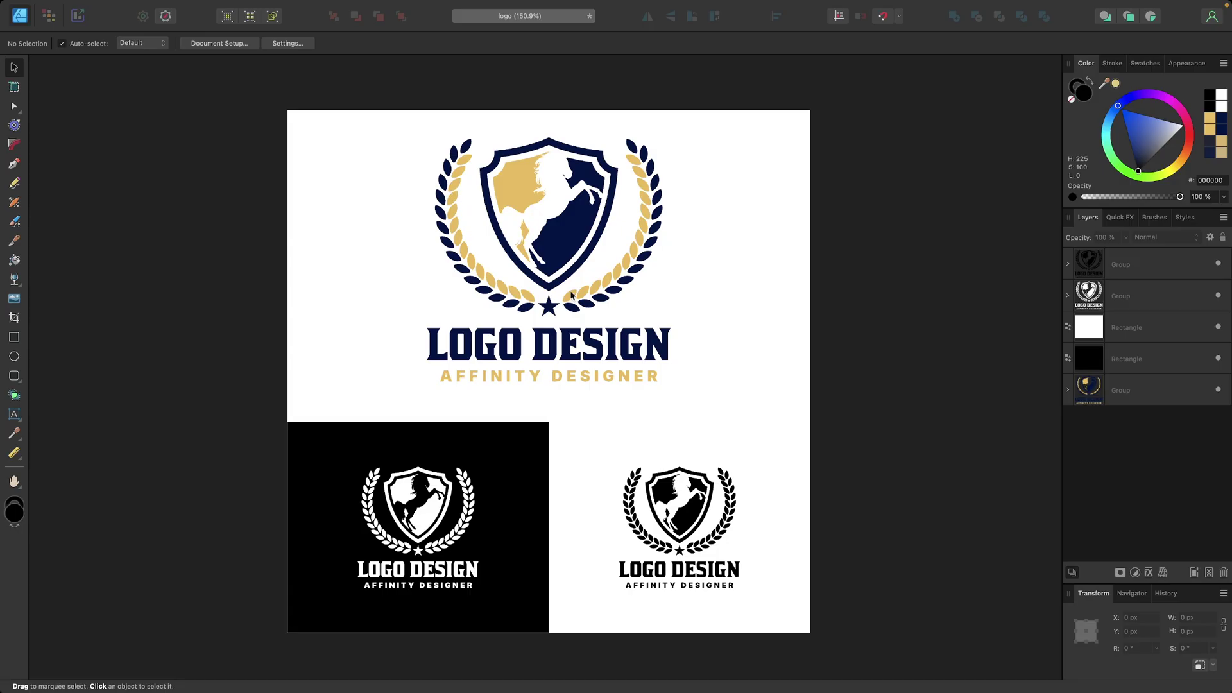
scroll(545, 192, "up", 5)
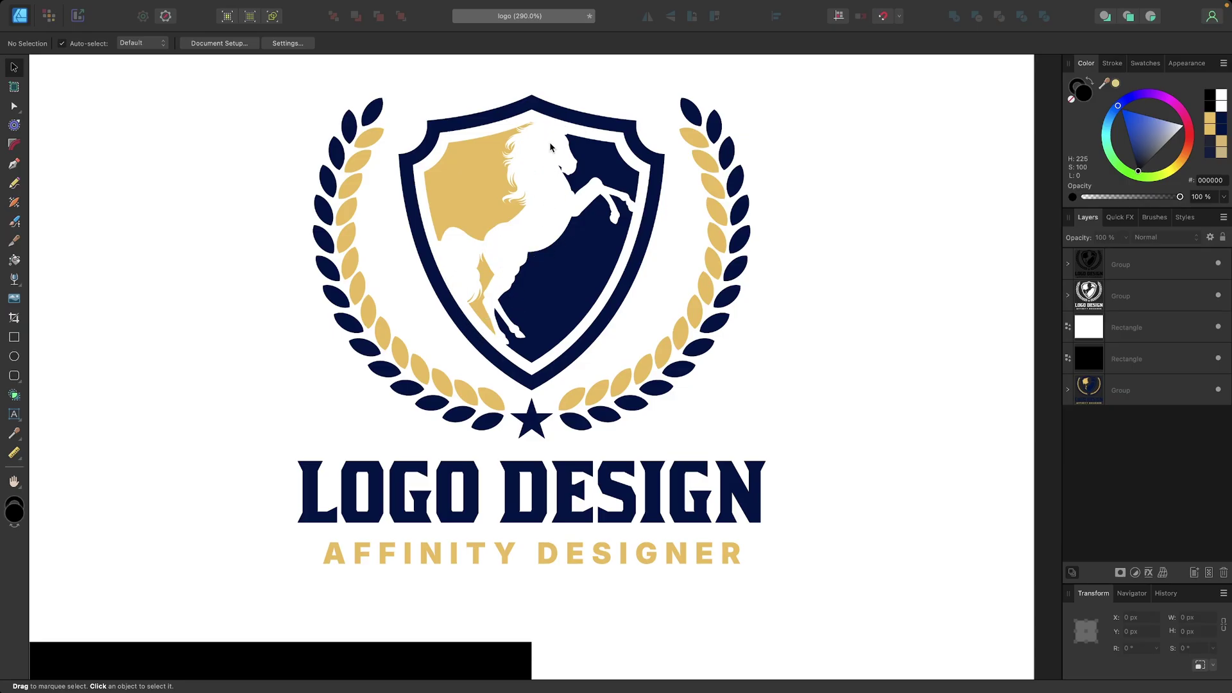
scroll(556, 198, "down", 4)
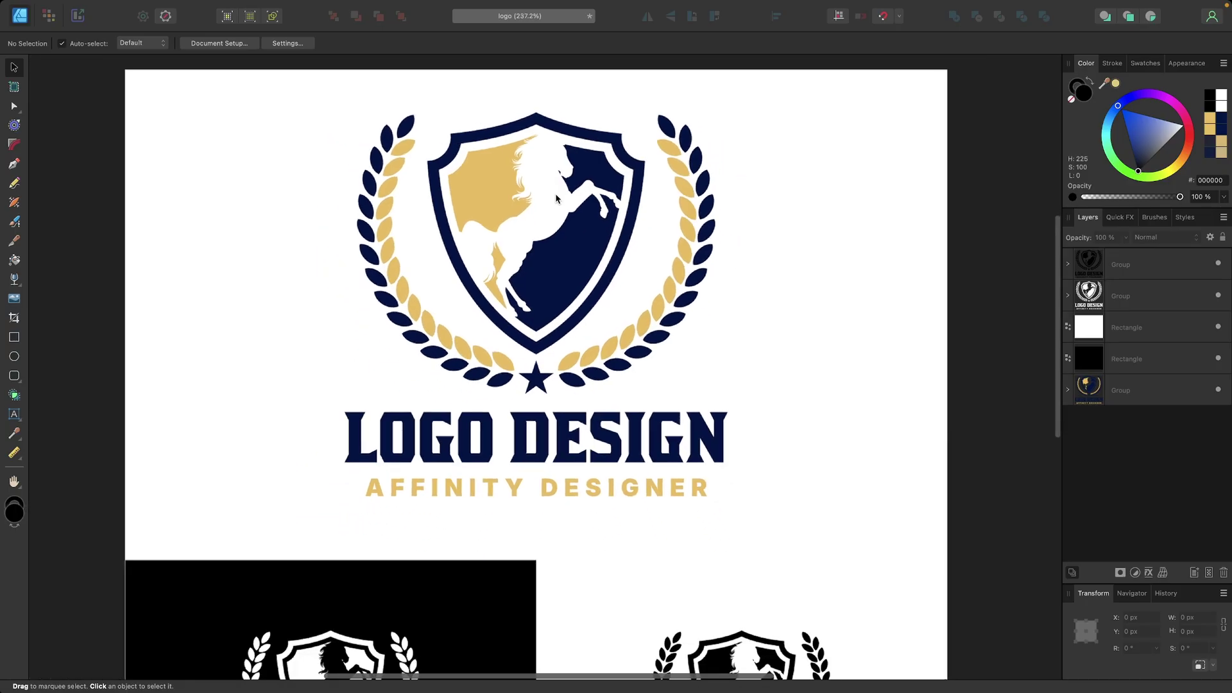
scroll(556, 198, "down", 3)
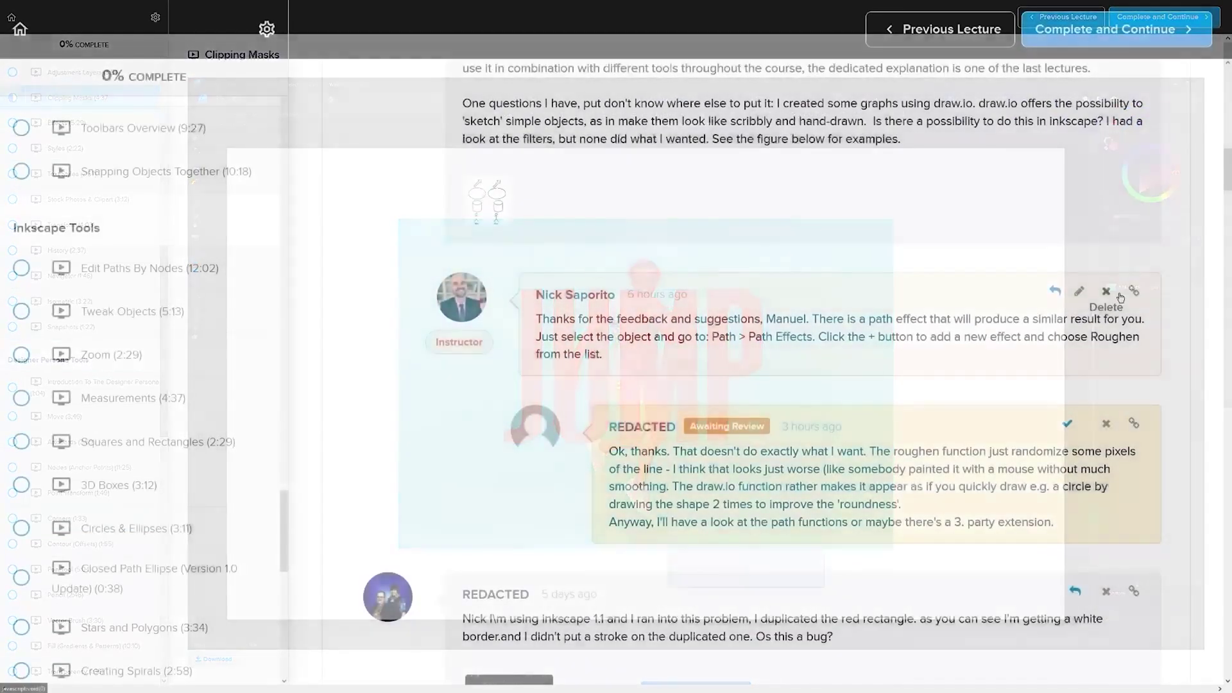
scroll(1119, 299, "down", 9)
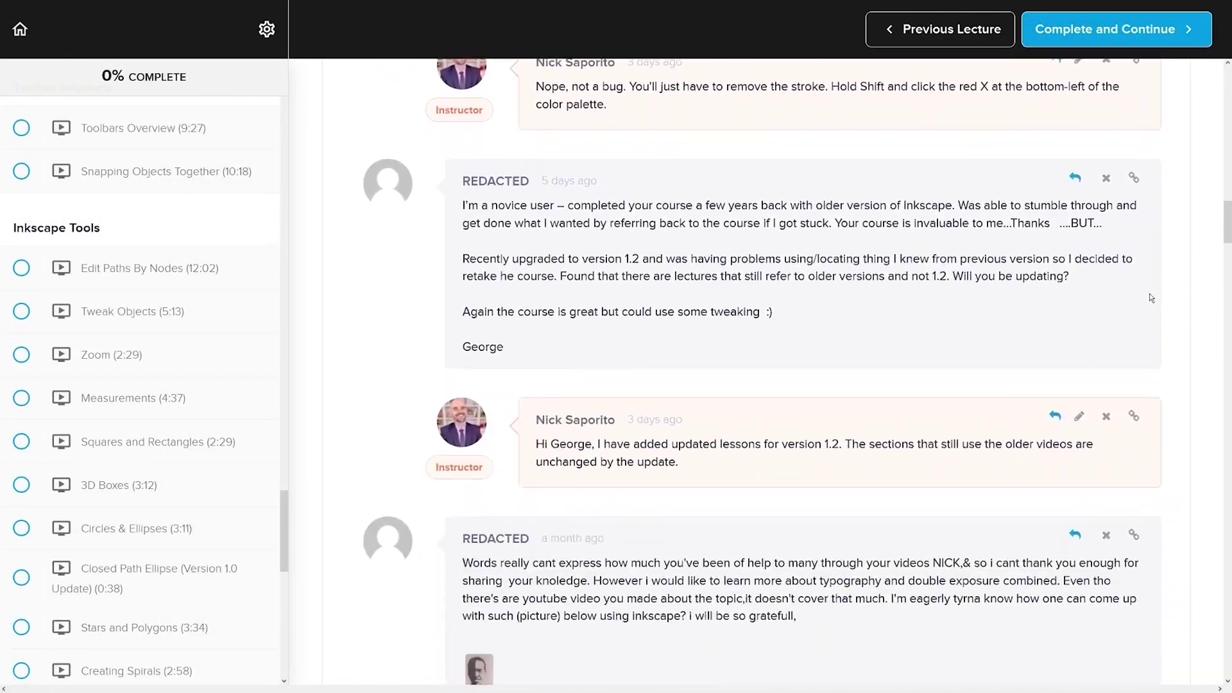
scroll(1148, 294, "down", 10)
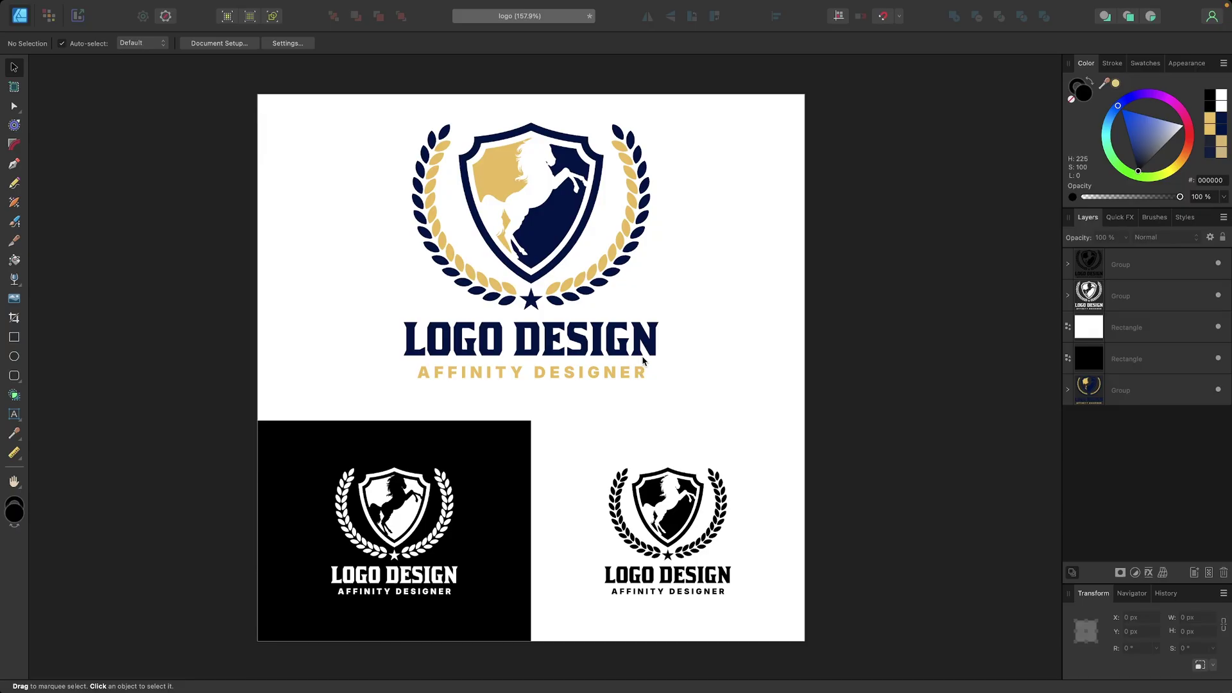
Create a new document 1080 px wide and 1080 px high, and turn on snapping.
key("super+n")
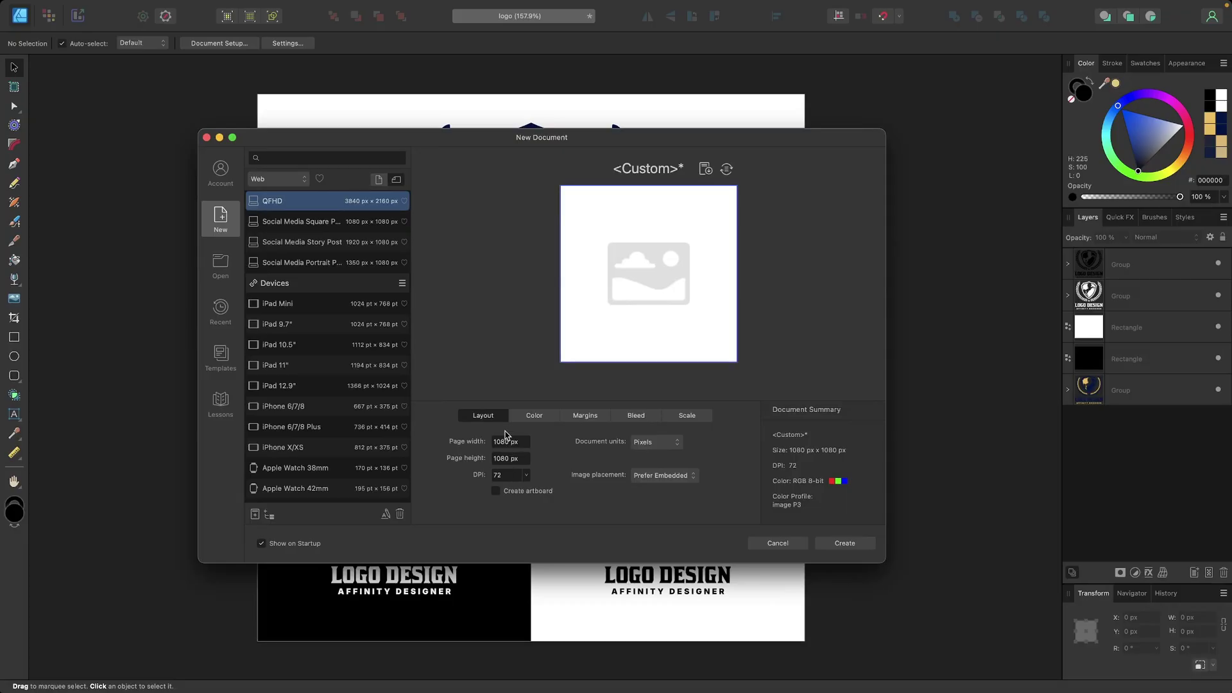
left_click(505, 441)
left_click(510, 458)
left_click(864, 542)
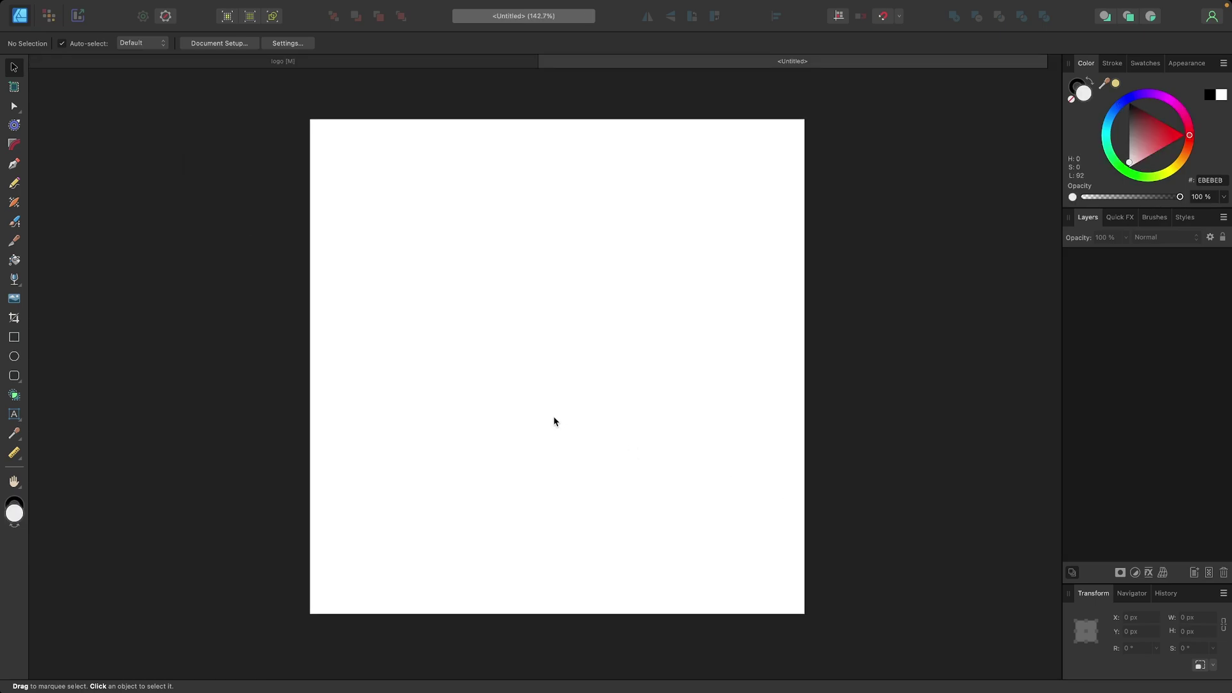
left_click(882, 17)
Draw an upright triangle about 501 px wide and 501 px high with the Triangle Tool, and convert it to curves.
left_click(16, 378)
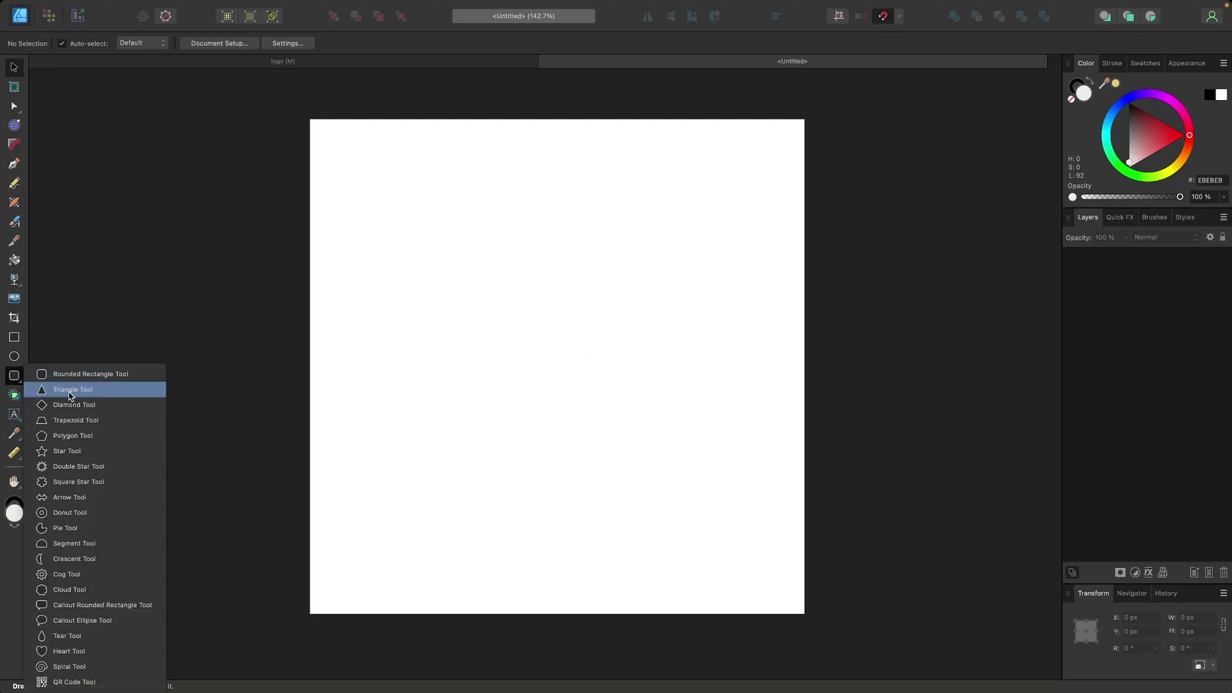
left_click(70, 390)
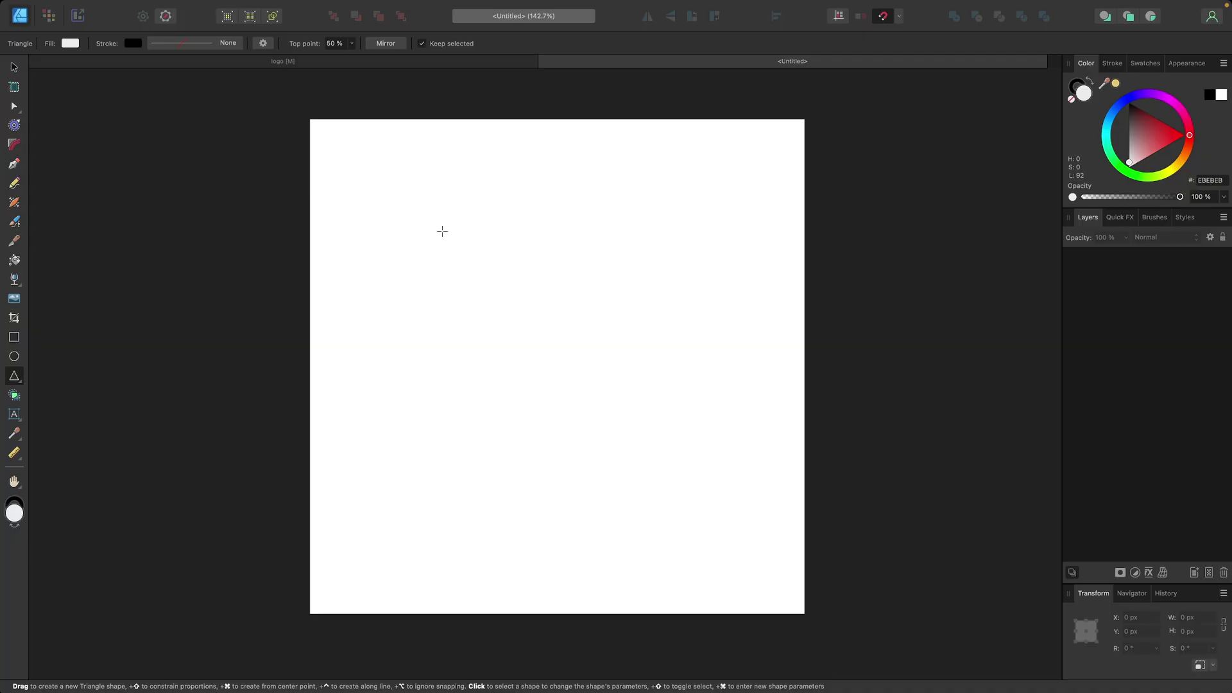
left_click_drag(433, 215, 687, 420)
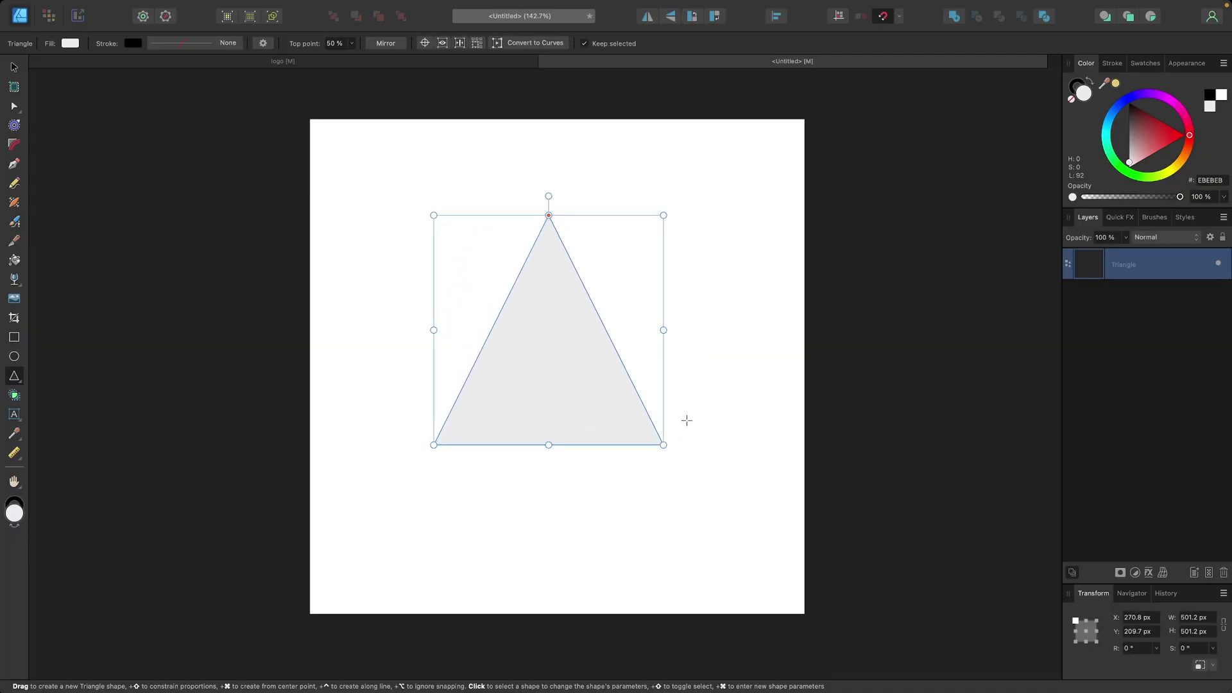
left_click(540, 43)
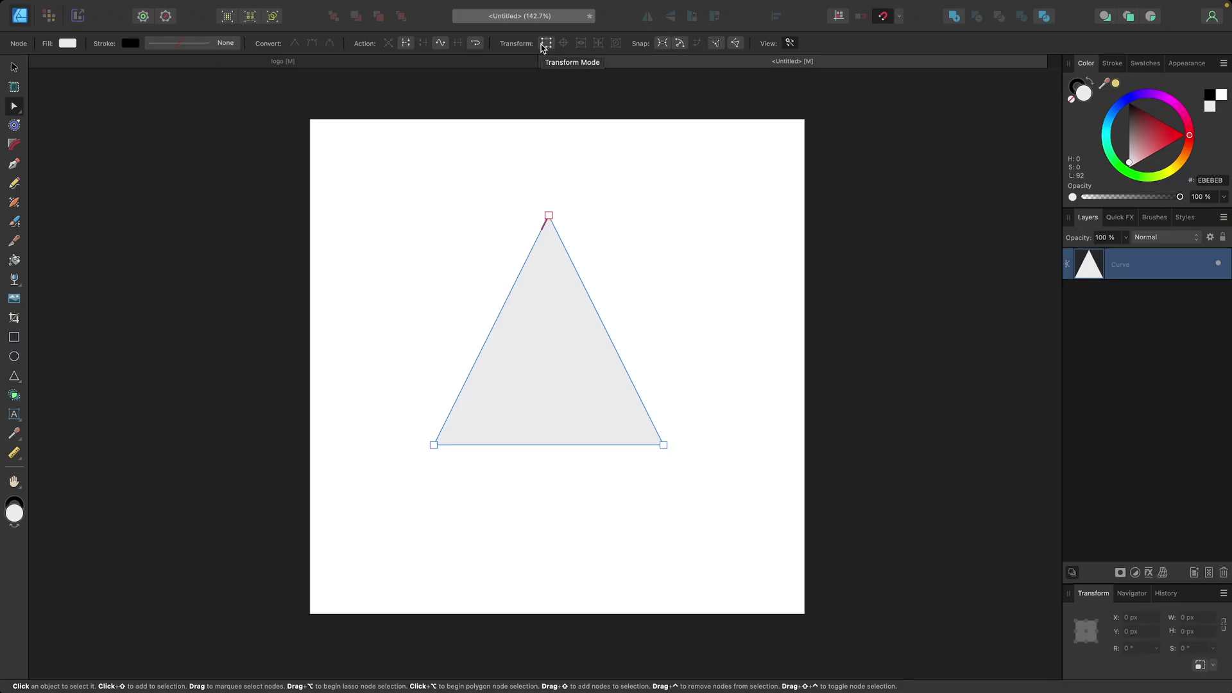
Flip the triangle vertically and centre it on the page both horizontally and vertically.
key("v")
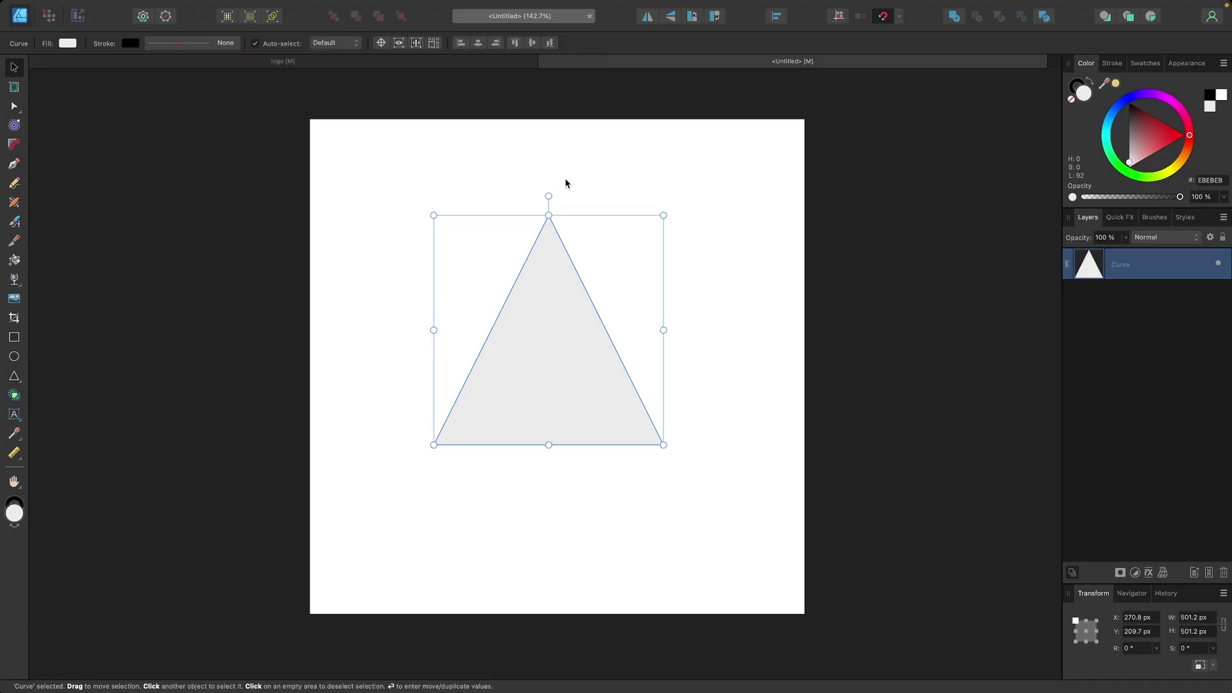
left_click(671, 17)
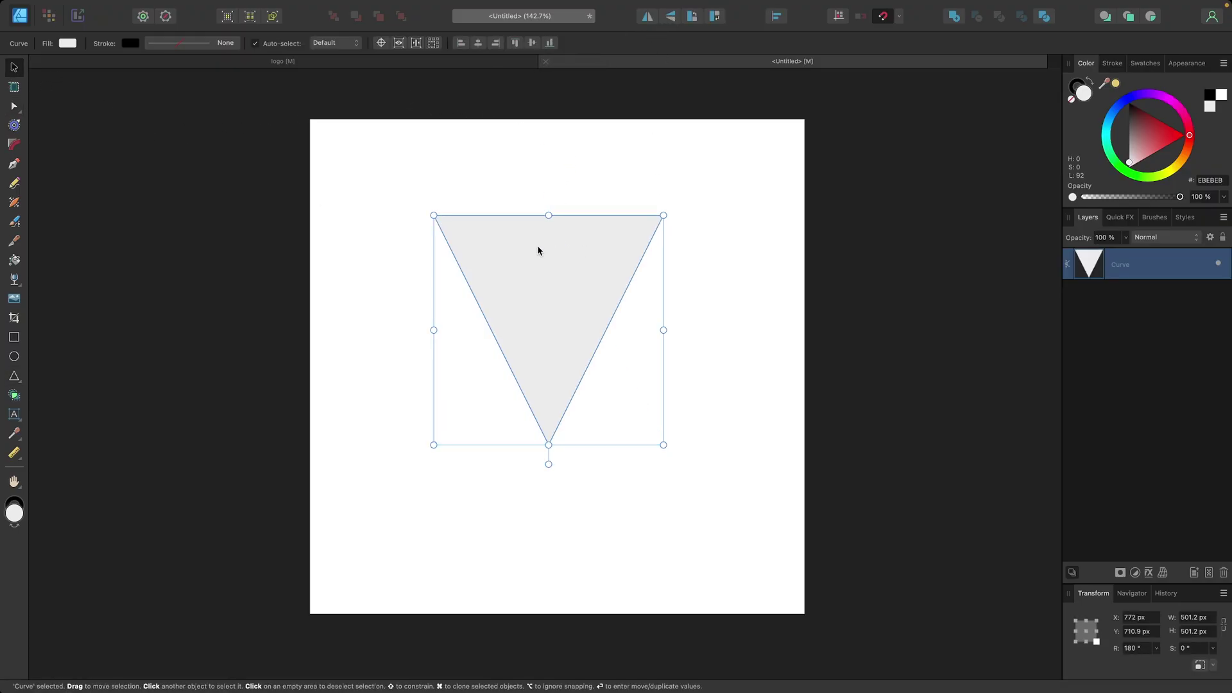
left_click(478, 43)
left_click(532, 43)
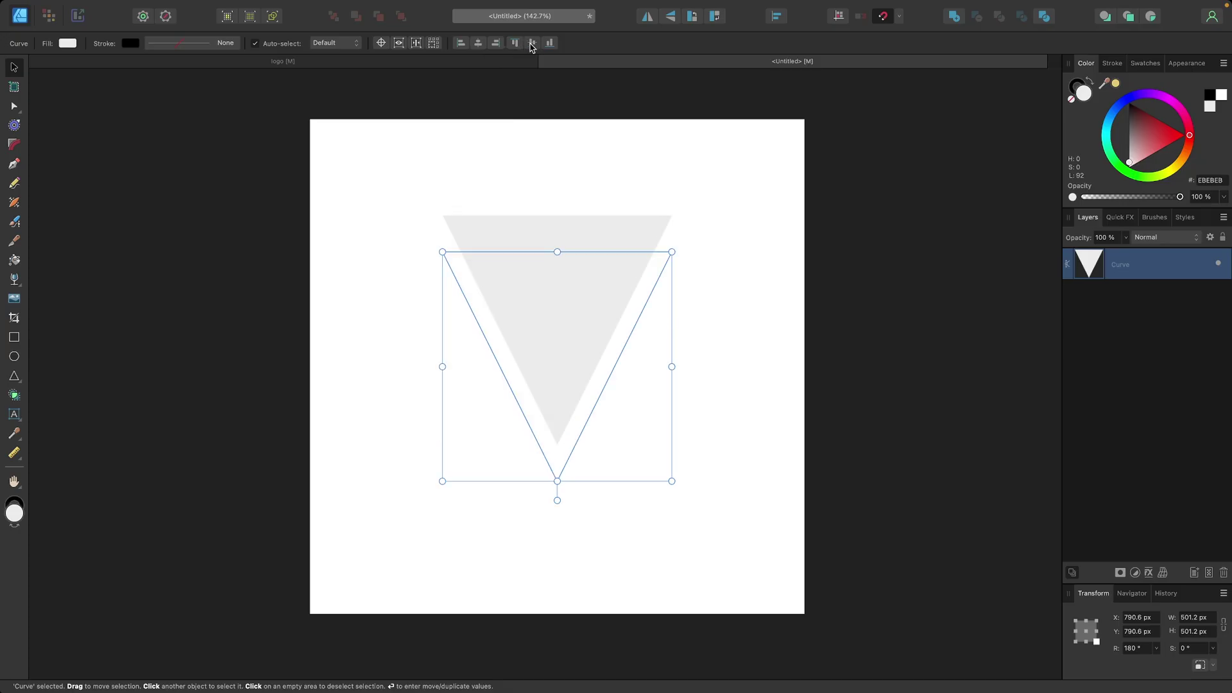
Change the triangle's fill colour to black.
scroll(584, 384, "up", 2)
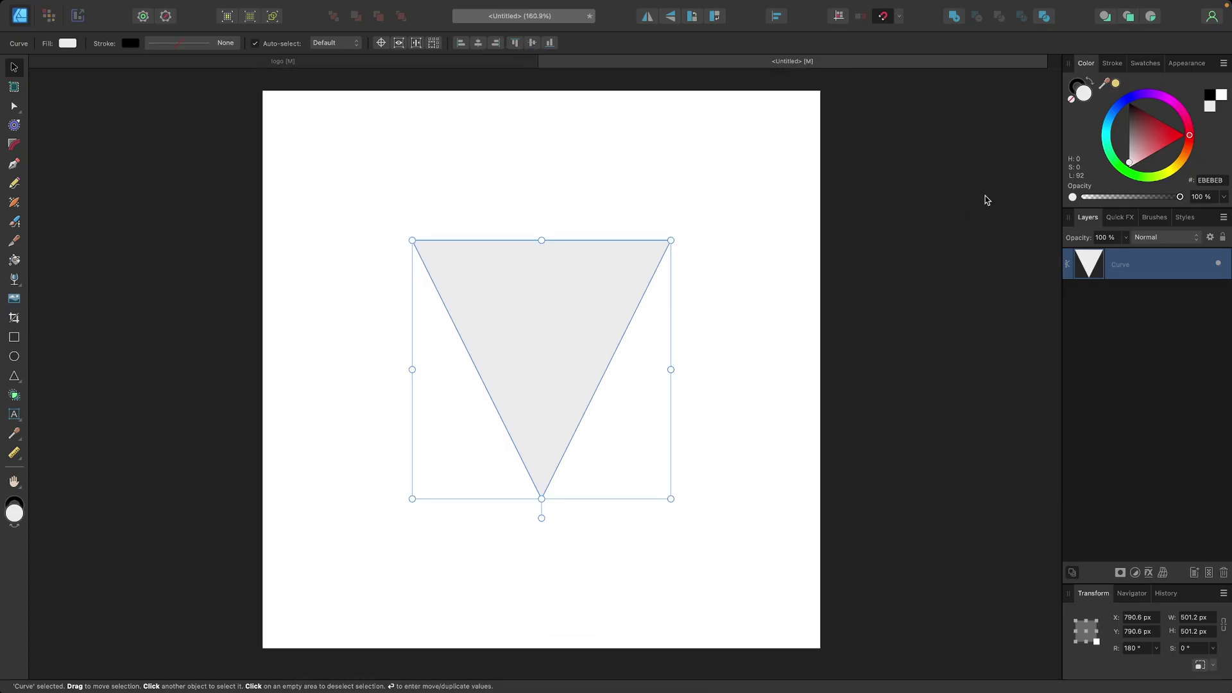
left_click_drag(1151, 127, 1128, 103)
Add a node at the midpoint of the triangle's top edge and raise it straight up to about Y 232 px.
scroll(656, 257, "up", 2)
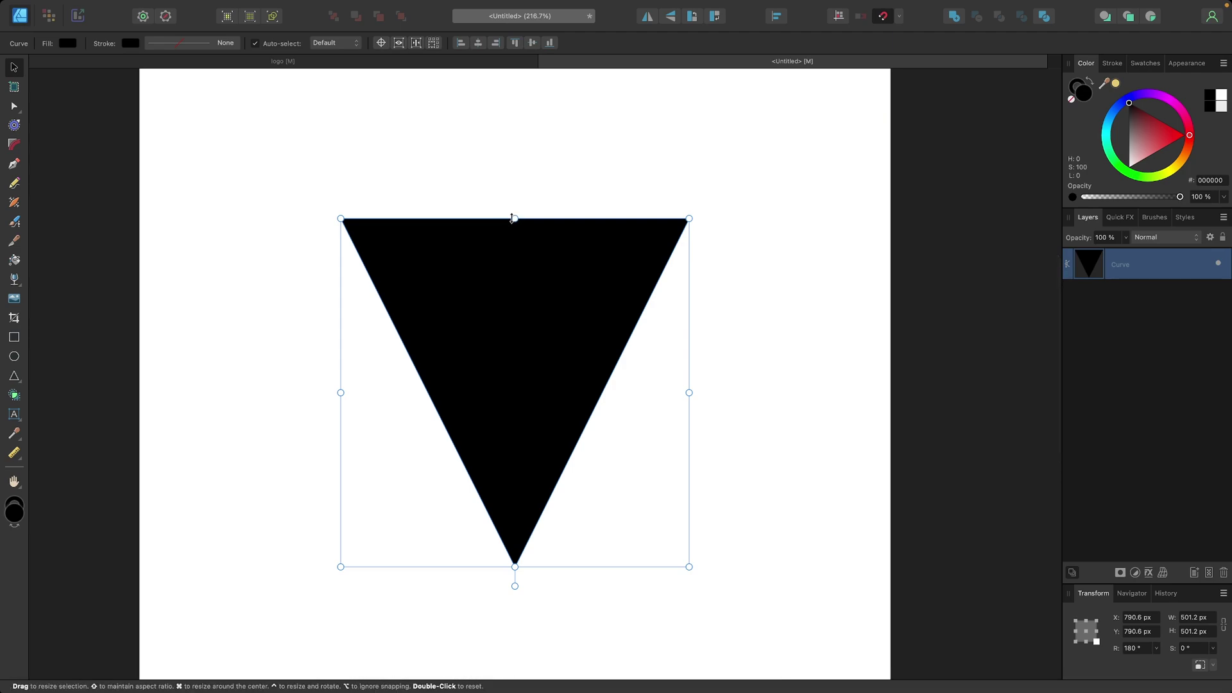
left_click(14, 107)
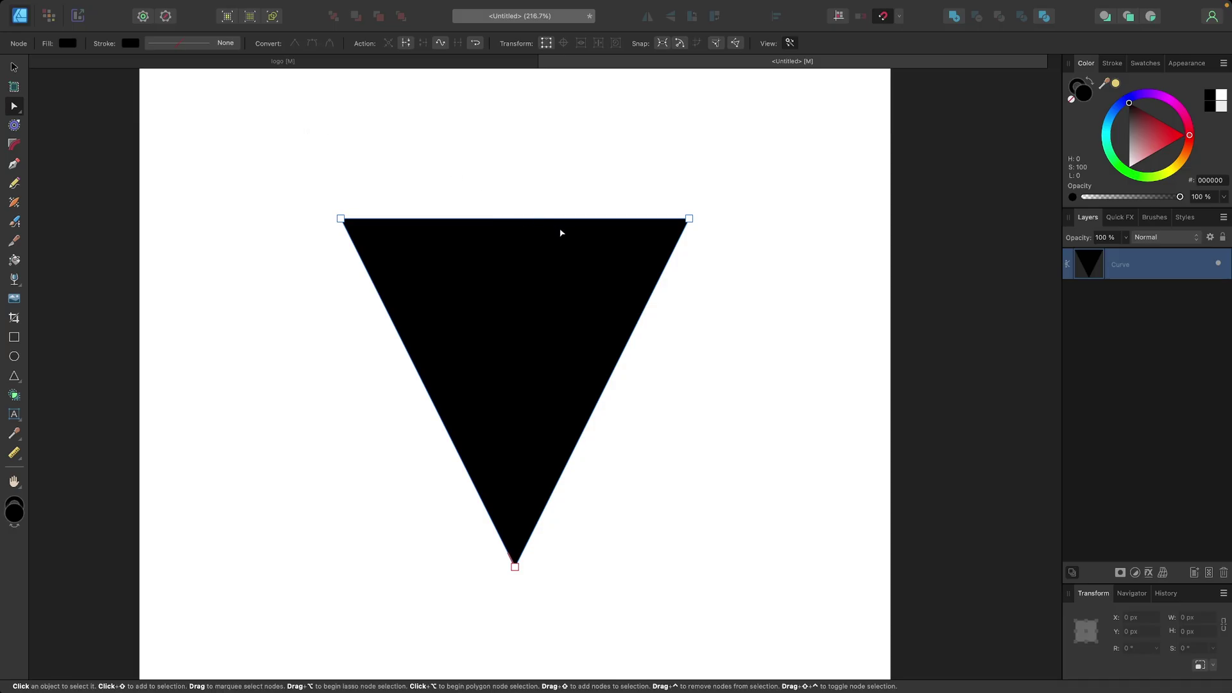
left_click(515, 219)
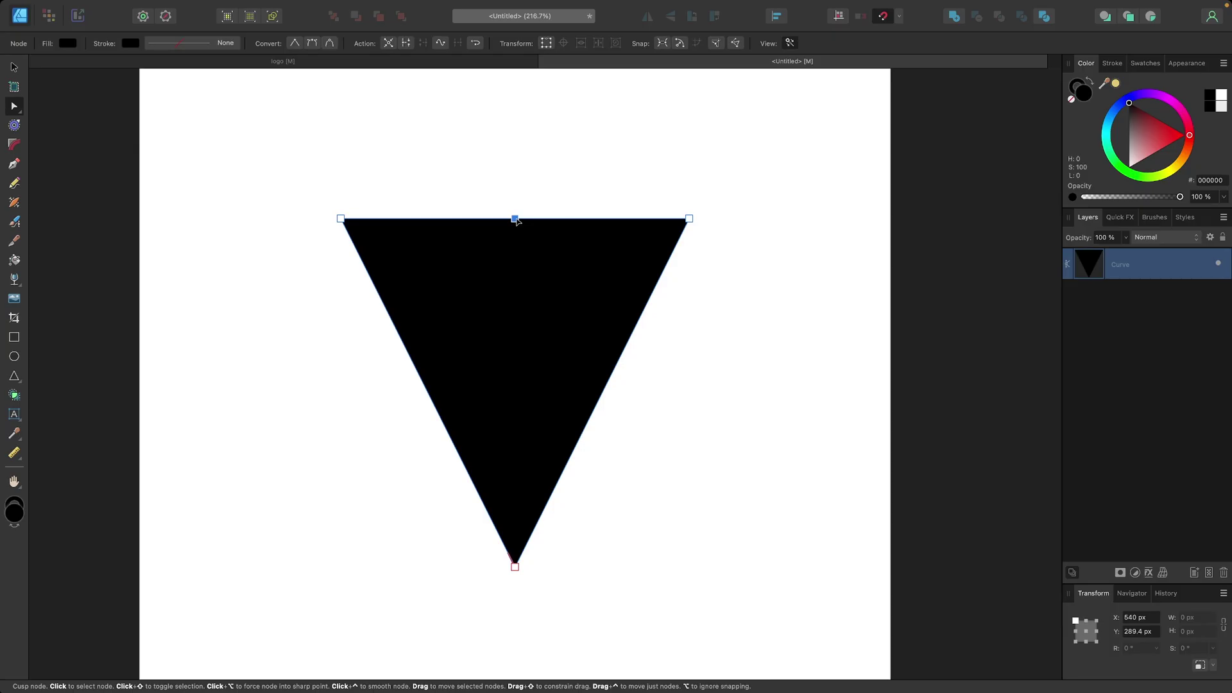
left_click_drag(516, 219, 517, 179)
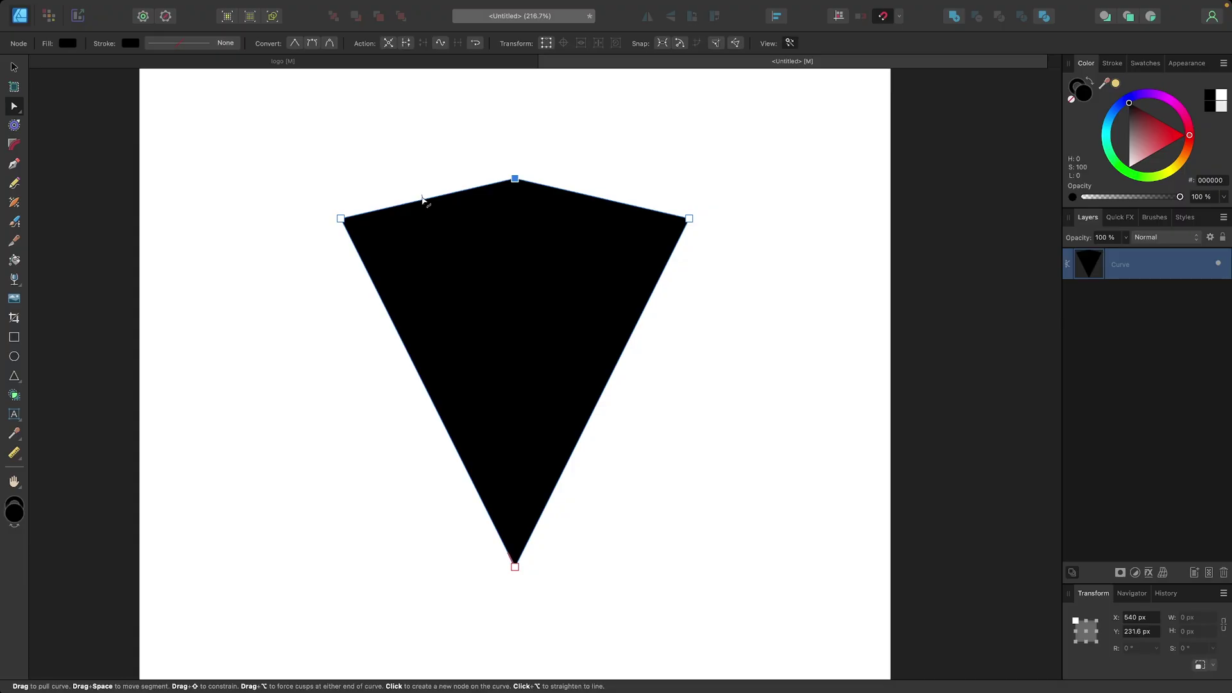
Bend the upper-left edge into an inward curve, refining its handles, and raise the peak node to about Y 214 px.
left_click_drag(427, 198, 436, 211)
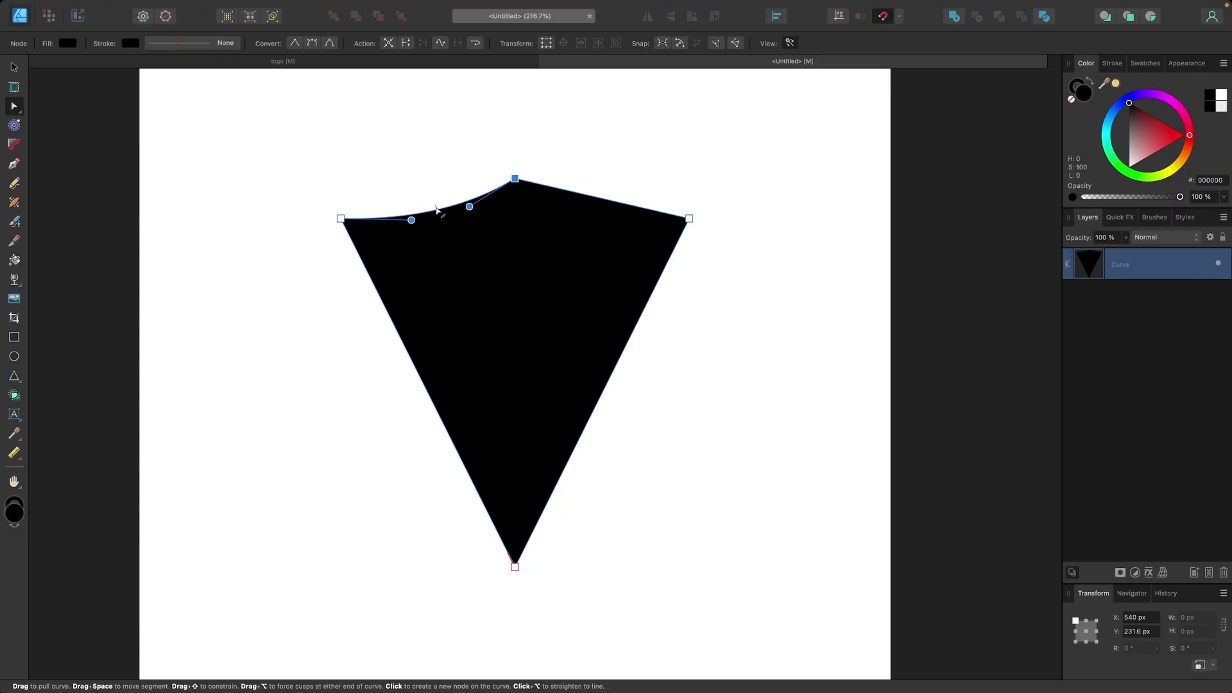
mouse_move(411, 220)
left_mouse_down()
mouse_move(388, 217)
mouse_move(407, 216)
mouse_move(398, 220)
left_mouse_up()
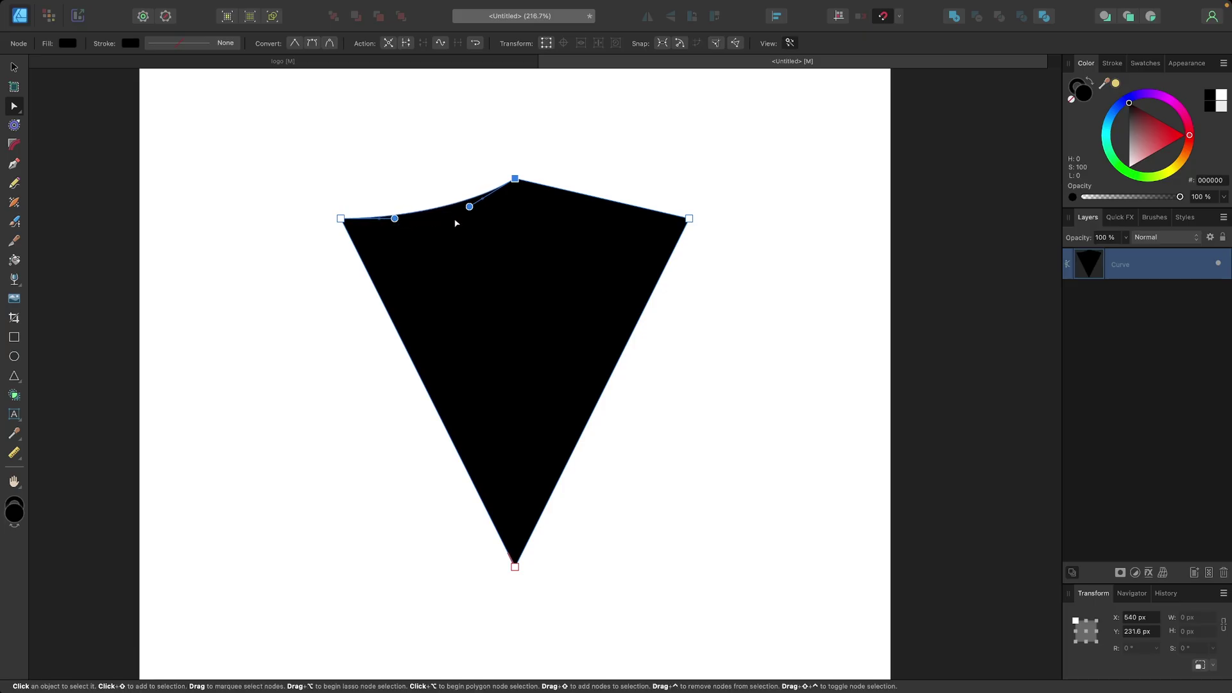
left_click_drag(472, 208, 487, 220)
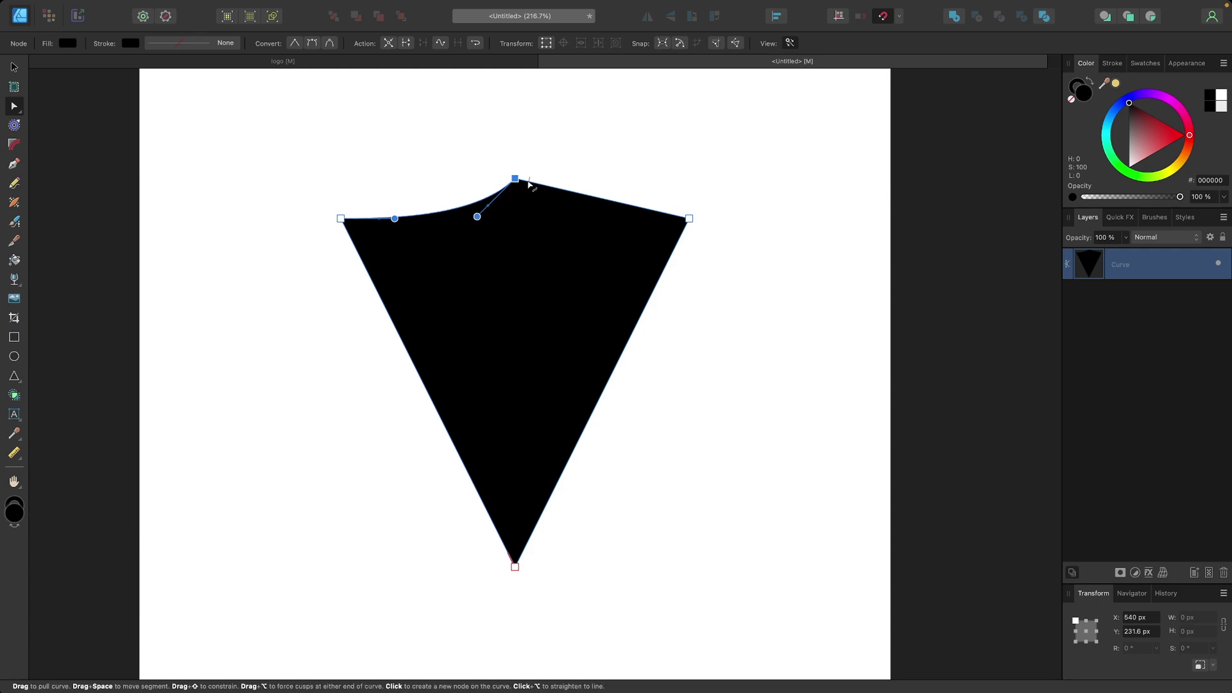
left_click_drag(515, 180, 516, 168)
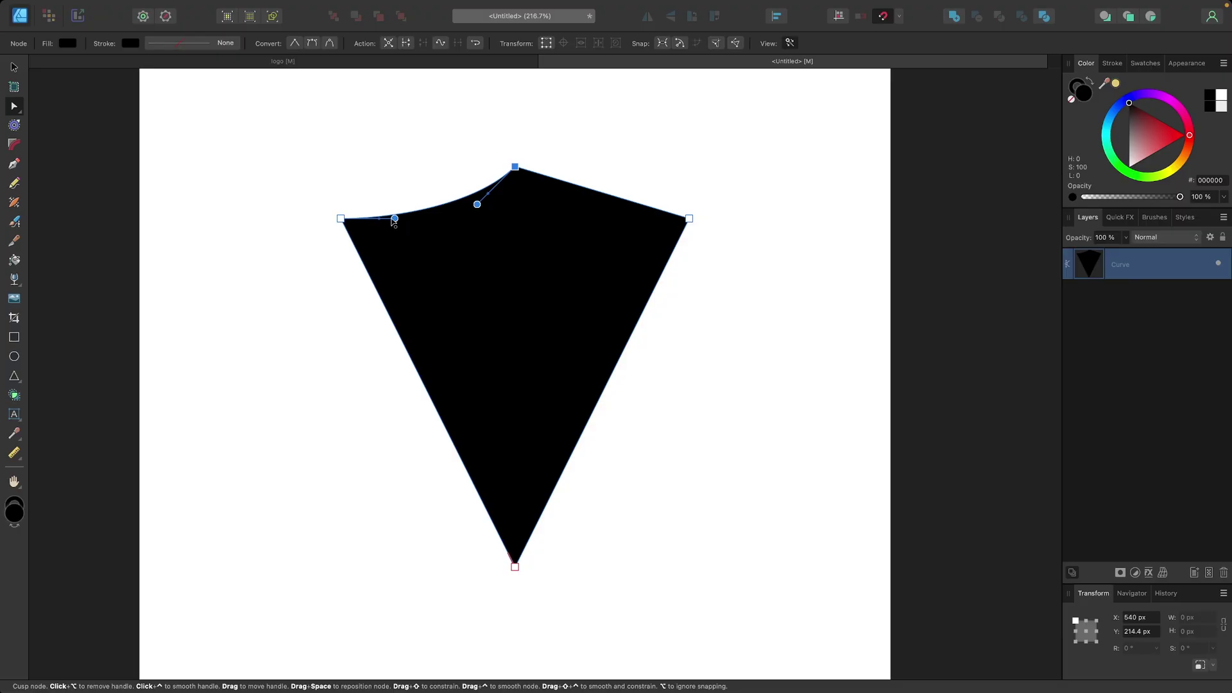
mouse_move(395, 219)
left_mouse_down()
mouse_move(414, 219)
mouse_move(402, 219)
left_mouse_up()
key("super+z")
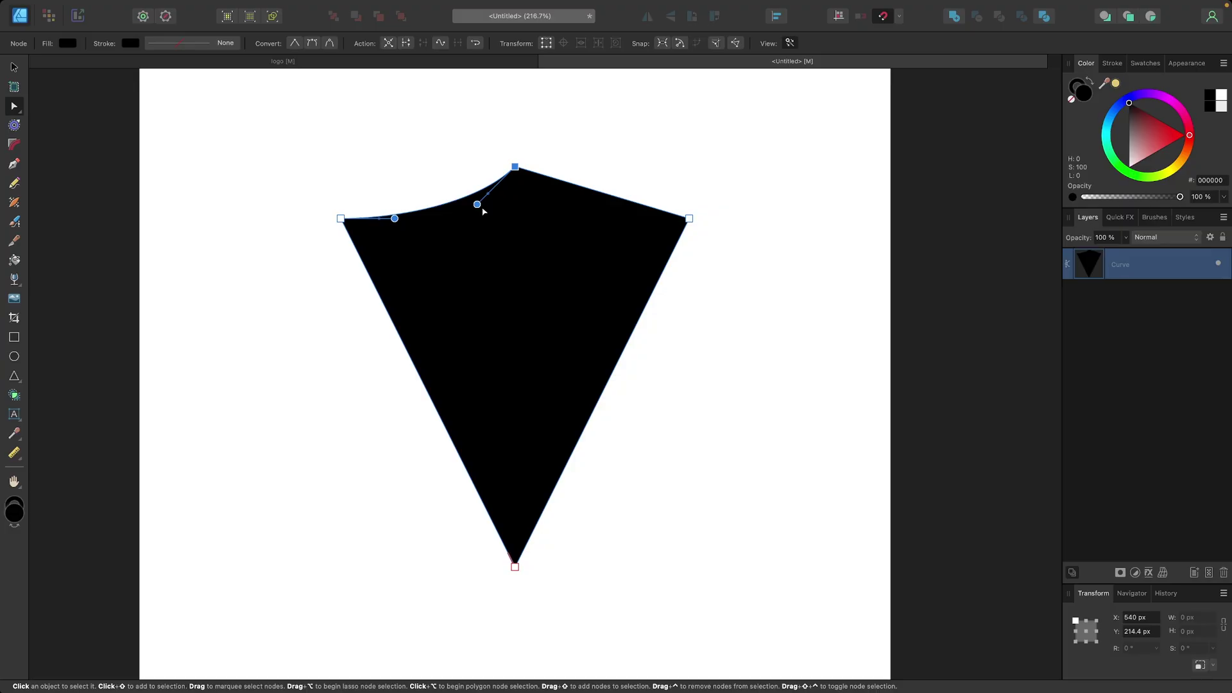
Bow the shape's left side outward into a shield curve, with the corner's handle pointing straight down and the bottom tip's handle refined.
left_click_drag(439, 414, 394, 459)
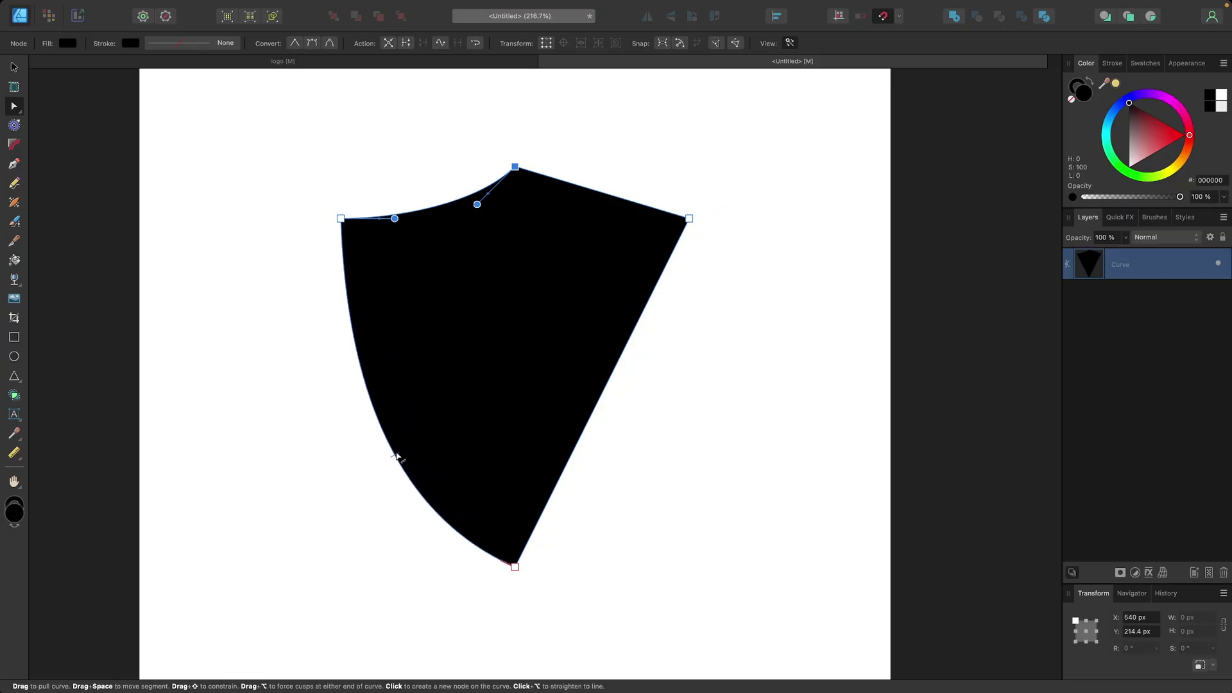
left_click(340, 219)
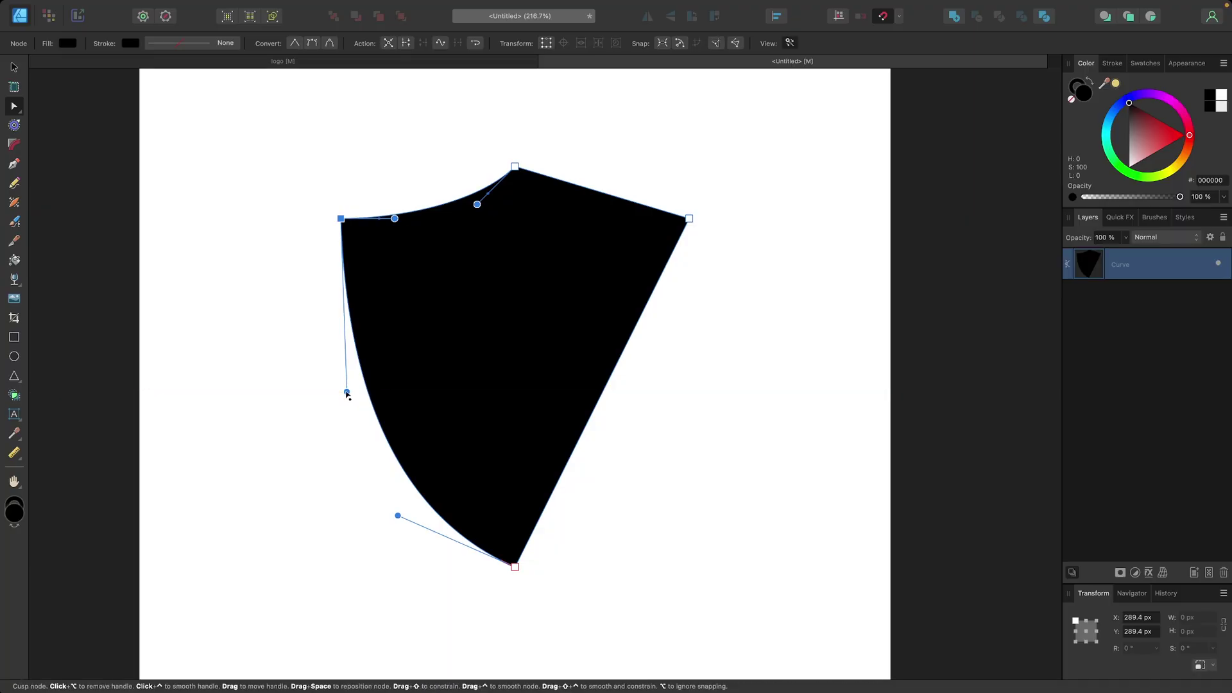
mouse_move(344, 392)
left_mouse_down()
mouse_move(344, 362)
mouse_move(338, 412)
left_mouse_up()
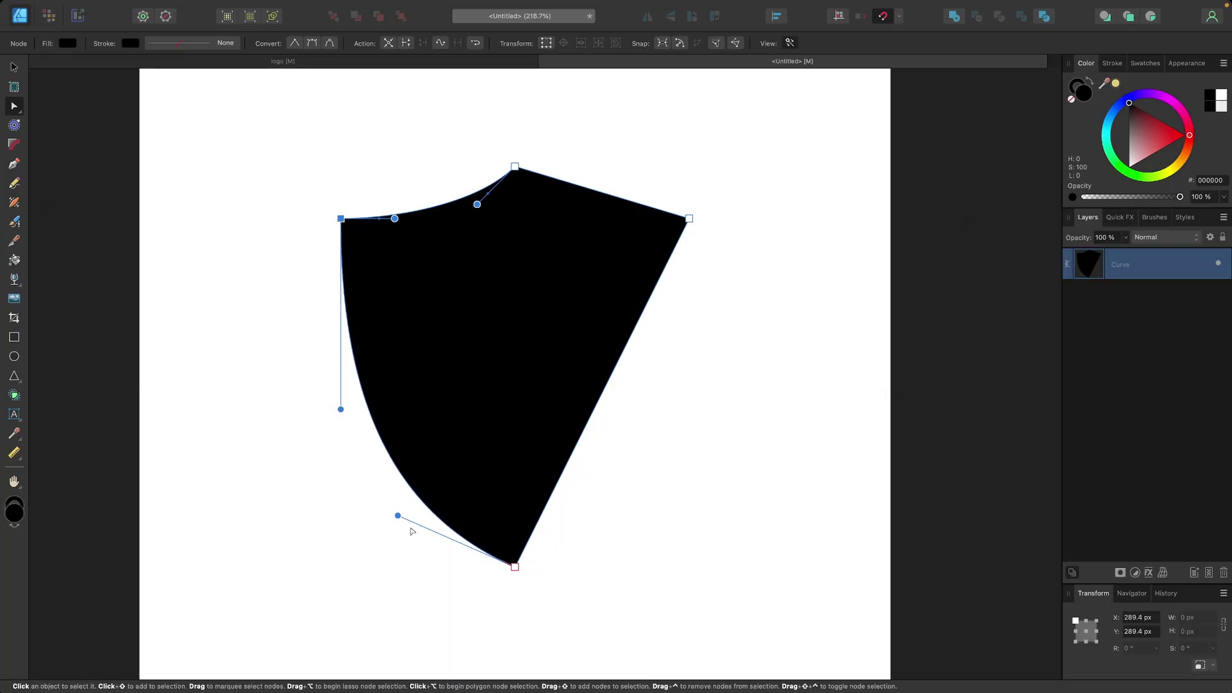
left_click_drag(399, 519, 416, 541)
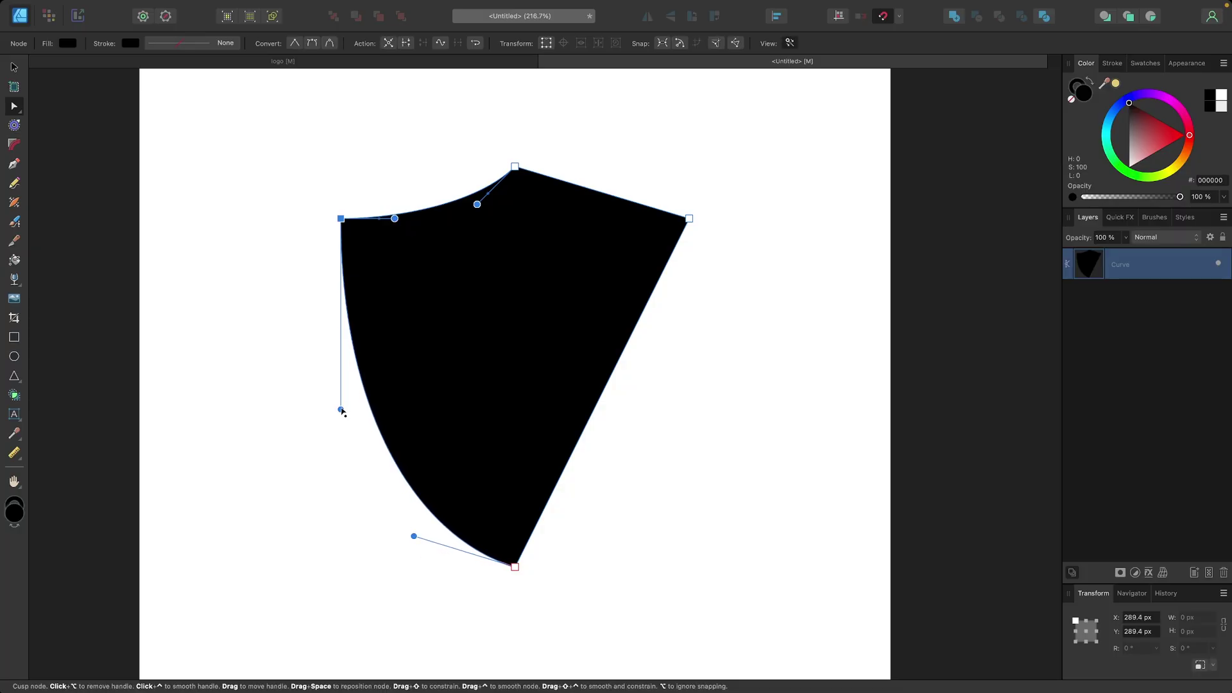
mouse_move(341, 409)
left_mouse_down()
mouse_move(342, 447)
mouse_move(344, 431)
left_mouse_up()
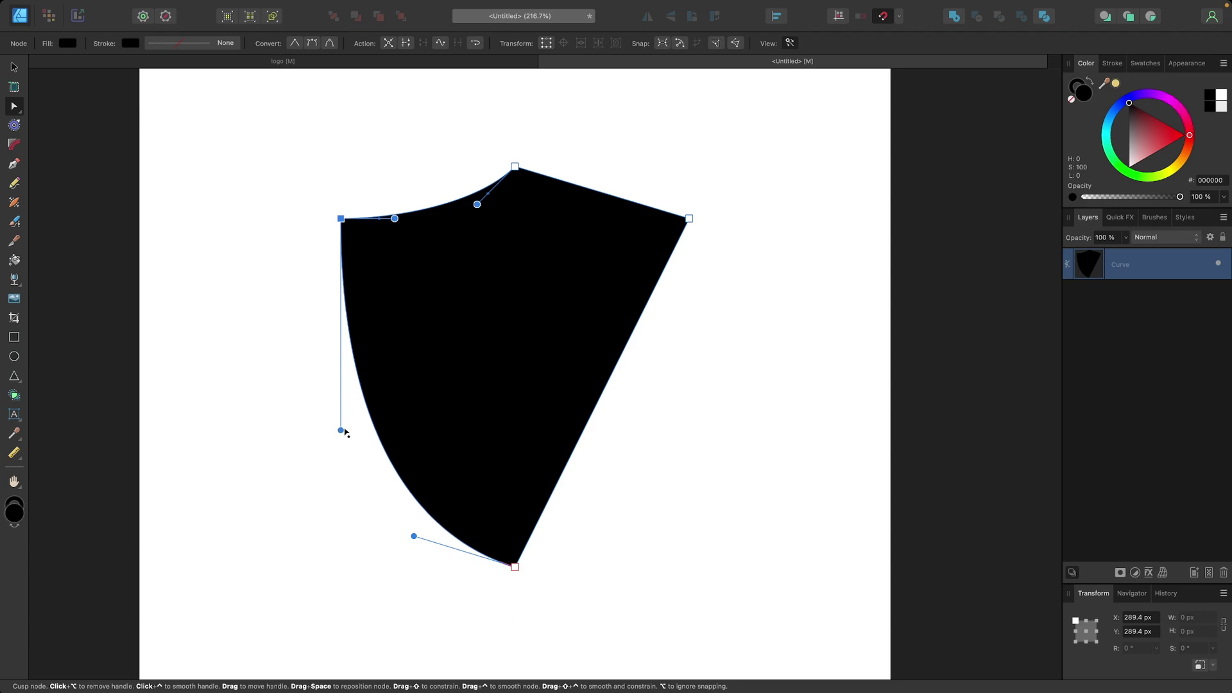
Delete the upper-right corner node so only the left half of the shield is left.
left_click_drag(762, 307, 652, 157)
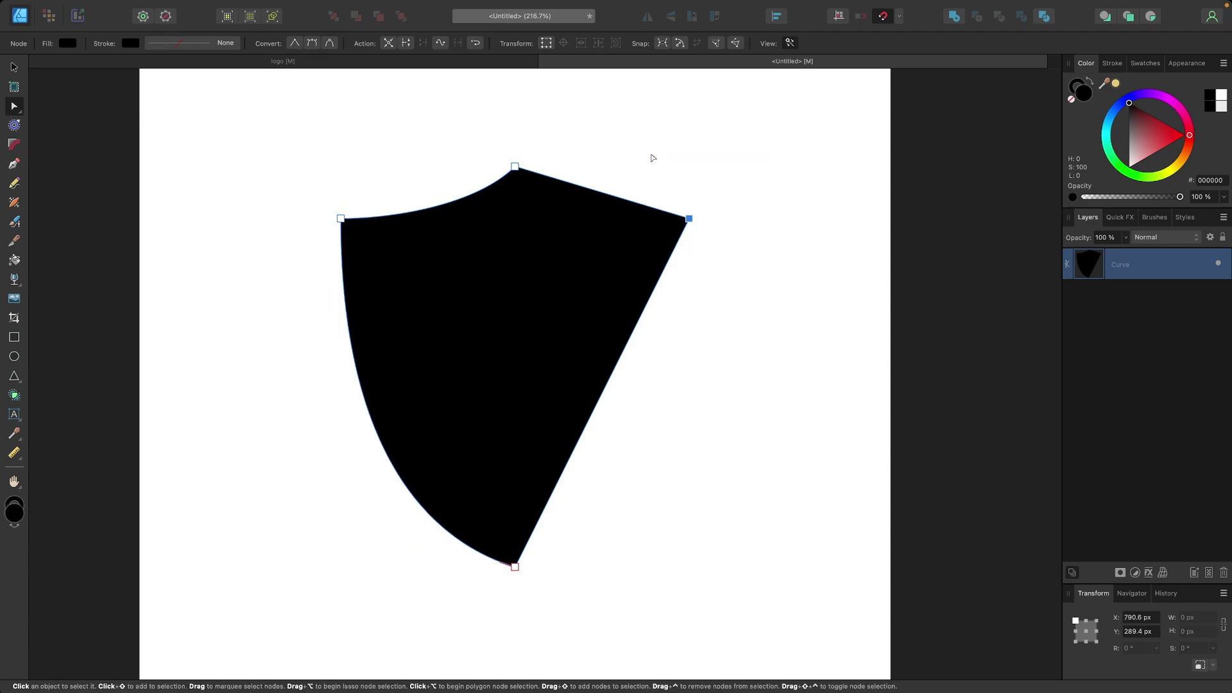
key("Delete")
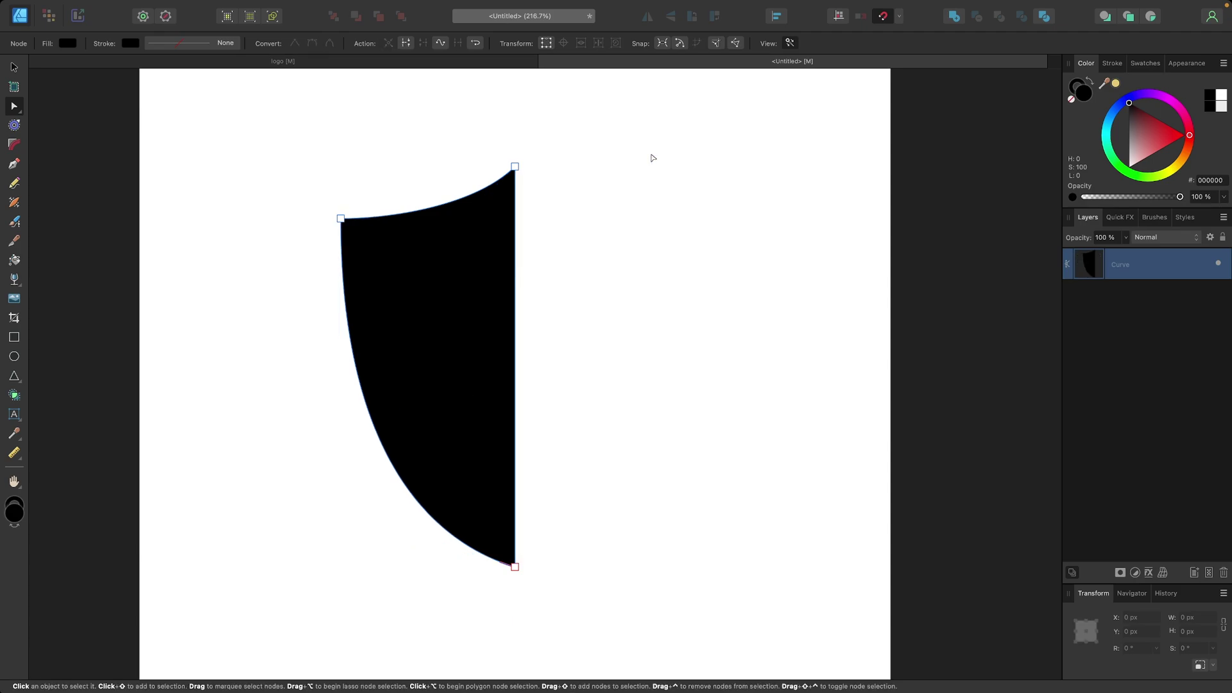
Cut a concave corner with a radius of about 56 px into the half shield's upper-left node using the Corner Tool.
scroll(349, 256, "up", 2)
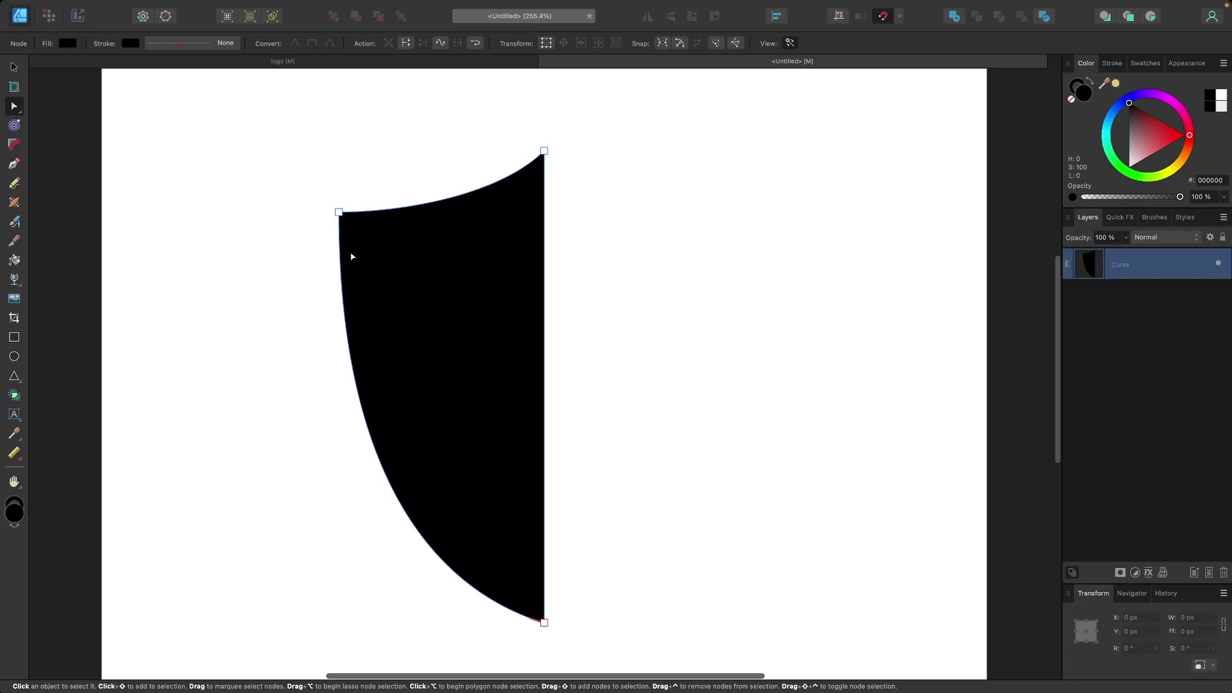
left_click(14, 144)
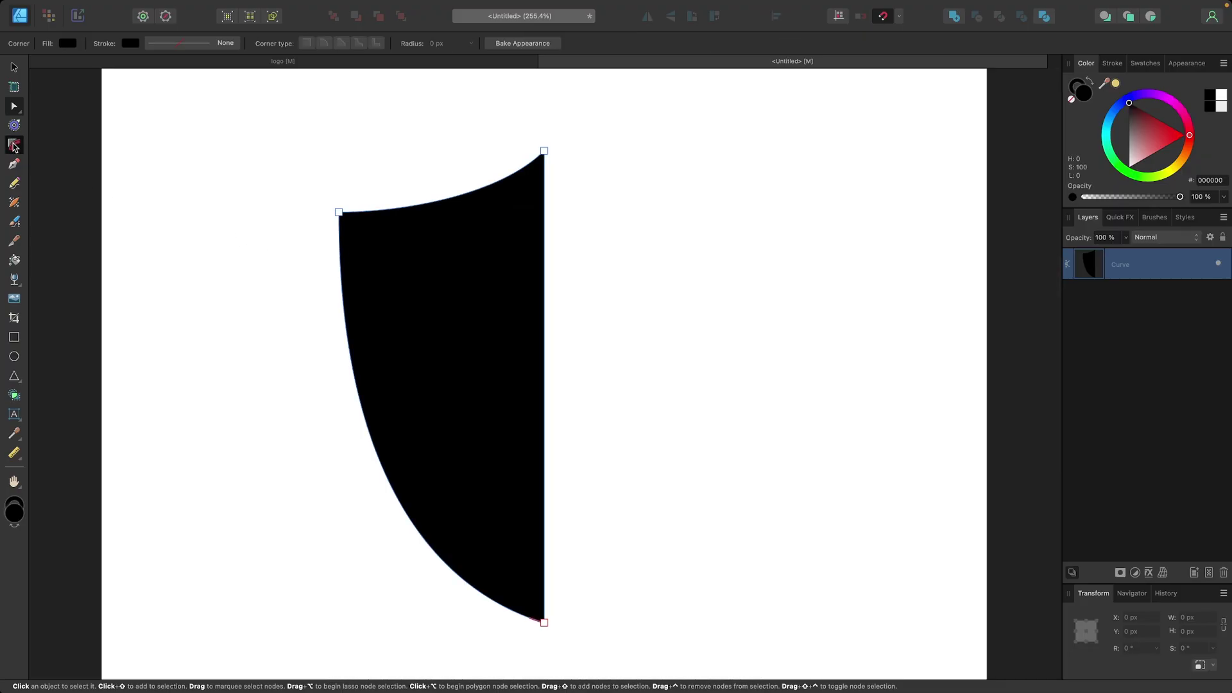
left_click(339, 213)
left_click_drag(339, 215, 382, 263)
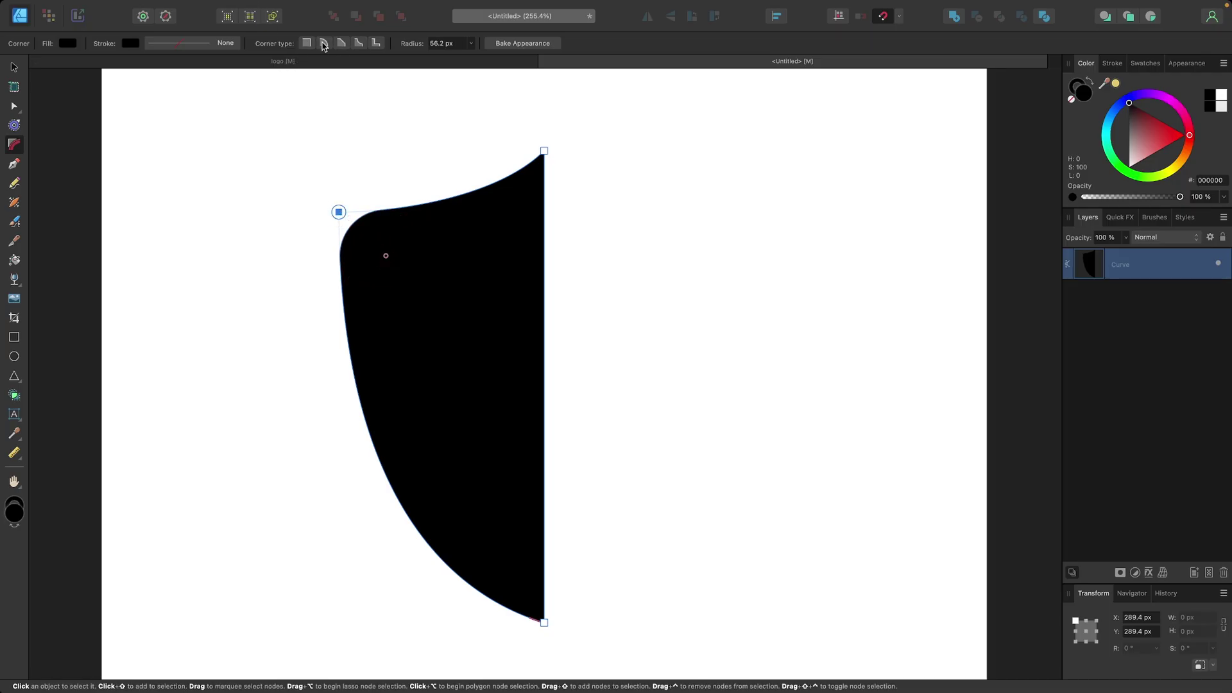
left_click(360, 43)
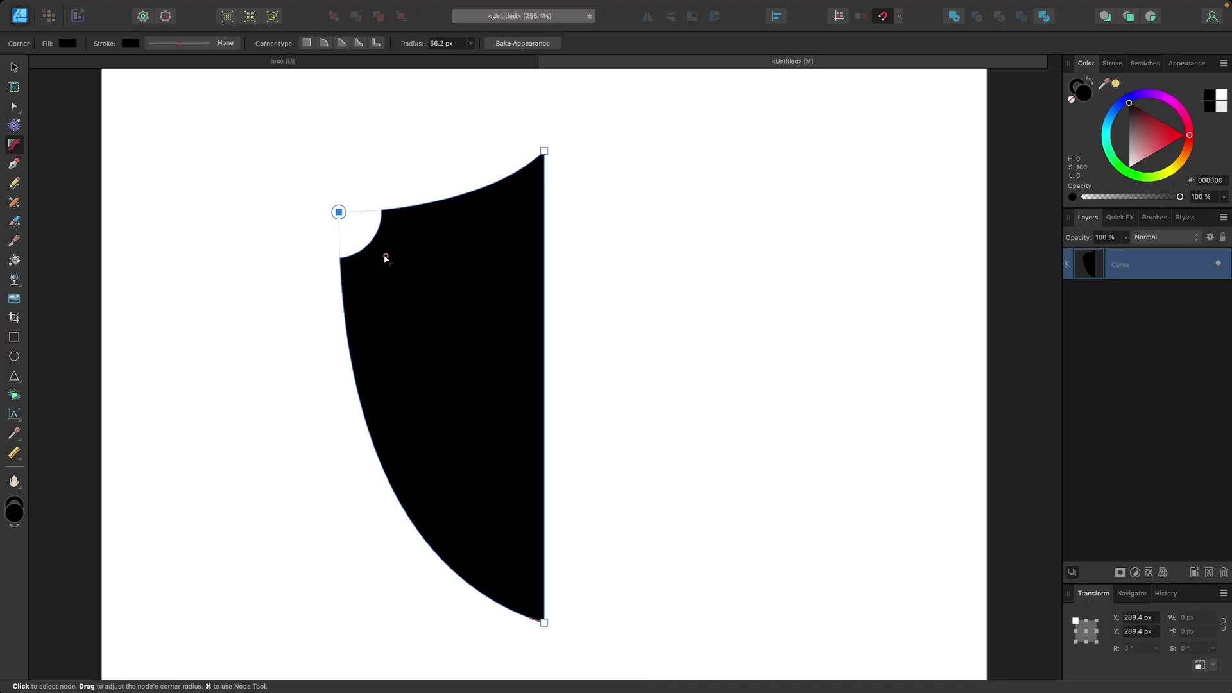
Enlarge the half shield's concave corner to a radius of about 64 px and bake it into the curve.
mouse_move(385, 258)
left_mouse_down()
mouse_move(402, 265)
mouse_move(392, 261)
left_mouse_up()
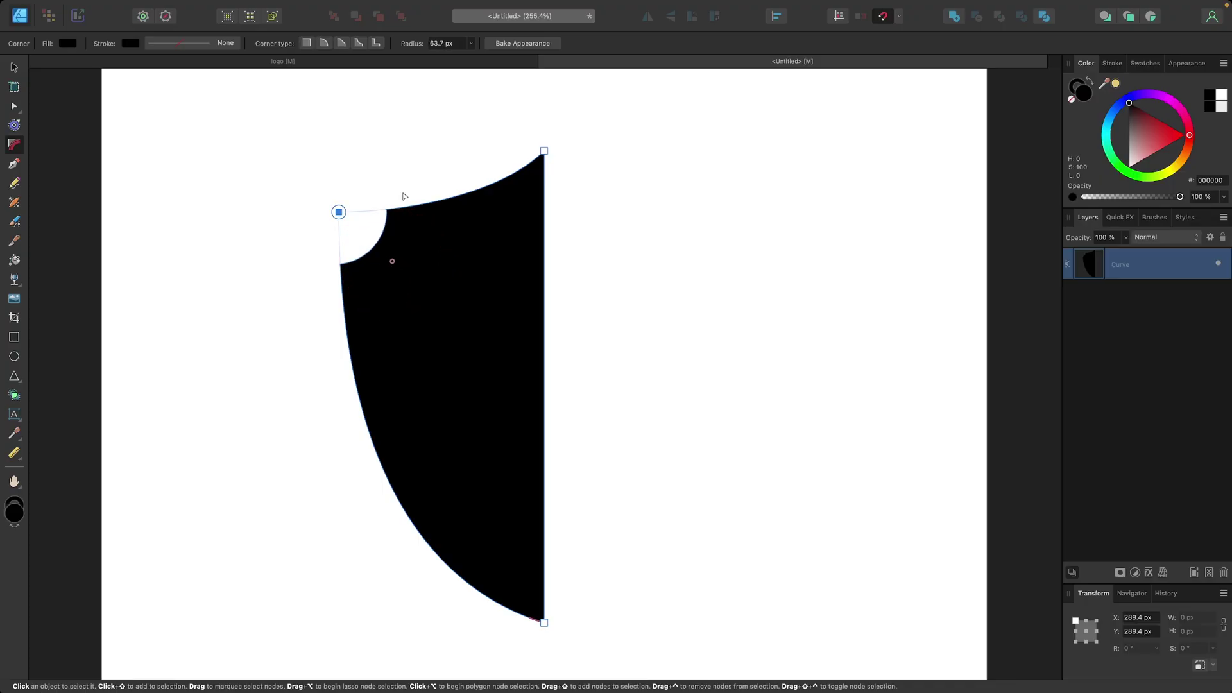
left_click(522, 43)
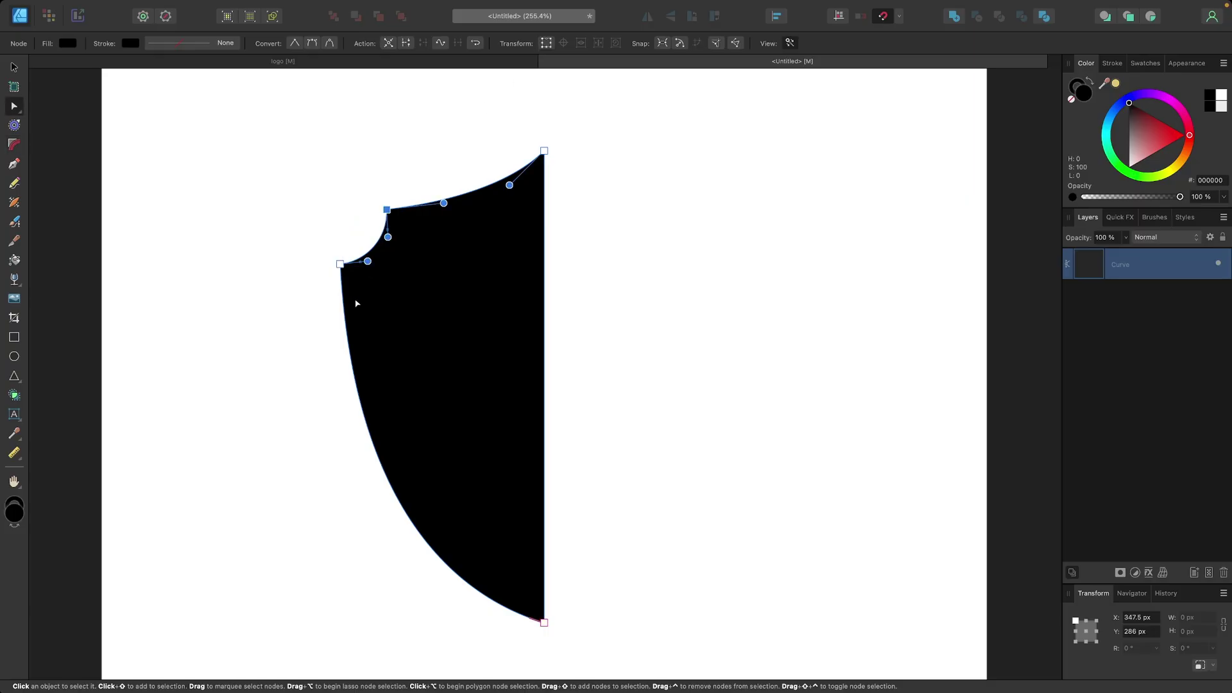
scroll(356, 303, "down", 1)
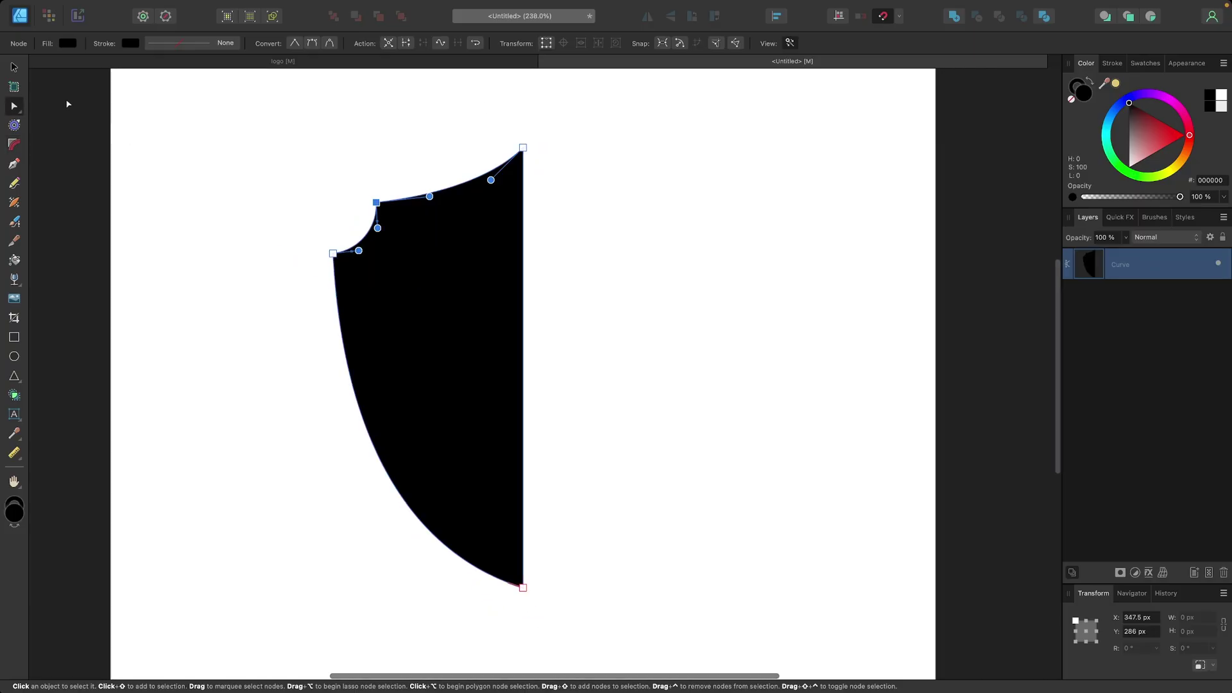
Complete the shield by placing a horizontally flipped copy against the half shield's straight edge and uniting both halves with a Boolean Add.
key("v")
scroll(460, 343, "down", 2)
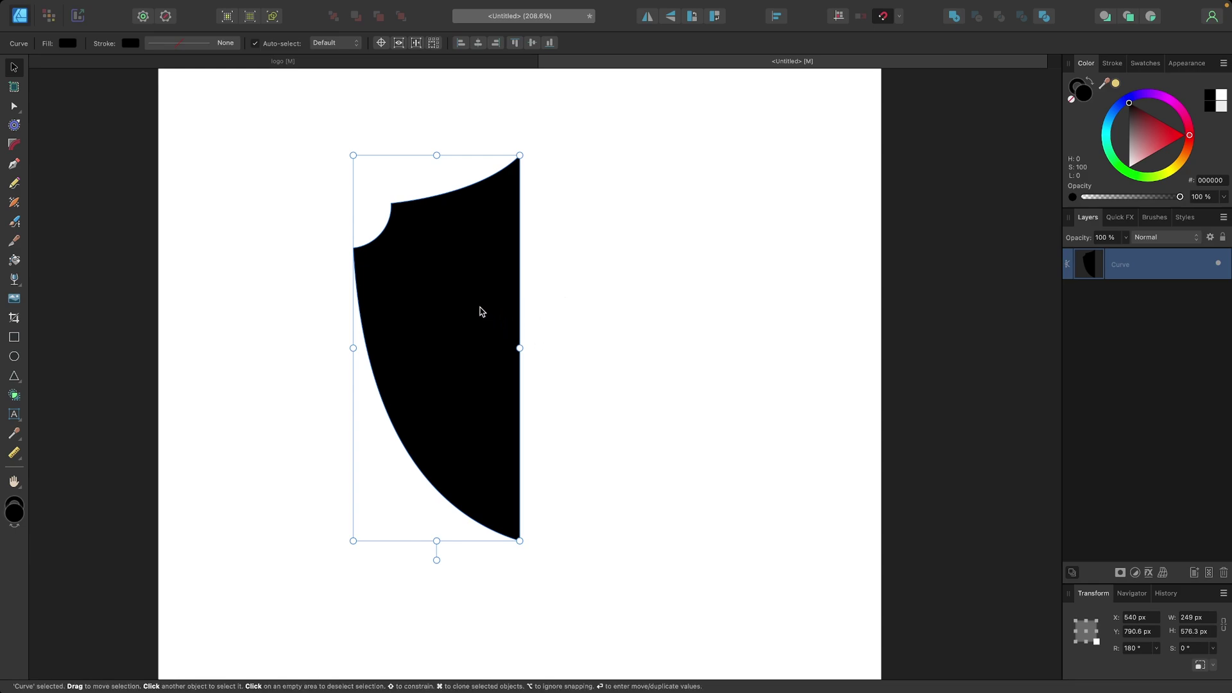
left_click_drag(473, 311, 664, 311)
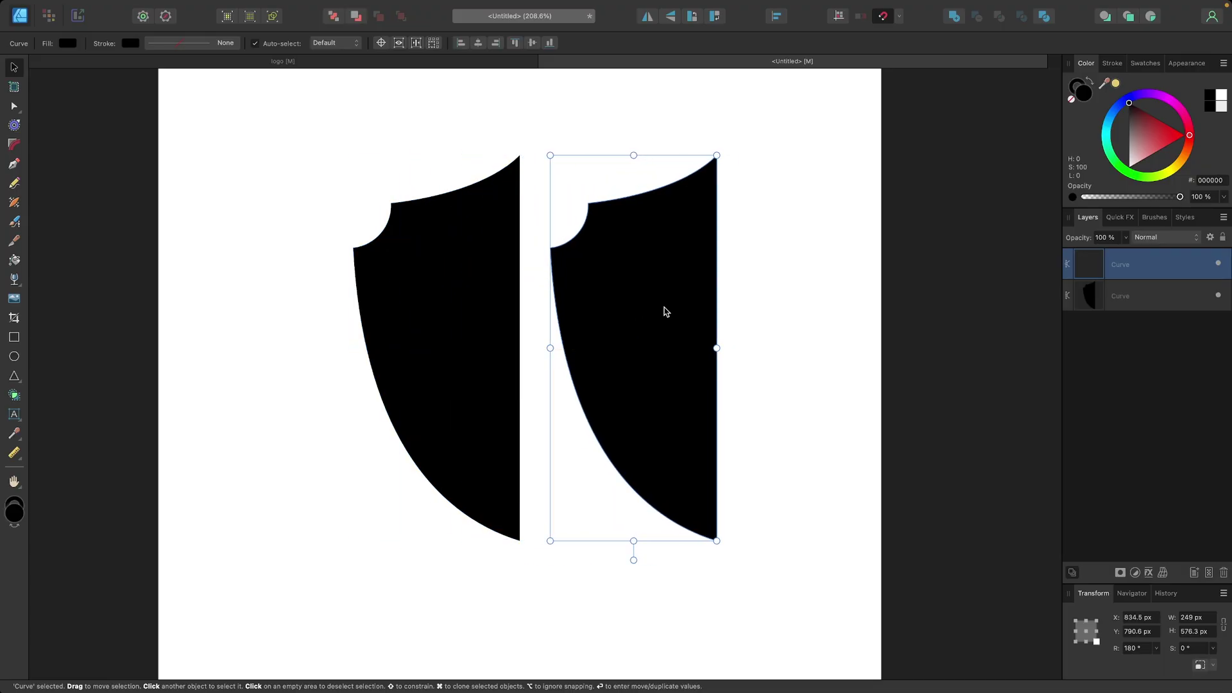
left_click(648, 16)
left_click_drag(607, 264, 581, 261)
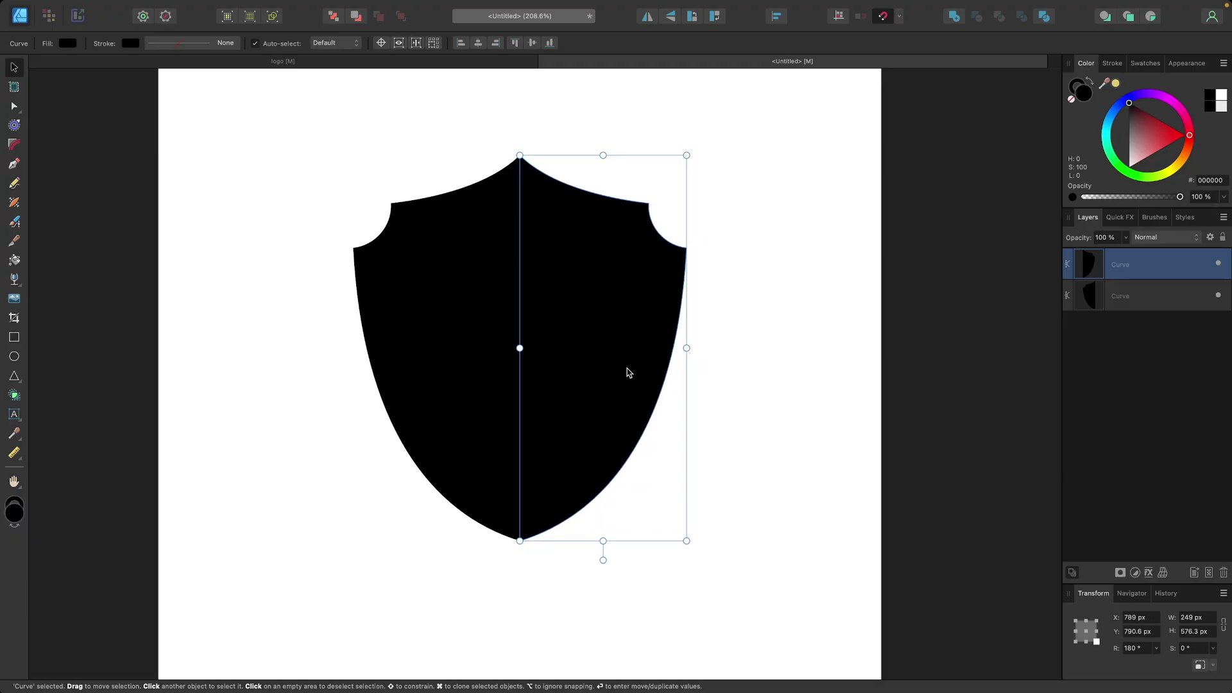
left_click_drag(790, 577, 277, 121)
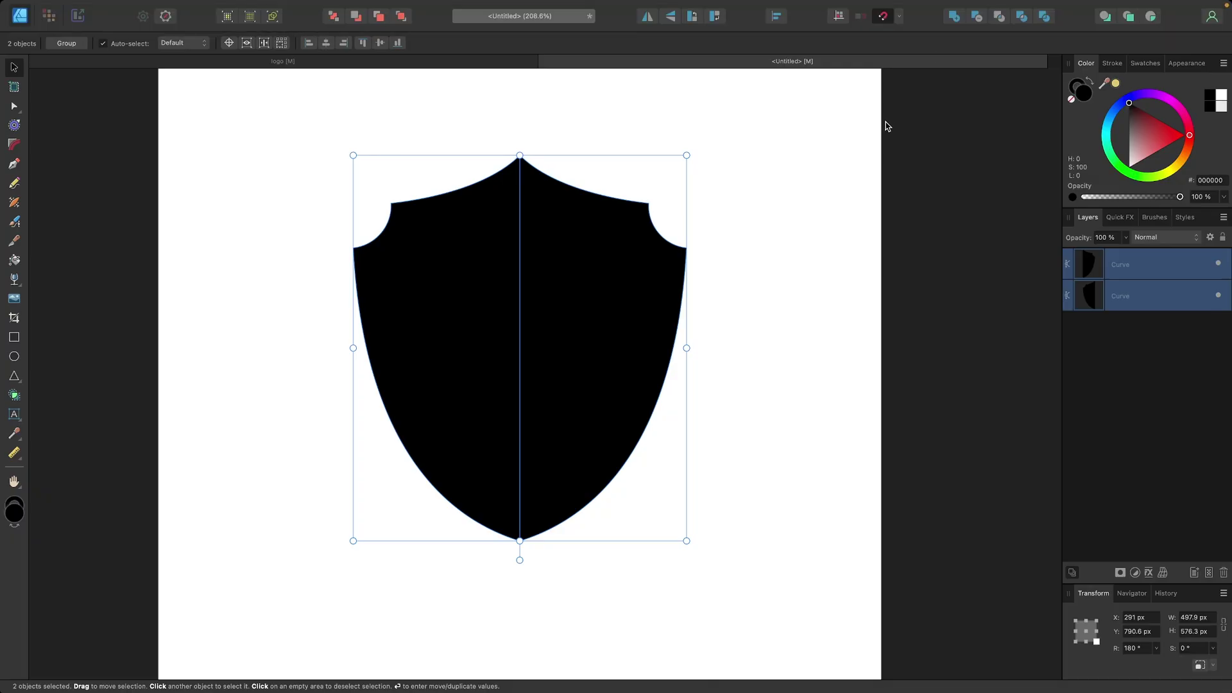
left_click(953, 24)
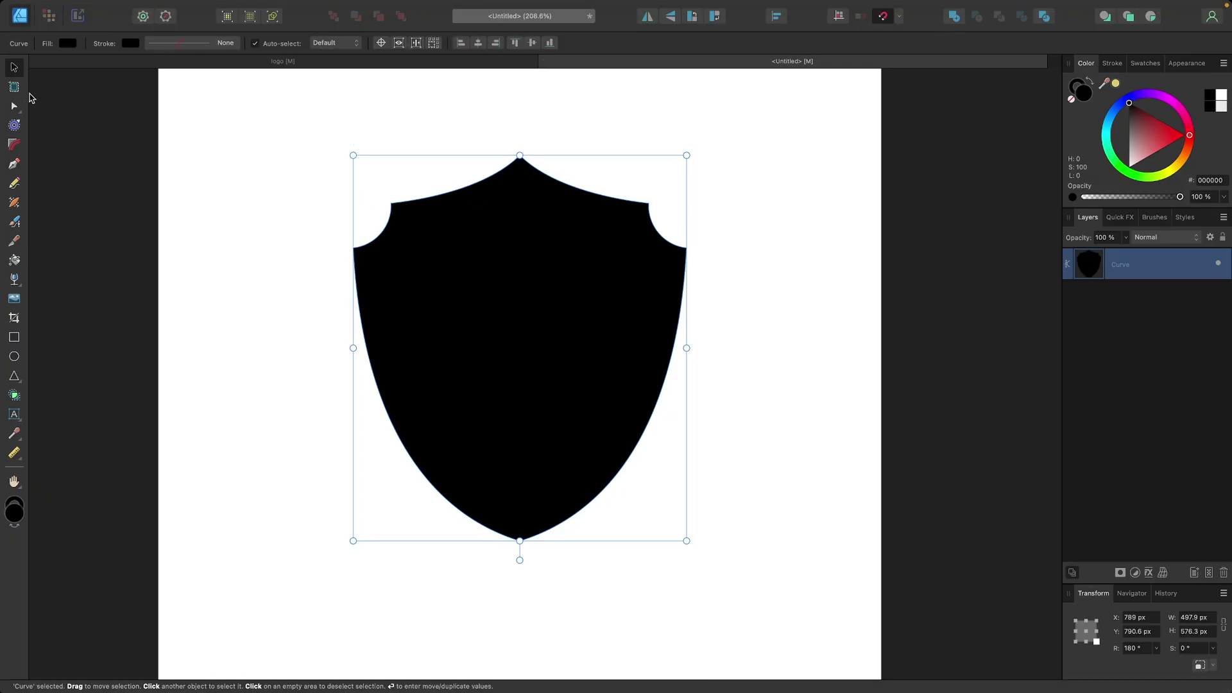
Inspect the merged shield's nodes at the peak and compare its shape with the finished crest in the logo document.
left_click(14, 105)
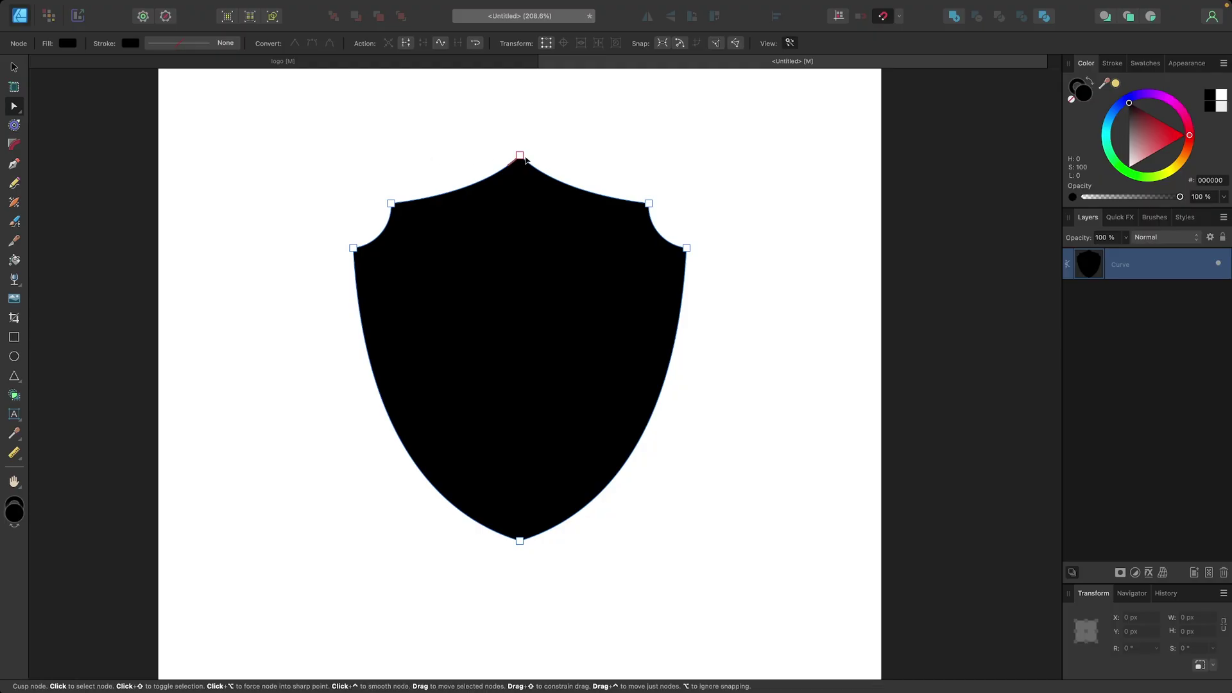
left_click_drag(520, 155, 520, 154)
scroll(674, 162, "down", 2)
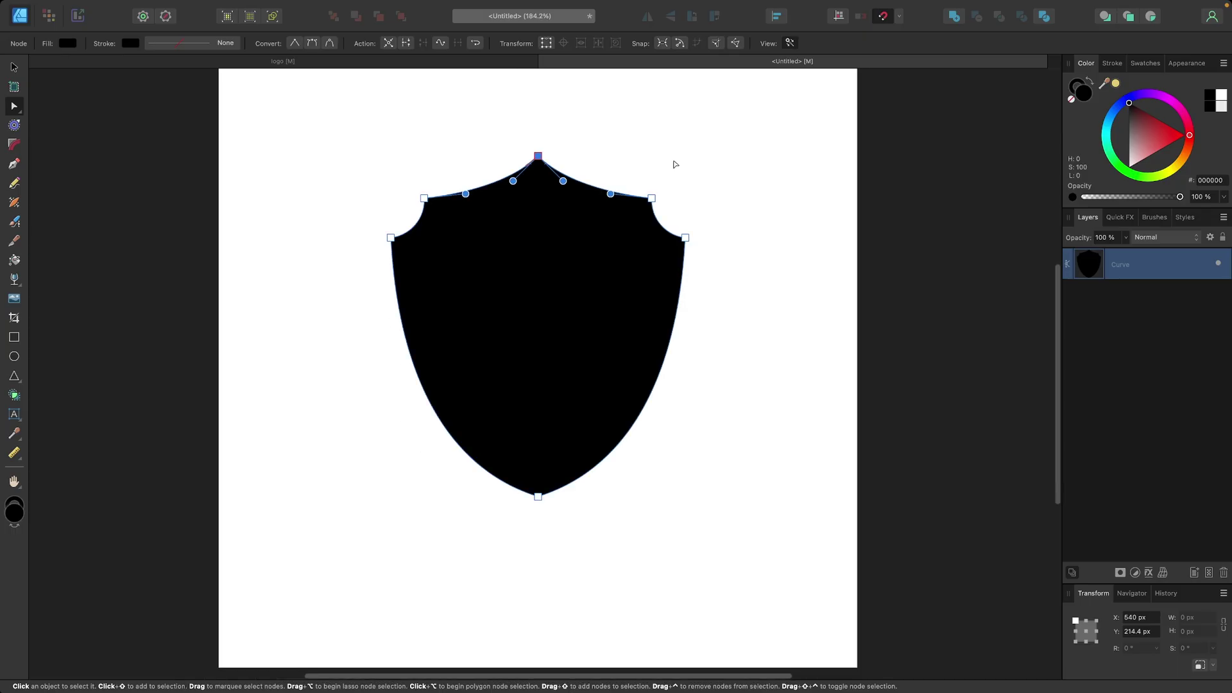
scroll(674, 163, "up", 1)
left_click(12, 62)
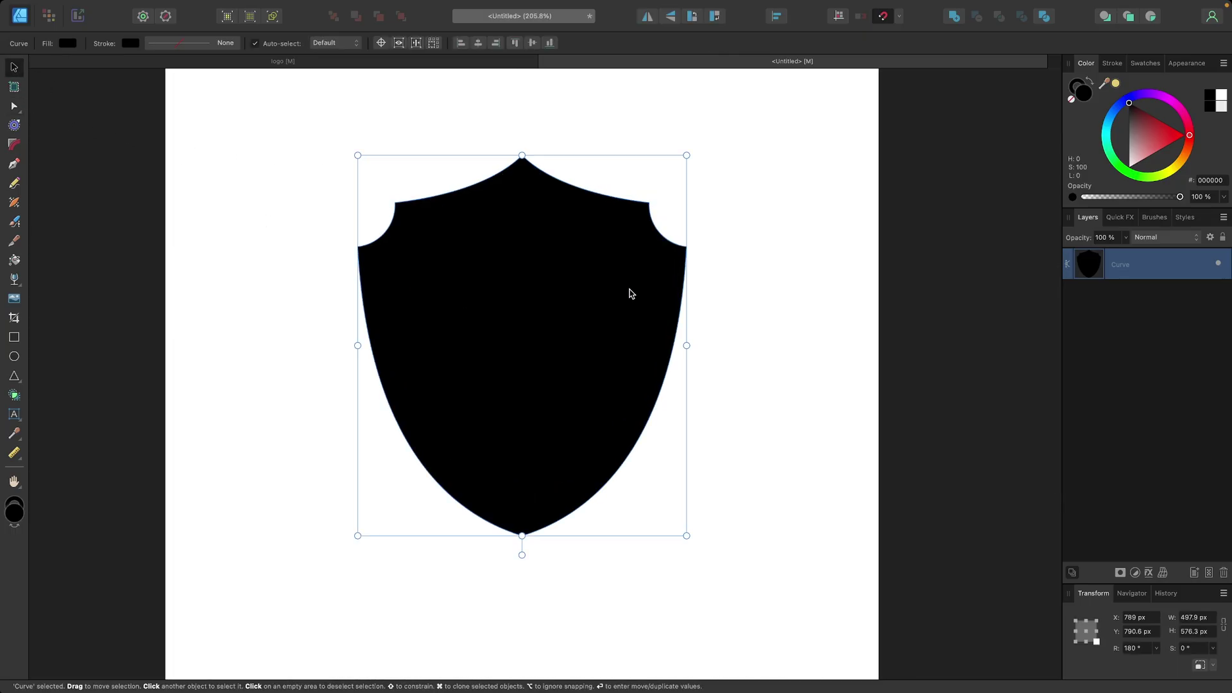
left_click(732, 193)
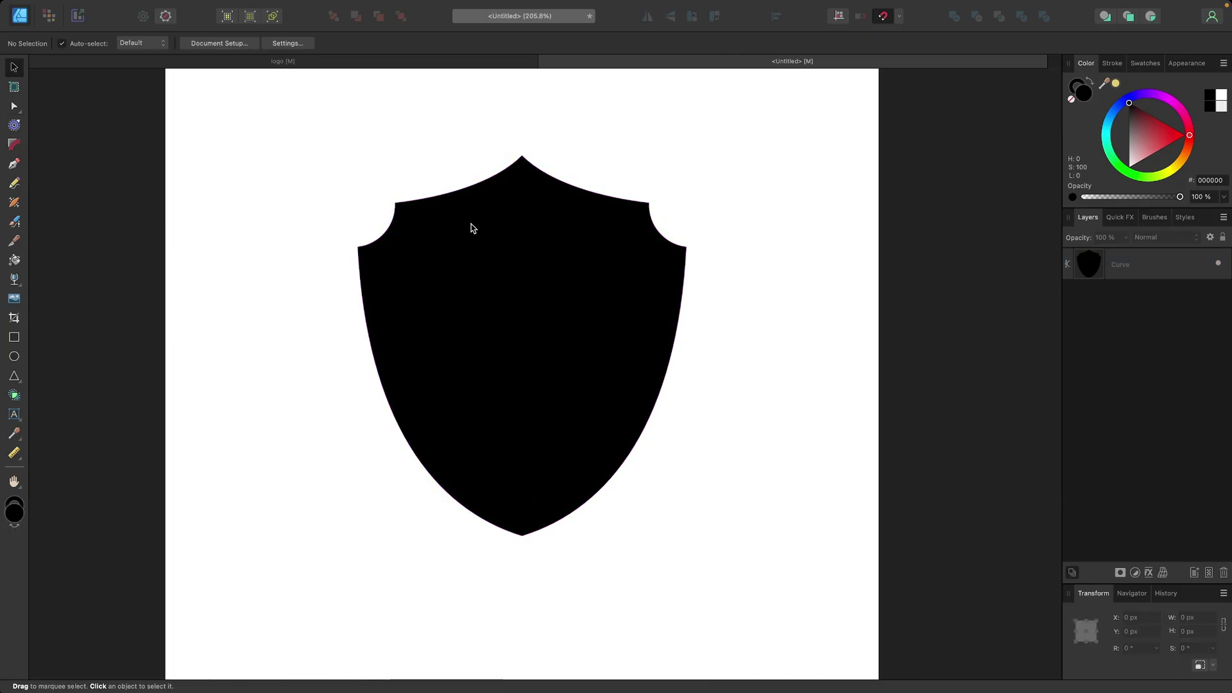
left_click(435, 63)
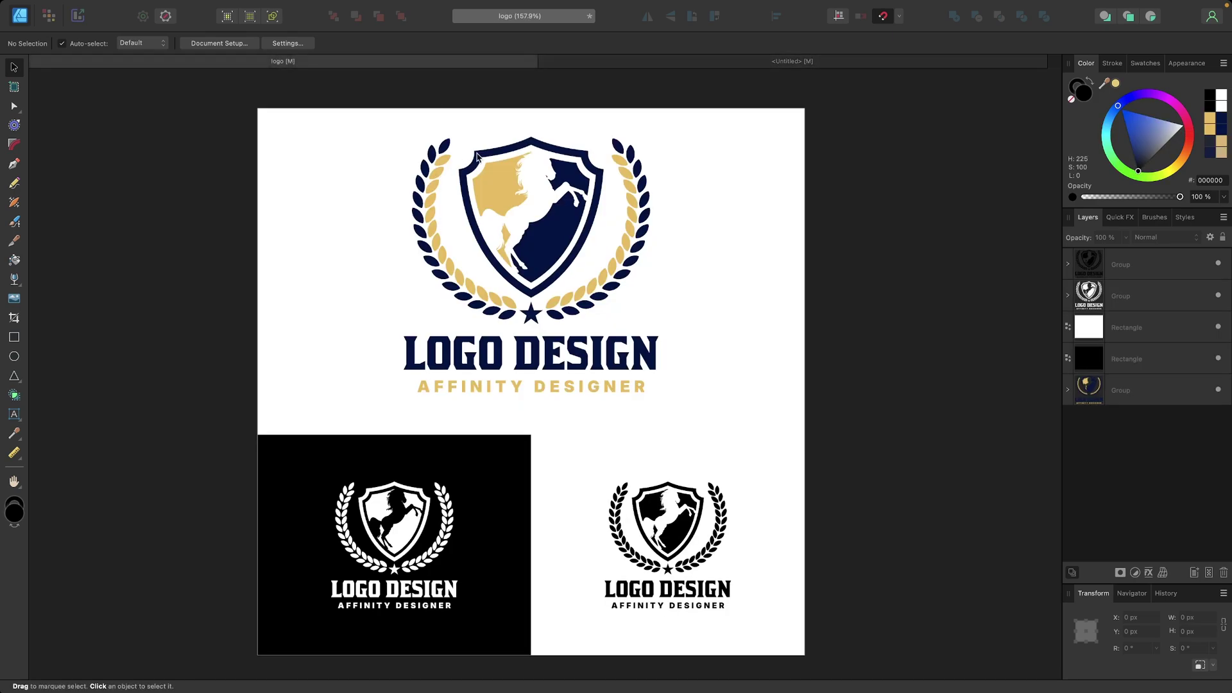
scroll(476, 156, "up", 3)
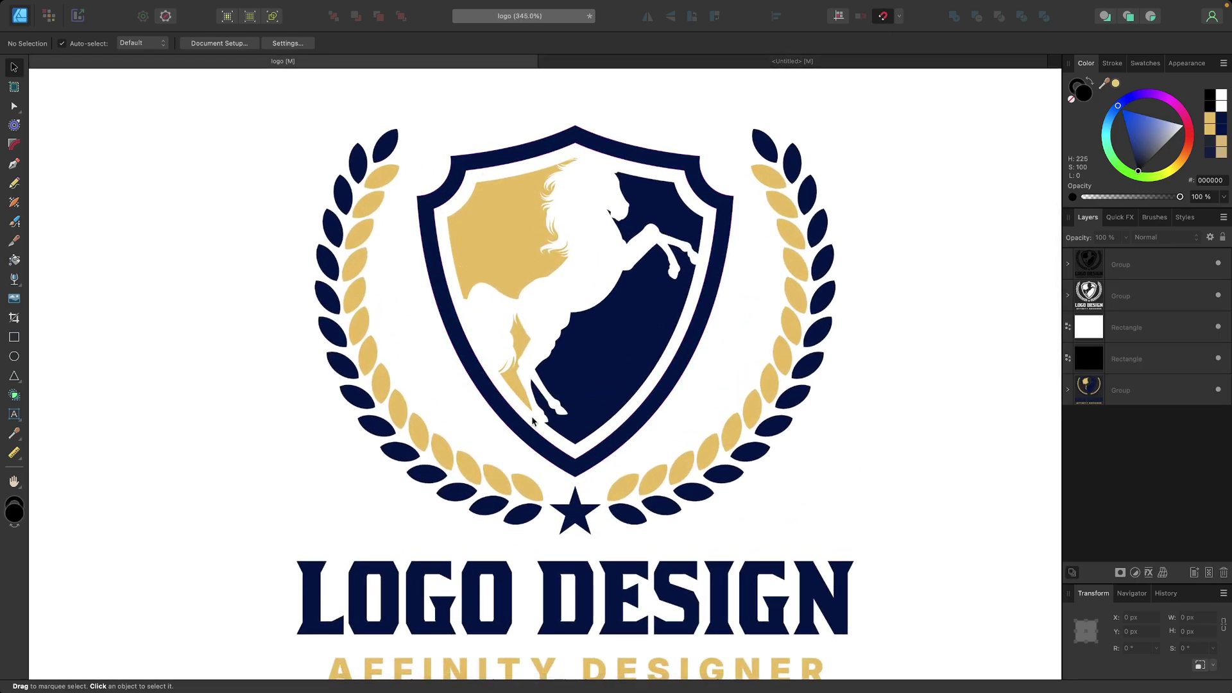
left_click(603, 61)
Duplicate the shield and fill the copy with white (FFFFFF).
left_click(513, 251)
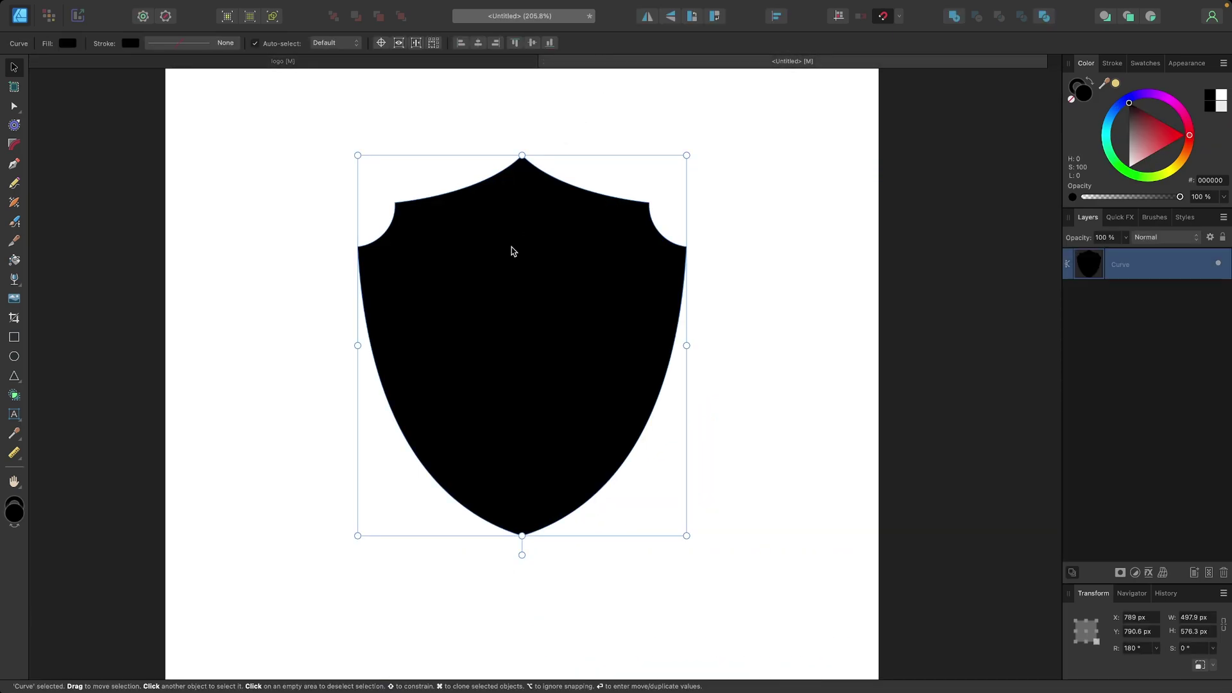
right_click(1133, 270)
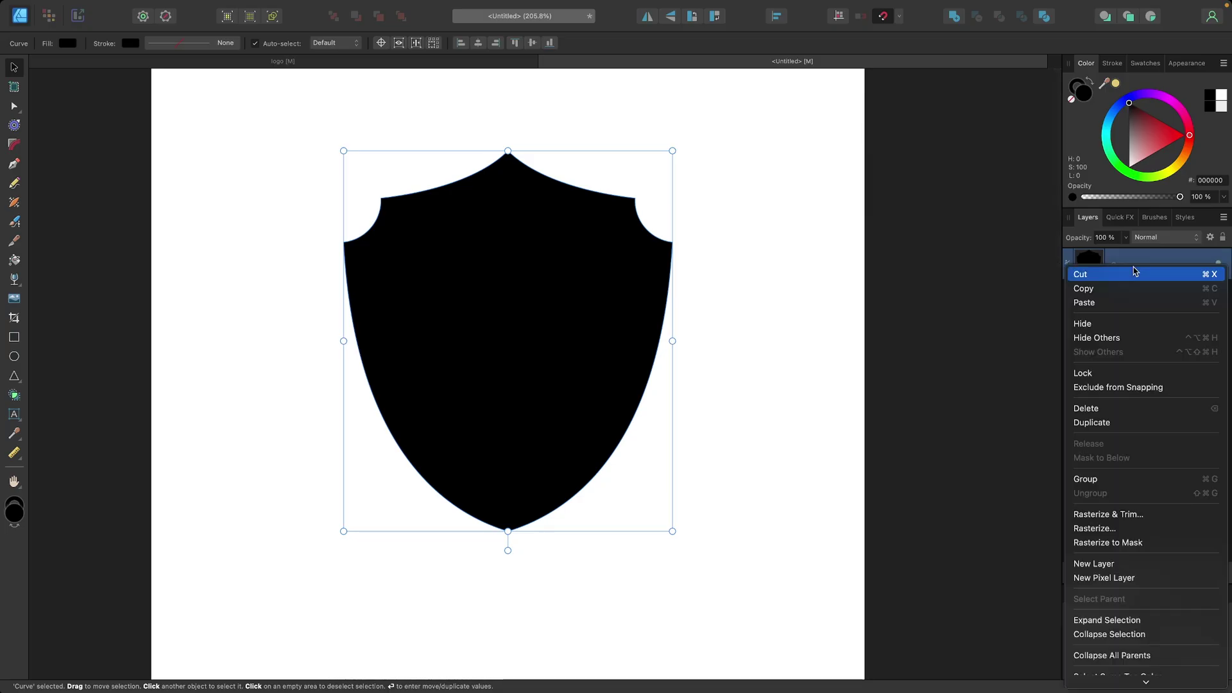
left_click(1114, 426)
left_click_drag(1146, 144, 1129, 166)
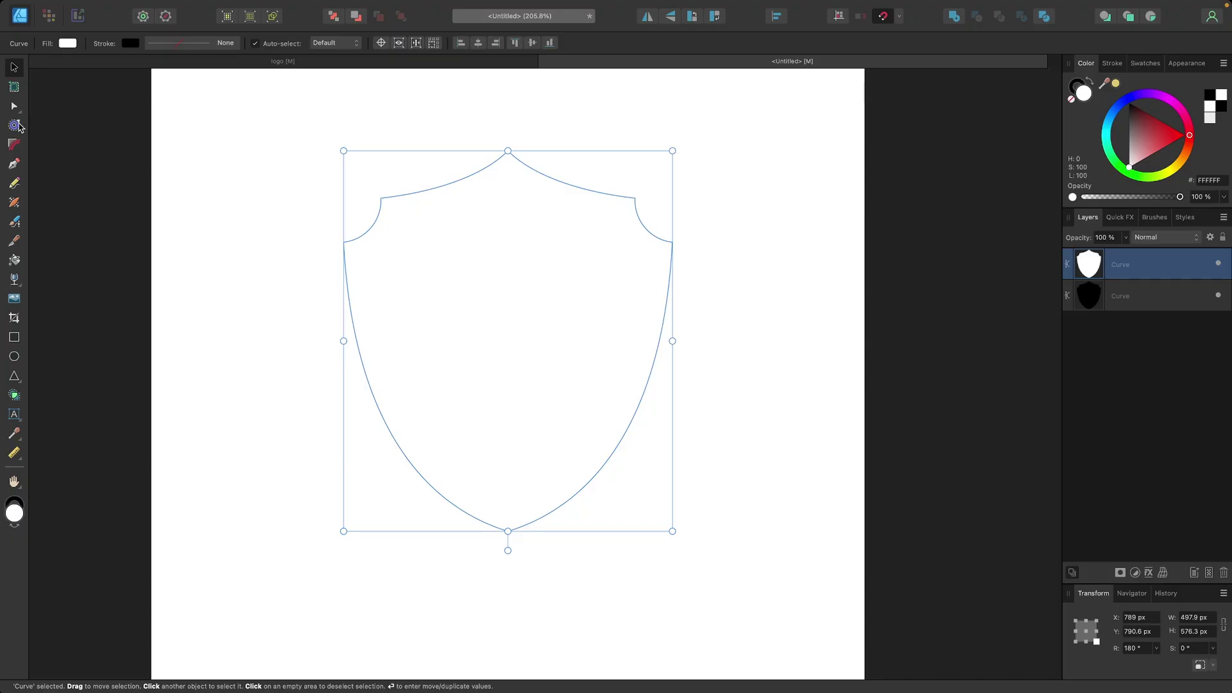
Inset the white shield with a contour radius of -21 px and bake the result into the curve.
left_click(14, 125)
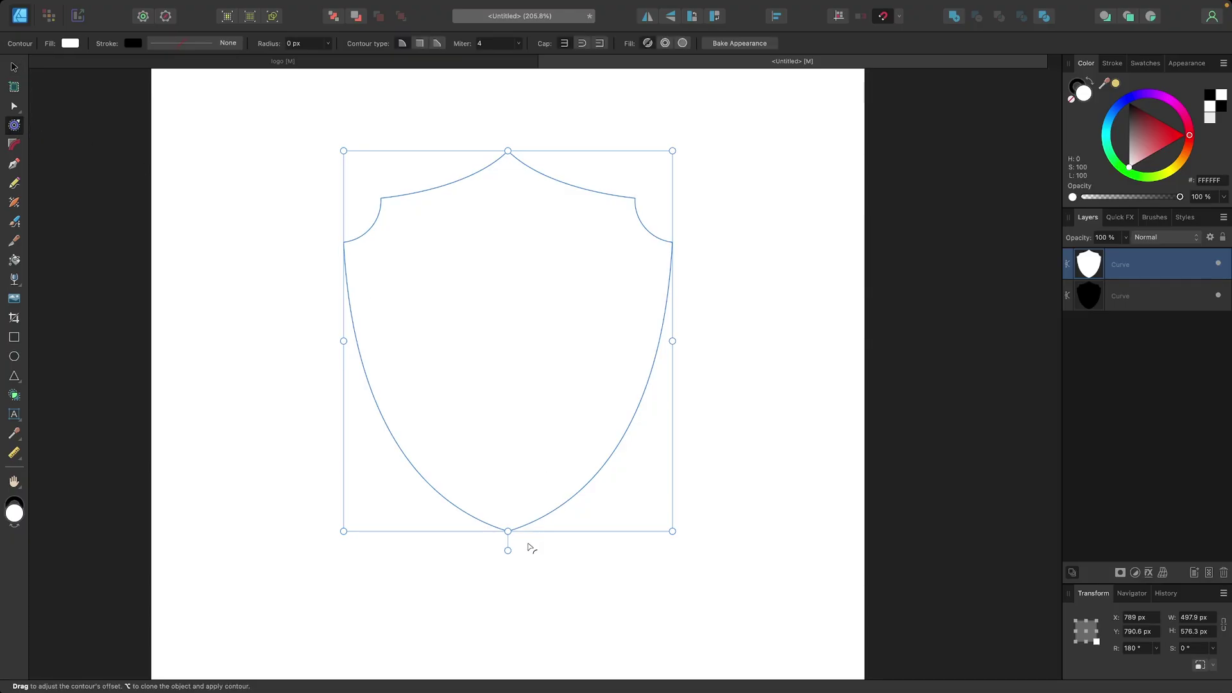
mouse_move(507, 548)
left_mouse_down()
mouse_move(483, 541)
mouse_move(496, 544)
left_mouse_up()
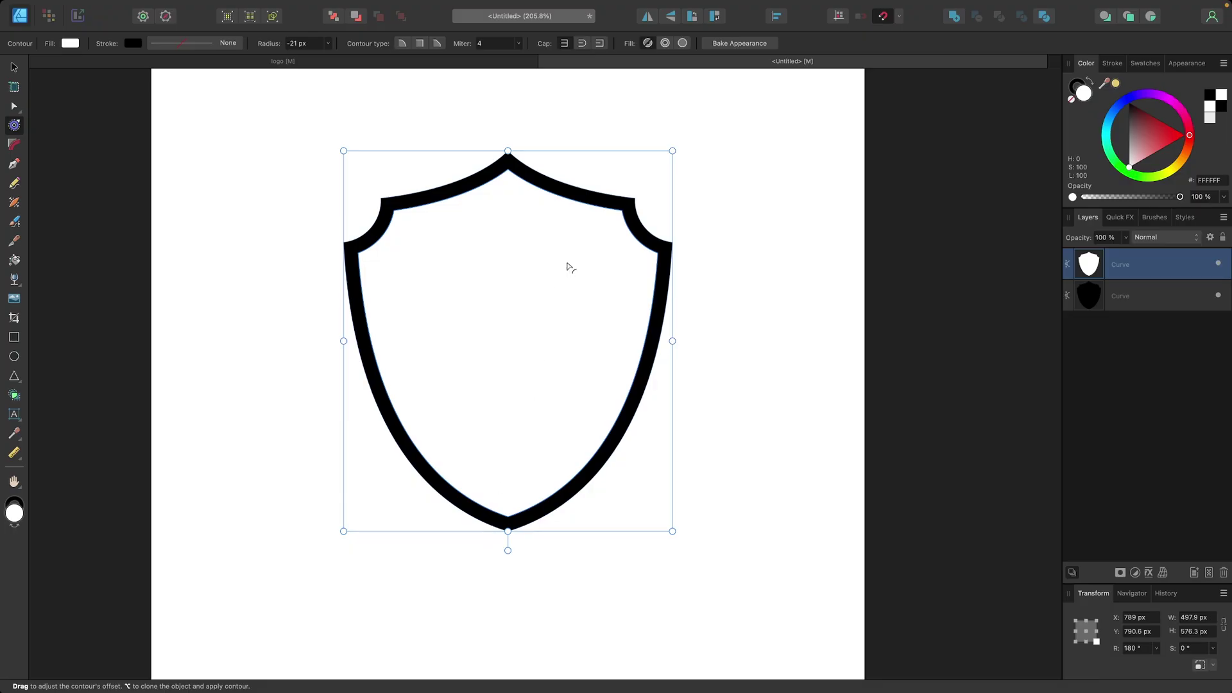
left_click(741, 44)
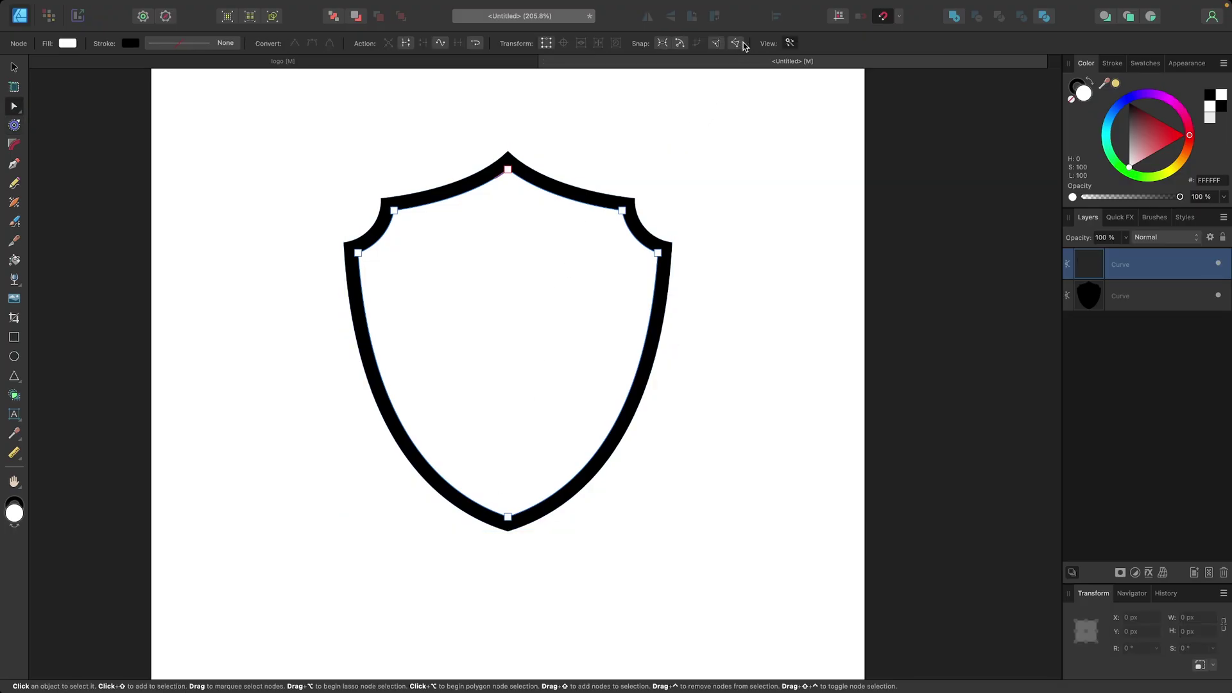
Duplicate the inset white shield and fill the new copy with black (000000).
right_click(1117, 264)
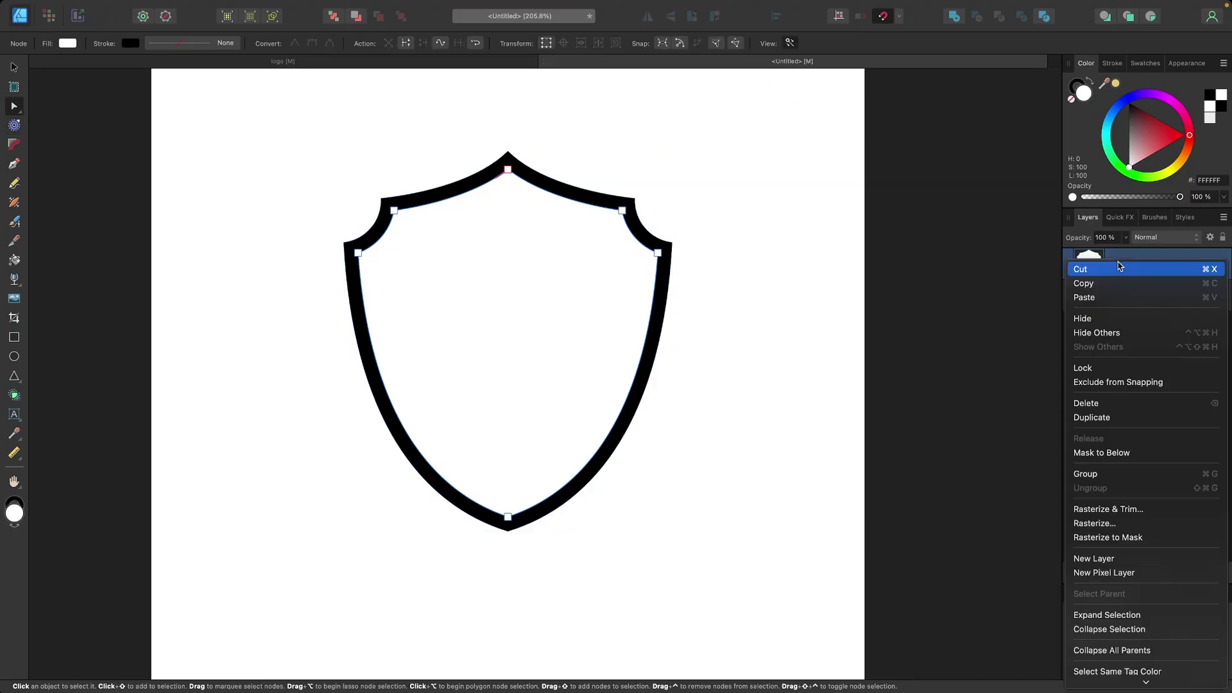
left_click(1117, 421)
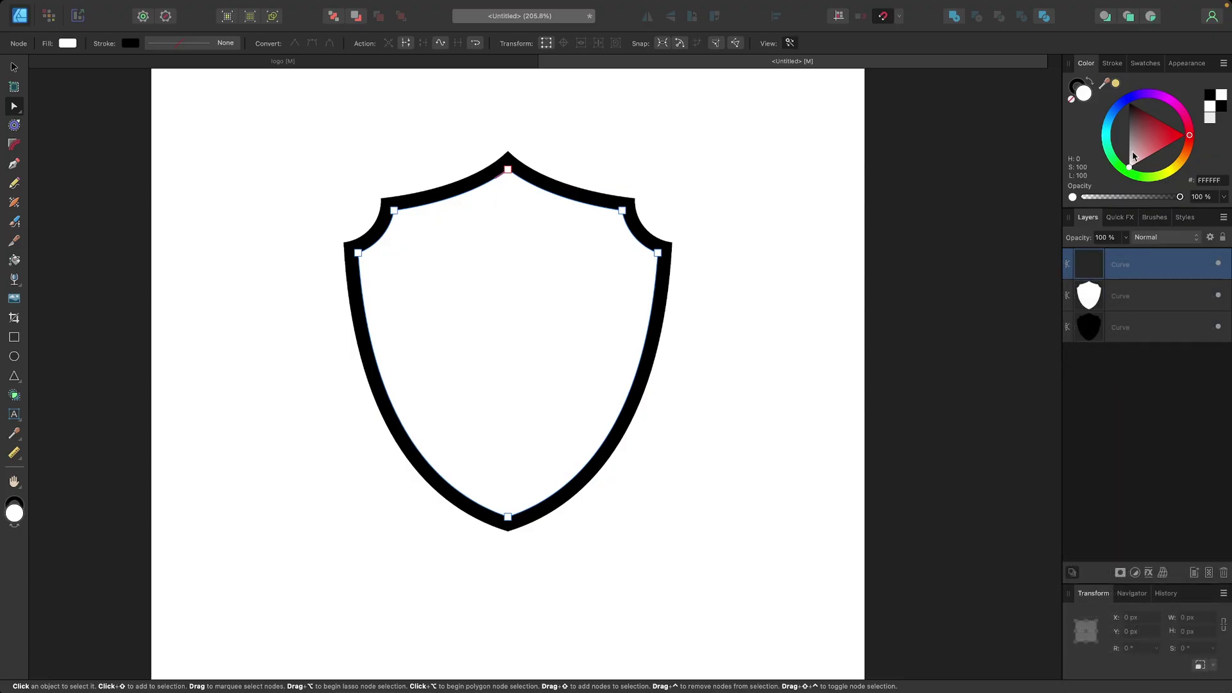
left_click_drag(1133, 156, 1130, 104)
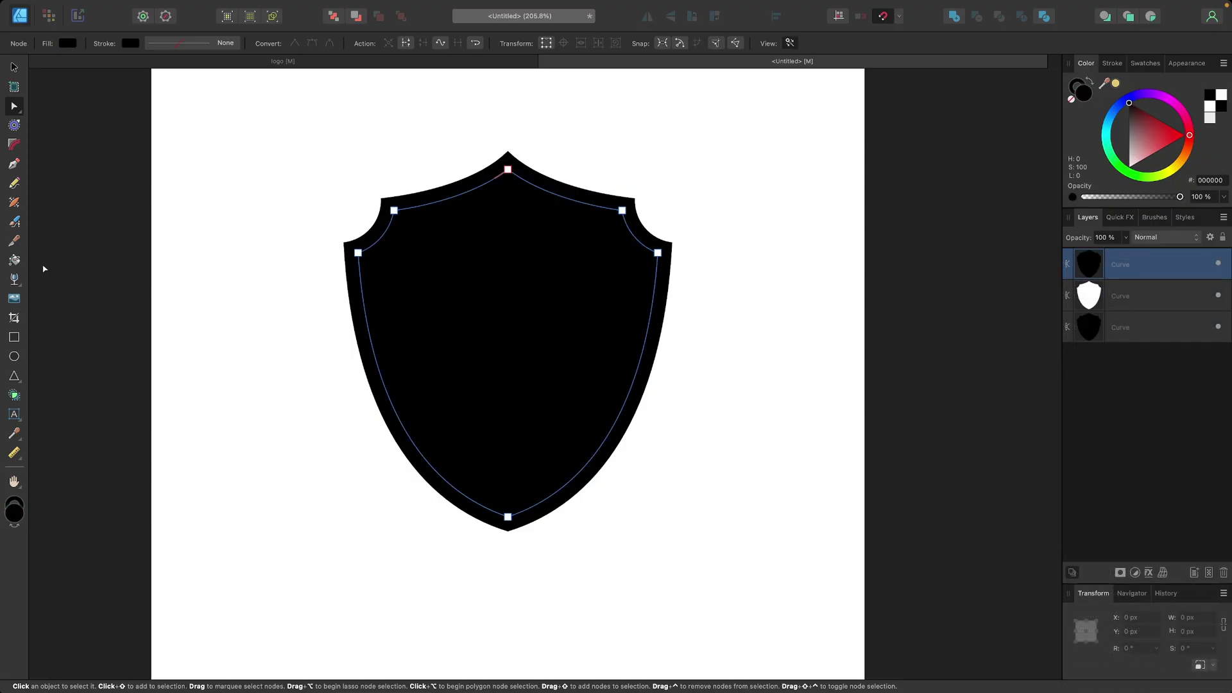
Inset the inner black shield with a contour radius of about -14.8 px and bake the result into the curve.
left_click(14, 125)
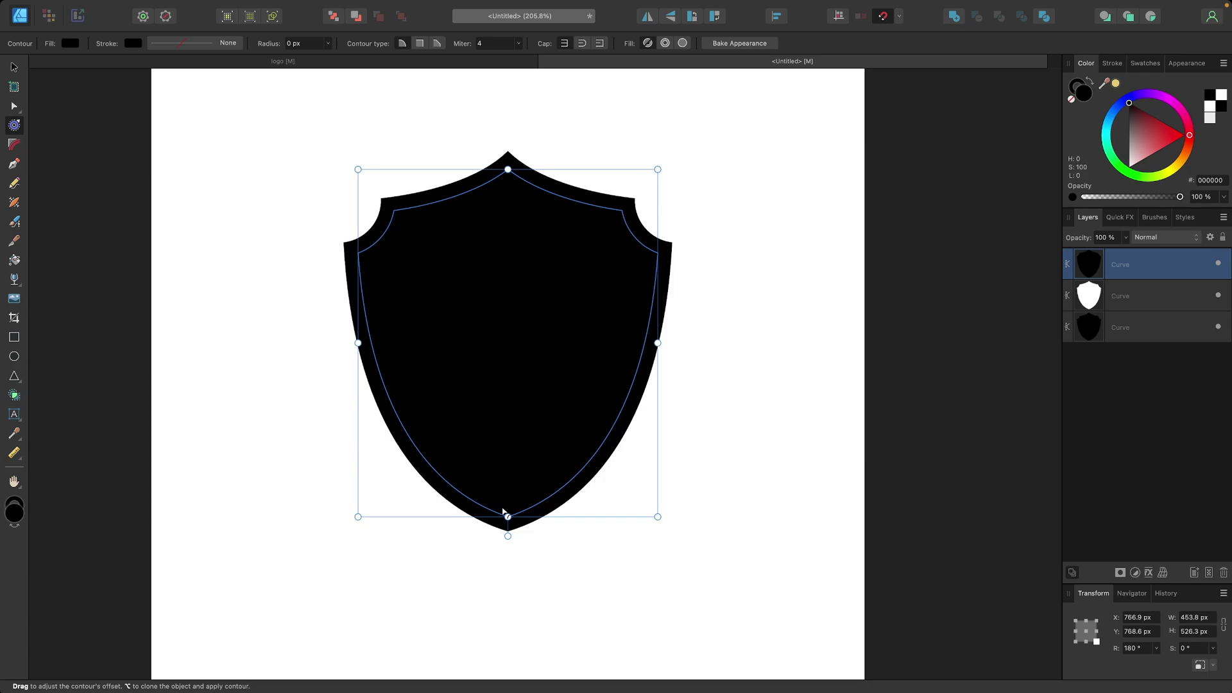
left_click_drag(509, 530, 499, 530)
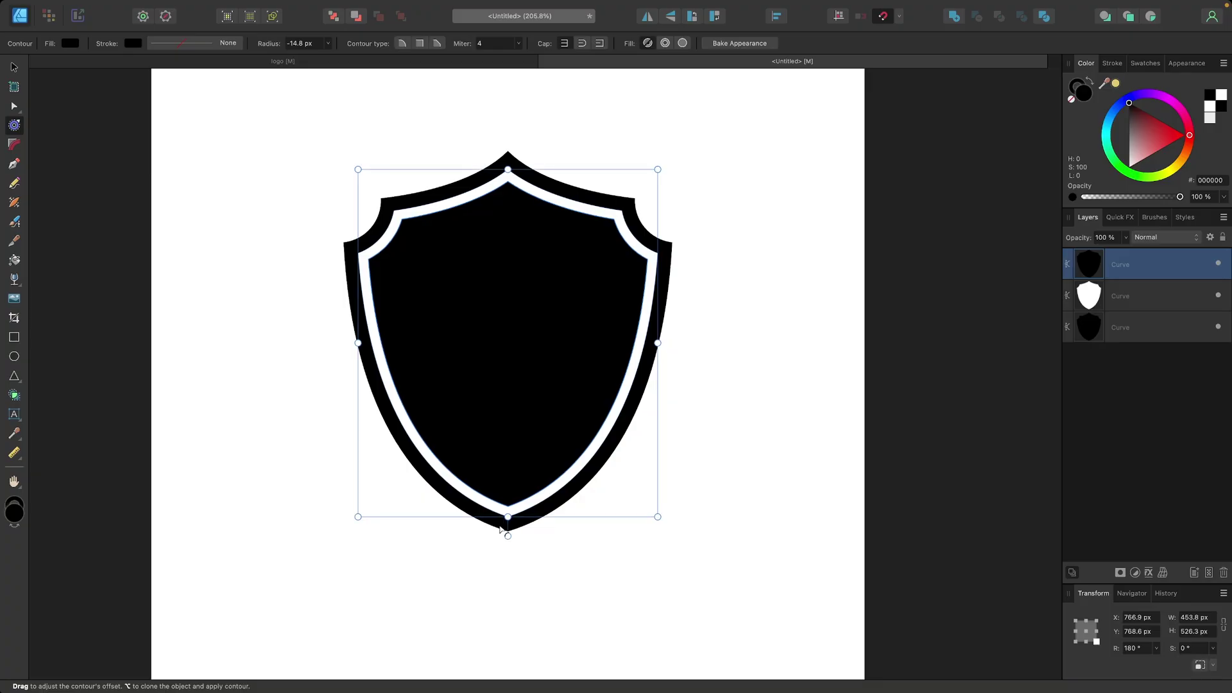
left_click(724, 45)
key("v")
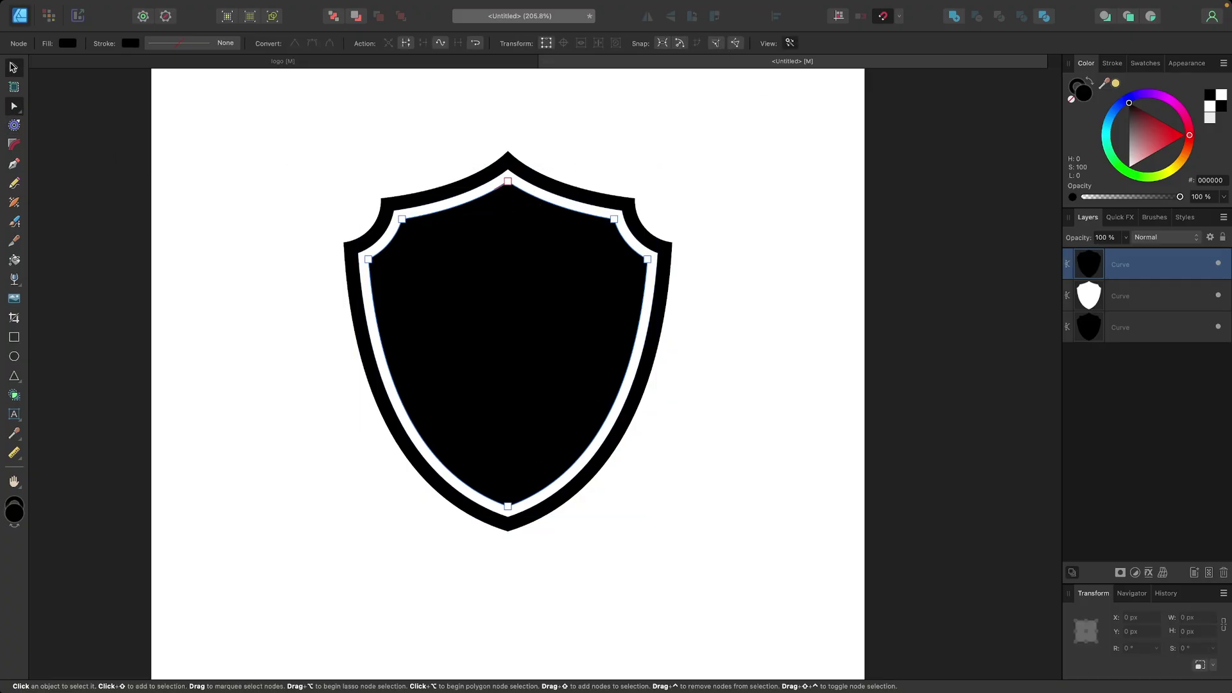
Subtract the white shield from the outer black shield to make a hollow border, and clear the selection.
scroll(453, 269, "down", 1)
scroll(453, 270, "up", 4)
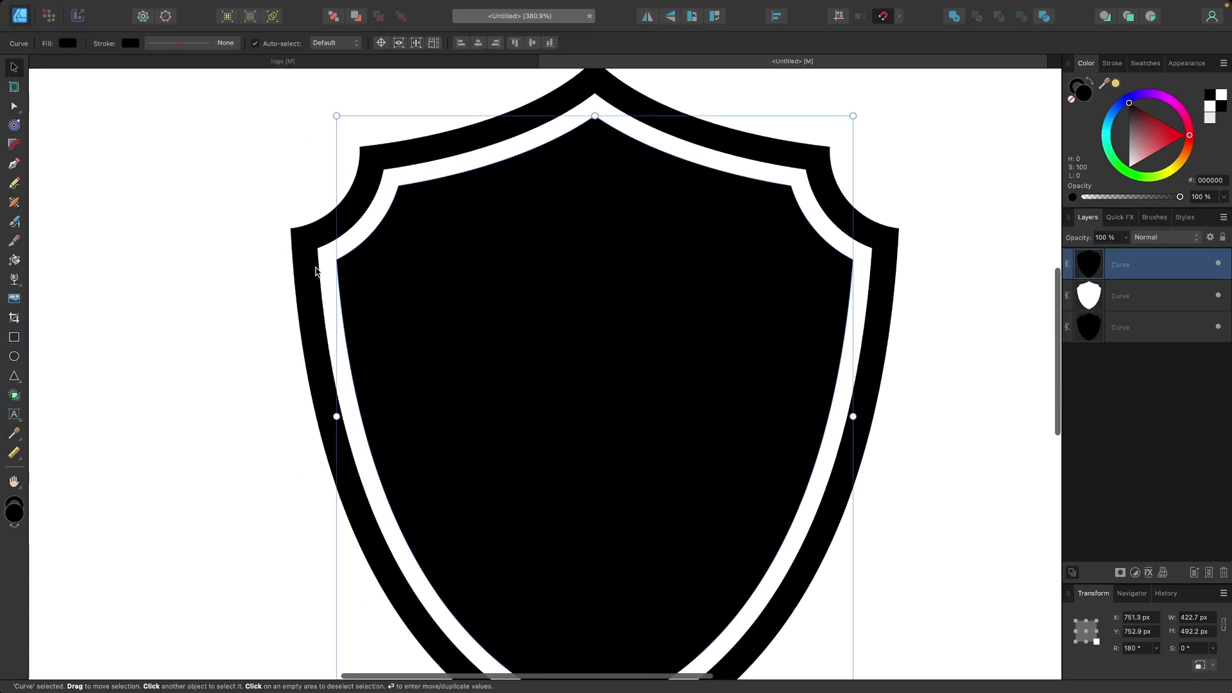
left_click(313, 260)
left_click(313, 261)
scroll(318, 263, "down", 2)
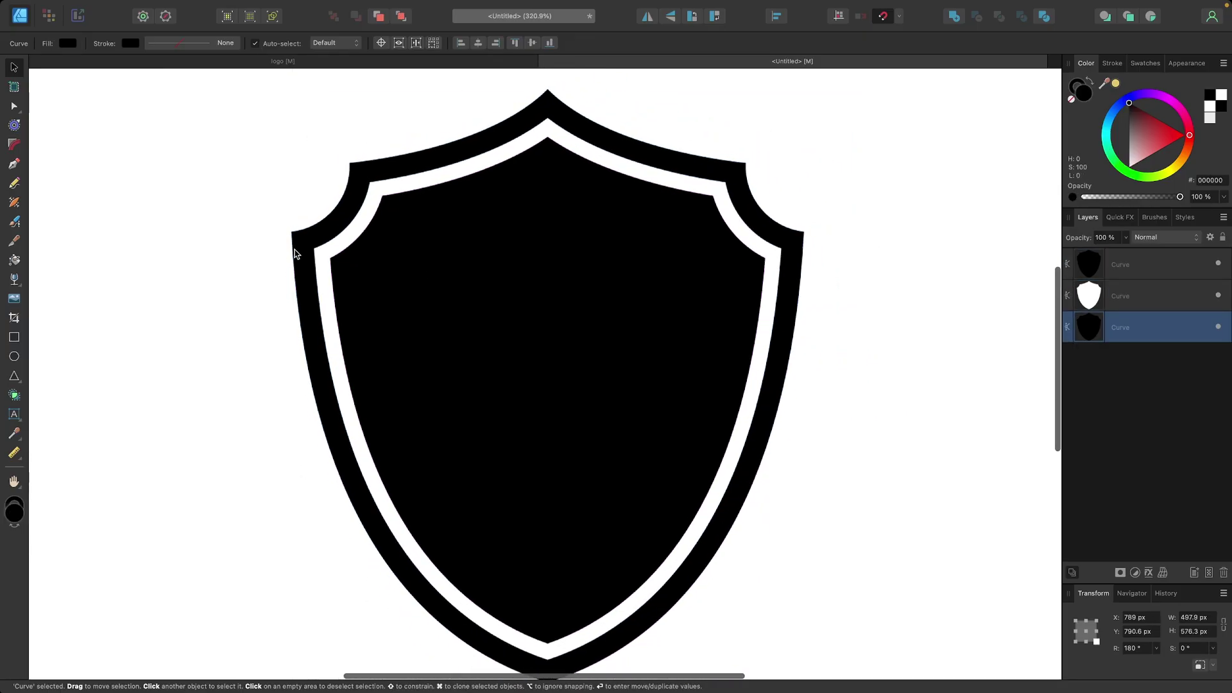
scroll(321, 261, "down", 3)
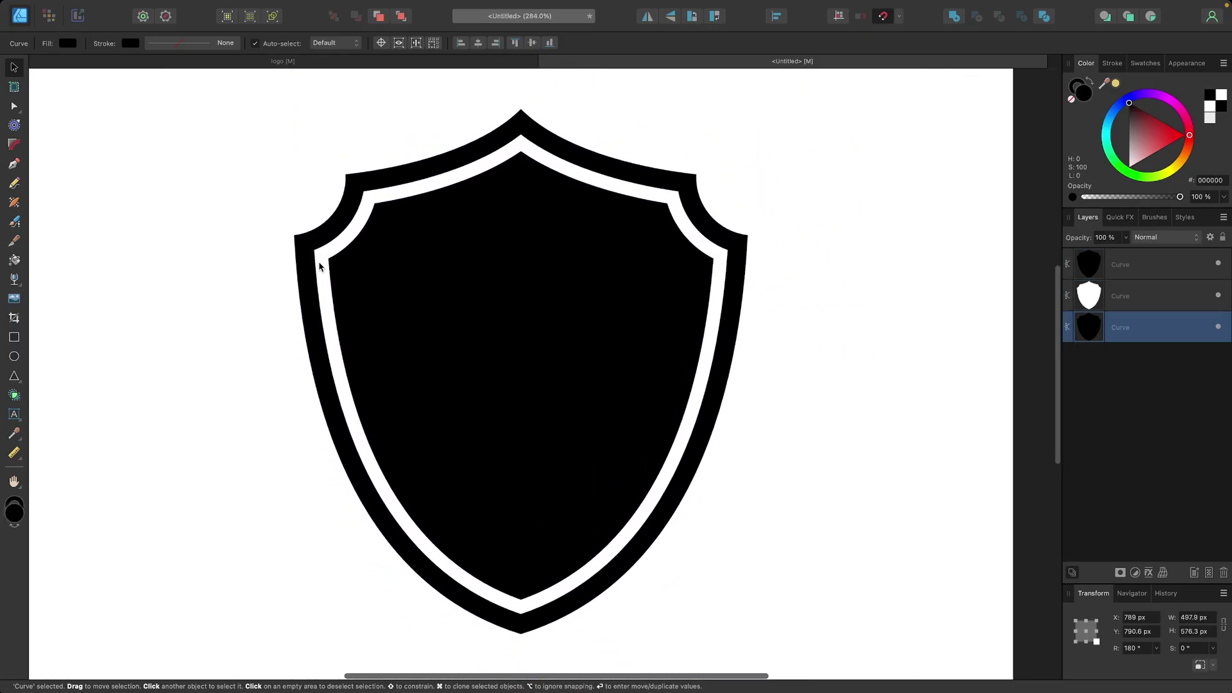
left_click(1134, 296)
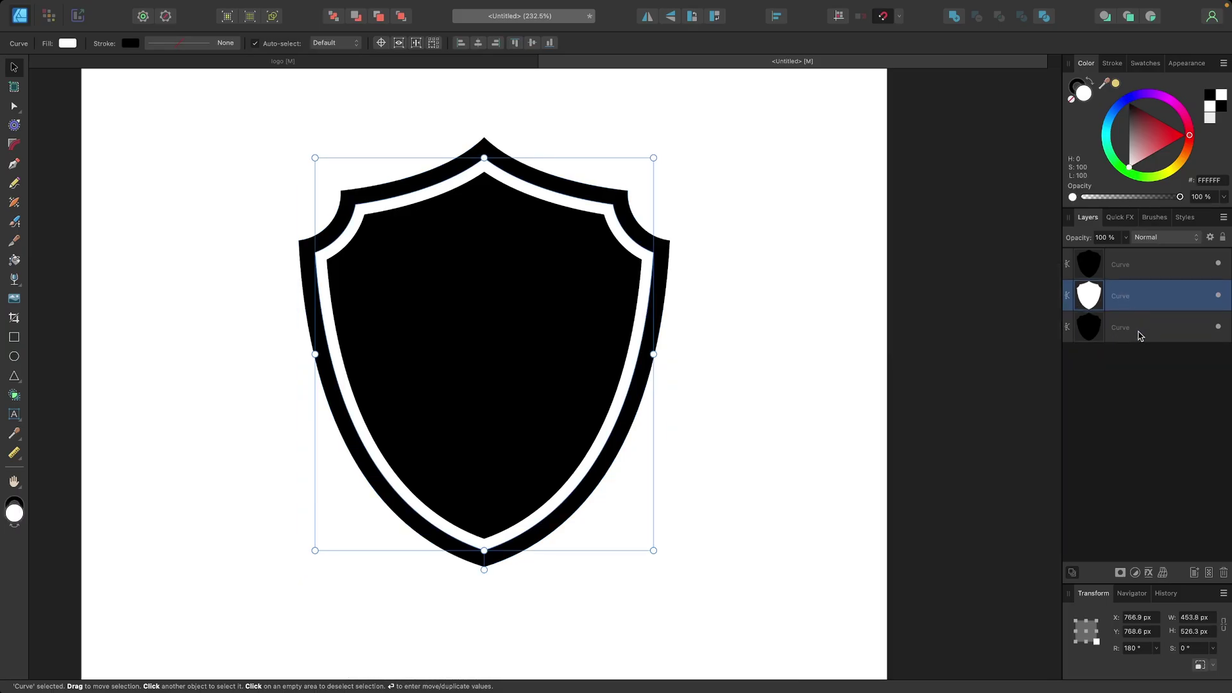
left_click(1139, 334, "shift")
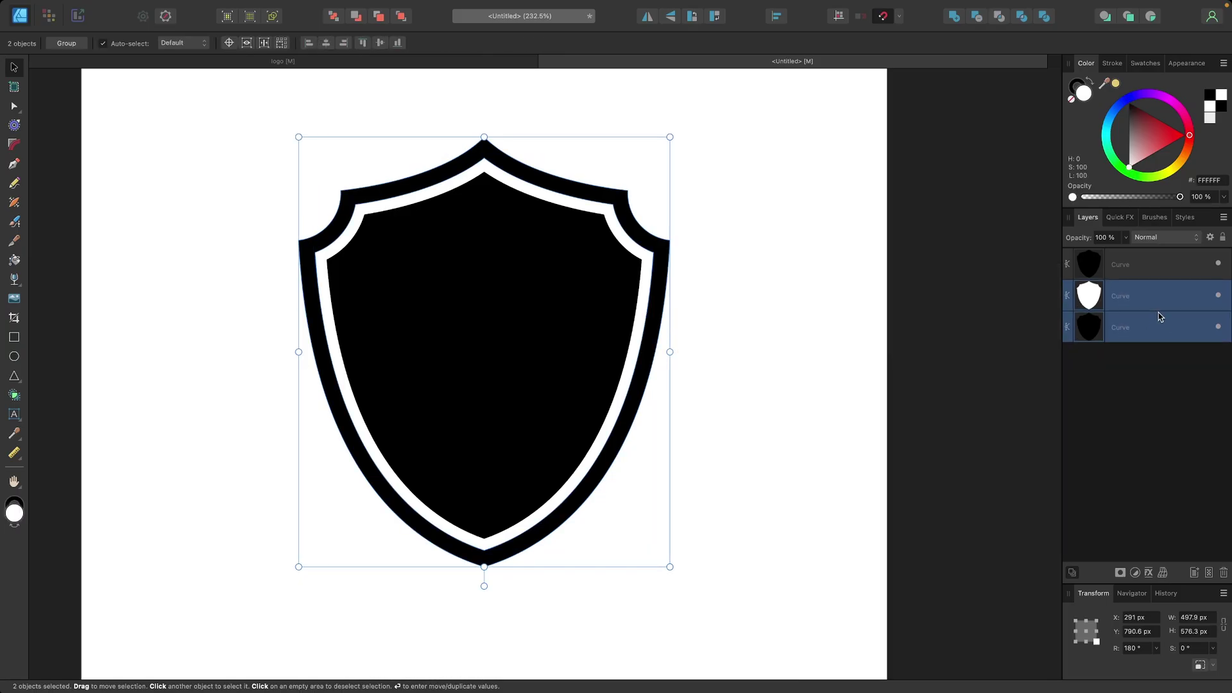
left_click(977, 17)
scroll(703, 305, "down", 2)
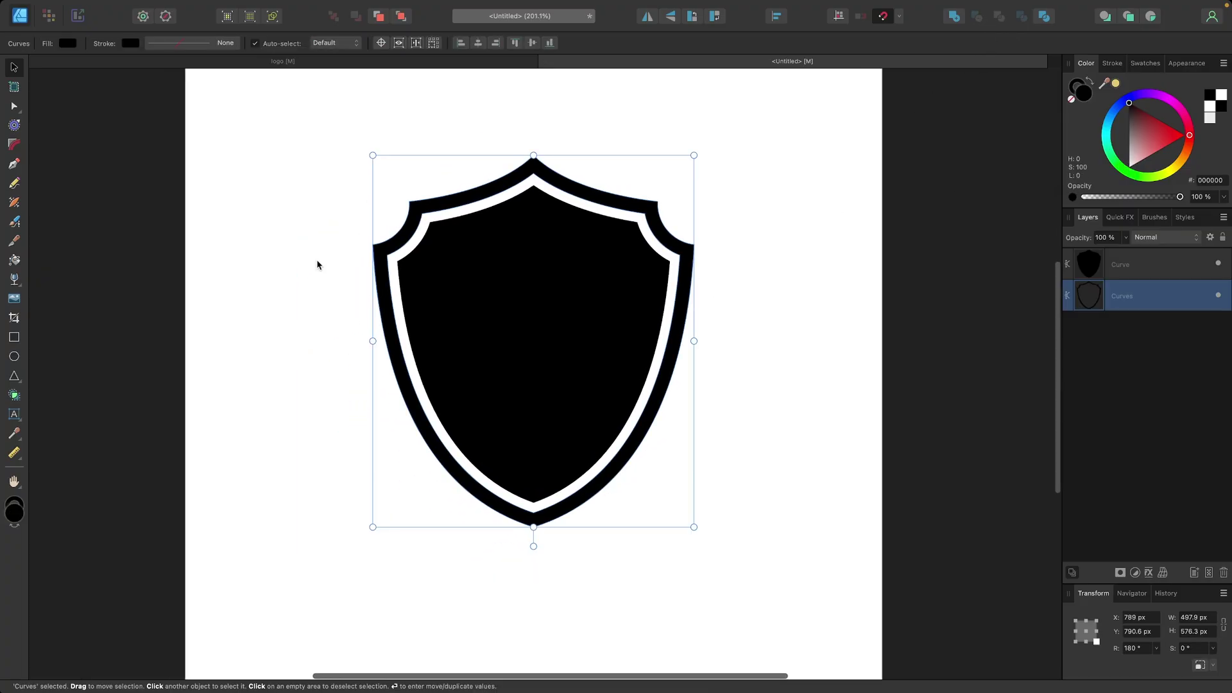
left_click(259, 352)
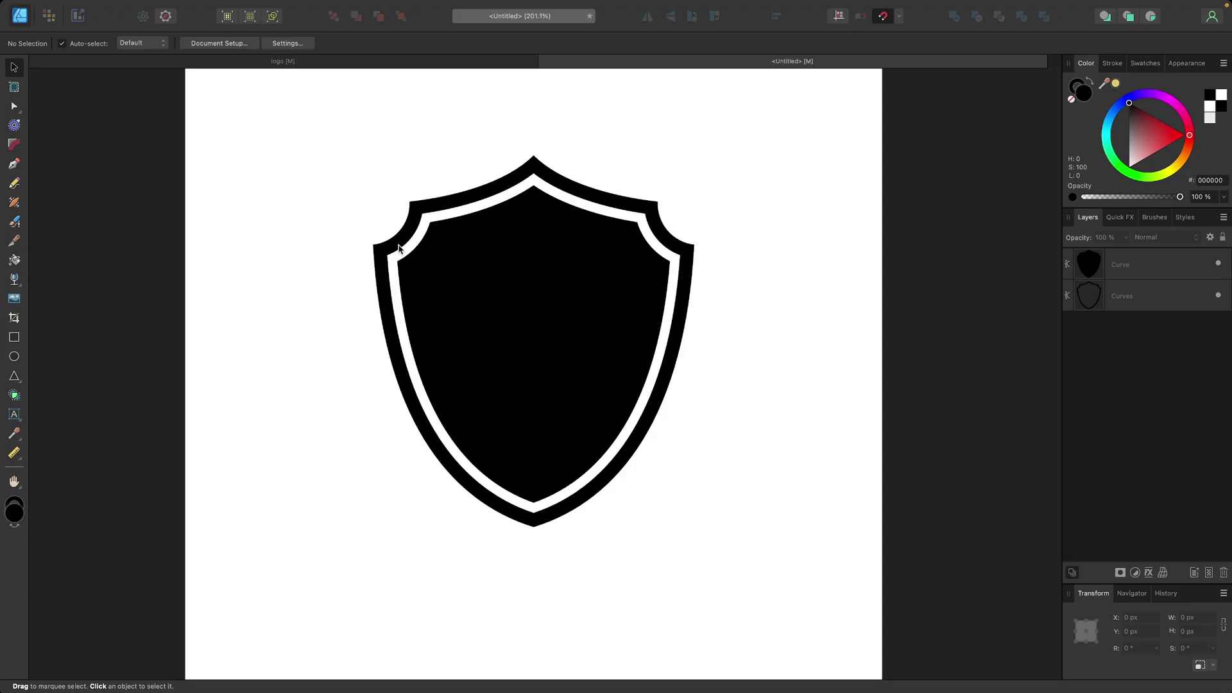
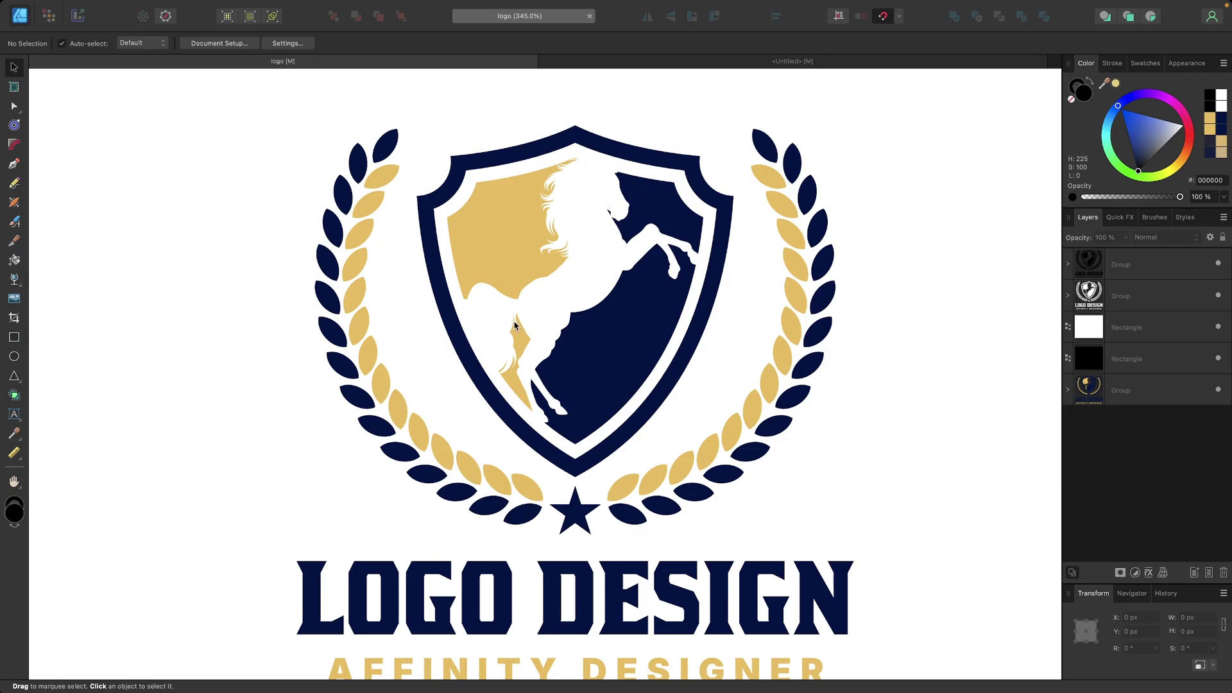
Return from the reference logo to the untitled shield document and fit the whole page in view.
left_click(742, 61)
key("super+0")
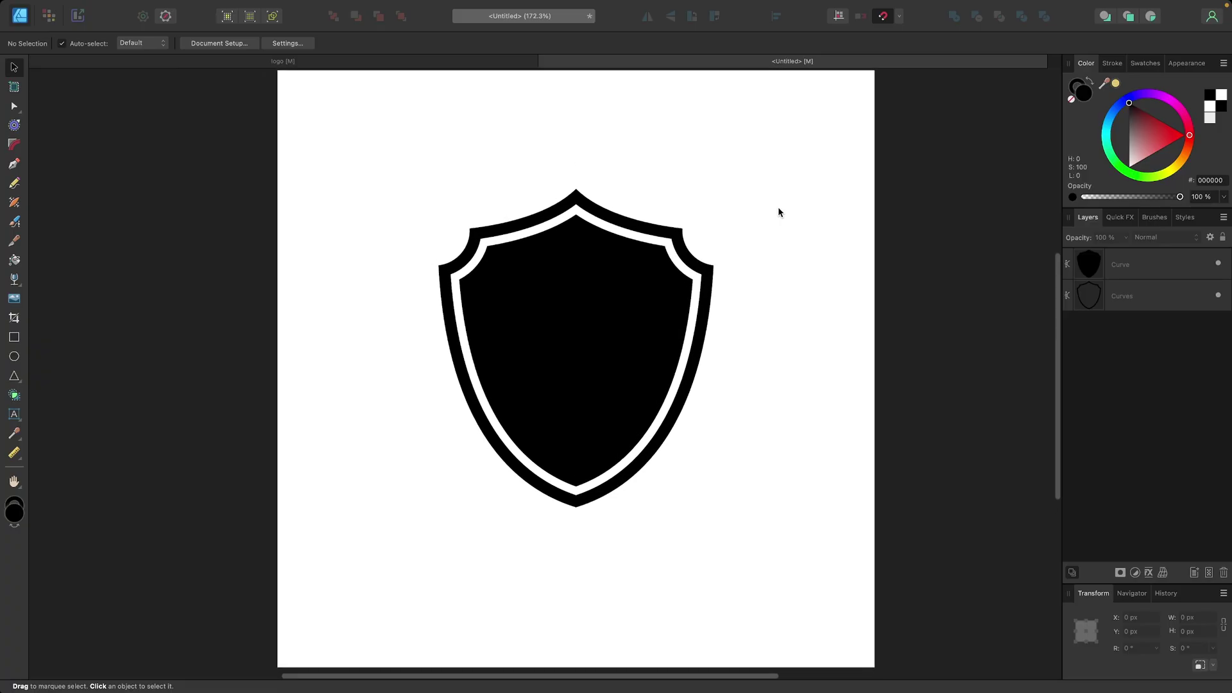
Show the Stock panel and place it beside the page.
left_click(330, 7)
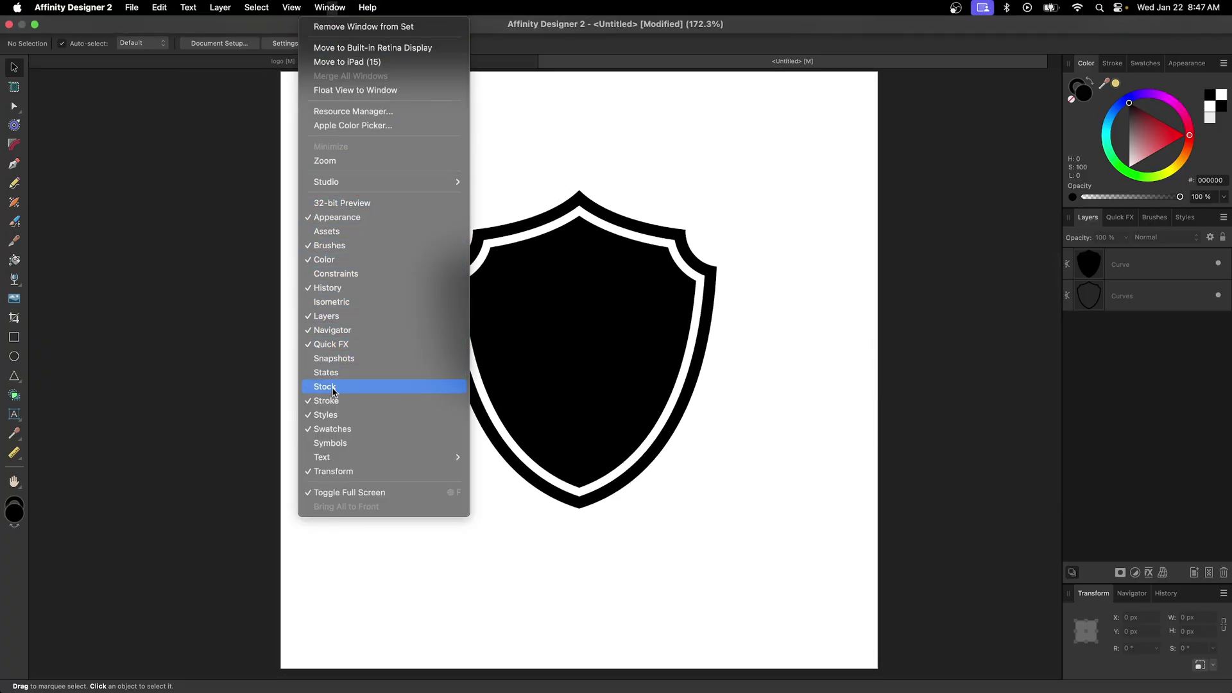
key("Escape")
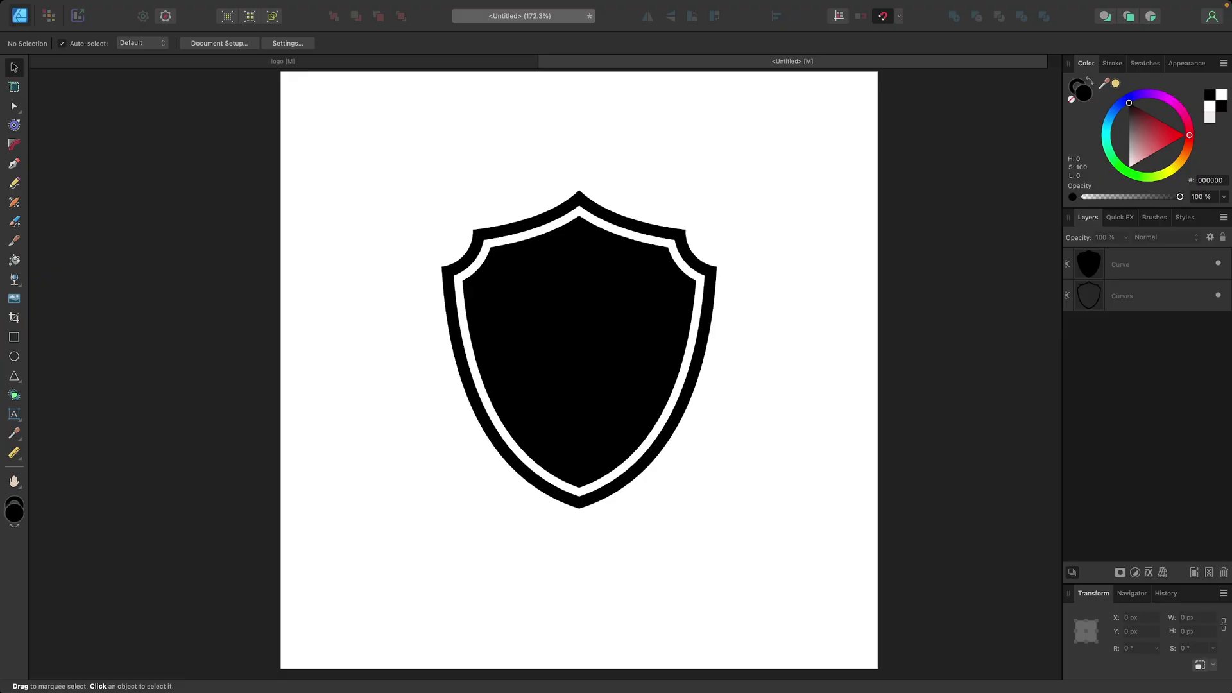
left_click_drag(544, 14, 180, 91)
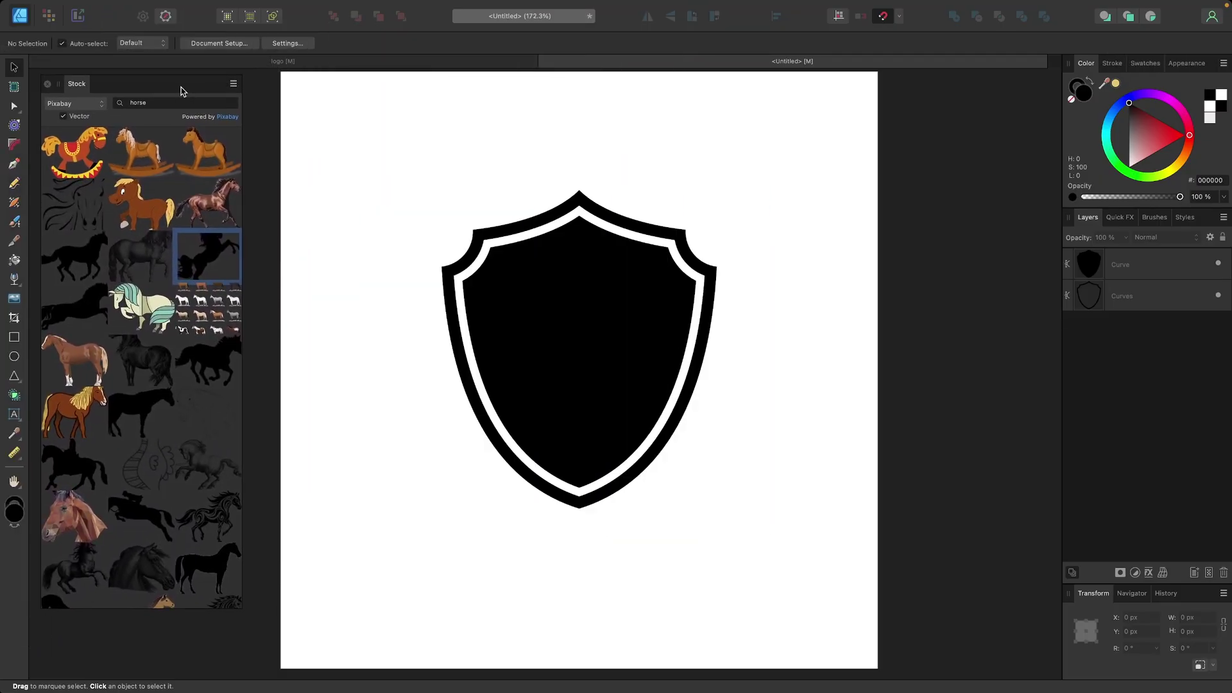
Clear the old stock search and search Pixabay's vector images for "horse".
left_click(221, 102)
left_click(231, 104)
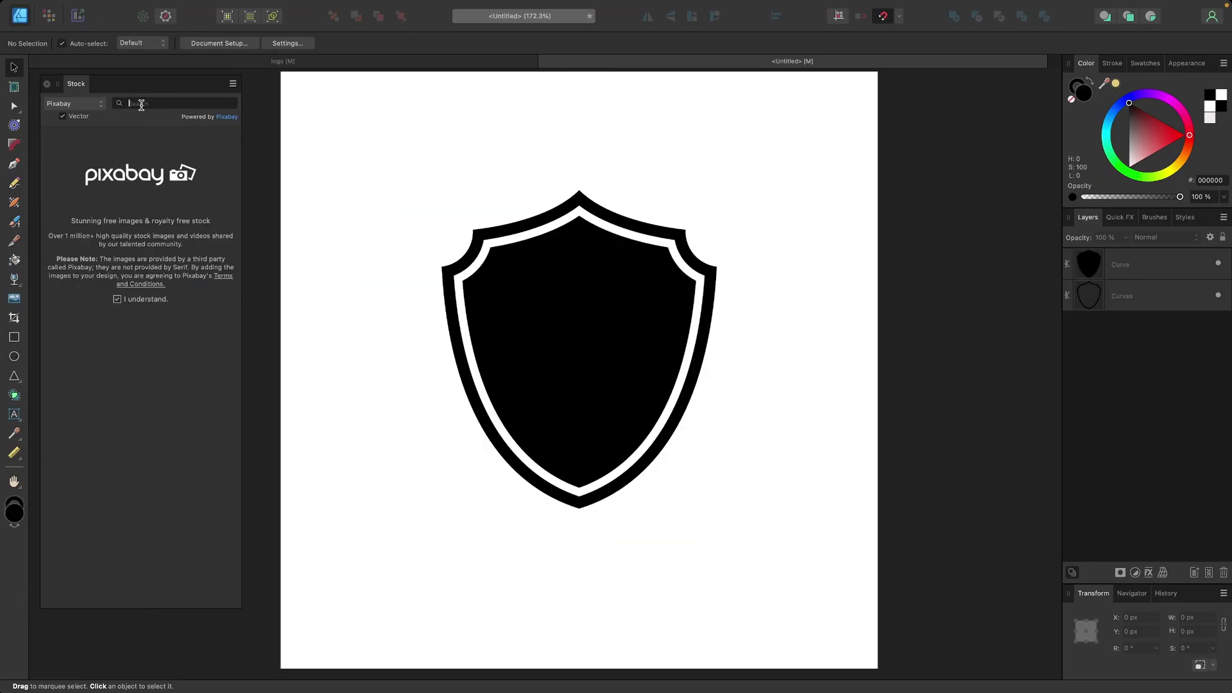
left_click(73, 103)
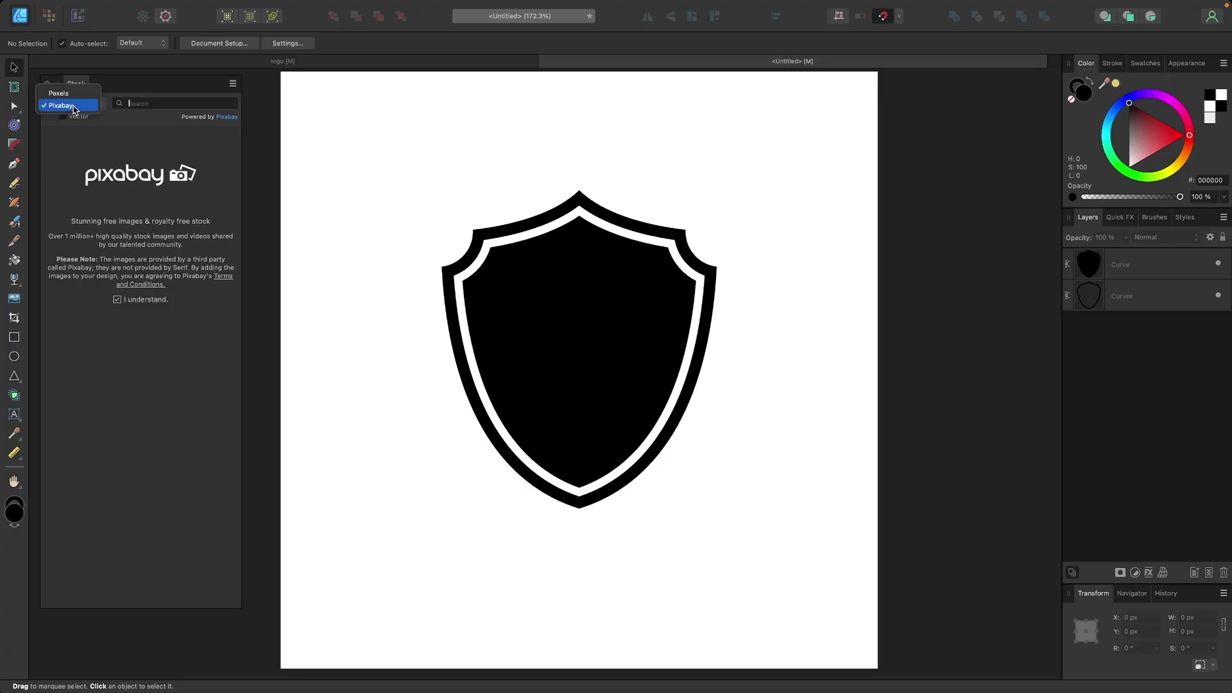
left_click(74, 107)
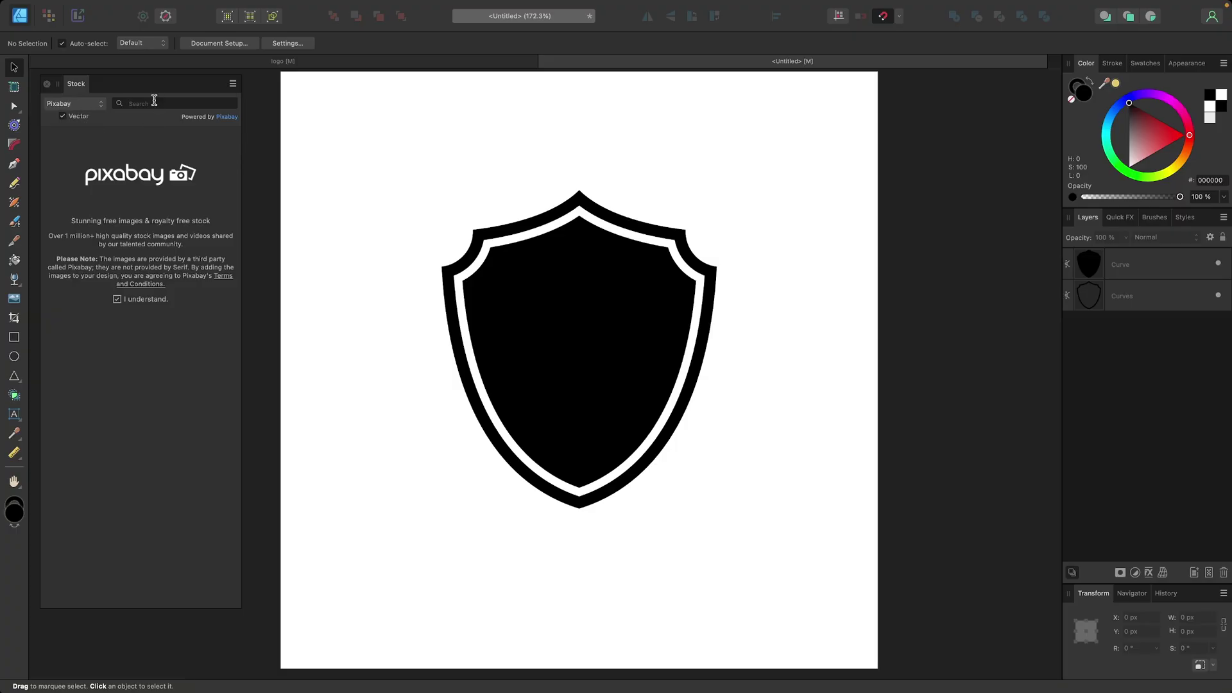
type("horse")
key("Return")
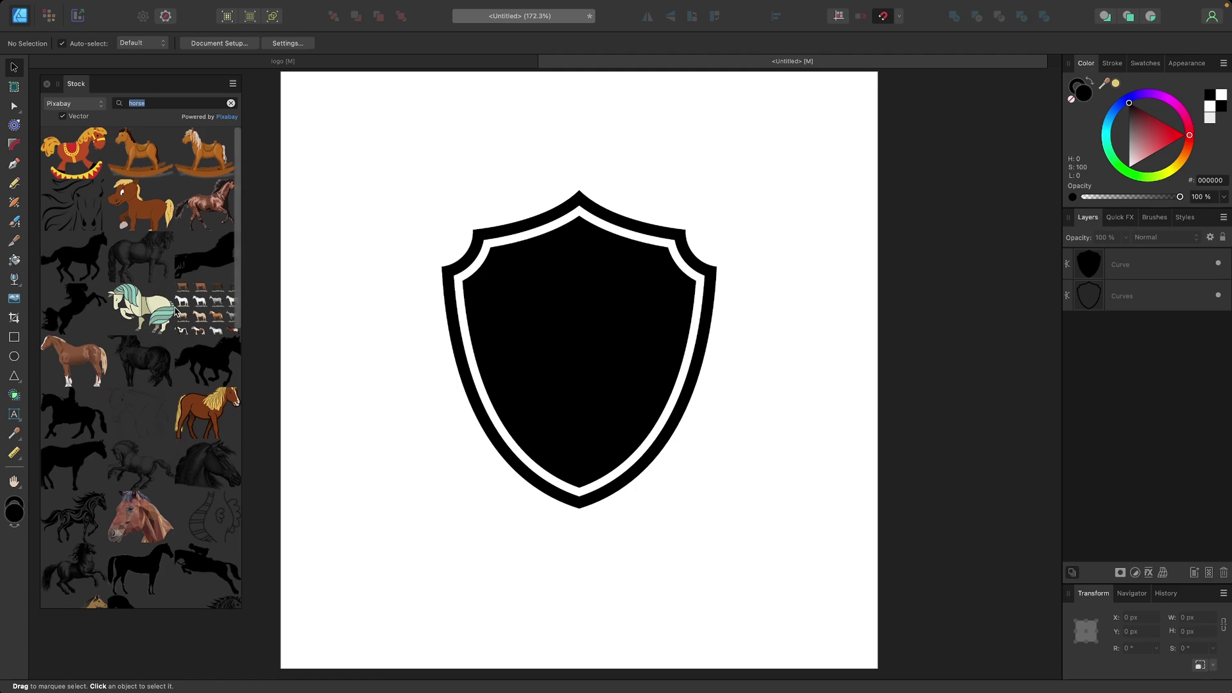
Place the black rearing horse silhouette over the shield, close the Stock panel, and shift the horse down on the page.
scroll(175, 311, "down", 1)
left_click_drag(67, 293, 588, 309)
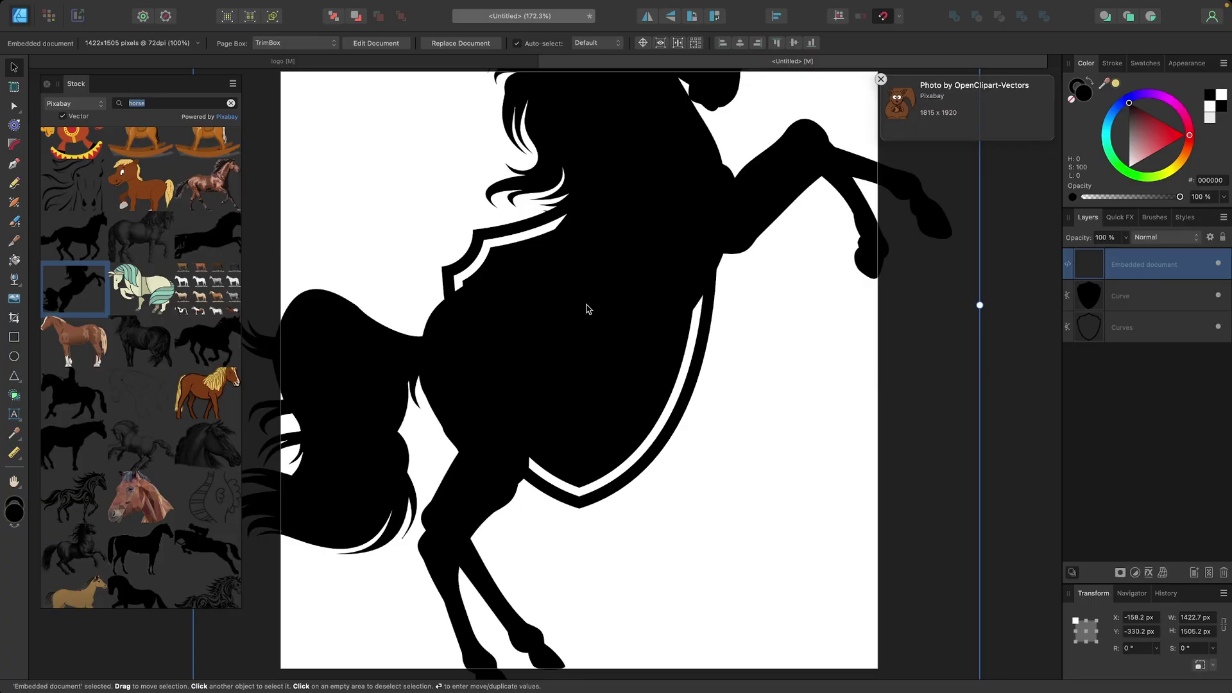
left_click(231, 85)
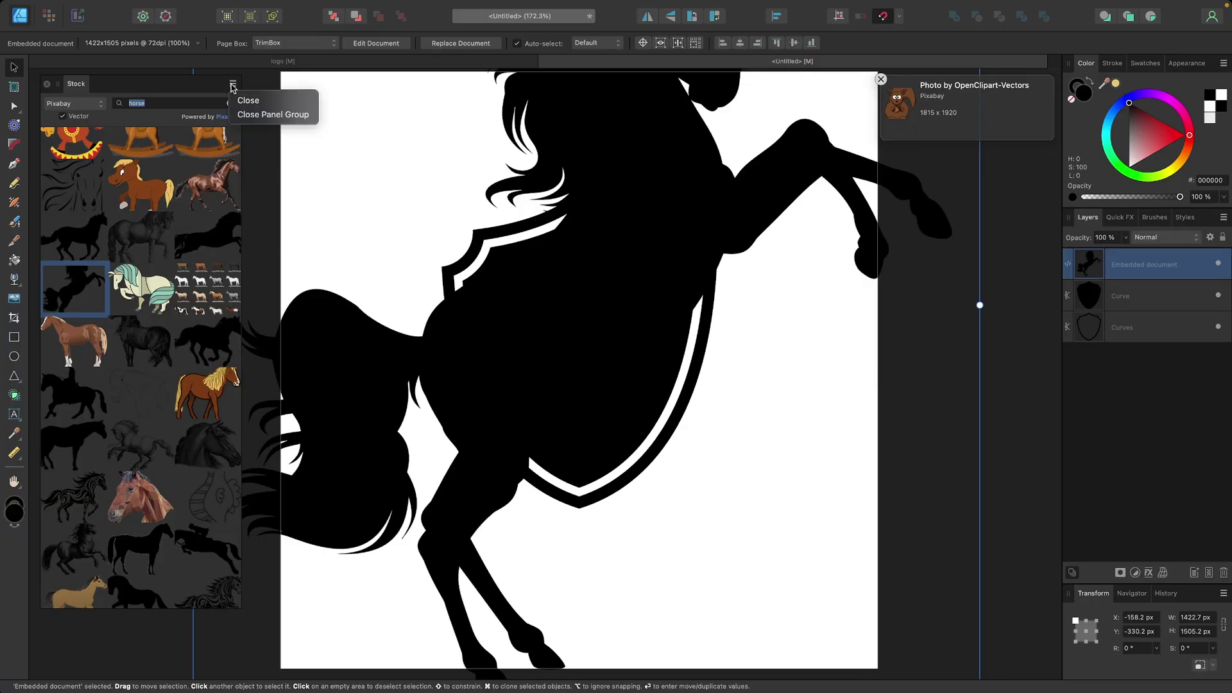
left_click(250, 116)
scroll(364, 229, "down", 3)
scroll(364, 229, "up", 1)
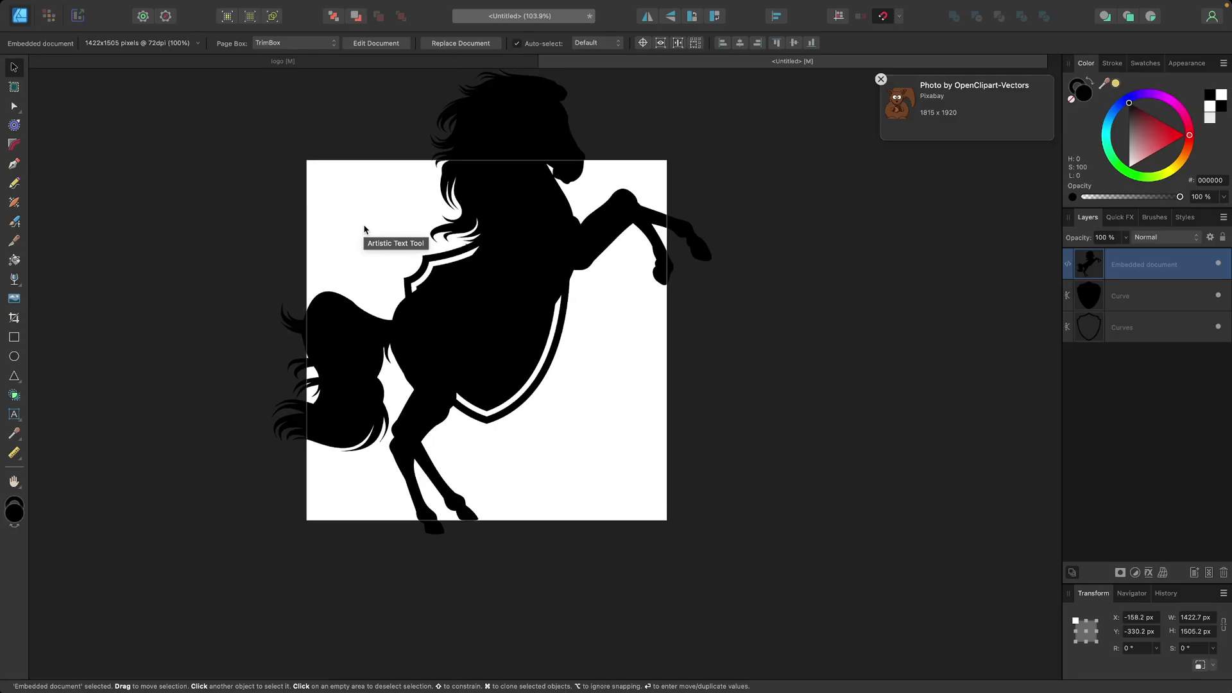
left_click_drag(535, 287, 545, 329)
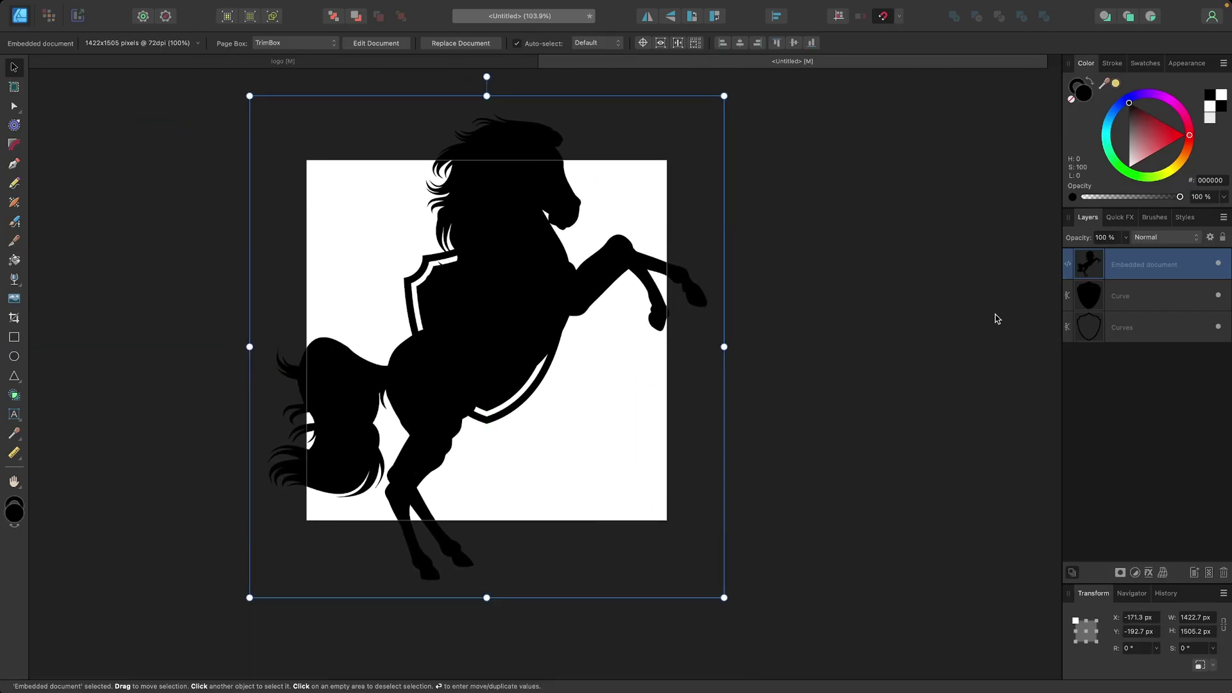
Open the embedded horse document, copy its horse curves, and close the embedded document.
double_click(1085, 268)
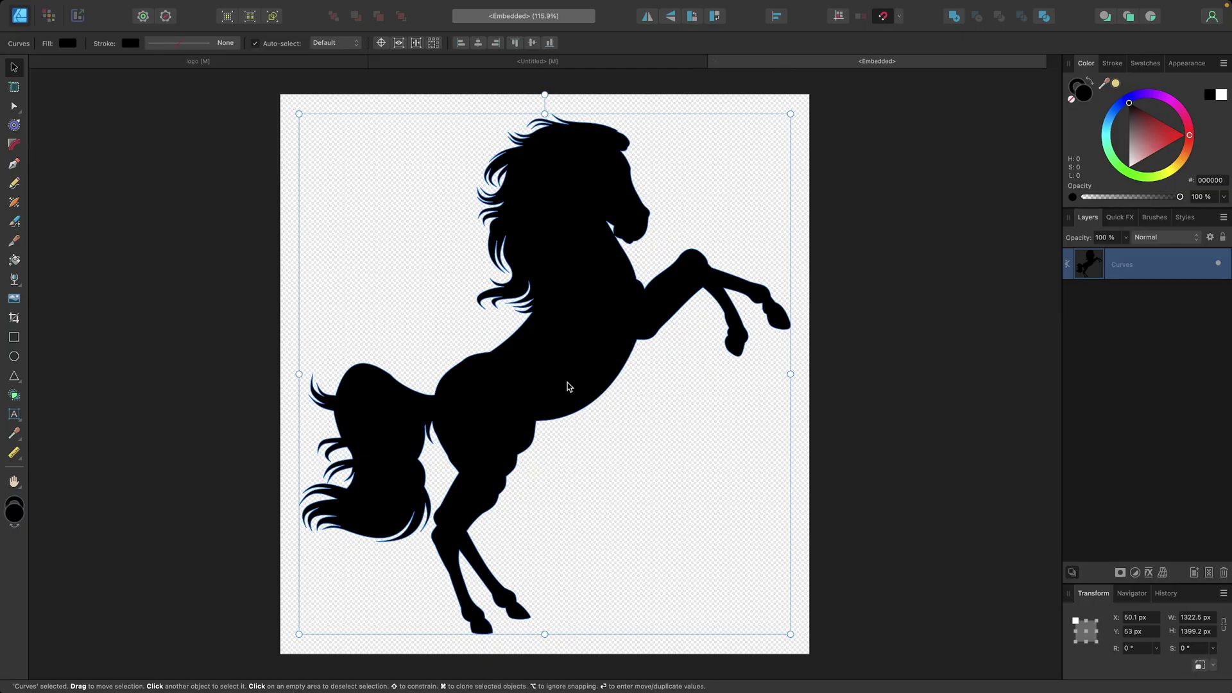
right_click(575, 265)
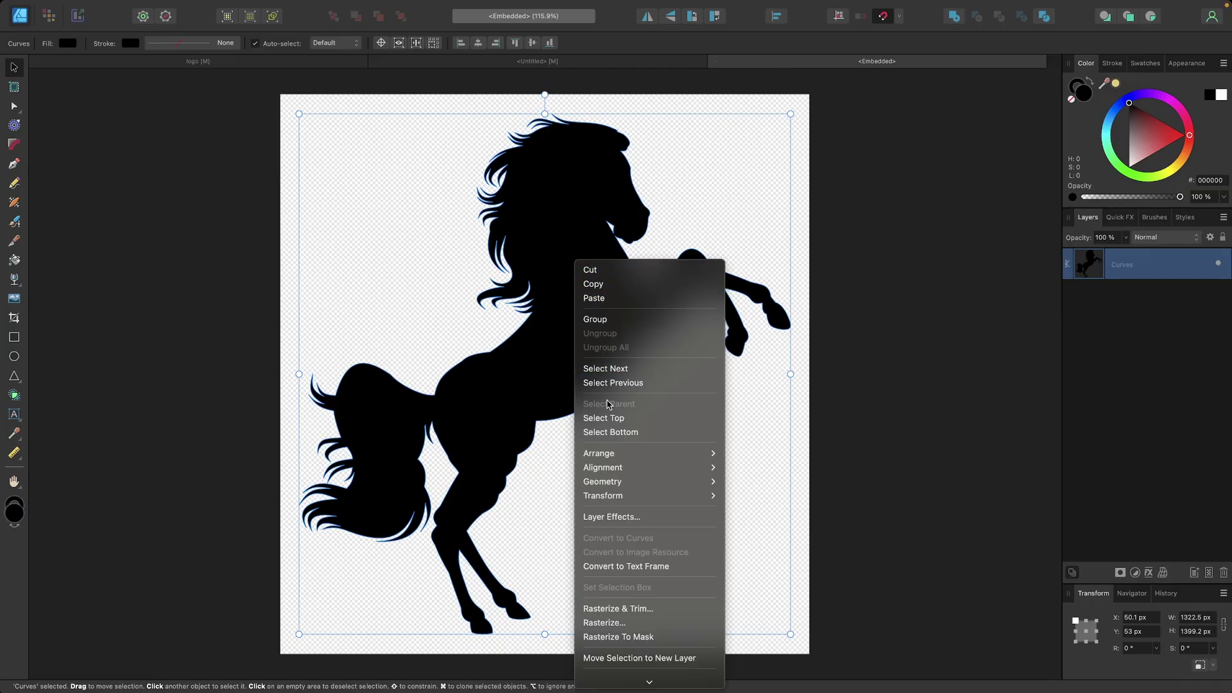
left_click(612, 286)
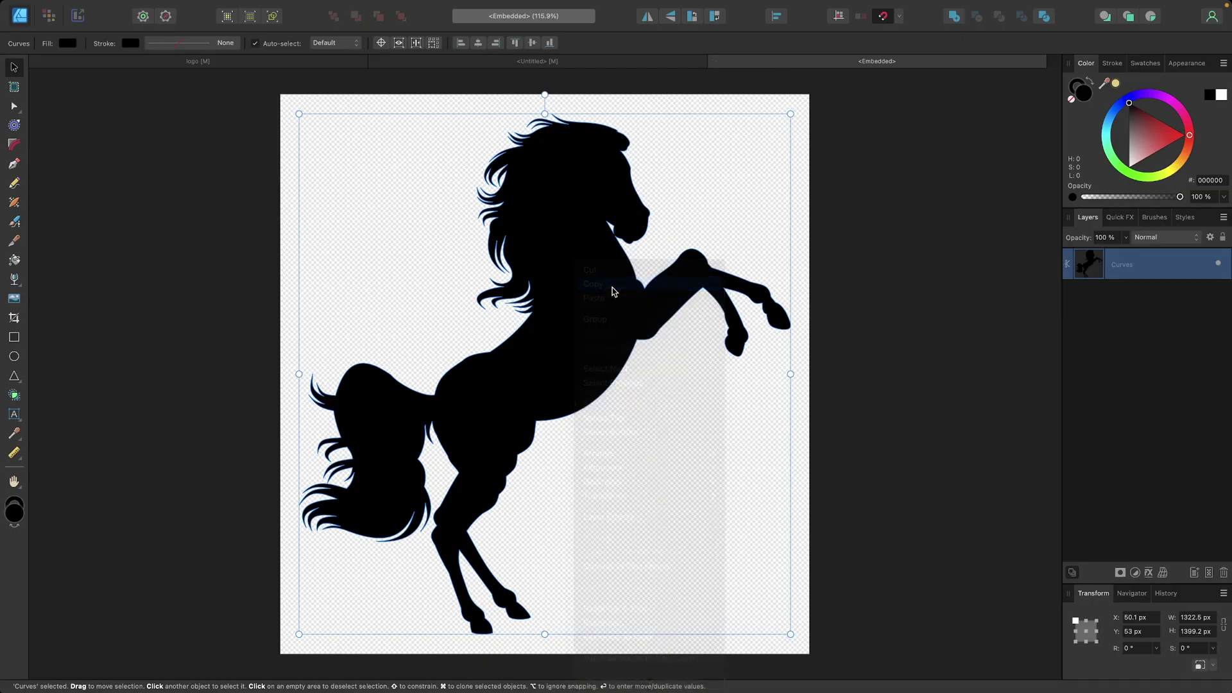
left_click(714, 61)
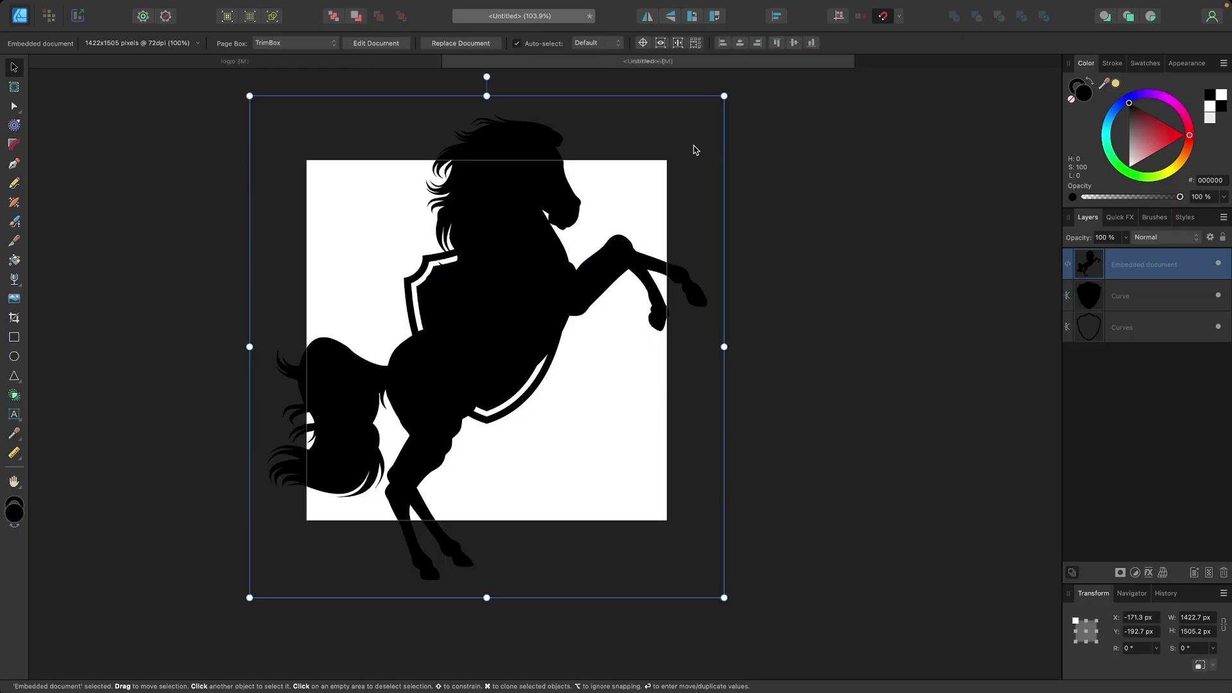
Delete the embedded horse from the shield document and paste the copied horse curves over the shield.
key("Delete")
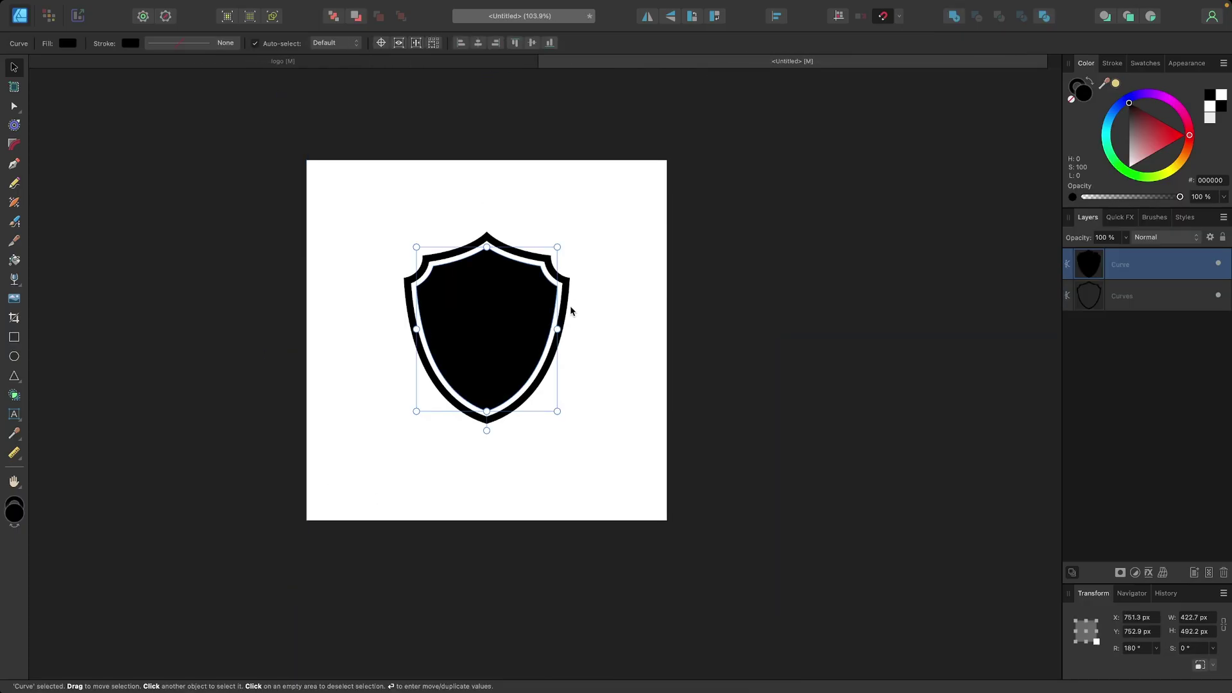
left_click(597, 261)
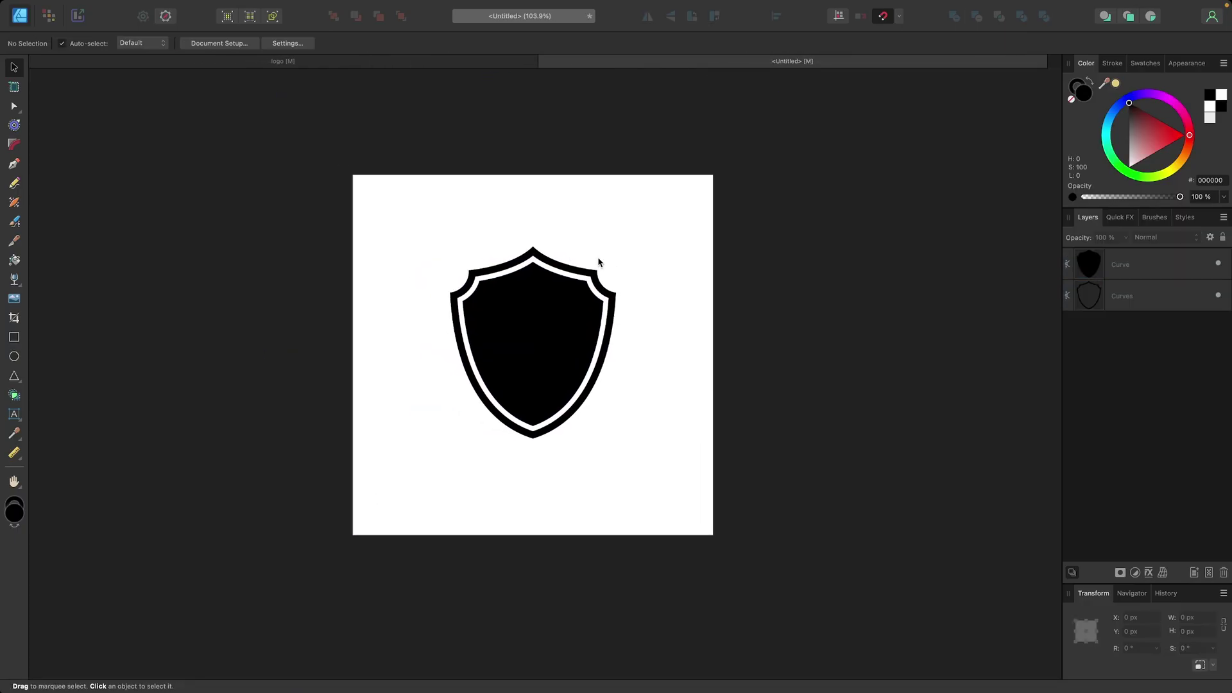
key("super+v")
left_click_drag(597, 352, 611, 267)
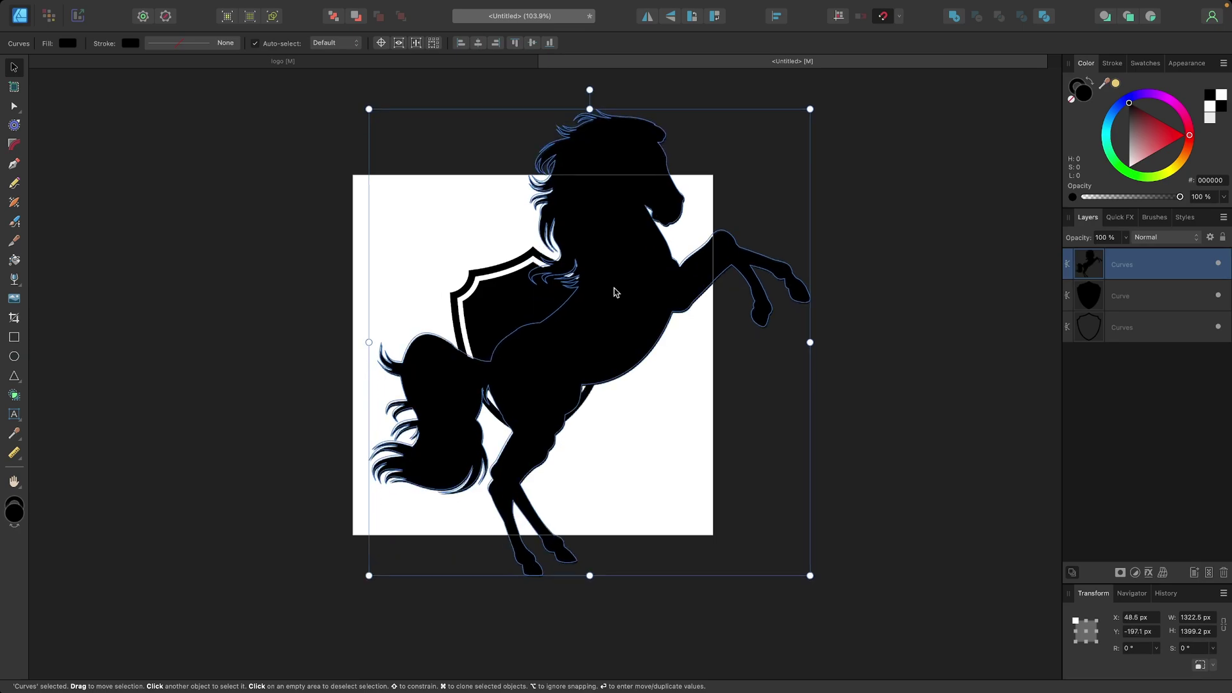
Scale the pasted horse down to about 411.5 x 435.4 px and fill it with white (FFFFFF).
scroll(610, 267, "up", 5)
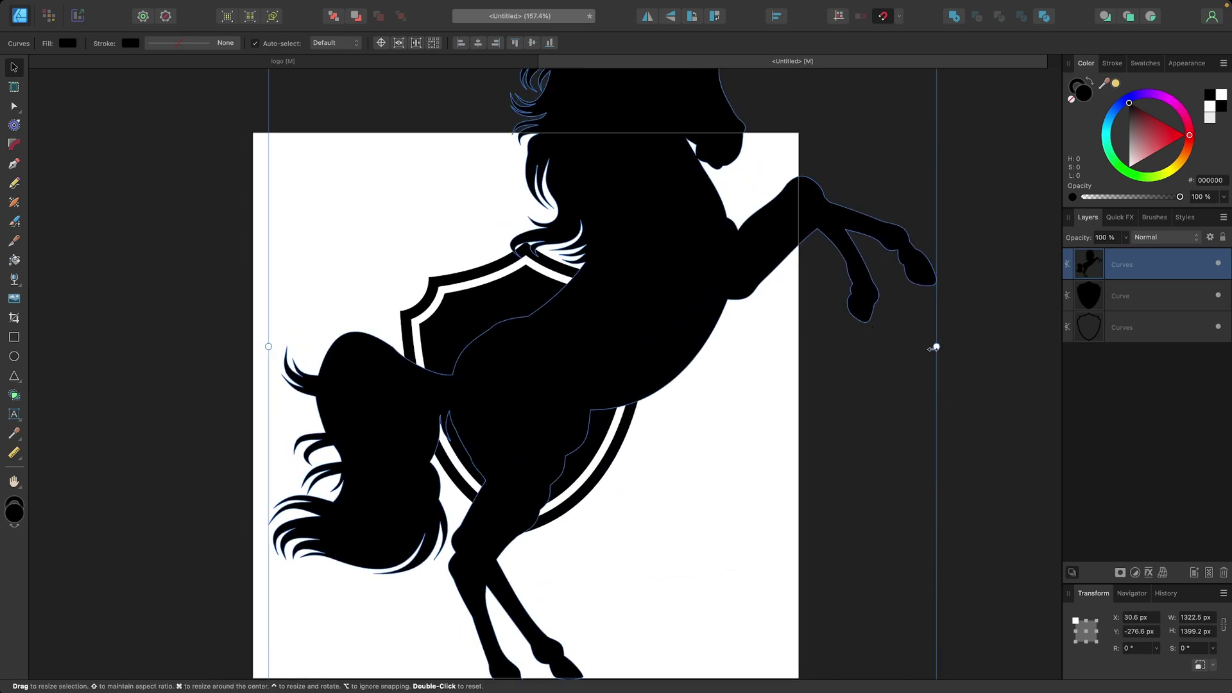
left_click_drag(936, 348, 707, 345)
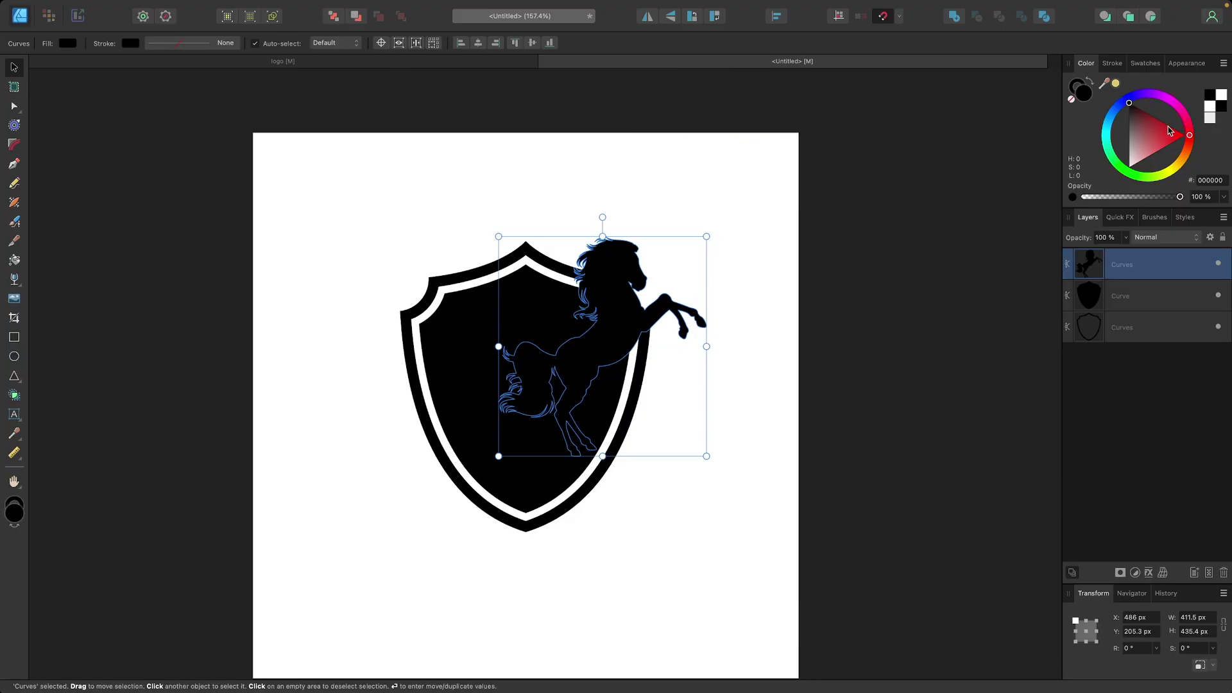
left_click_drag(1171, 131, 1129, 167)
Turn off snapping and position the white horse over the inner shield at about X 328.8 px, Y 283.9 px.
scroll(636, 405, "up", 5)
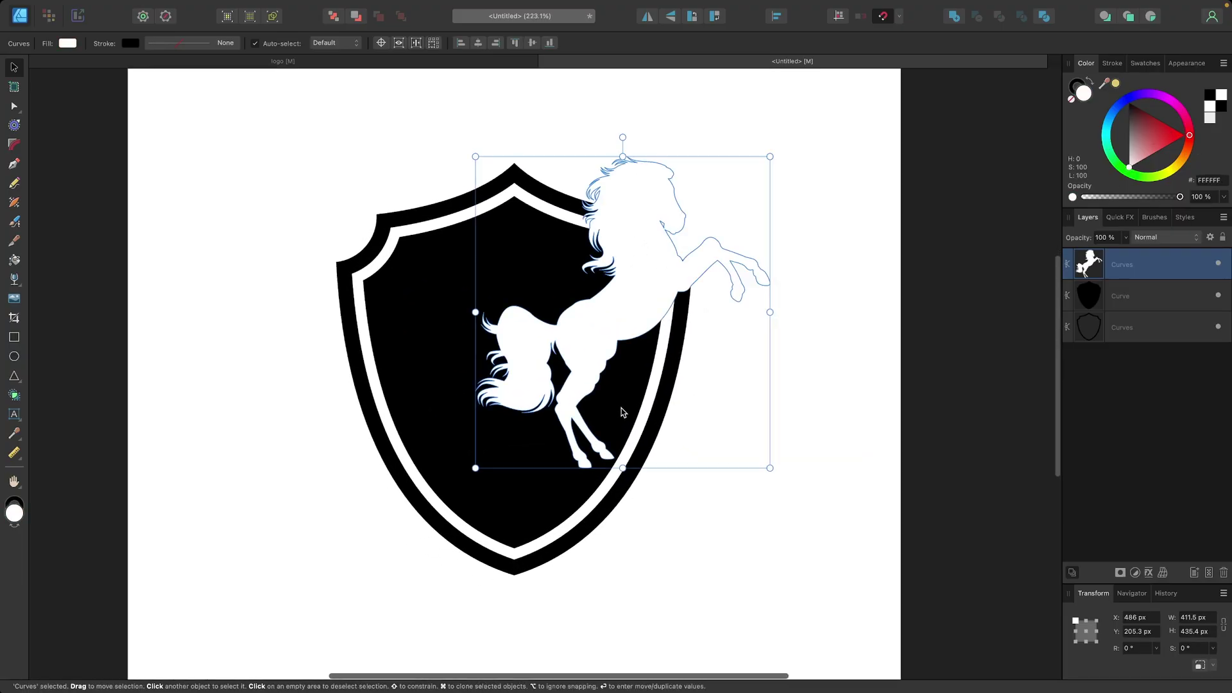
left_click_drag(604, 318, 501, 374)
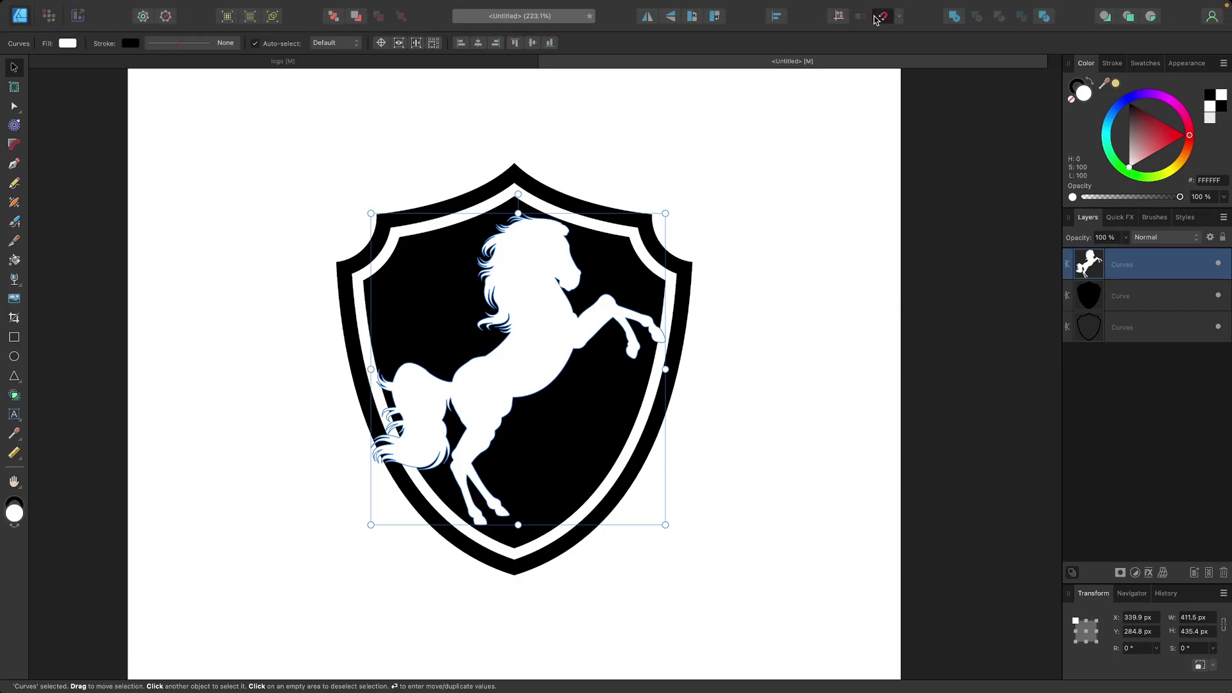
scroll(571, 224, "up", 3)
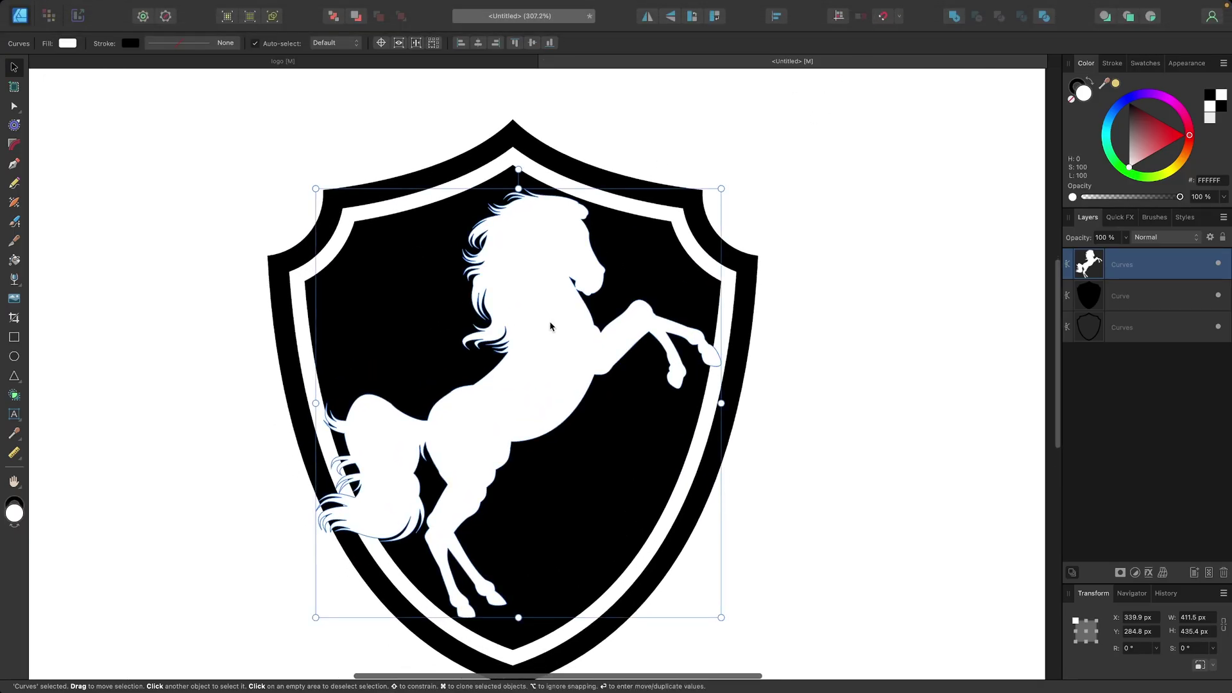
left_click_drag(550, 326, 539, 324)
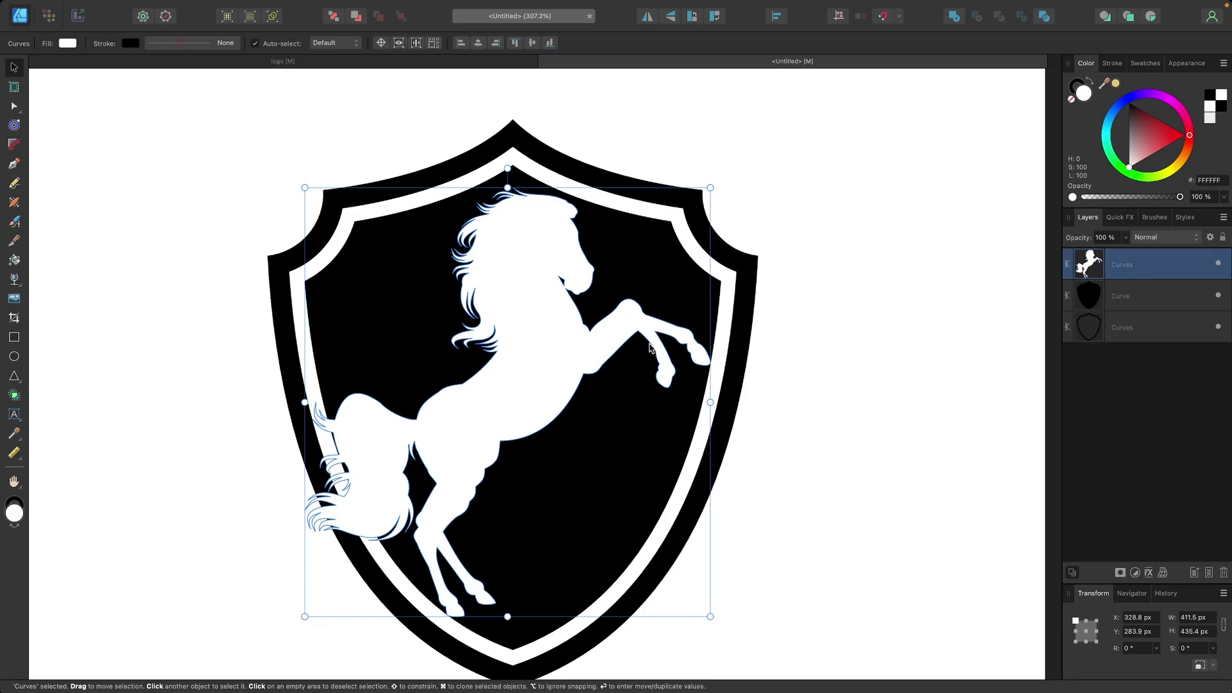
Enlarge the horse proportionally to about 427.5 x 452.3 px so its head and hooves merge with the white shield band.
scroll(681, 347, "up", 1)
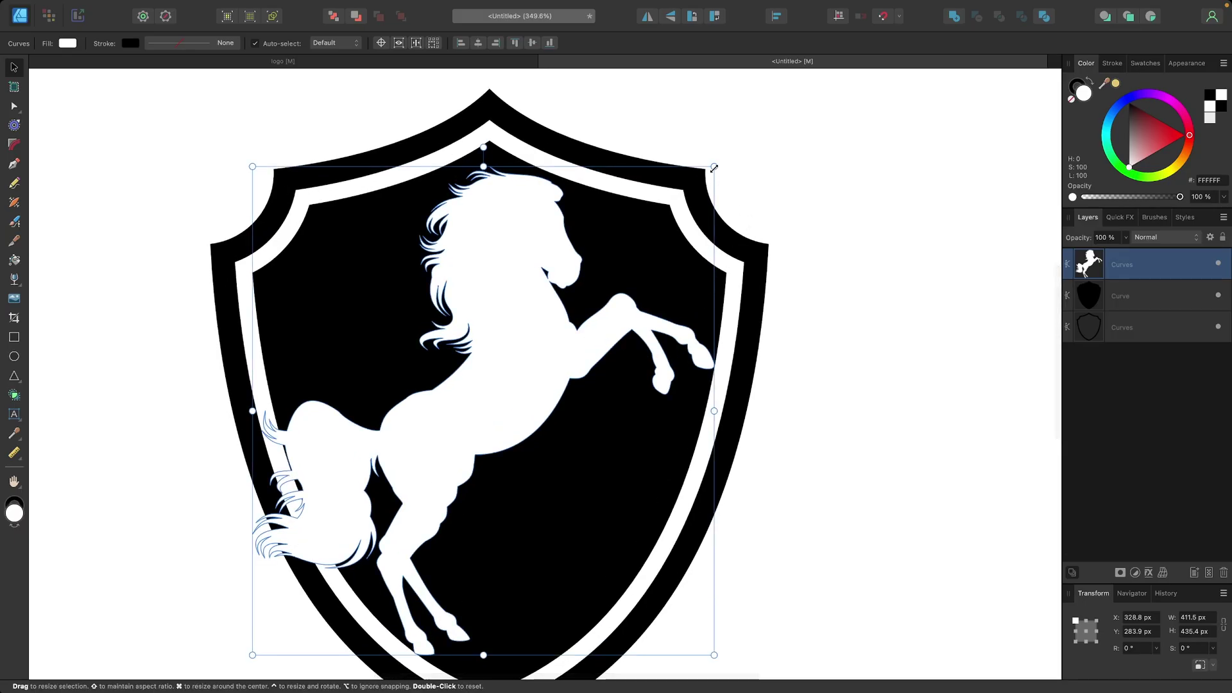
mouse_move(715, 165)
left_mouse_down()
mouse_move(720, 138)
mouse_move(717, 183)
mouse_move(722, 159)
left_mouse_up()
scroll(539, 178, "up", 3)
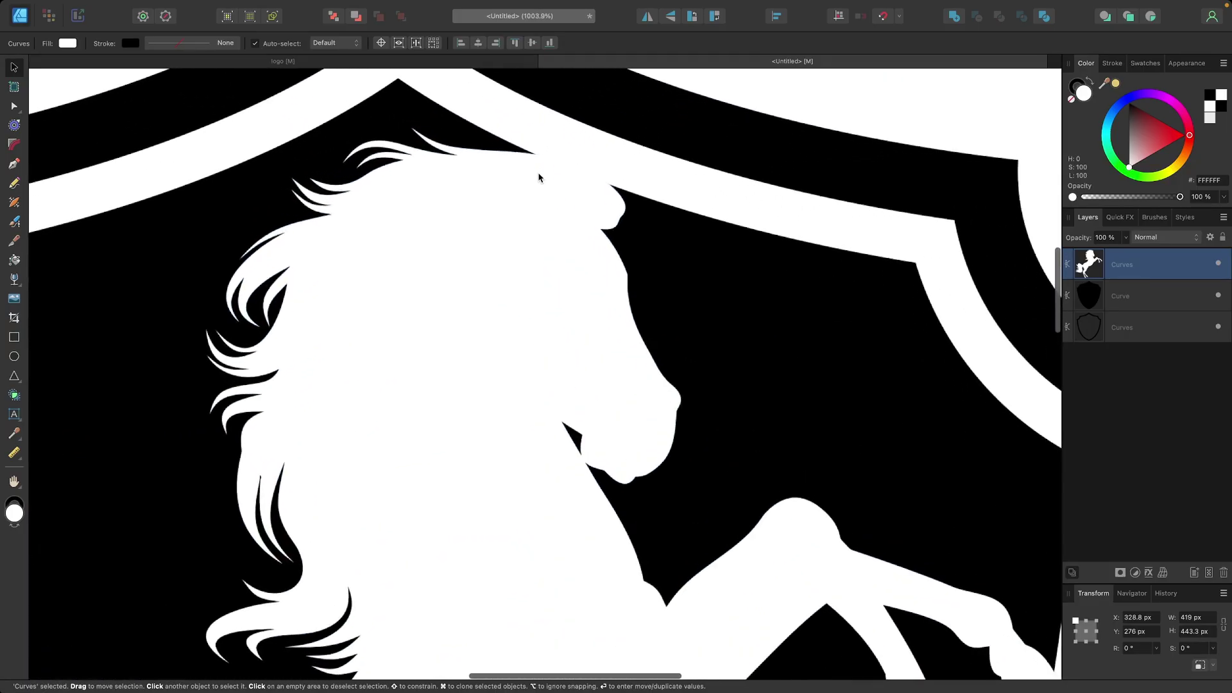
scroll(571, 263, "down", 4)
scroll(571, 263, "right", 3)
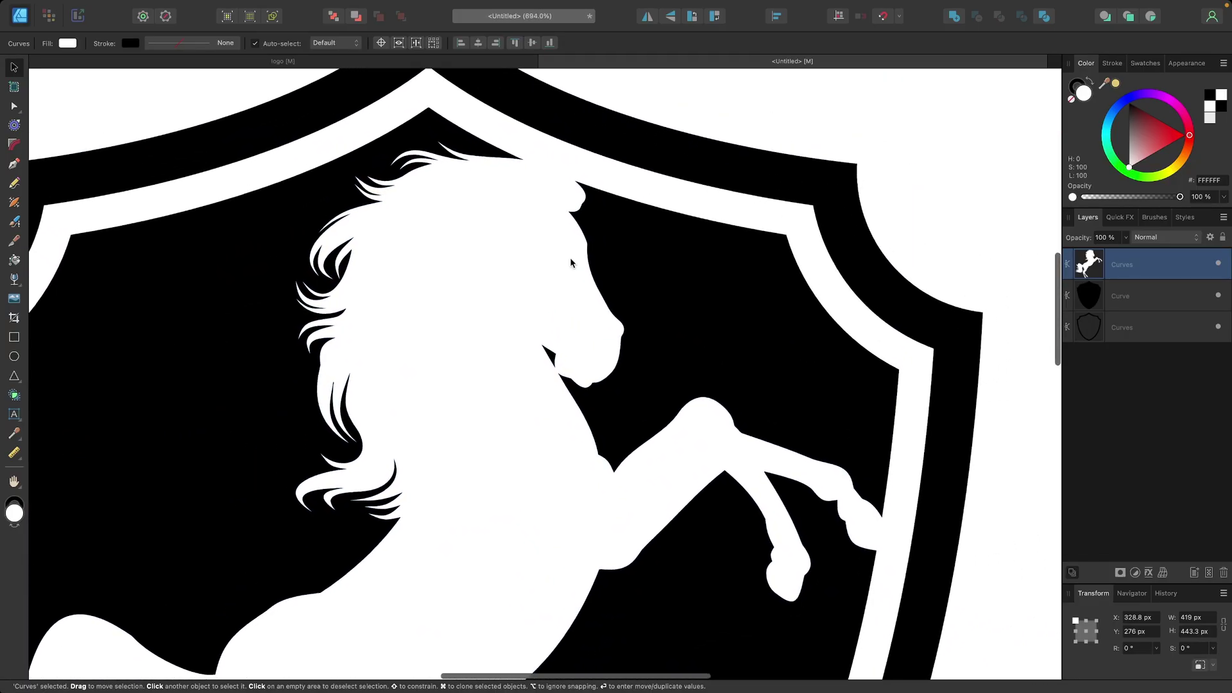
scroll(800, 457, "down", 2)
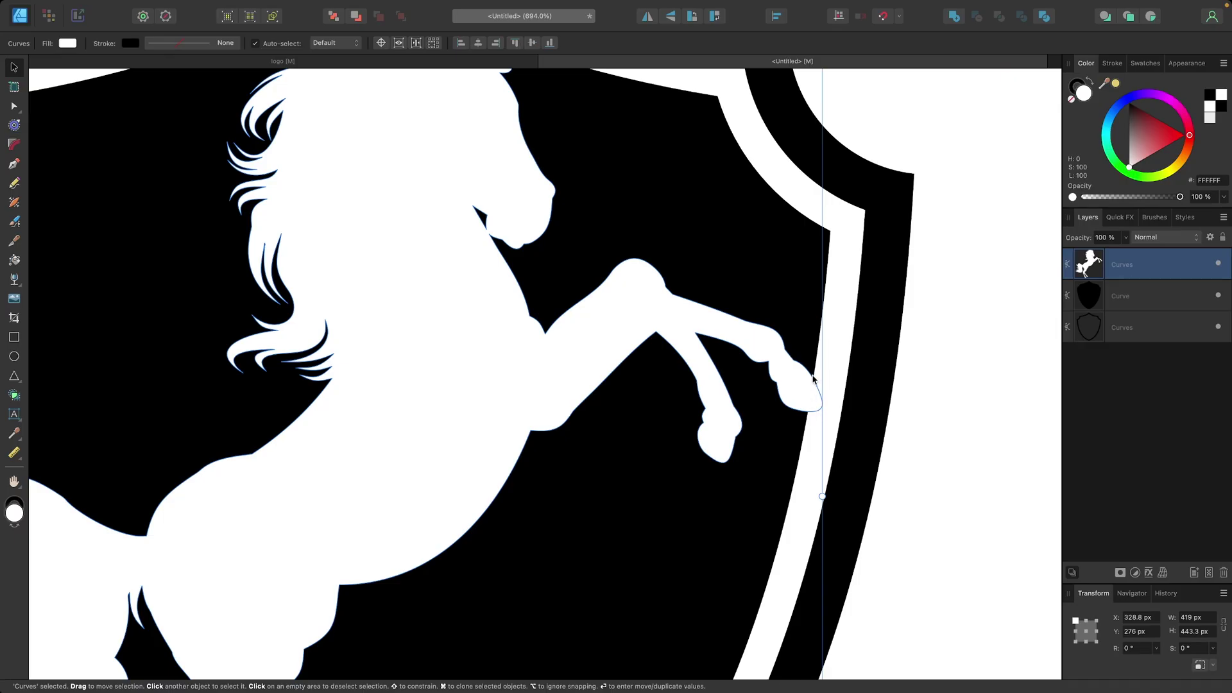
scroll(779, 431, "down", 6)
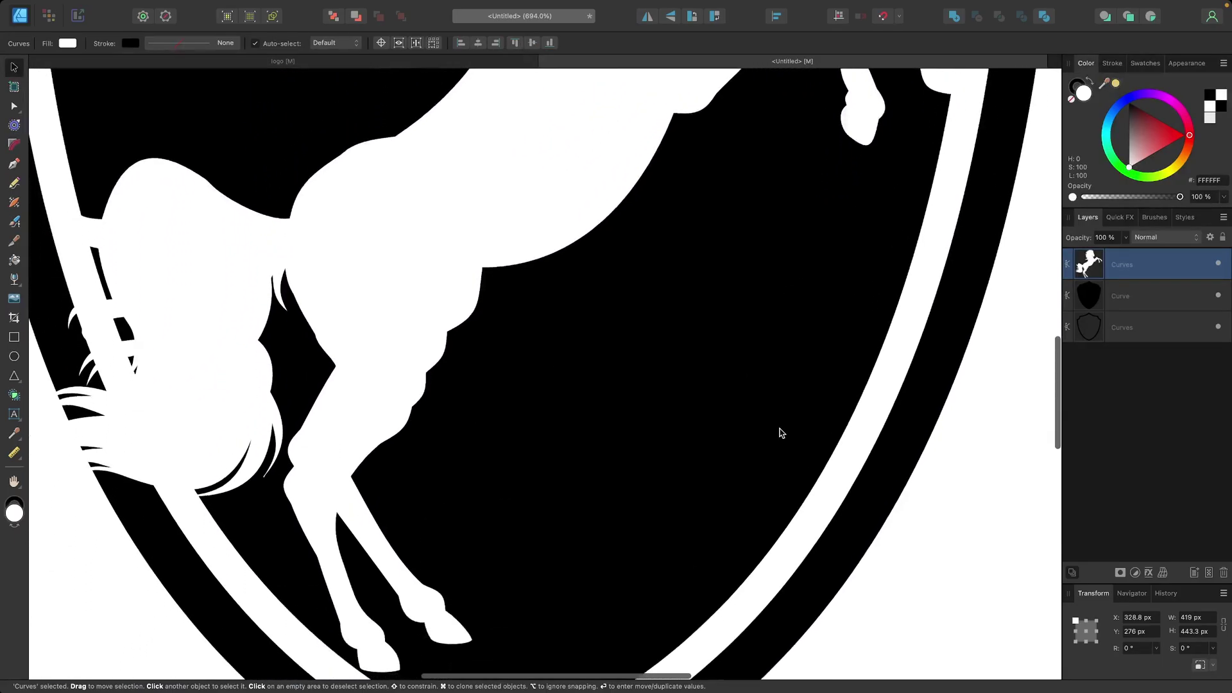
scroll(491, 553, "down", 2)
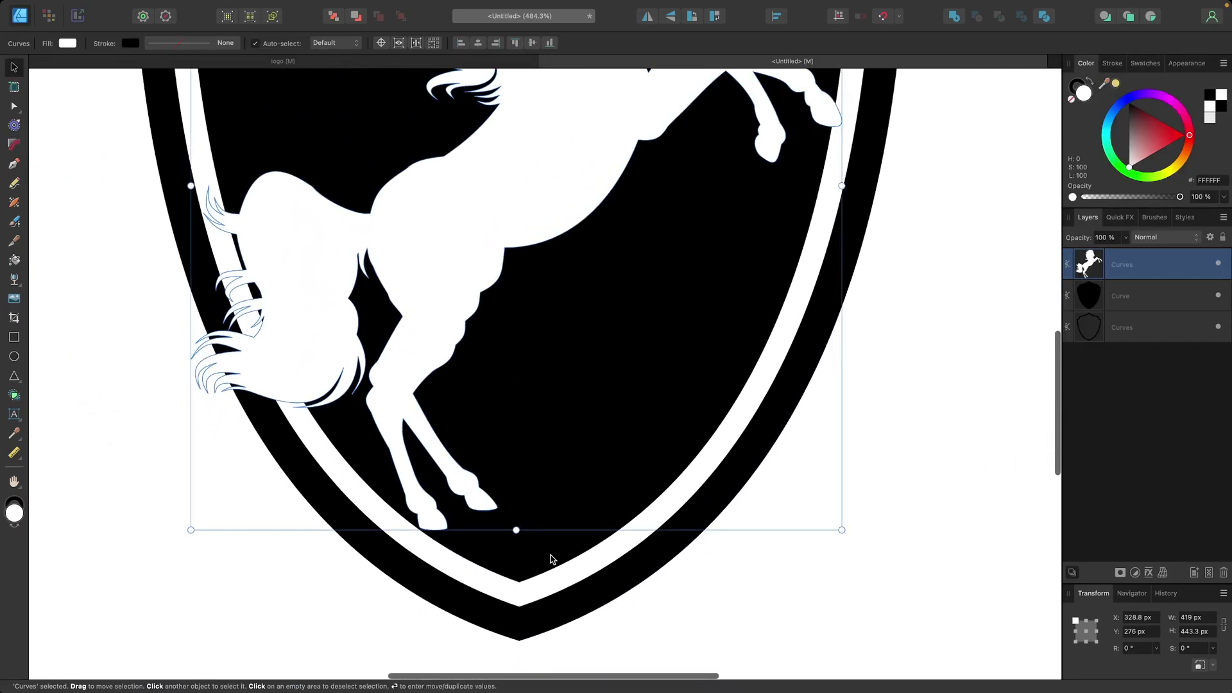
left_click_drag(516, 533, 516, 545)
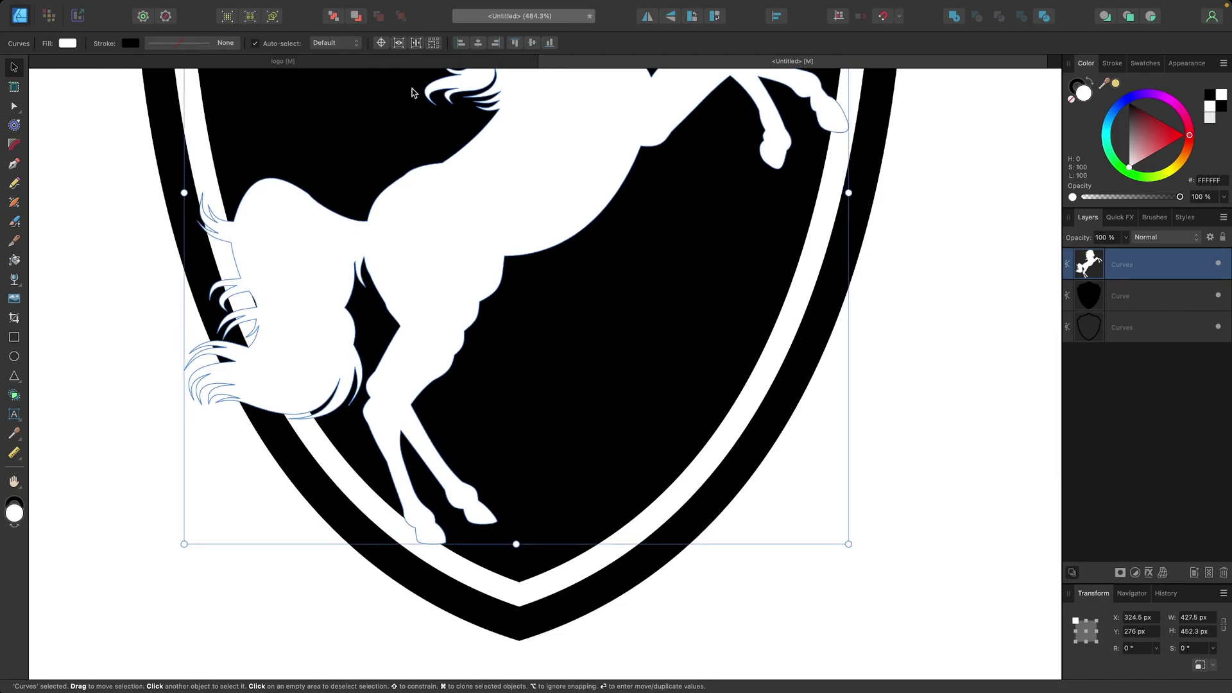
Examine how the horse meets the shield border in the reference logo, and return to the untitled shield document.
left_click(411, 60)
scroll(649, 324, "up", 3)
scroll(650, 327, "down", 1)
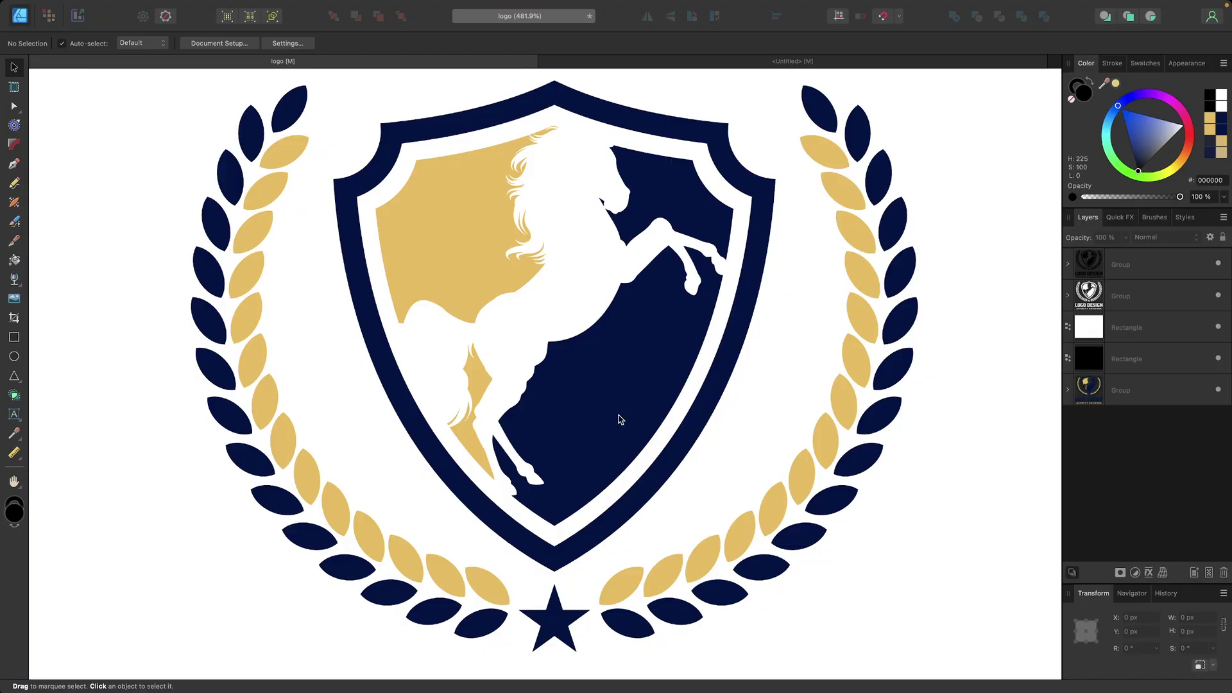
scroll(620, 419, "up", 2)
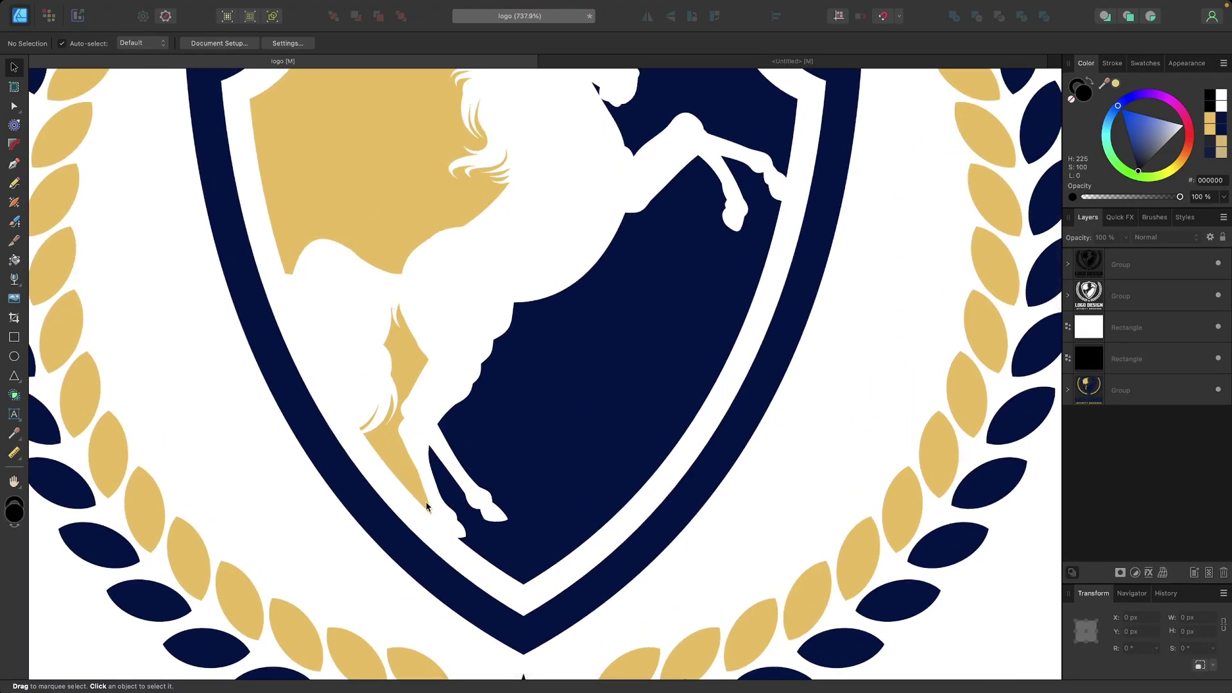
scroll(426, 506, "up", 3)
scroll(552, 290, "down", 3)
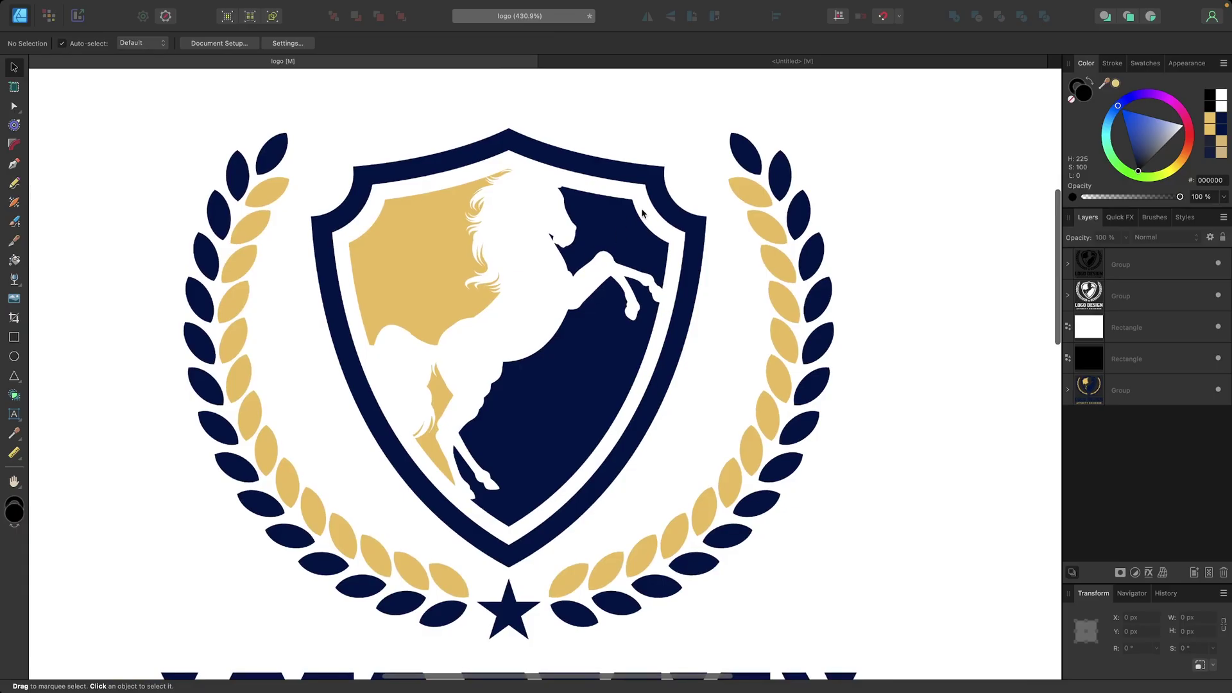
left_click(757, 56)
scroll(494, 349, "down", 1)
scroll(495, 351, "up", 5)
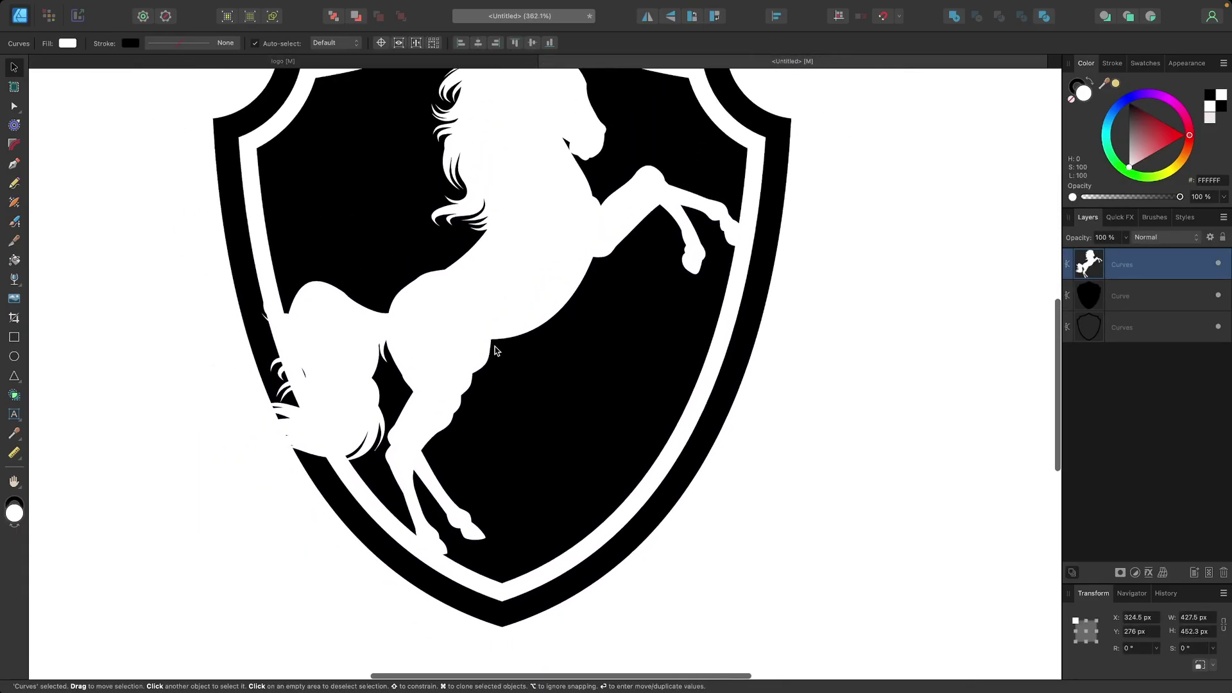
Enlarge the white horse proportionally to about 434.7 x 459.9 px over the inner shield.
scroll(495, 351, "up", 2)
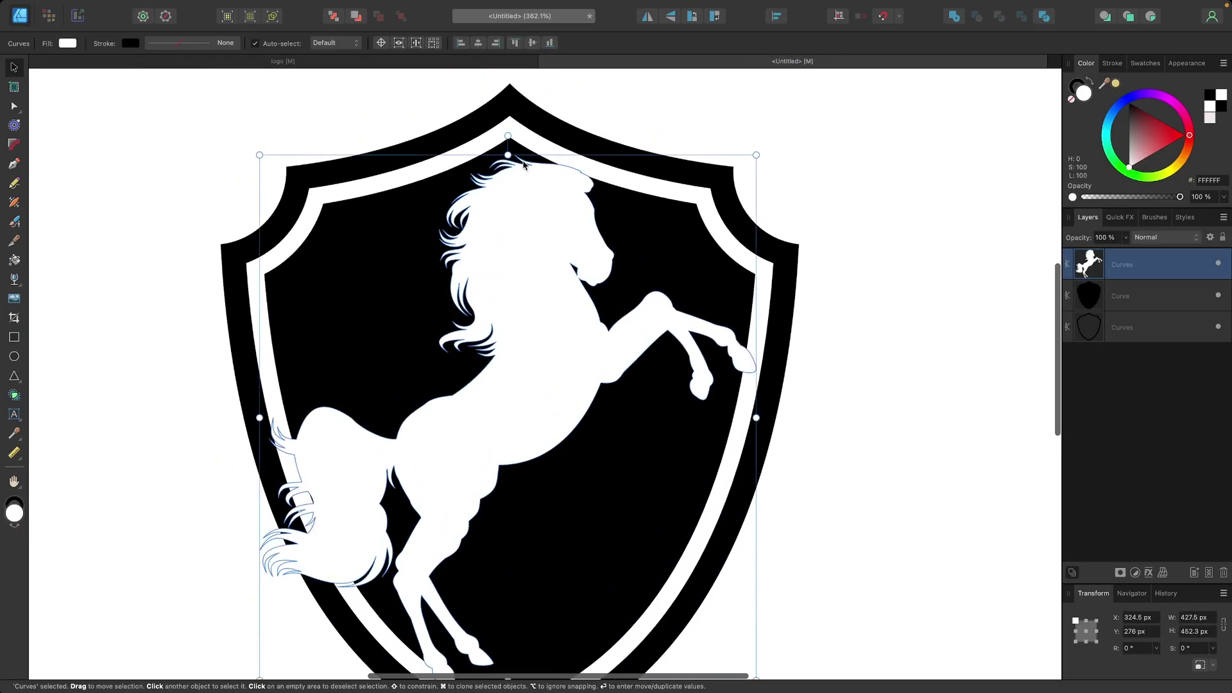
mouse_move(508, 154)
left_mouse_down()
mouse_move(509, 137)
mouse_move(508, 151)
left_mouse_up()
scroll(621, 365, "down", 1)
scroll(621, 365, "down", 3)
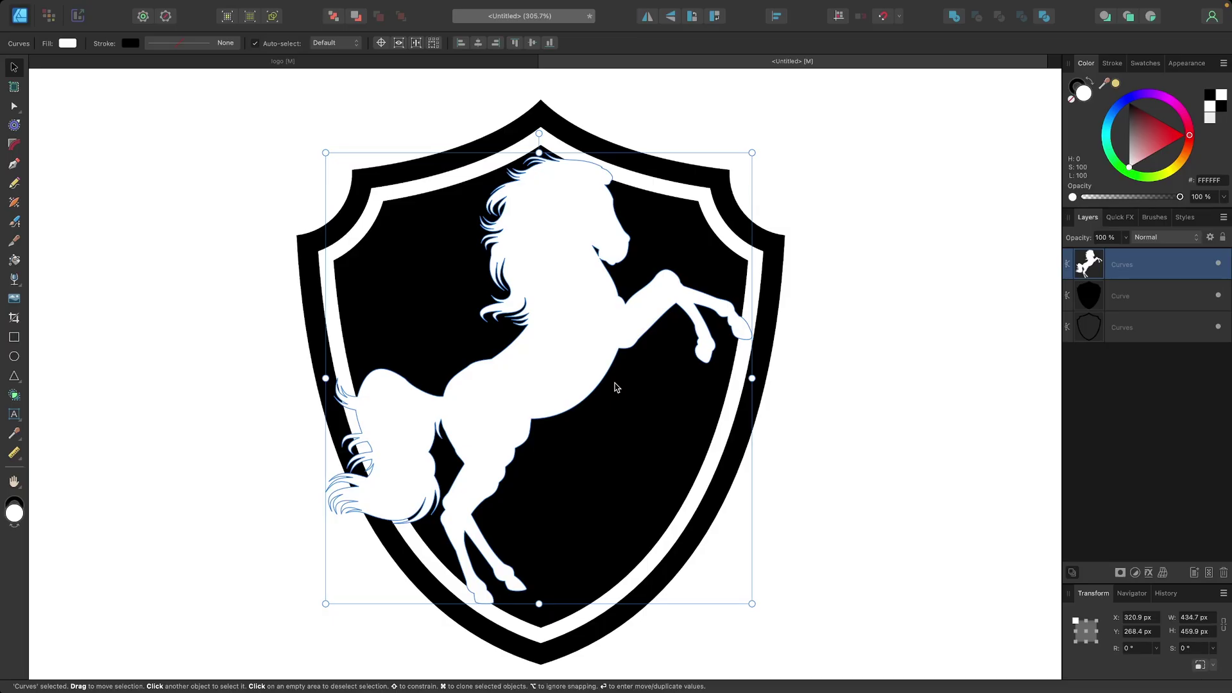
Subtract the horse shape from the black inner shield so it becomes a cut-out.
left_click(668, 437, "shift")
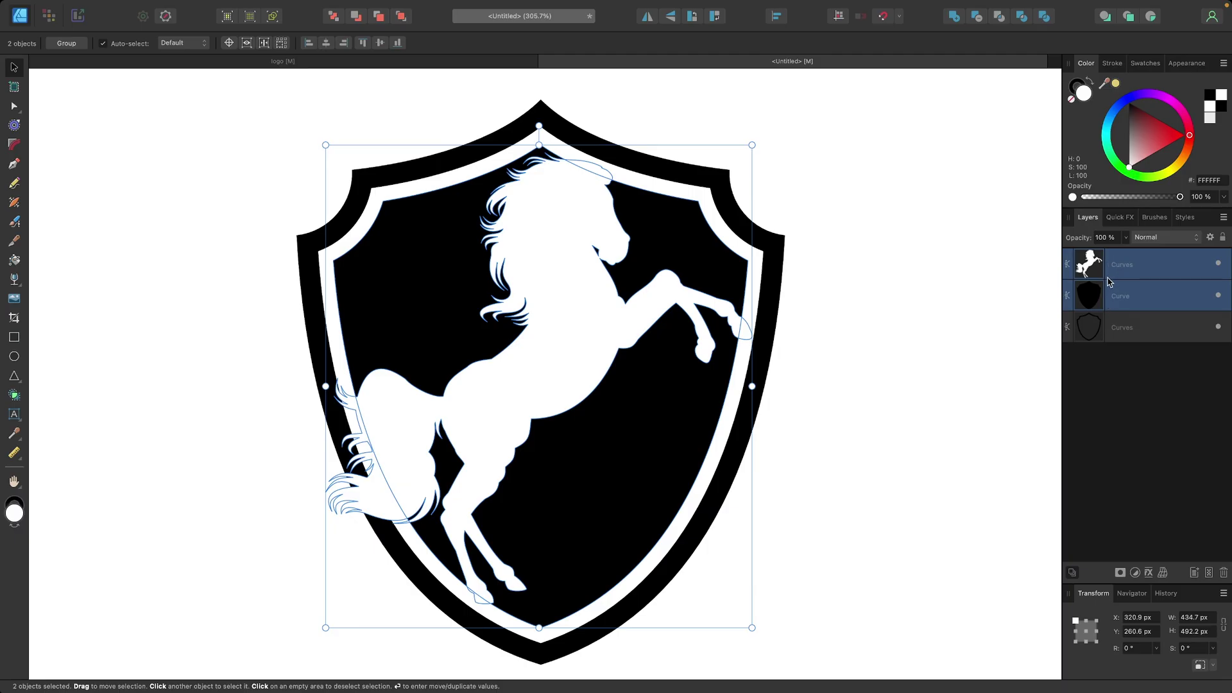
left_click(974, 19)
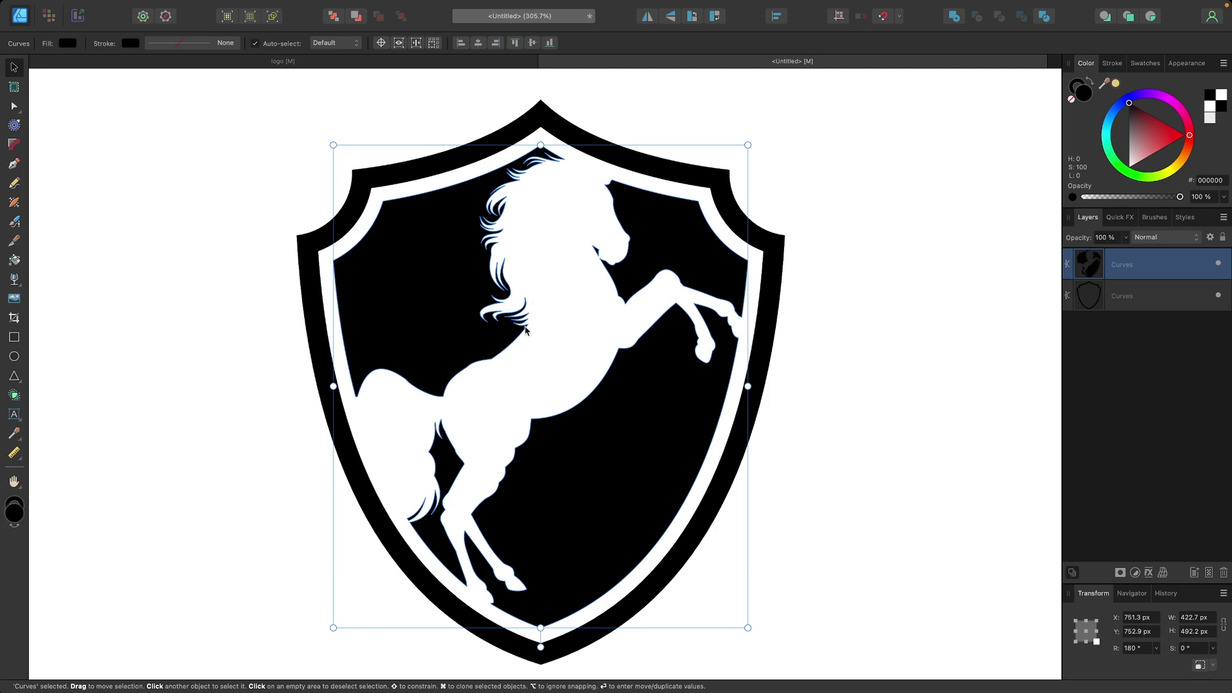
scroll(573, 404, "down", 2)
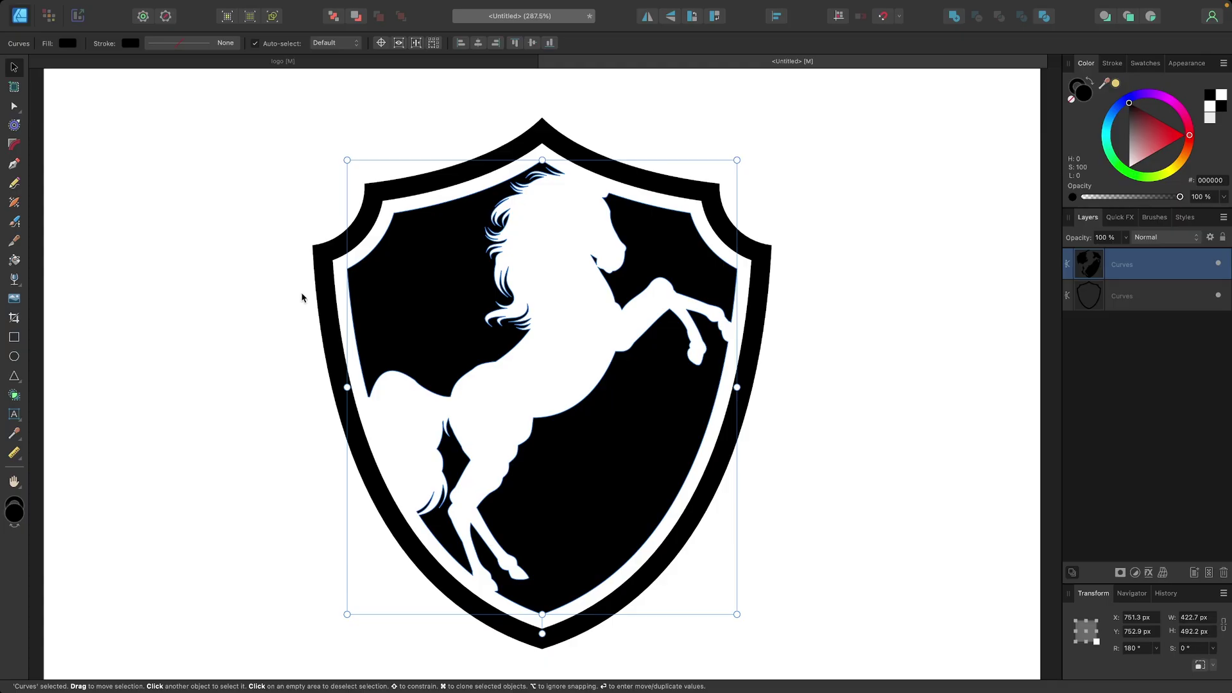
Separate the cut inner shield into individual curves and check that its pieces can be selected separately.
left_click(221, 8)
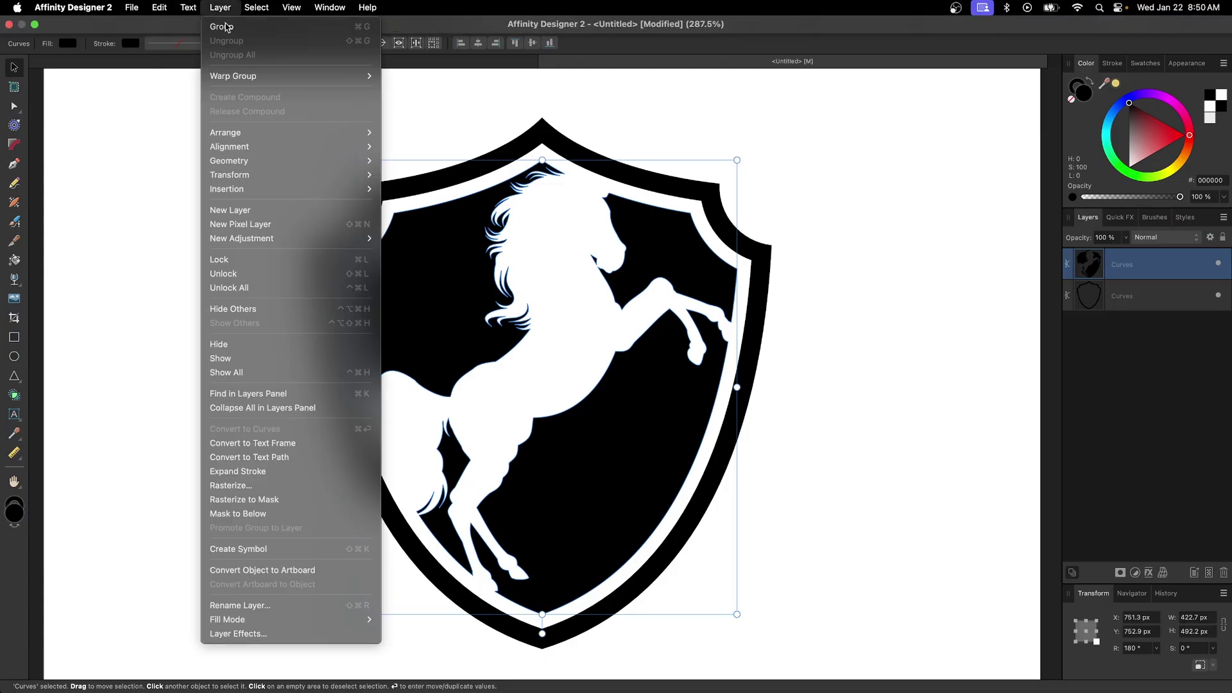
mouse_move(290, 166)
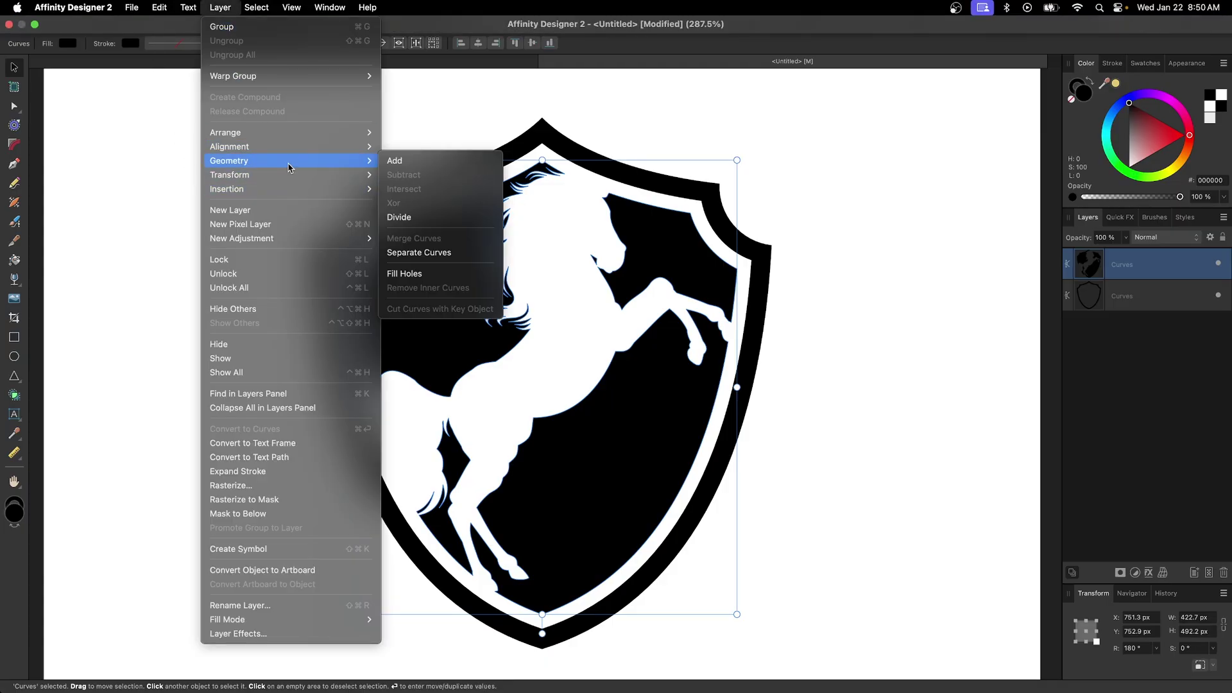
left_click(435, 252)
left_click(857, 365)
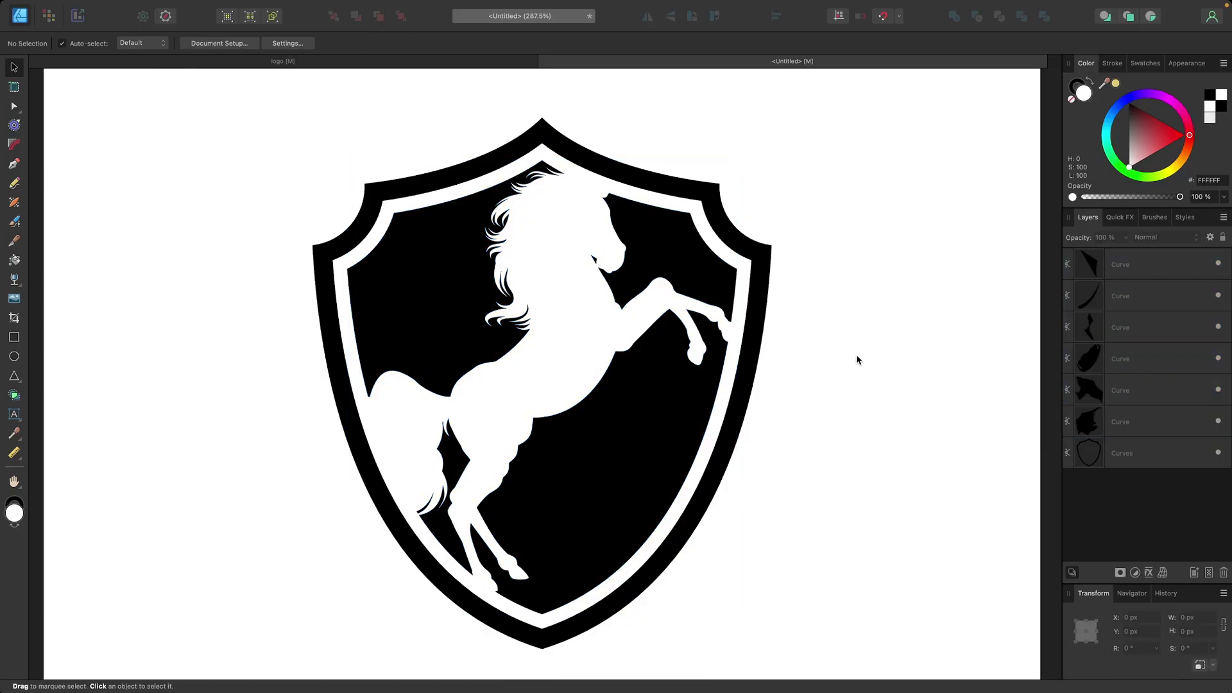
left_click(466, 292)
left_click(606, 446)
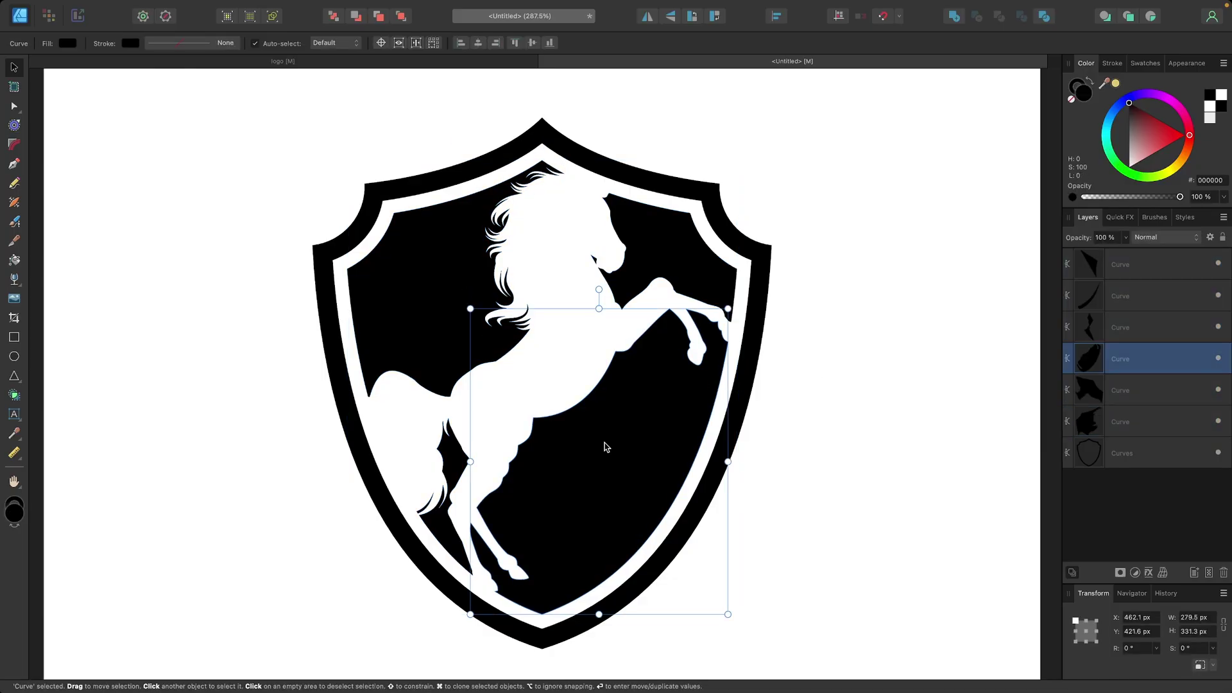
left_click(663, 244)
left_click(633, 461)
left_click(796, 440)
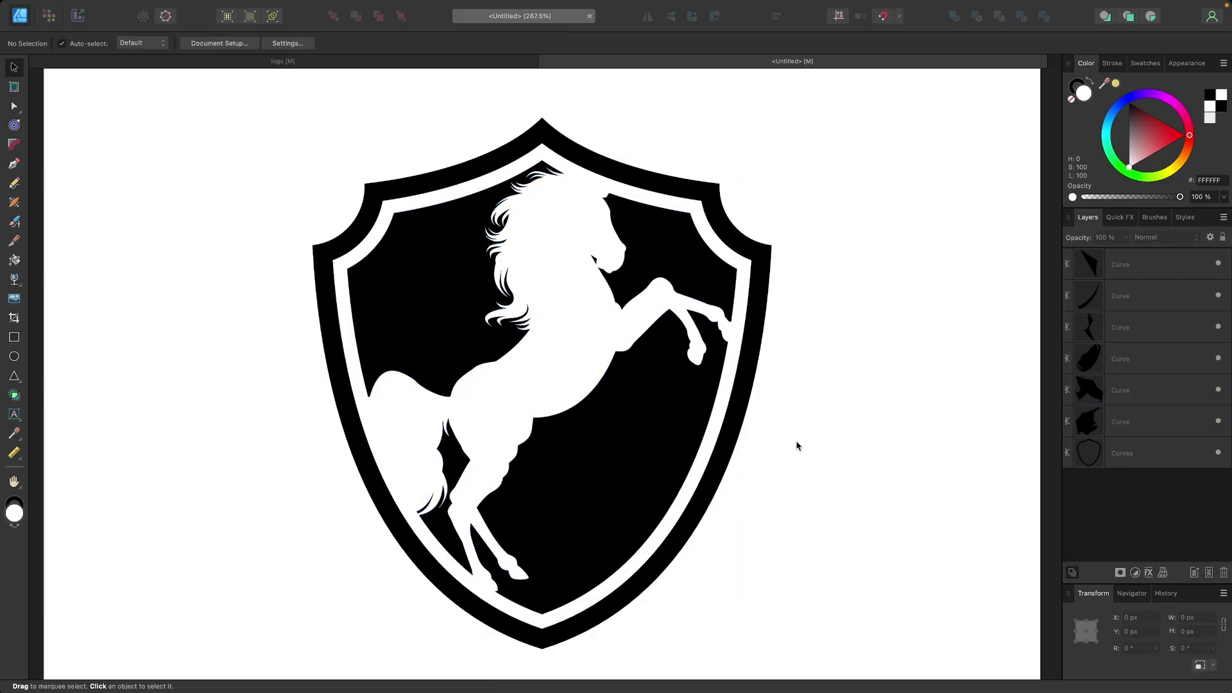
Fill the inner shield piece behind the horse's mane and back with gold (E5CA87).
left_click(443, 267)
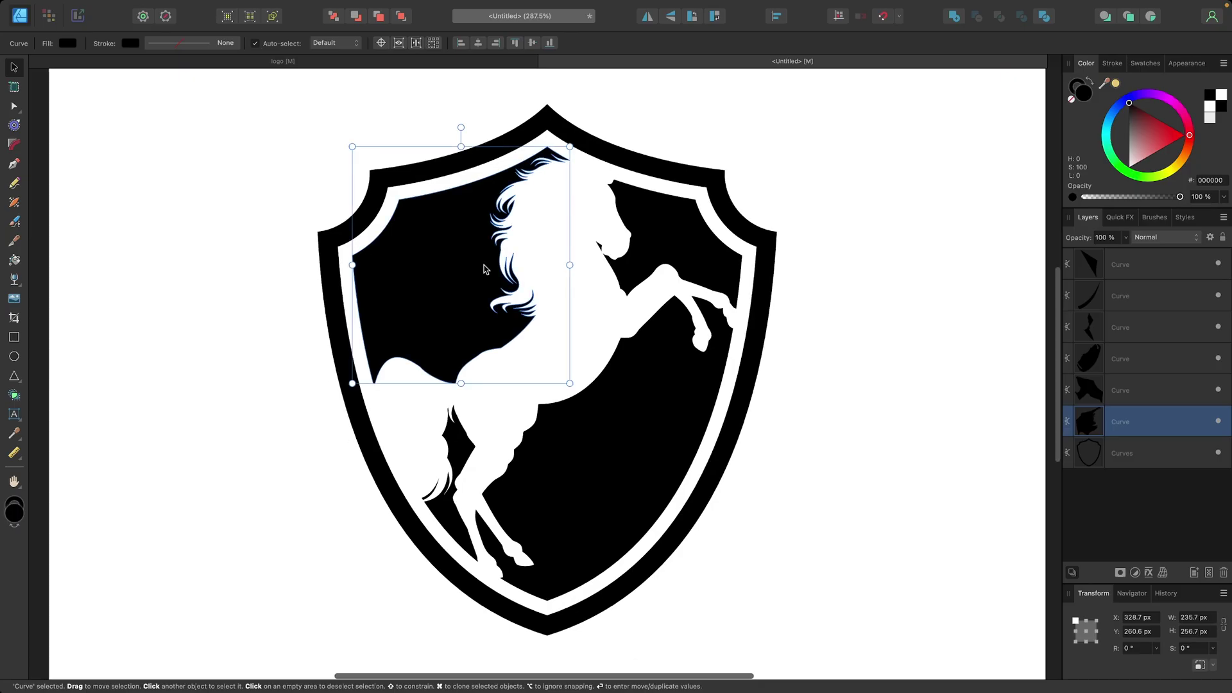
left_click_drag(1176, 170, 1176, 162)
left_click_drag(1142, 120, 1140, 147)
scroll(417, 539, "up", 1)
Sample the gold from the mane-side piece and apply it to the piece between the tail and hind leg.
left_click(448, 528)
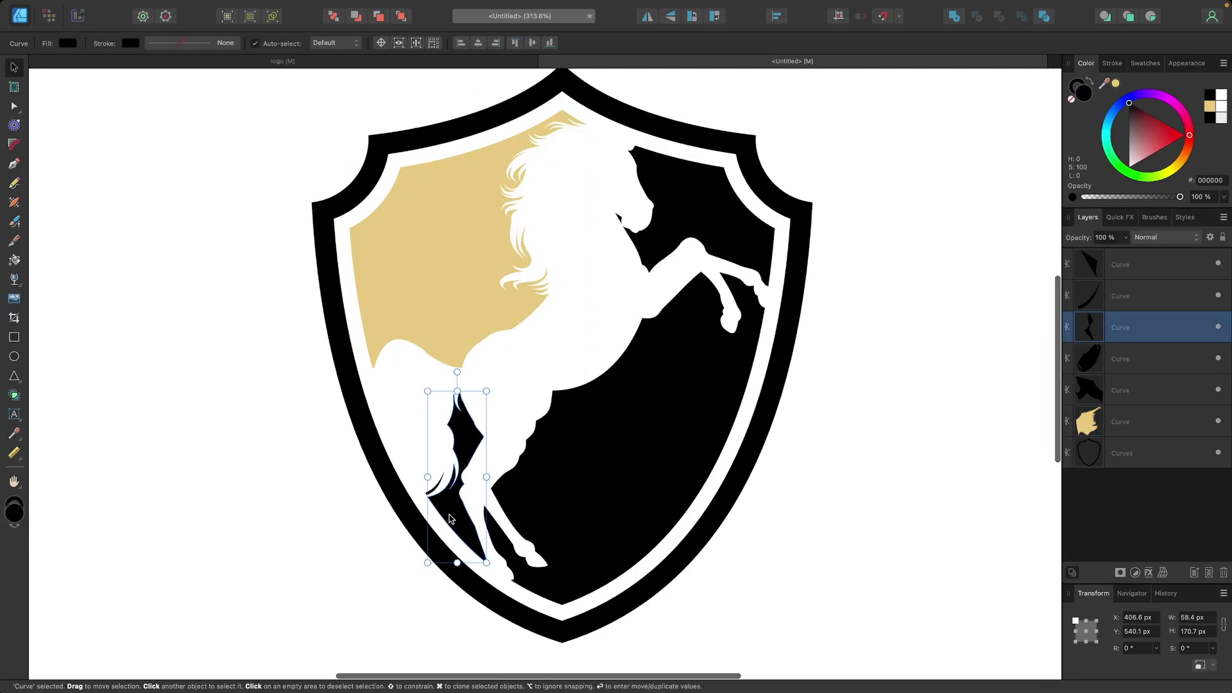
left_click_drag(1112, 83, 459, 247)
left_click(1115, 83)
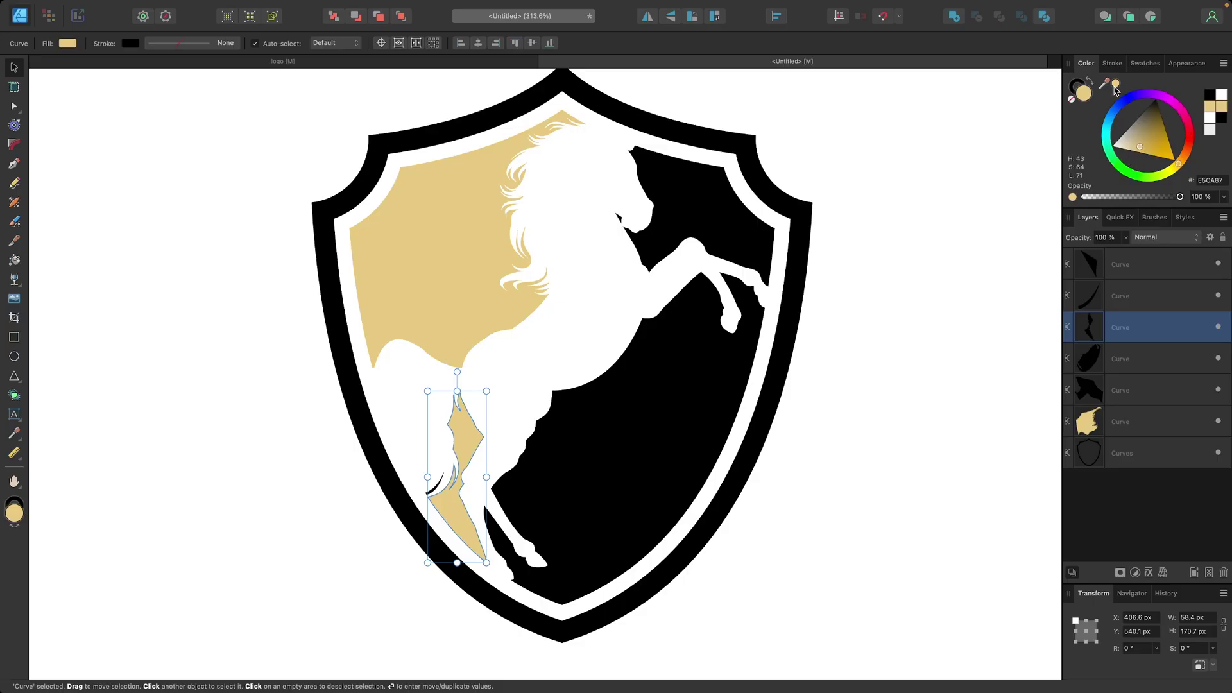
Fill the thin black sliver within the horse's tail with the same gold (E5CA87) and deselect it.
scroll(441, 510, "up", 5)
scroll(423, 407, "down", 1)
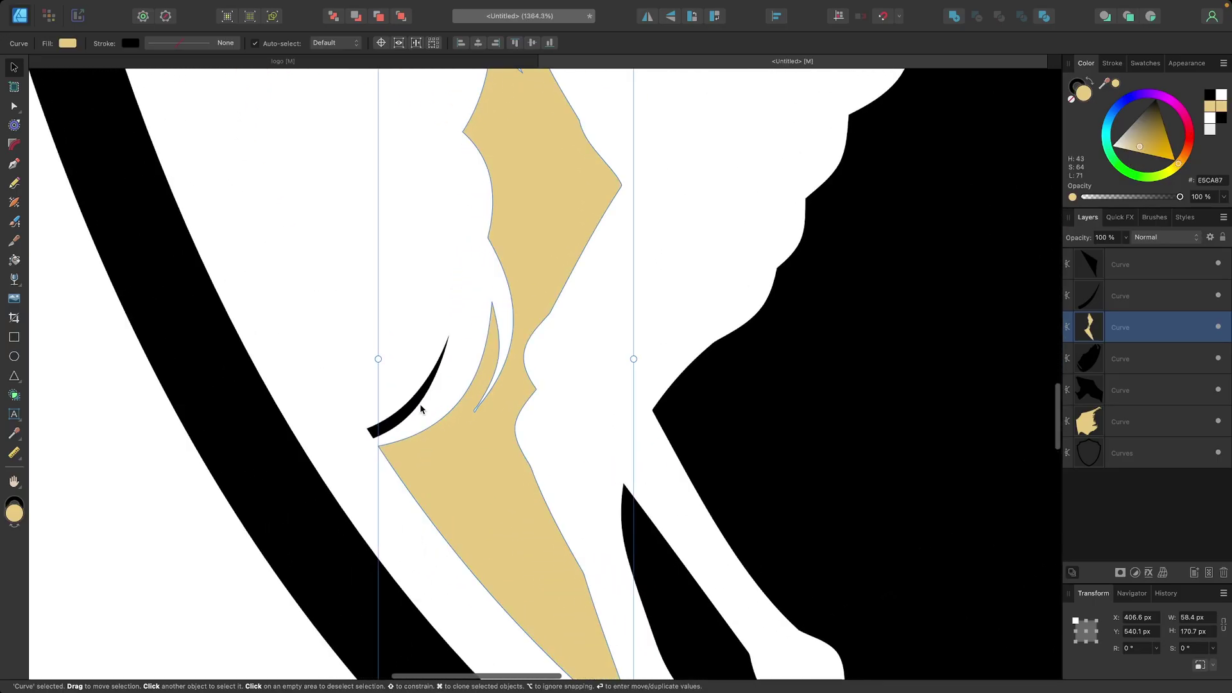
left_click(424, 389)
scroll(424, 389, "down", 4)
scroll(424, 390, "down", 1)
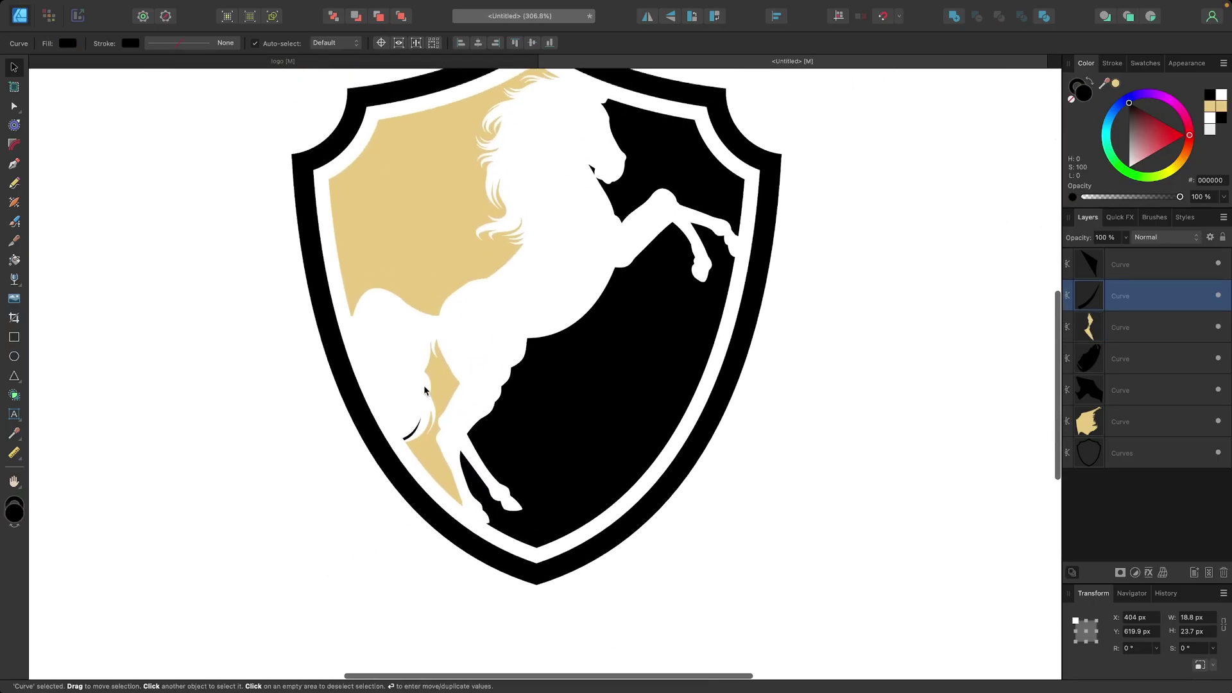
left_click(1116, 83)
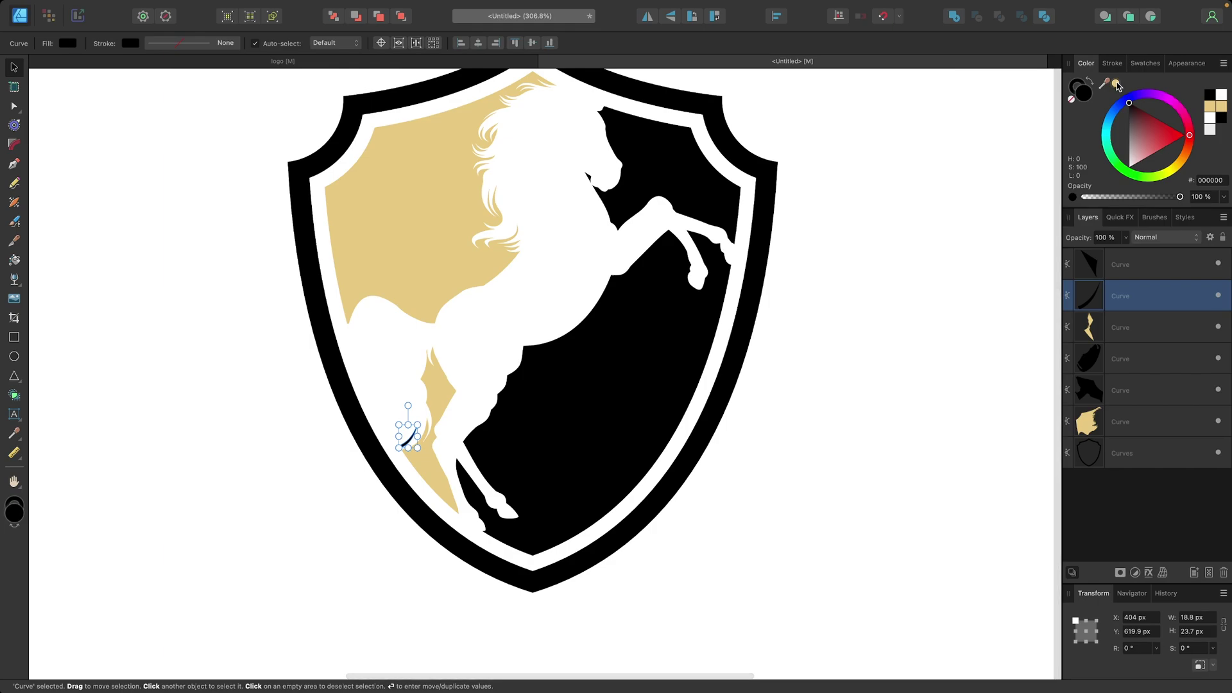
scroll(514, 420, "down", 1)
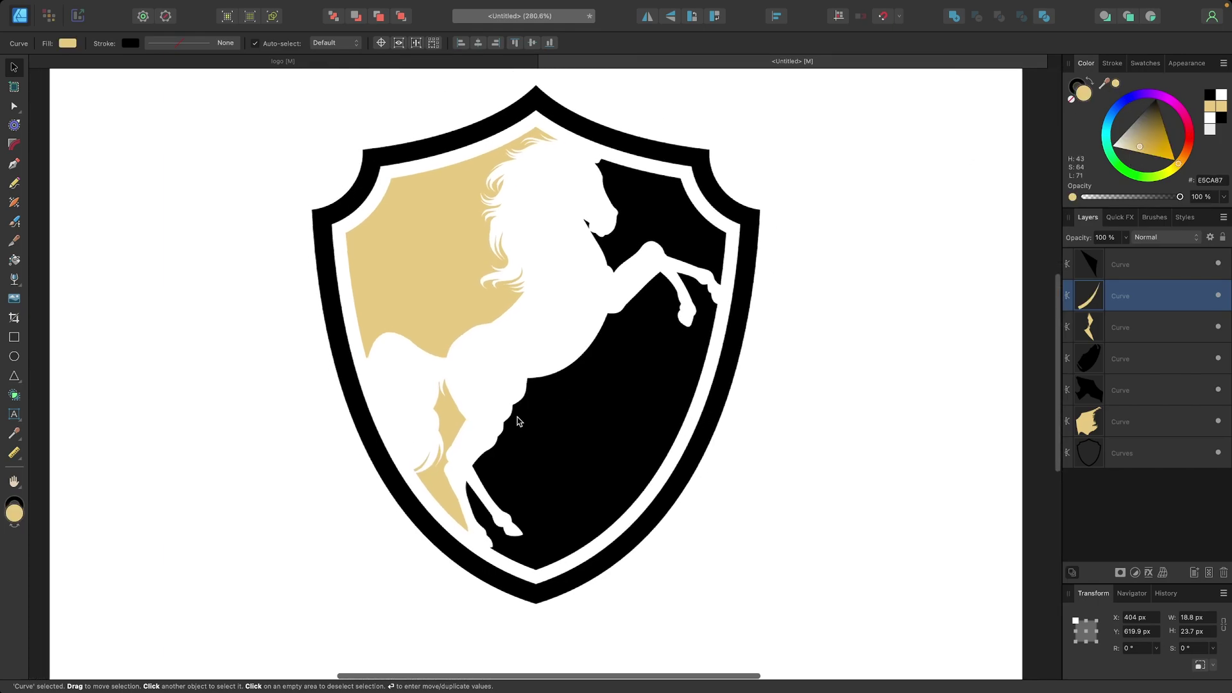
left_click(814, 314)
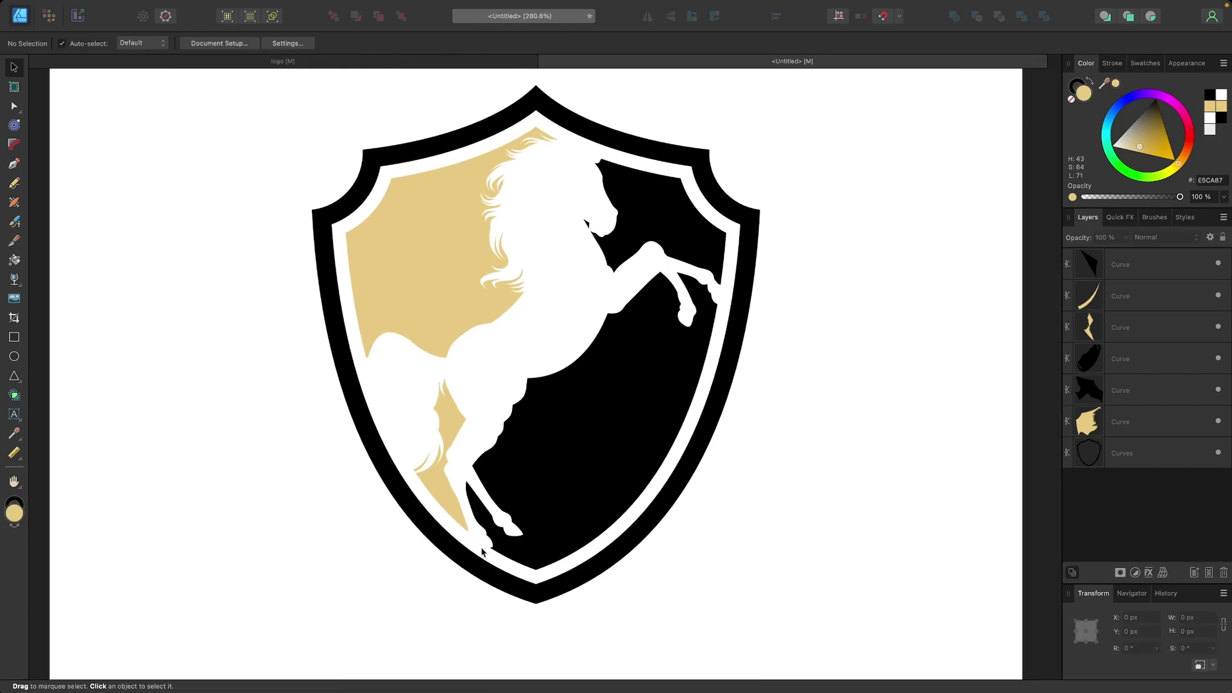
Fill the large inner shield piece below the horse's belly with dark navy blue (00113B).
left_click(671, 362)
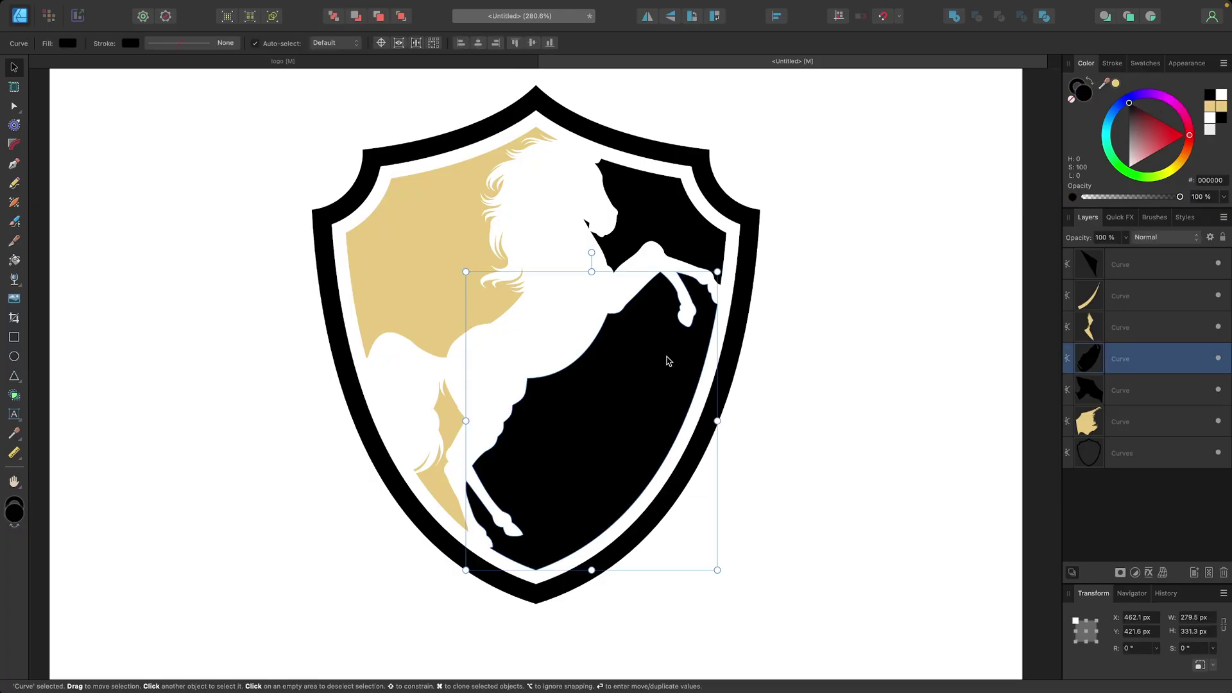
left_click_drag(1132, 104, 1116, 107)
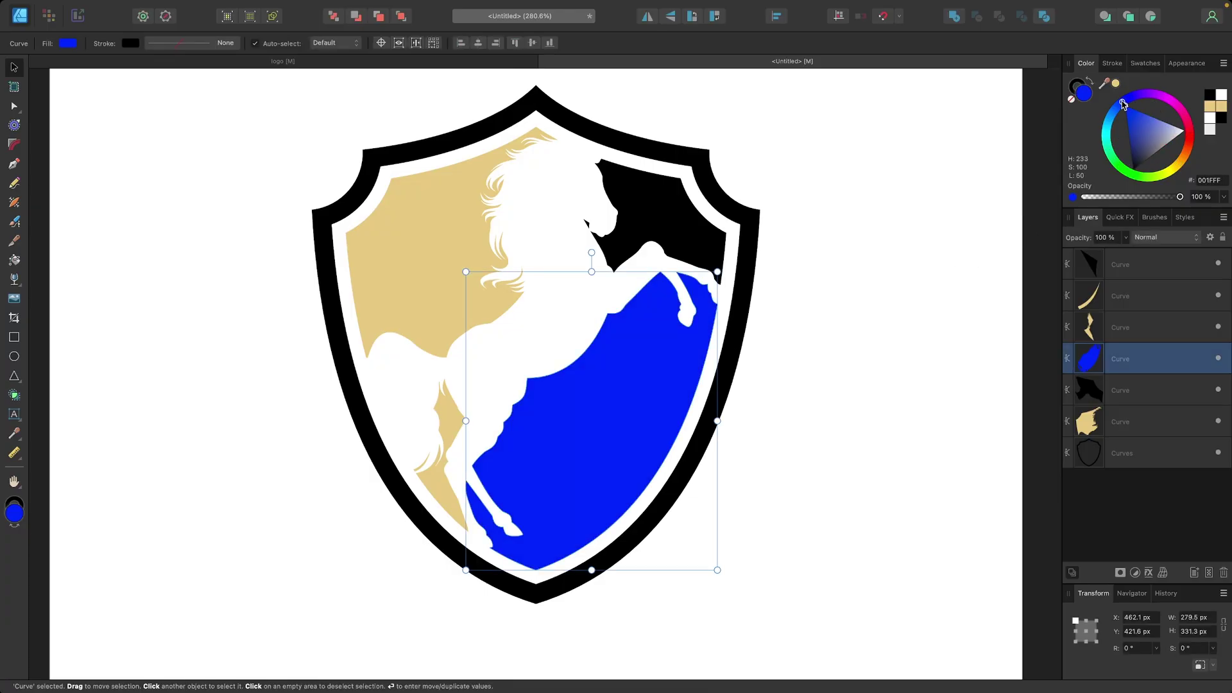
left_click(1139, 150)
left_click_drag(1139, 150, 1134, 160)
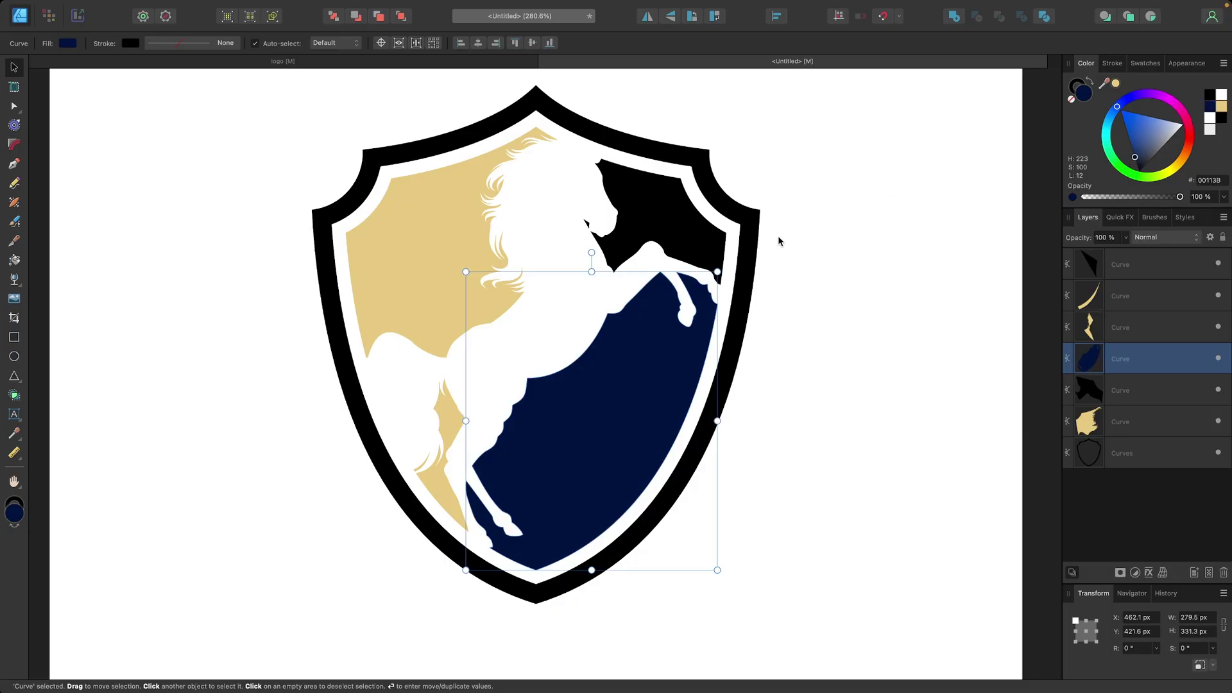
Sample the navy from the belly-side piece and apply it to the piece in front of the horse's head.
left_click(664, 202)
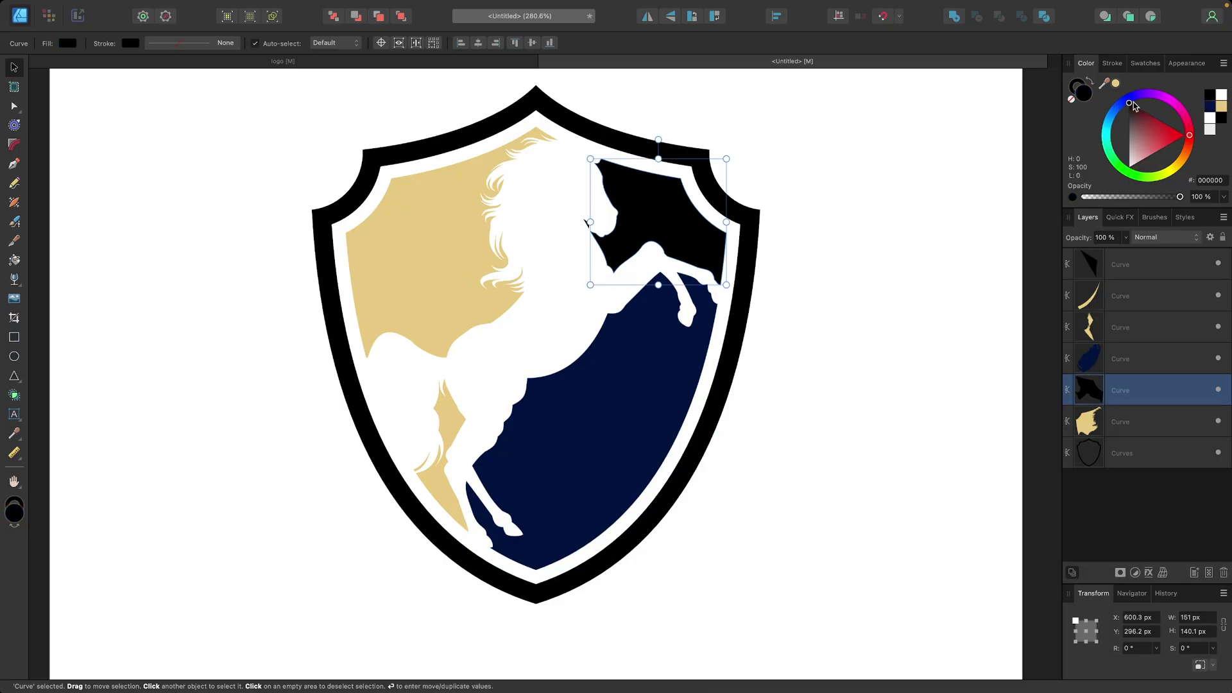
left_click_drag(1107, 84, 641, 411)
left_click(1117, 85)
Fill the tiny black triangle beneath the horse's jaw with the same navy (00113B).
scroll(542, 232, "up", 5)
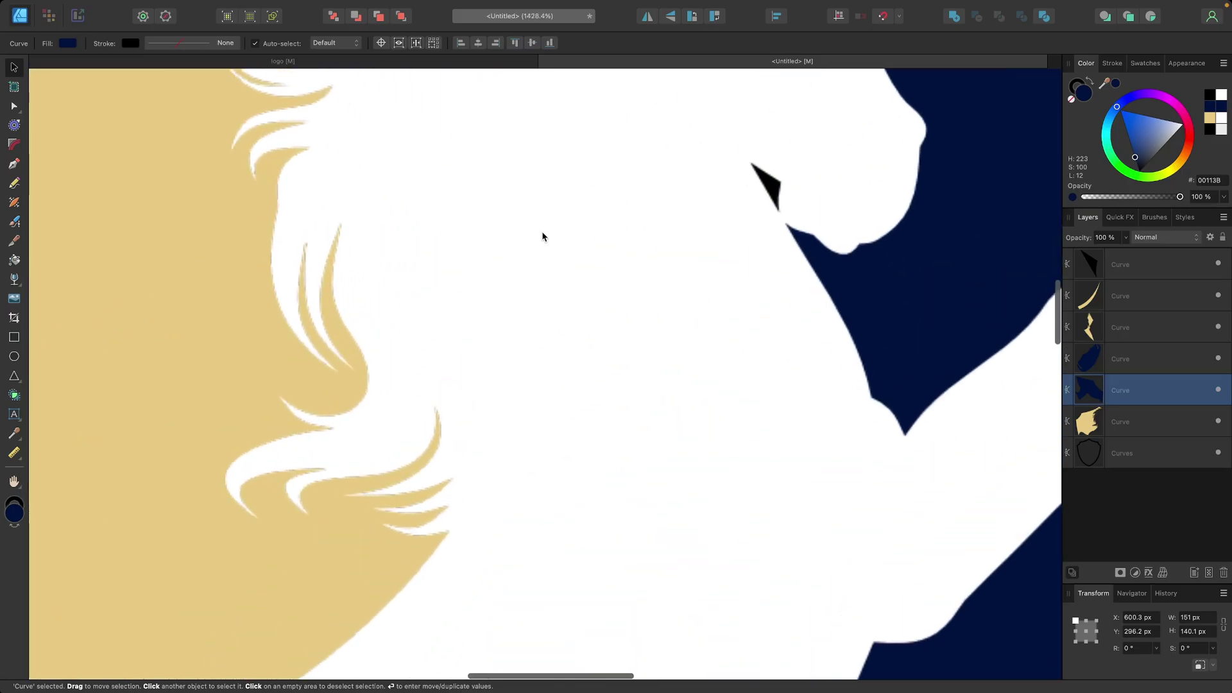
left_click(765, 186)
scroll(764, 187, "right", 8)
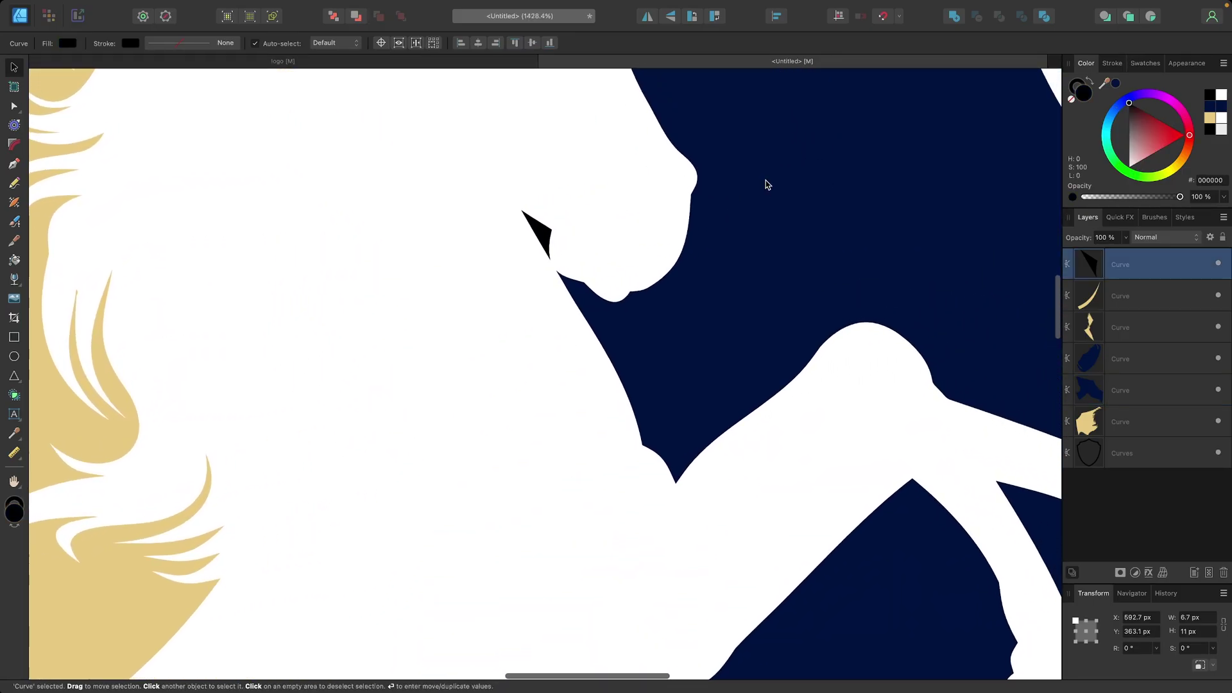
left_click(1115, 84)
scroll(564, 282, "down", 5)
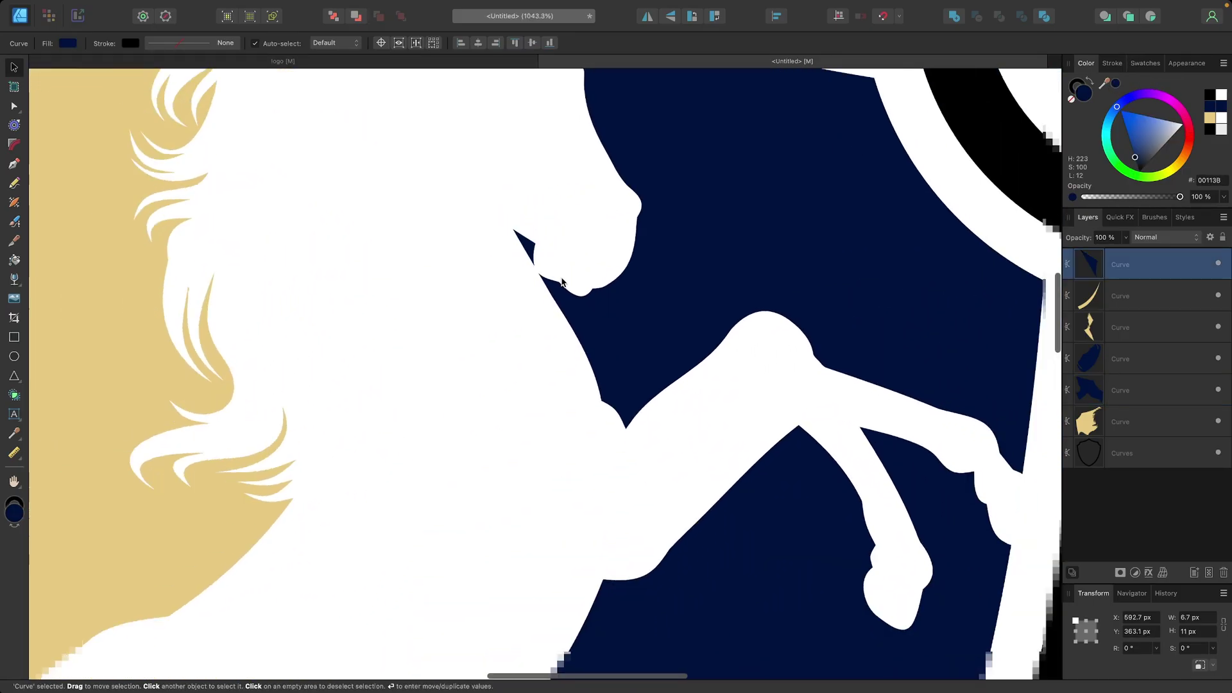
scroll(753, 277, "down", 2)
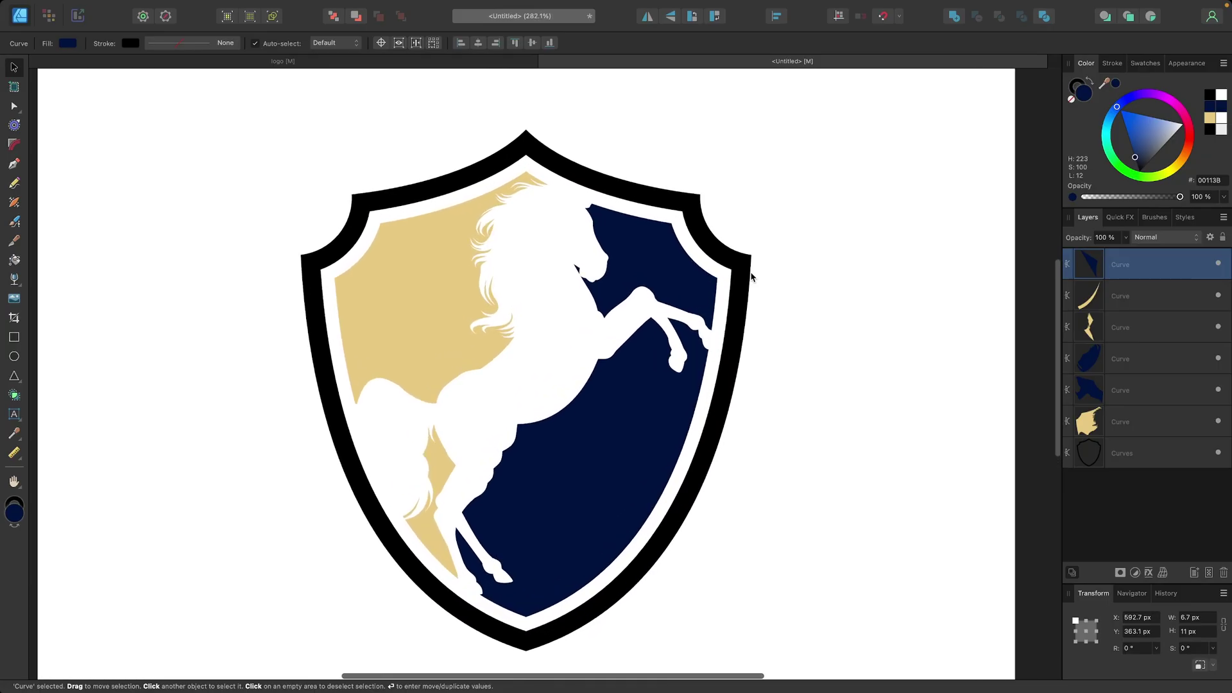
Fill the outer shield border with the same navy (00113B).
left_click(500, 156)
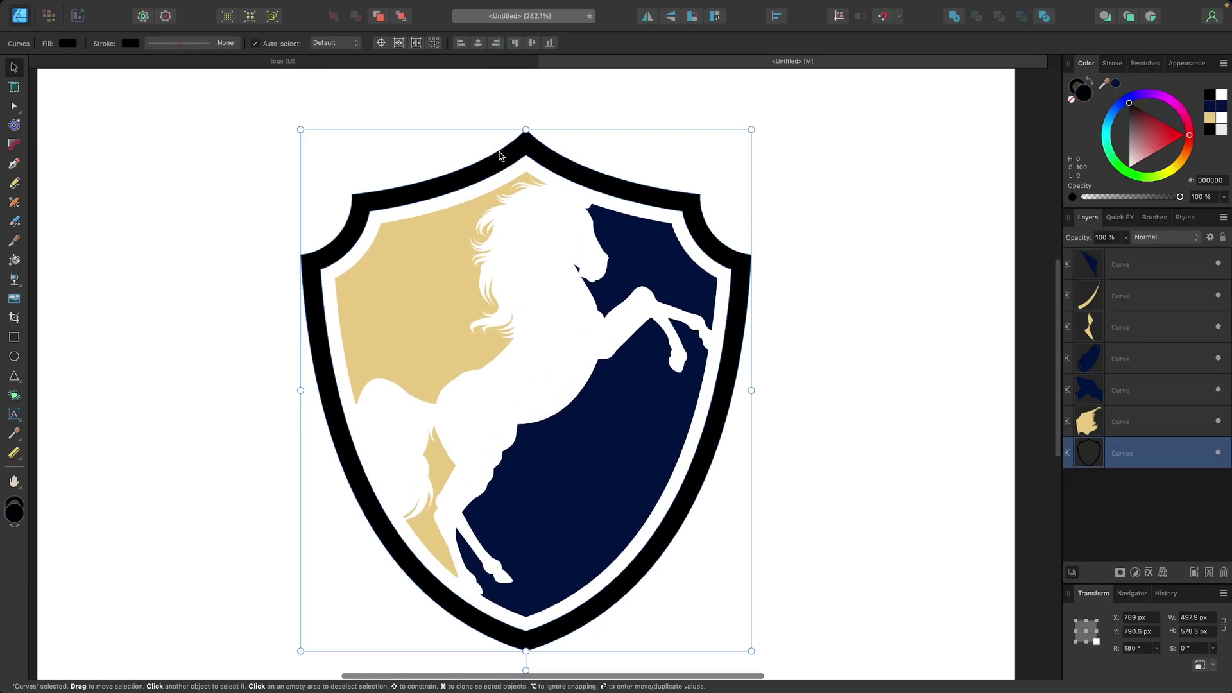
left_click(1116, 84)
scroll(540, 263, "down", 5)
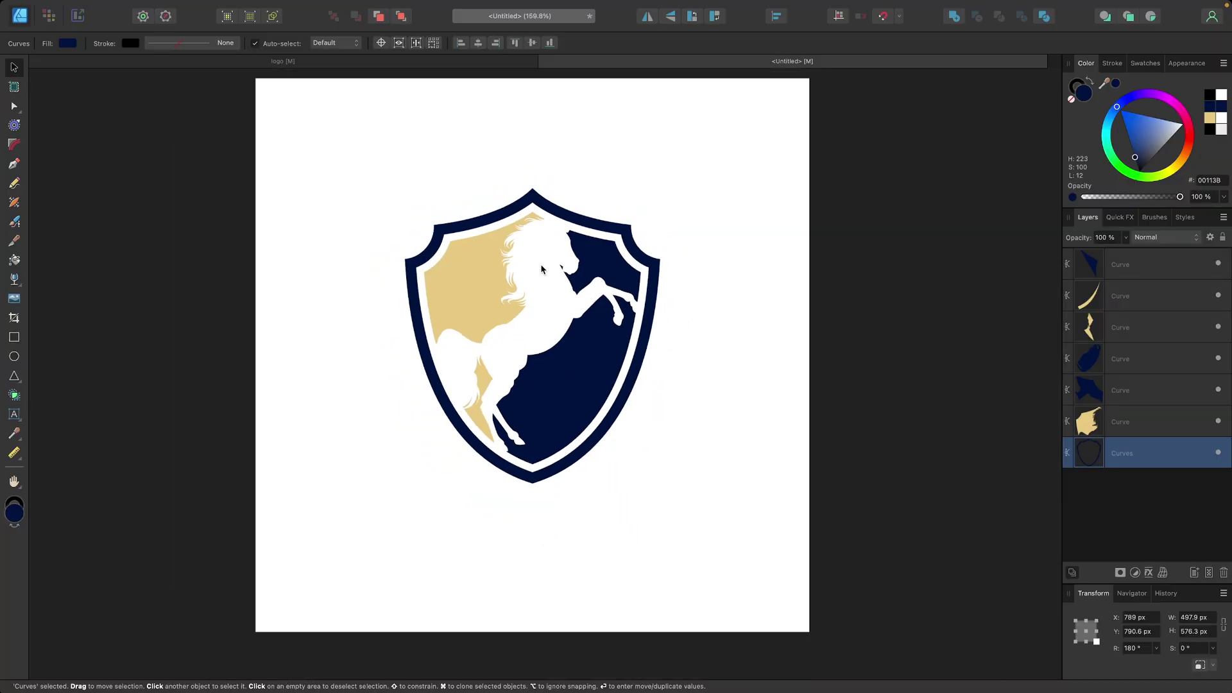
scroll(540, 264, "up", 3)
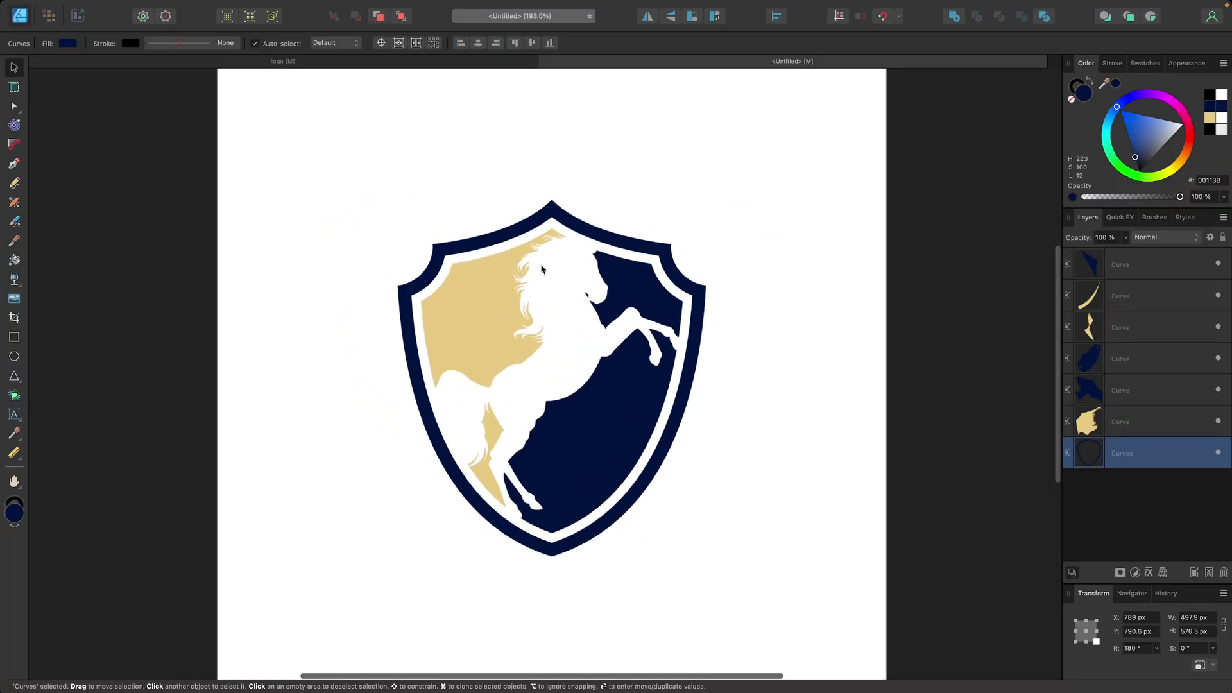
Compare the crest with the shield, laurel wreath and lettering of the reference logo, and return to the untitled document.
left_click(452, 61)
scroll(496, 499, "down", 2)
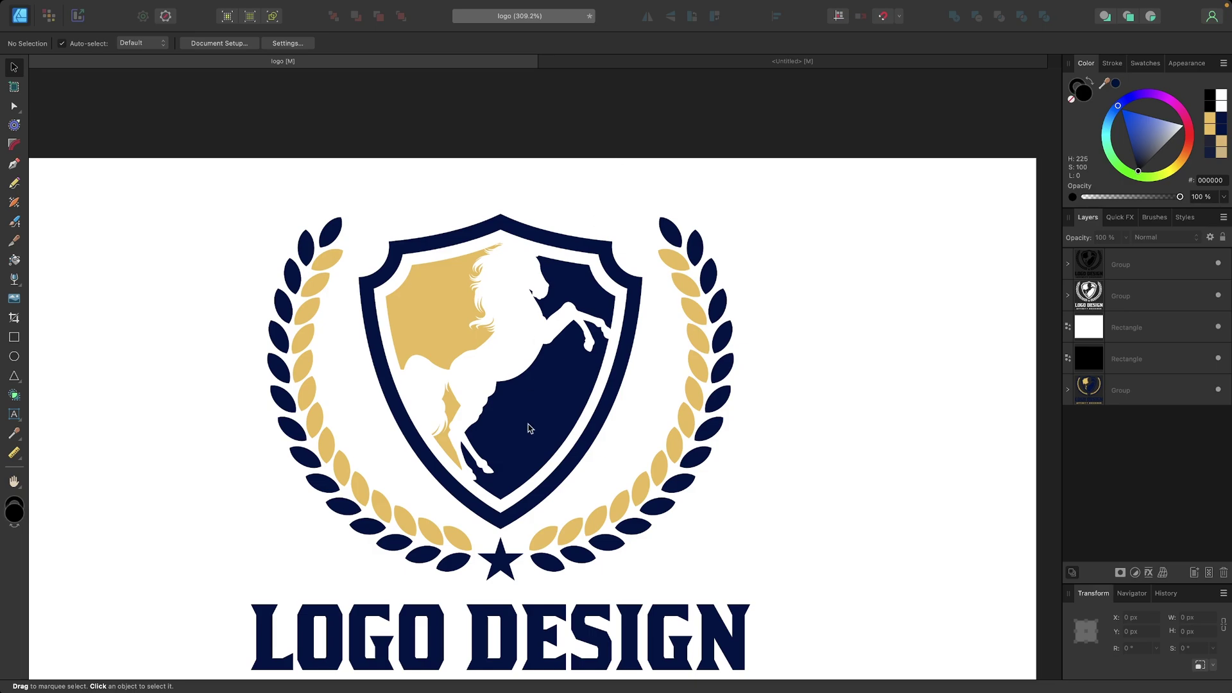
left_click(792, 61)
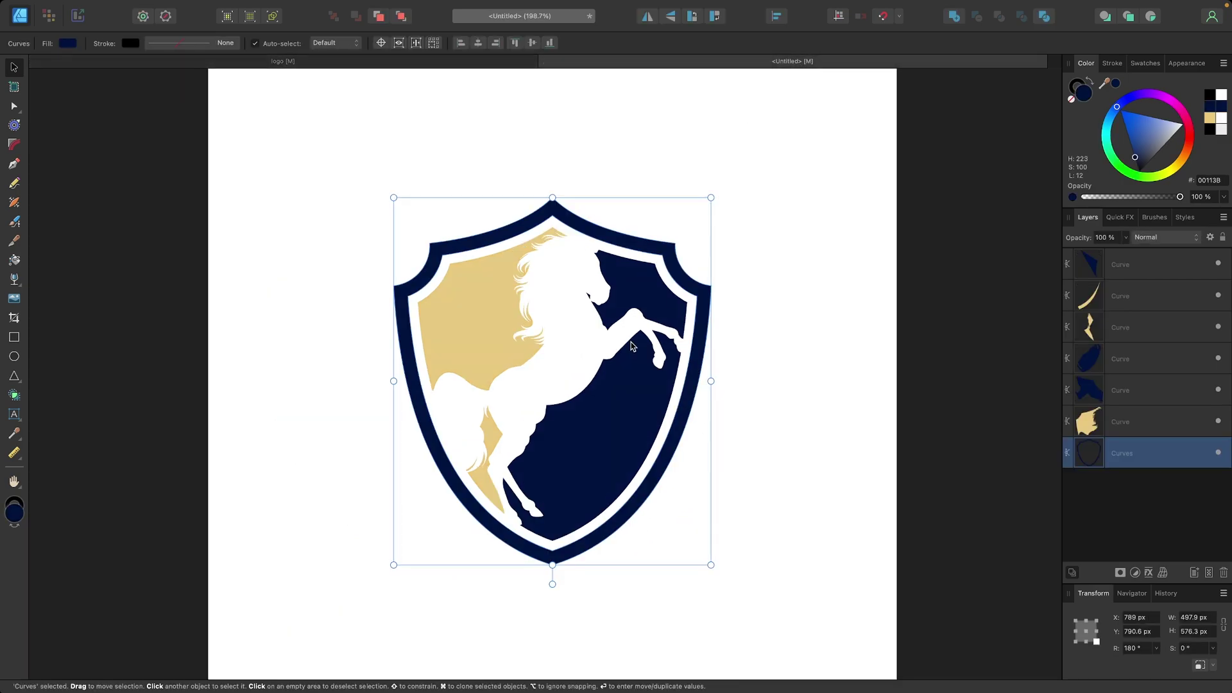
Group all seven shield pieces and move the group to the upper-left area of the page.
scroll(614, 329, "down", 1)
left_click_drag(767, 556, 367, 197)
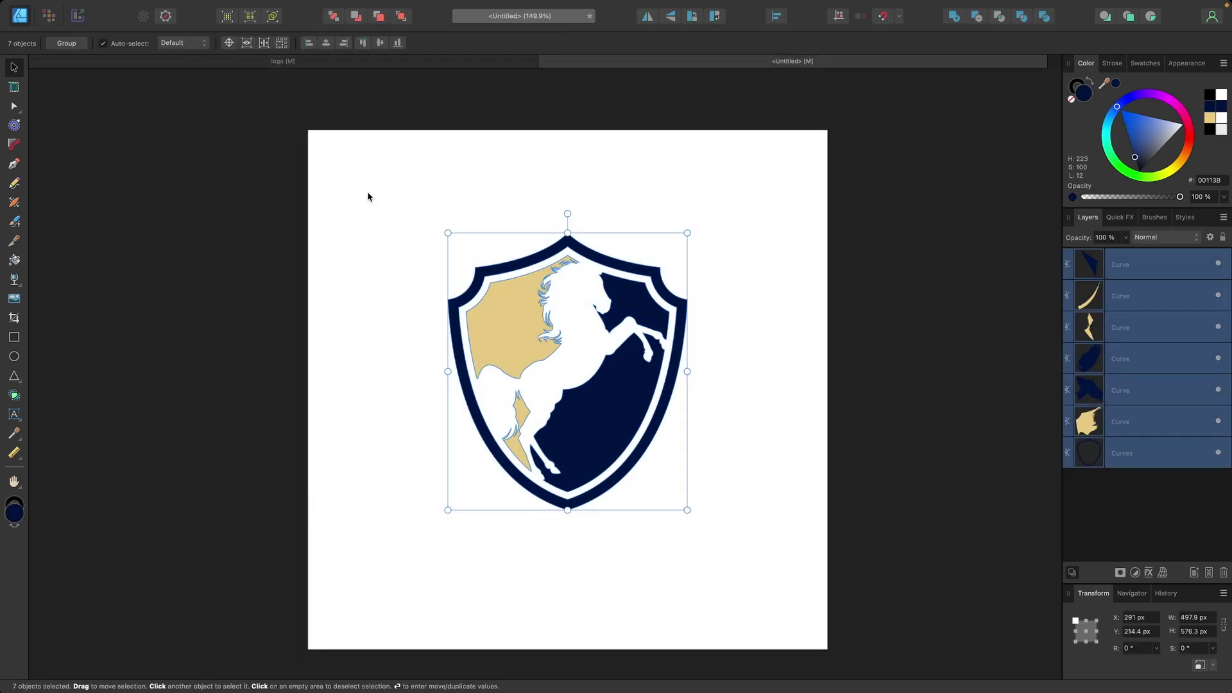
left_click(211, 8)
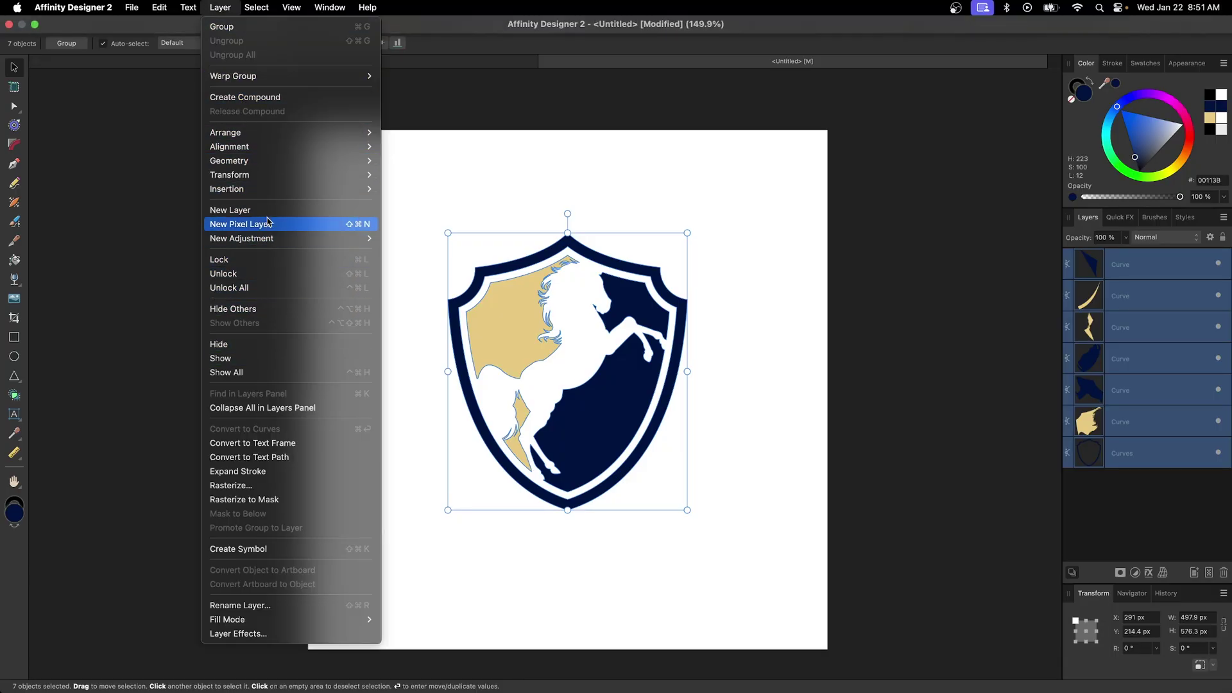
left_click(228, 26)
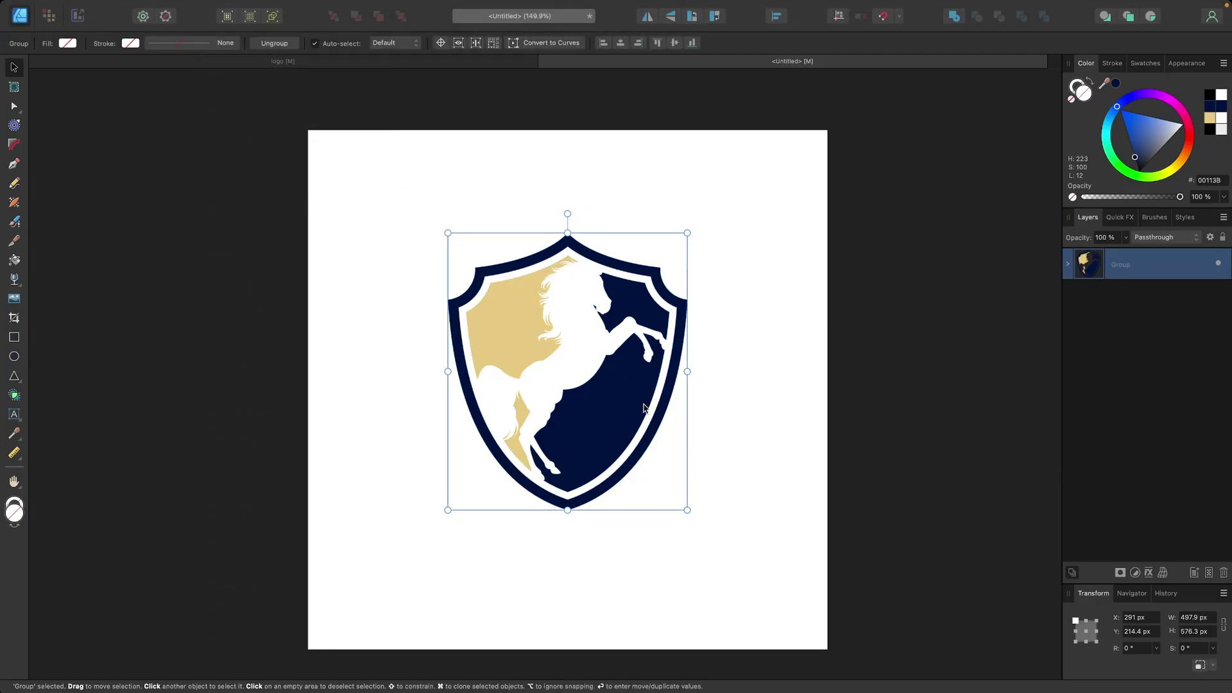
left_click_drag(643, 408, 525, 315)
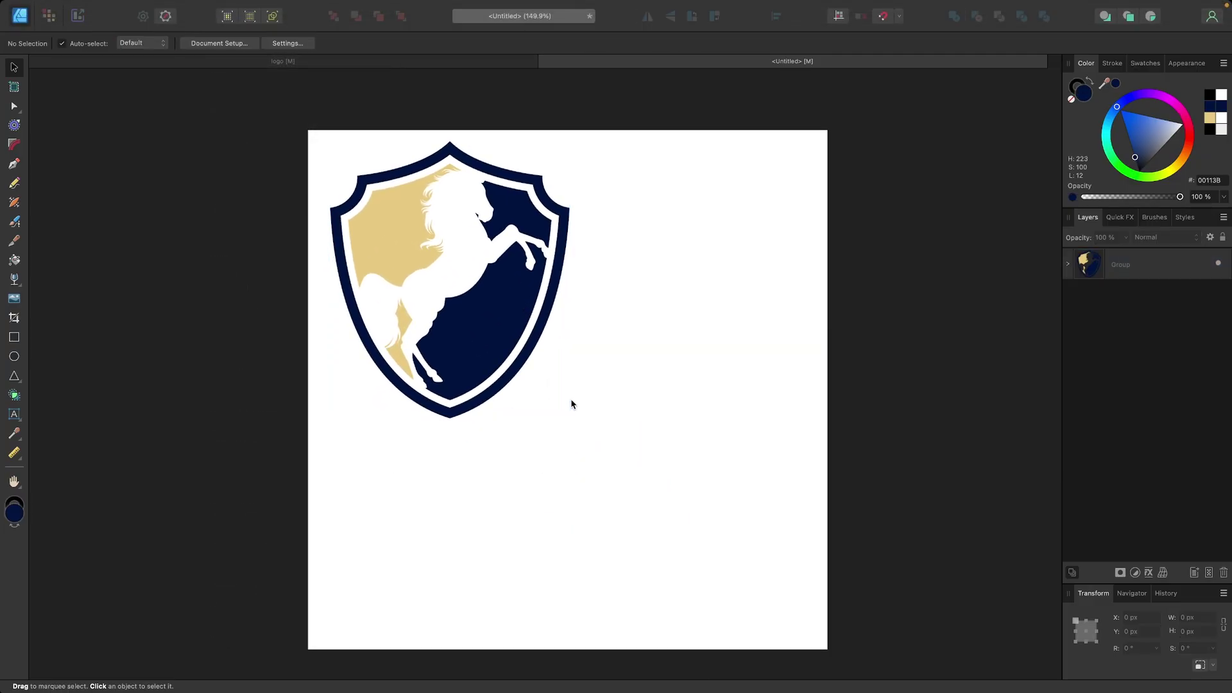
Scale the shield group down to about 271 × 314 px in the page's upper-left corner.
left_click_drag(573, 422, 463, 297)
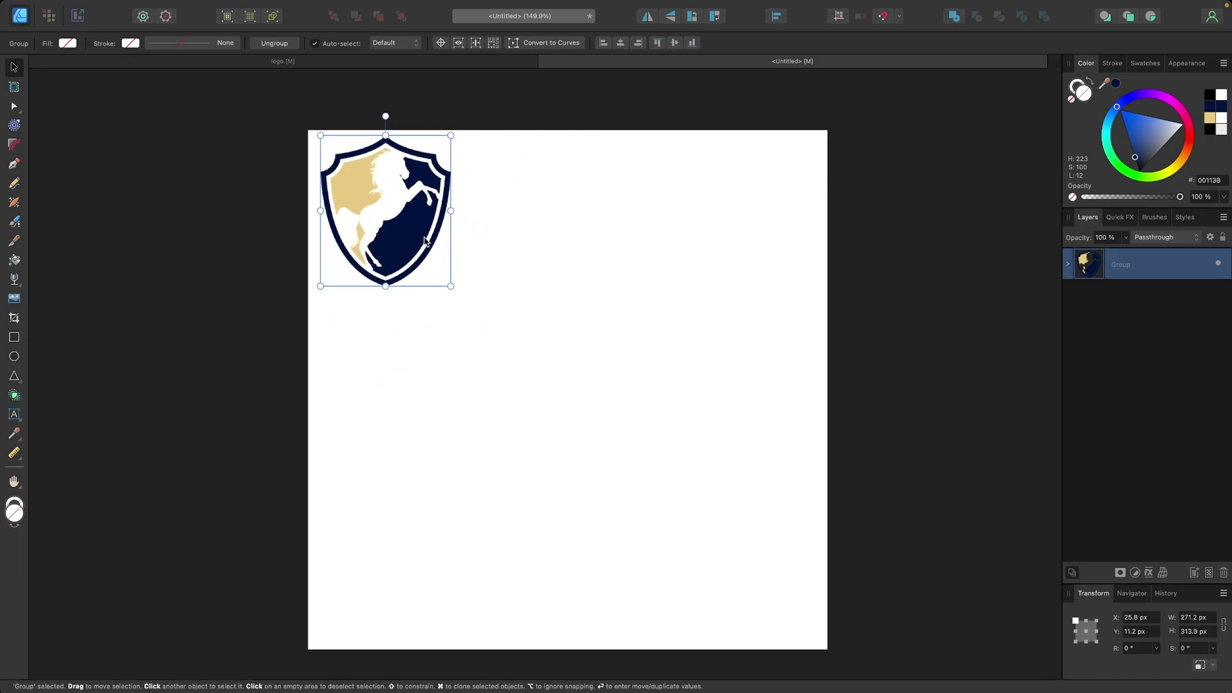
left_click(645, 490)
scroll(645, 490, "up", 3)
scroll(645, 496, "left", 1)
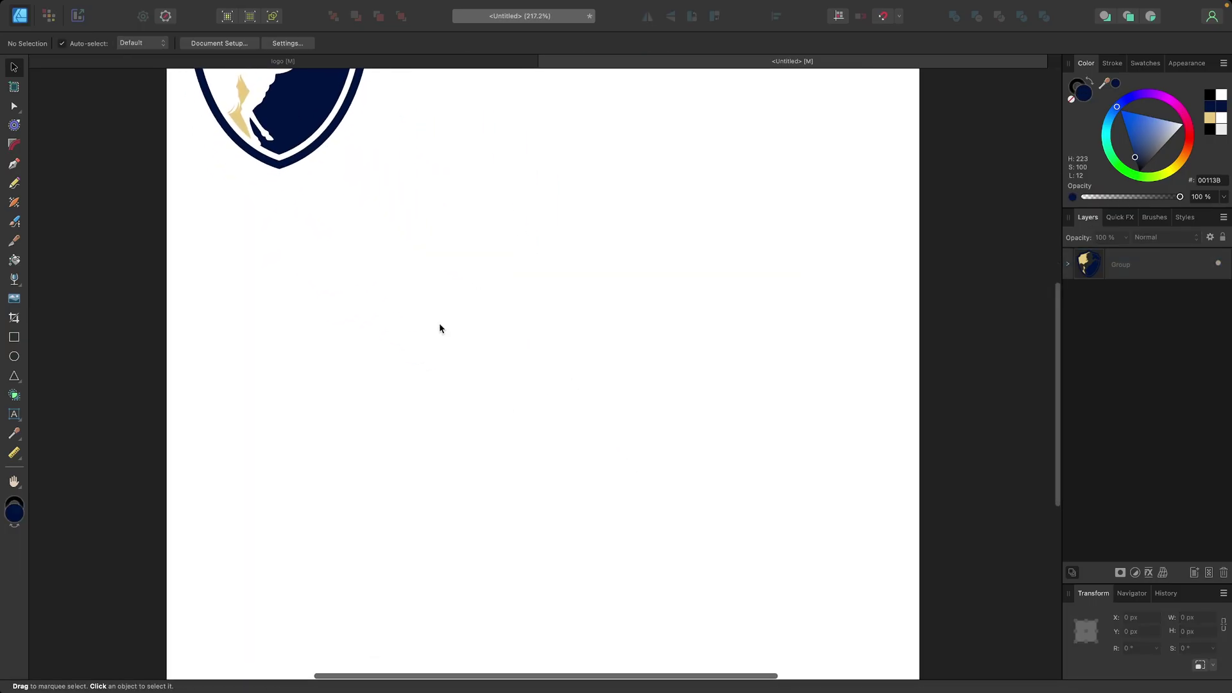
scroll(430, 298, "down", 1)
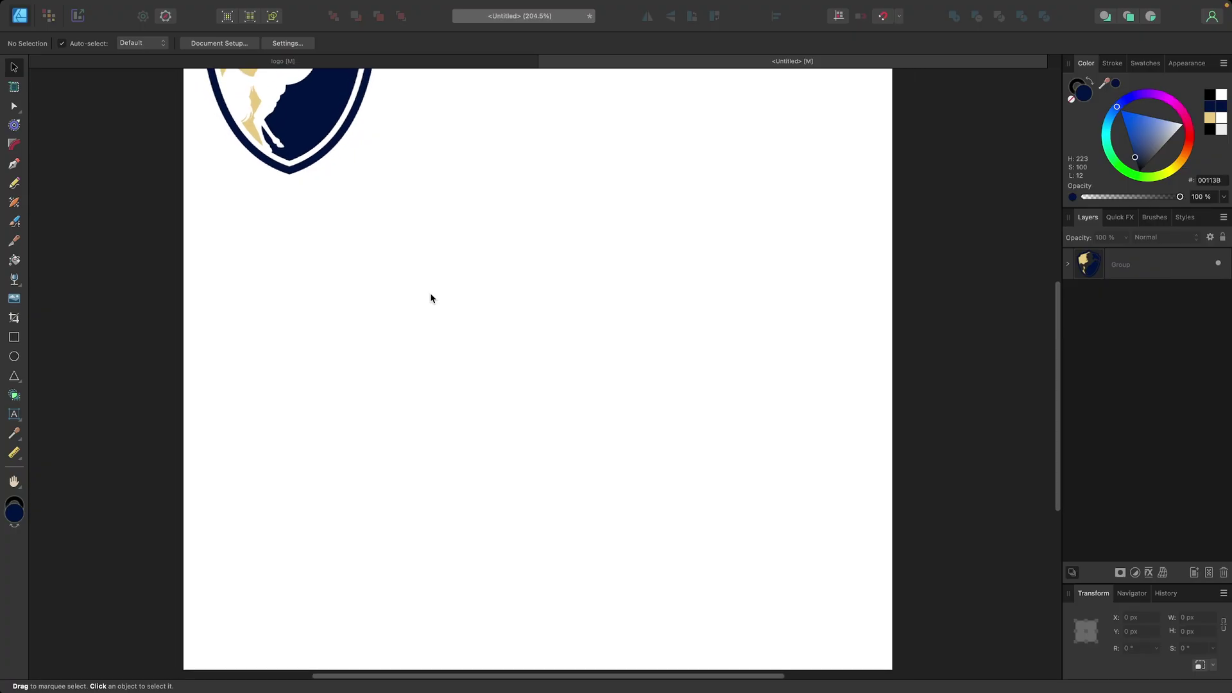
scroll(429, 298, "up", 3)
scroll(430, 297, "left", 2)
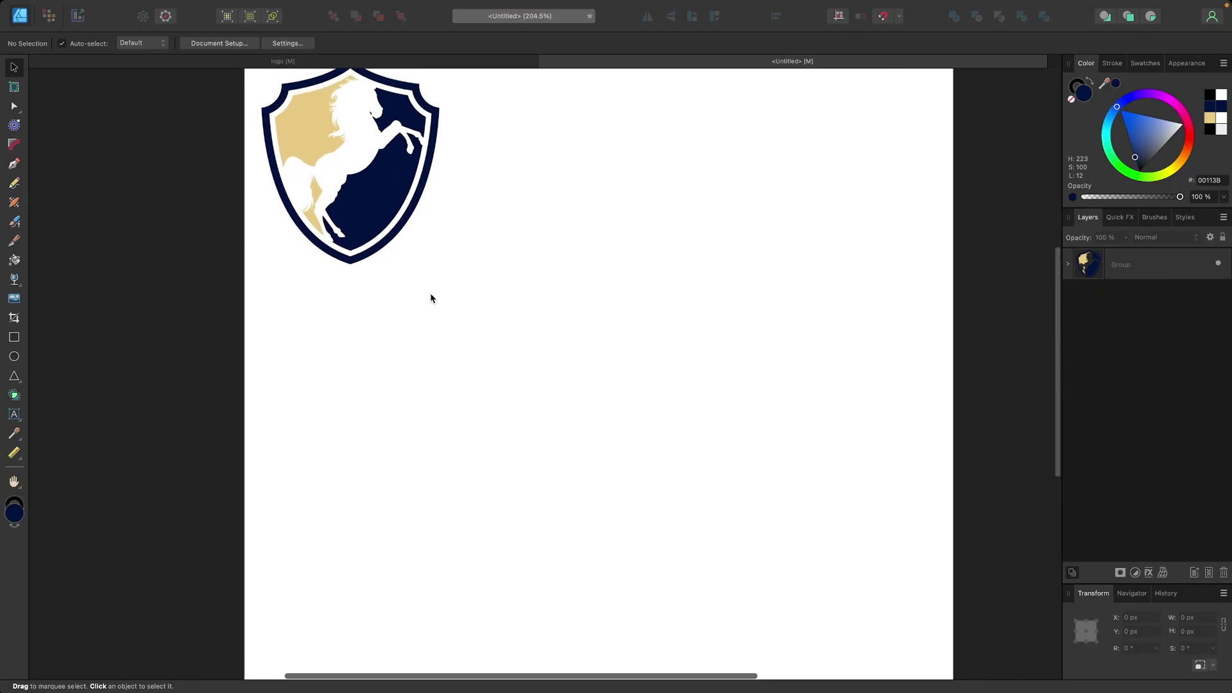
Draw a navy five-pointed star about 54 px wide below the shield and convert it to curves.
left_click(12, 378)
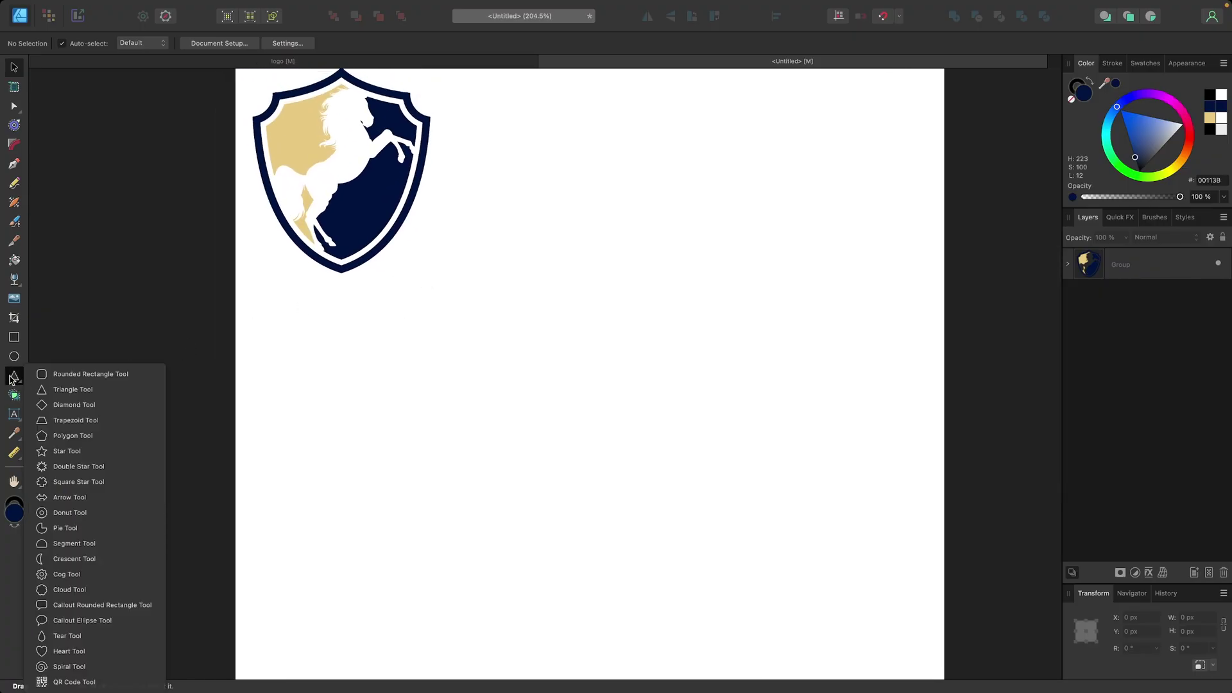
left_click(73, 452)
left_click_drag(433, 334, 470, 370)
scroll(406, 328, "up", 5)
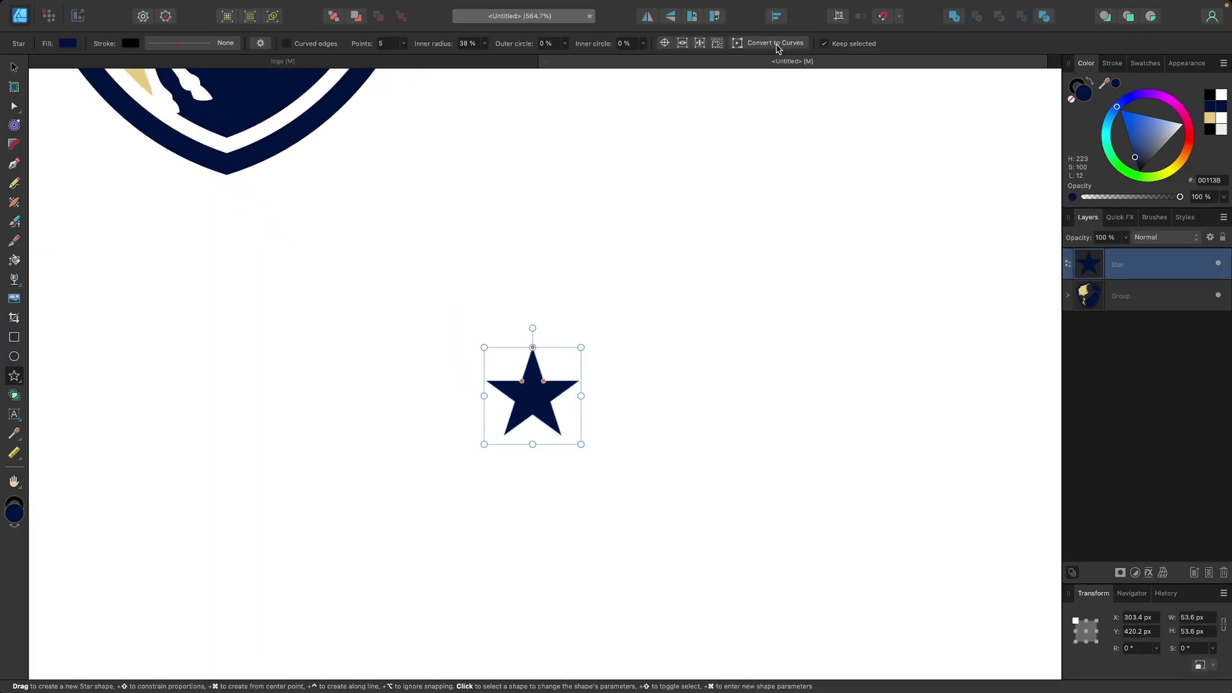
left_click(775, 43)
left_click(12, 67)
Move the star directly beneath the shield's bottom tip and scale it down to about 30 px wide.
scroll(471, 382, "left", 5)
scroll(471, 383, "up", 3)
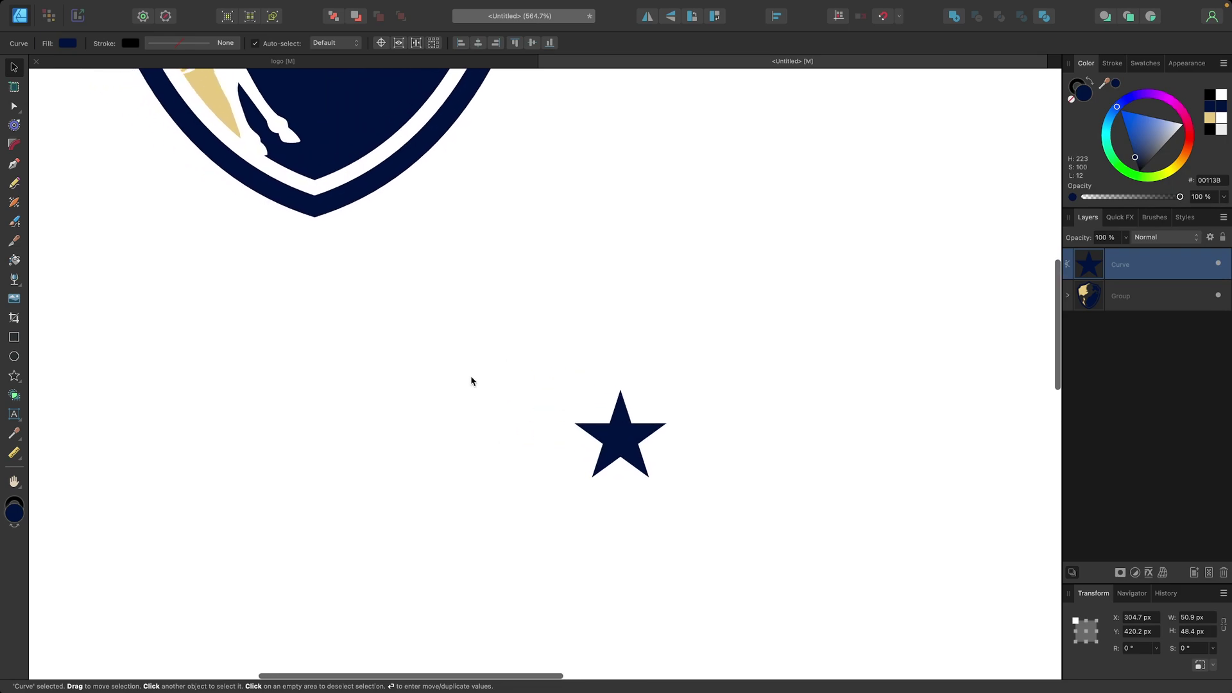
left_click_drag(763, 513, 454, 369)
scroll(451, 364, "up", 2)
scroll(451, 364, "left", 1)
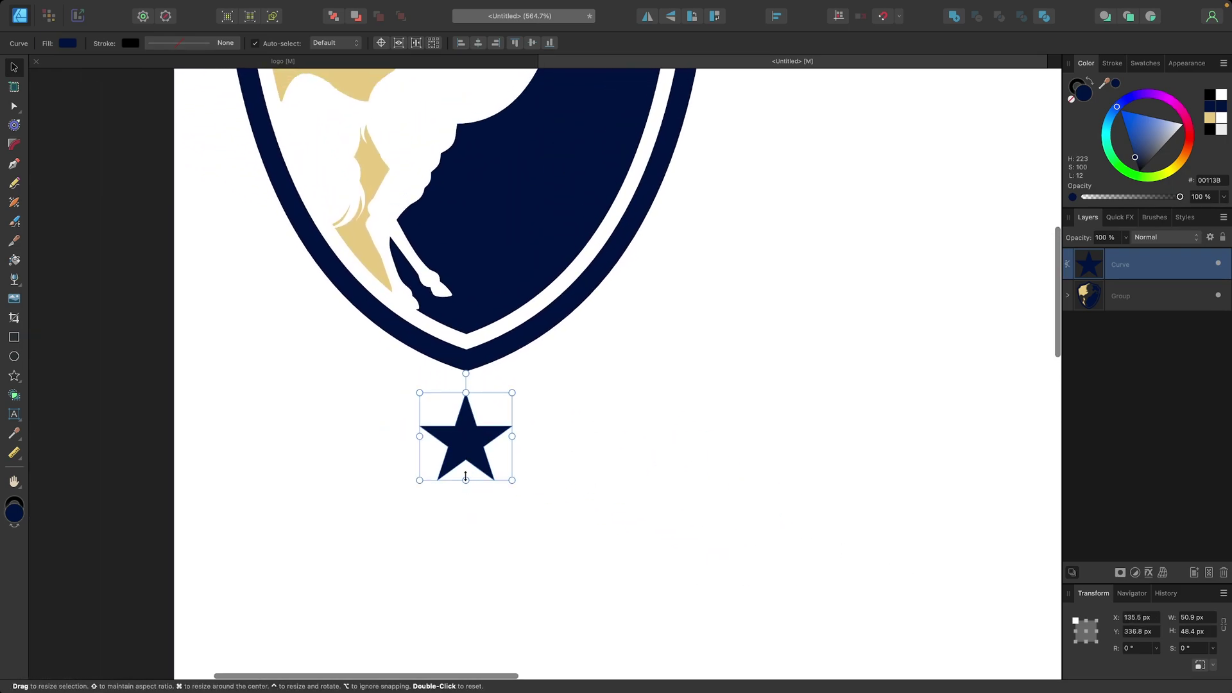
left_click_drag(466, 480, 469, 417)
scroll(443, 468, "down", 5)
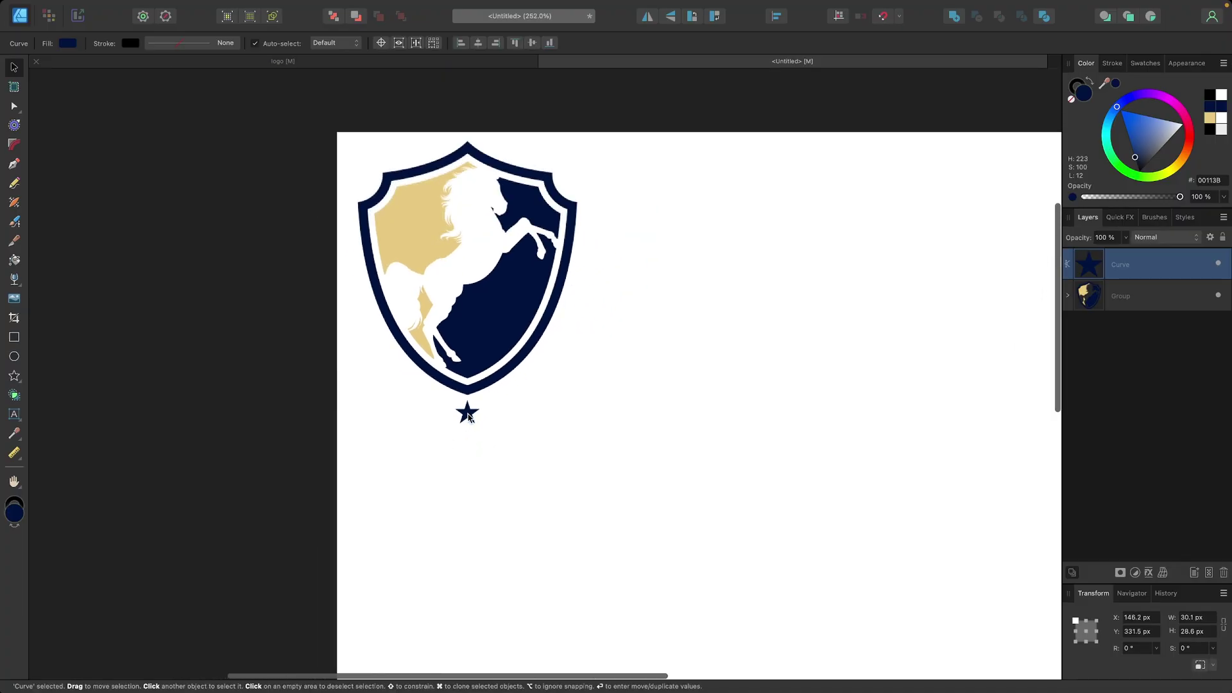
Align the star and the shield group horizontally on their centres.
left_click(712, 558)
left_click_drag(711, 559, 247, 128)
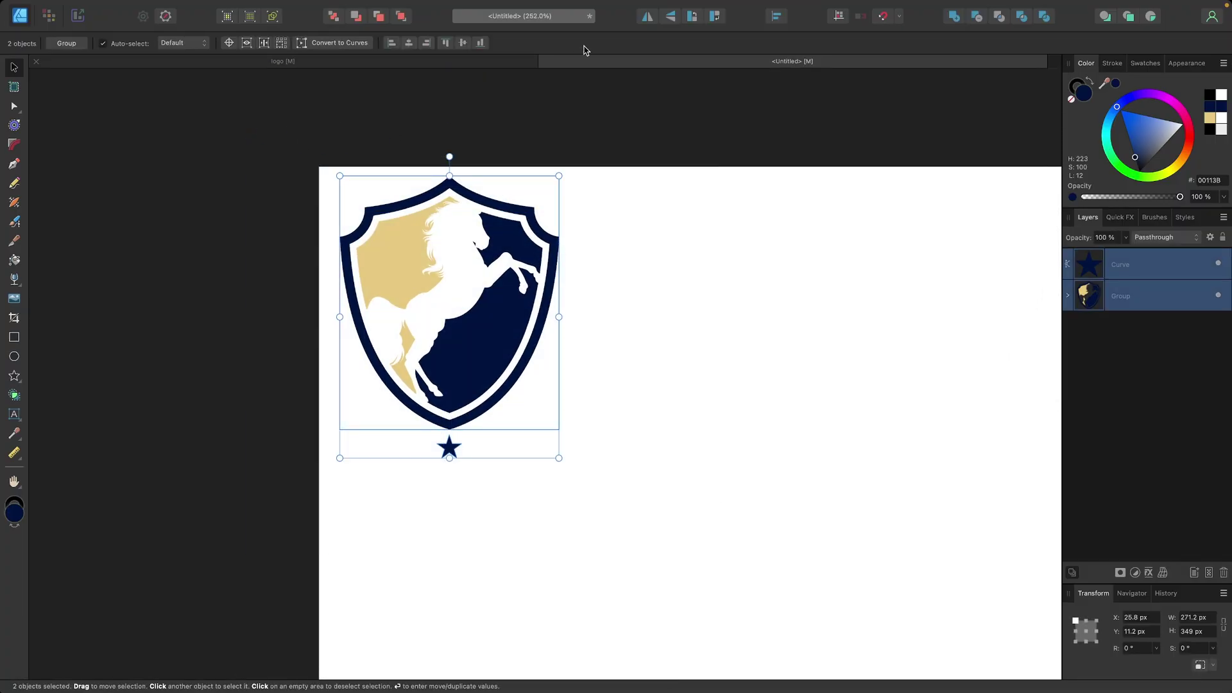
left_click(777, 16)
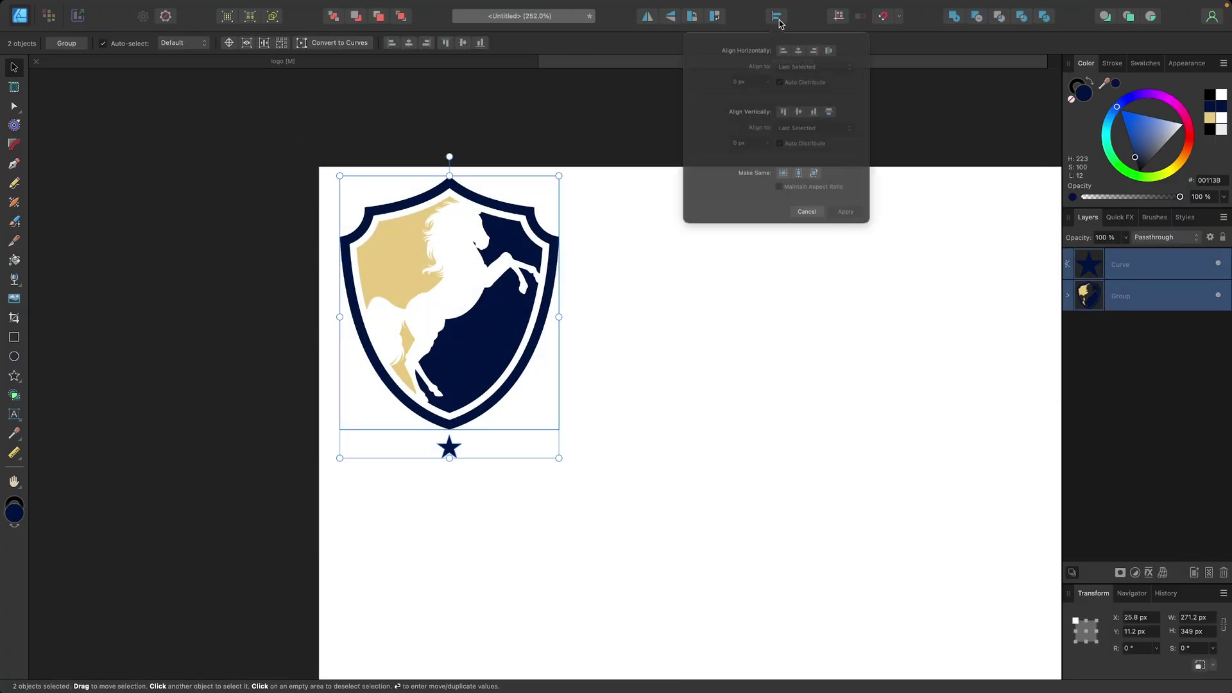
left_click(801, 55)
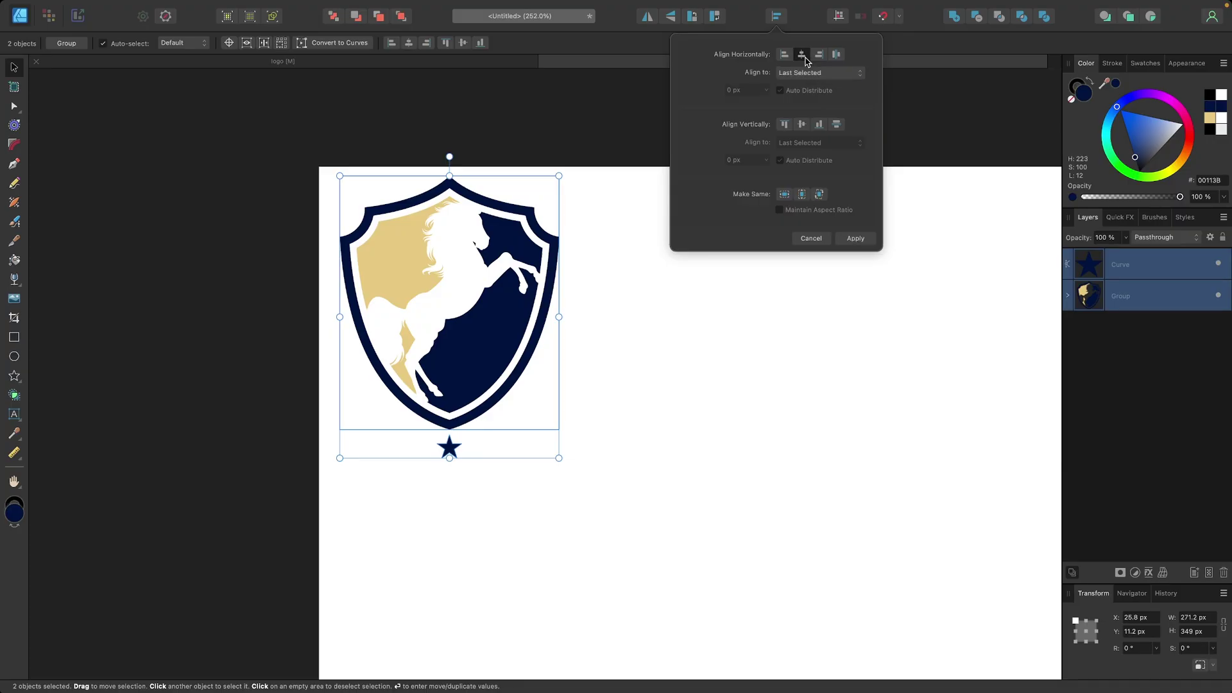
left_click(628, 499)
Draw a navy circle about 106 px in diameter on the blank area below the crest and set its opacity to 52%.
scroll(629, 500, "down", 5)
scroll(629, 499, "right", 5)
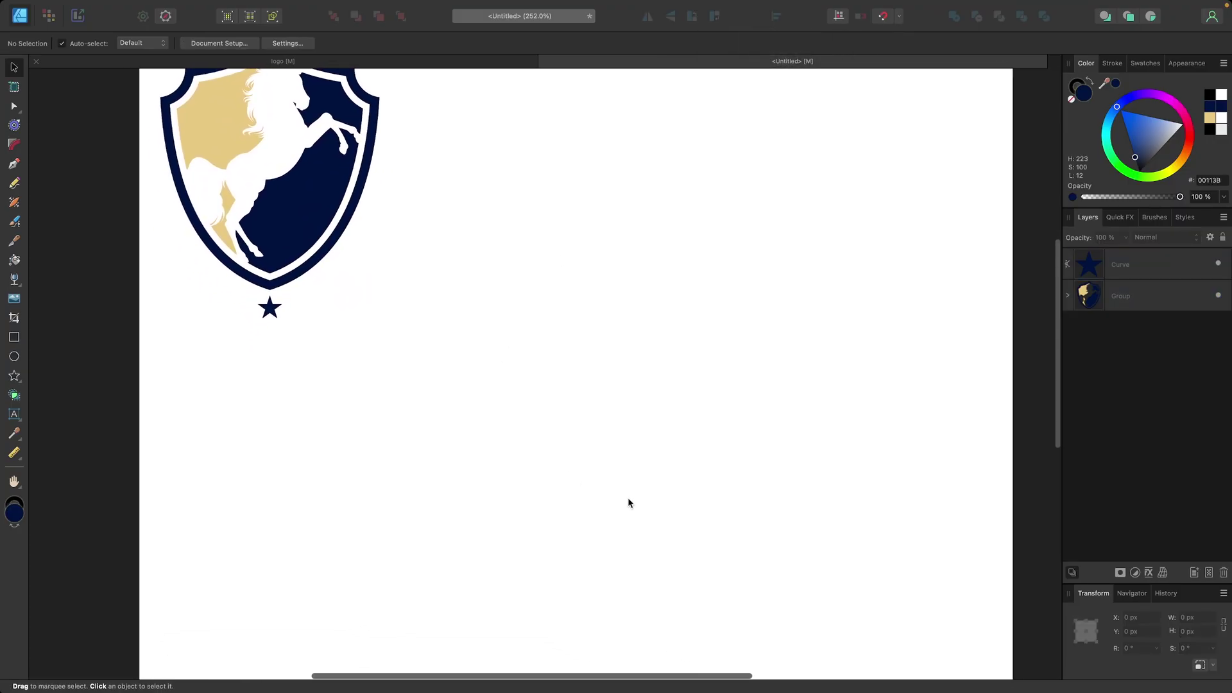
scroll(628, 502, "down", 2)
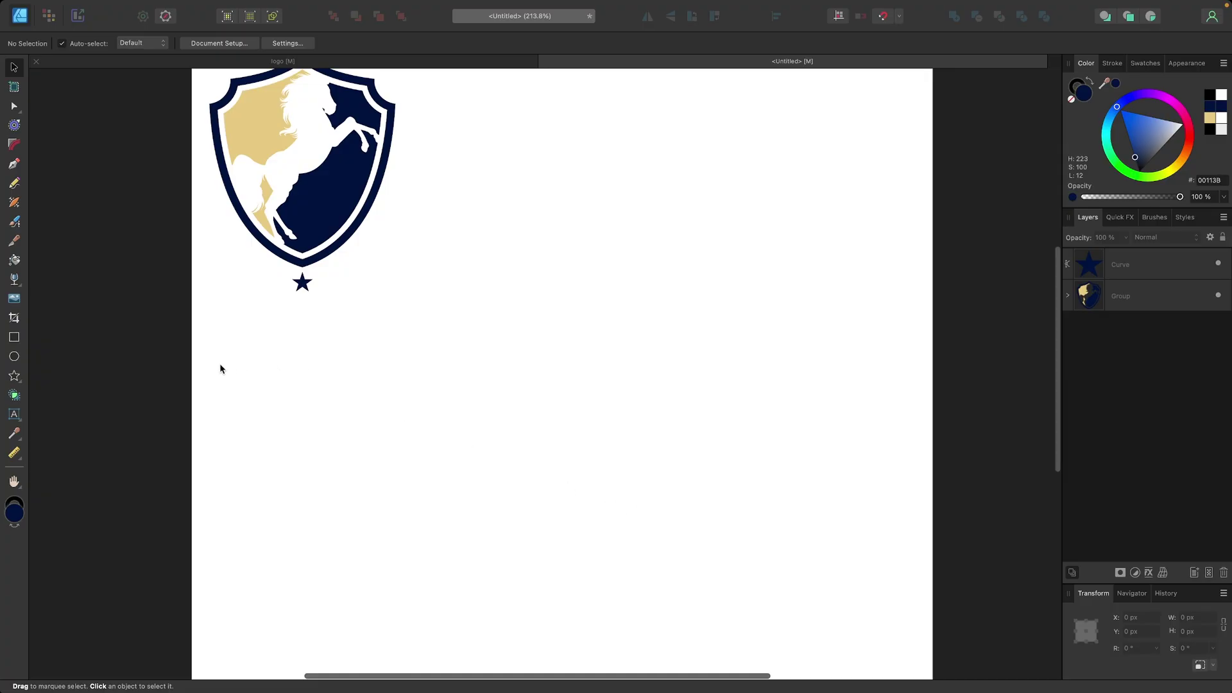
left_click(14, 356)
scroll(461, 469, "up", 3)
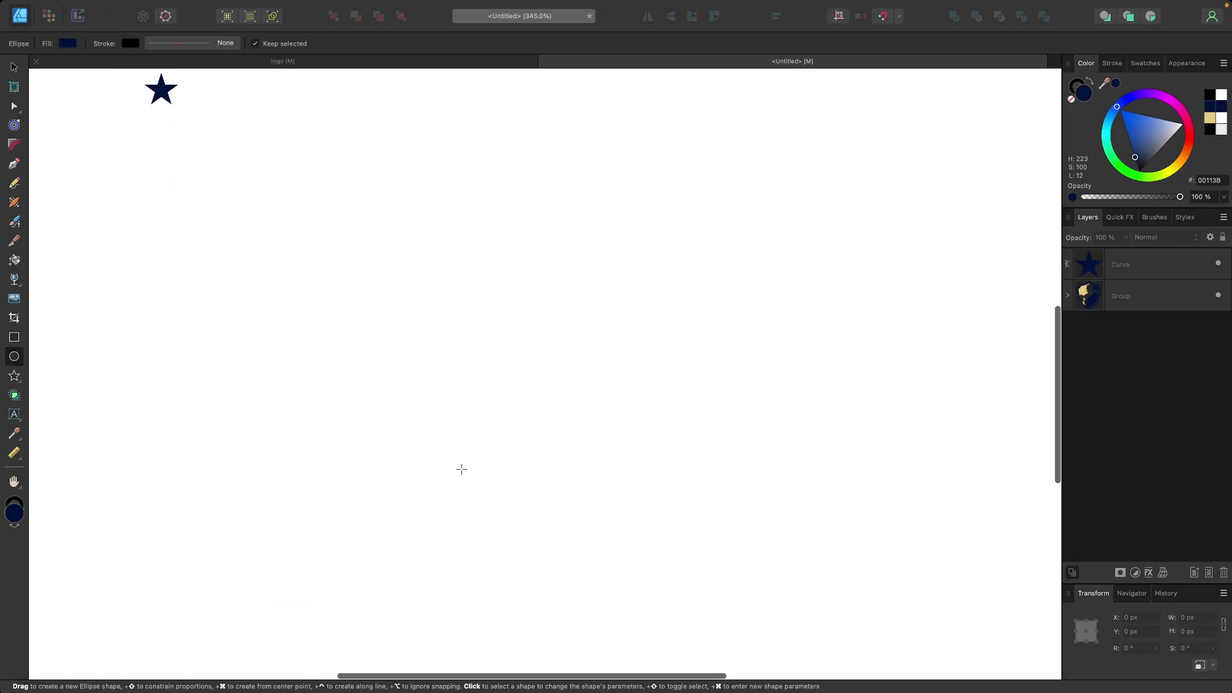
left_click_drag(402, 349, 537, 447)
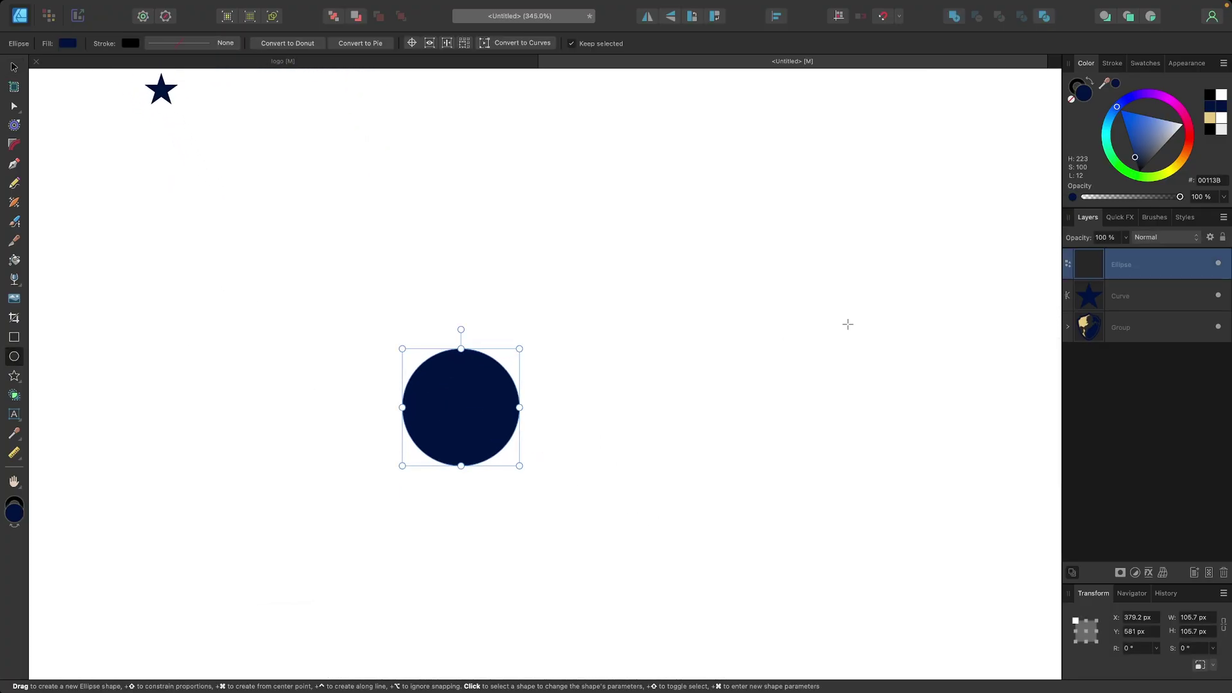
left_click(1126, 237)
left_click_drag(1128, 257, 1074, 258)
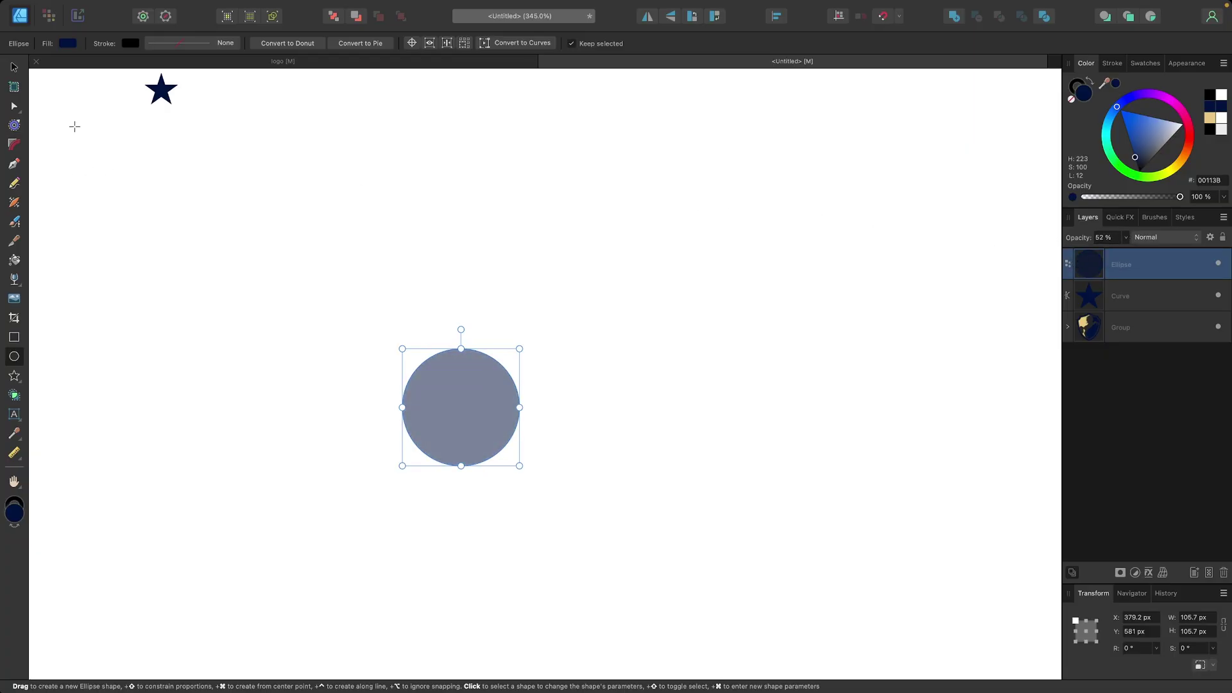
left_click(13, 67)
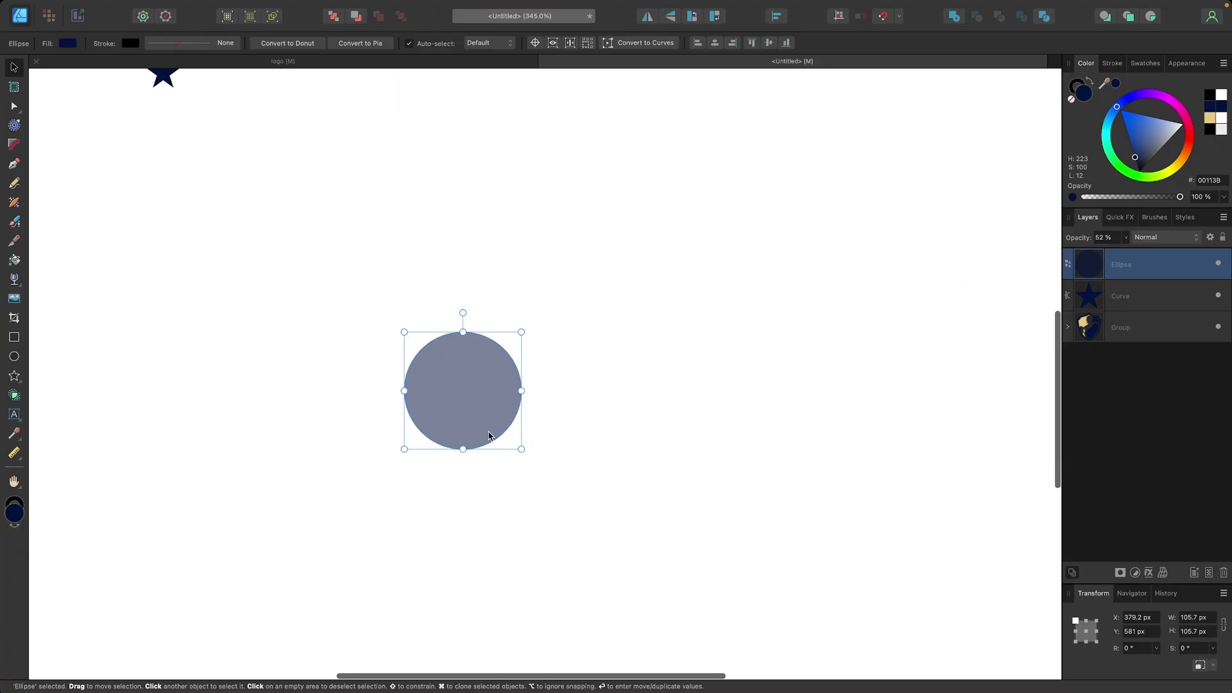
Duplicate the circle and place the copy level to its right, overlapping the original by about 31 px.
scroll(485, 400, "up", 5)
scroll(483, 399, "down", 1)
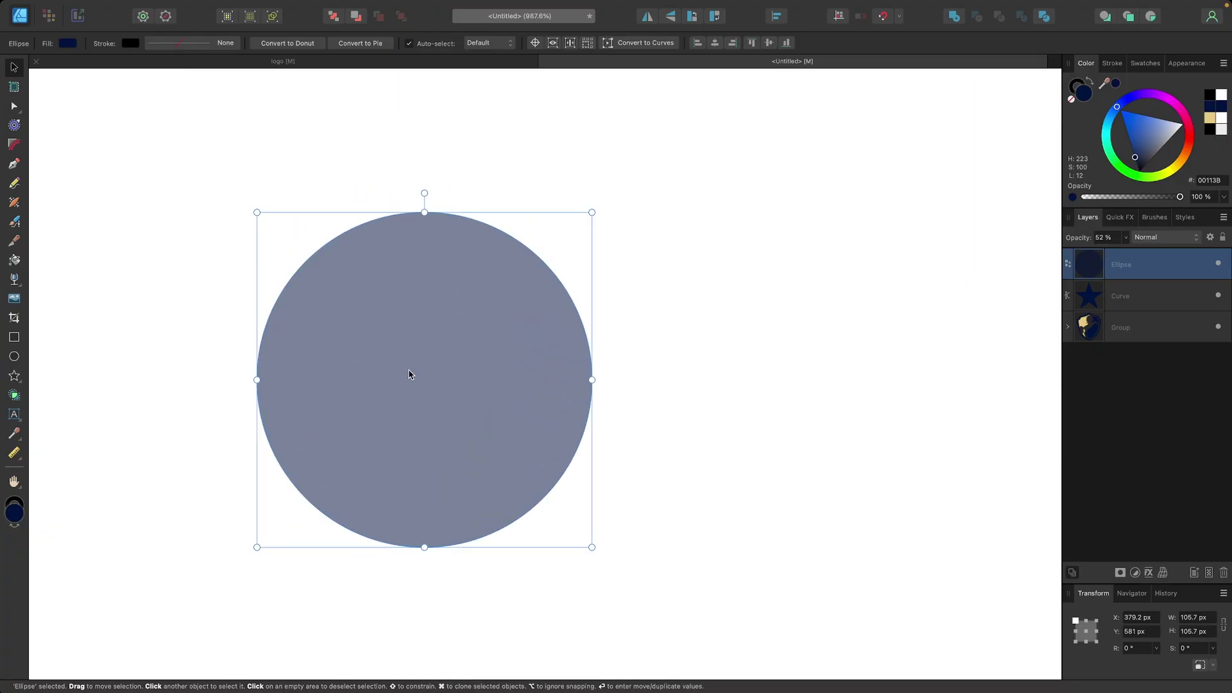
mouse_move(402, 374)
left_mouse_down()
mouse_move(640, 385)
mouse_move(621, 385)
left_mouse_up()
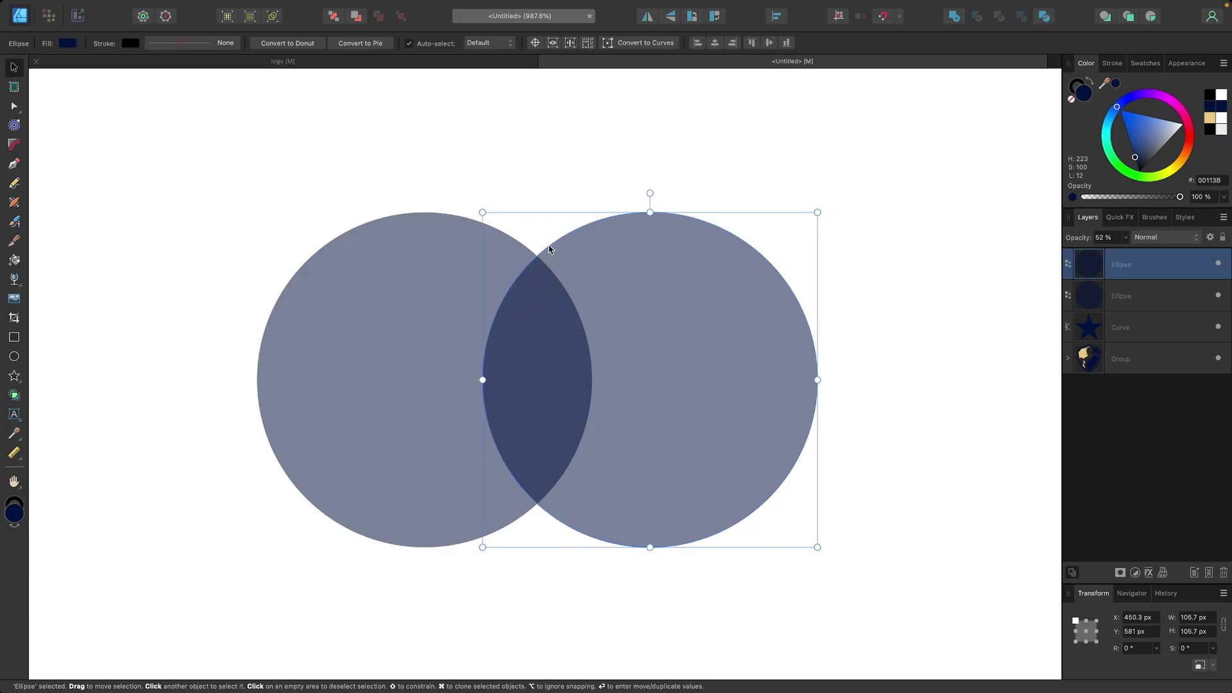
mouse_move(685, 340)
left_mouse_down()
mouse_move(581, 339)
mouse_move(701, 352)
mouse_move(701, 327)
mouse_move(695, 335)
left_mouse_up()
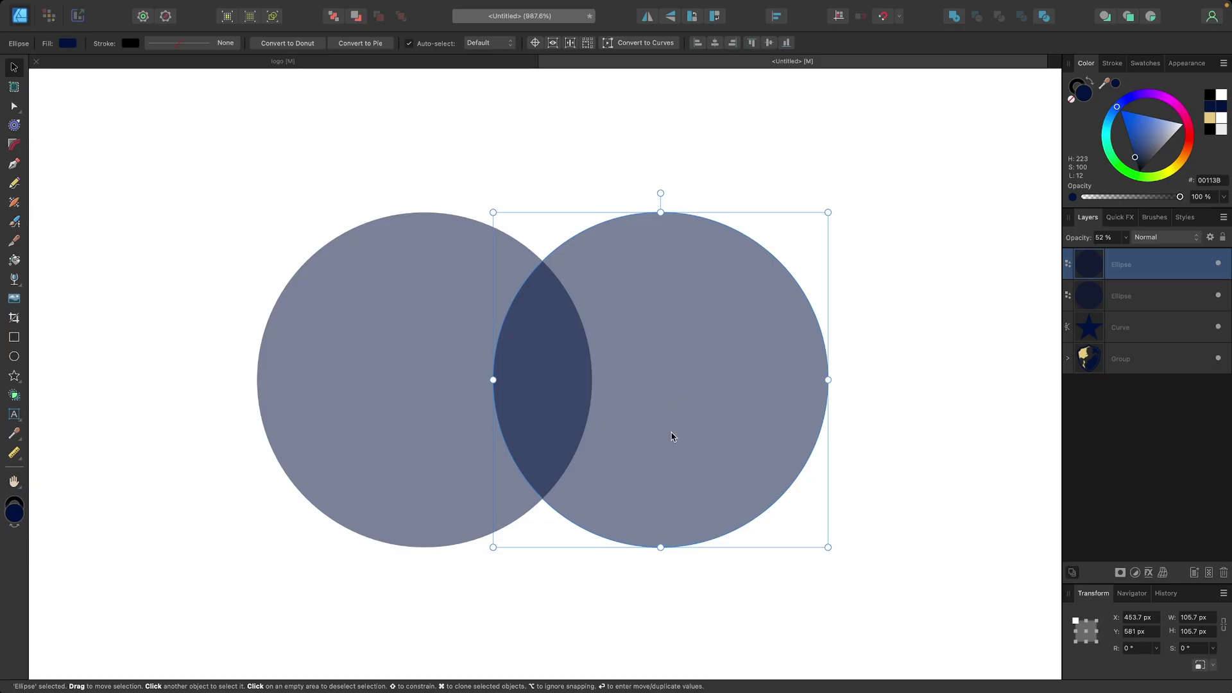
Intersect the two circles into a single leaf shape and set its opacity to 100%.
left_click_drag(940, 597, 160, 160)
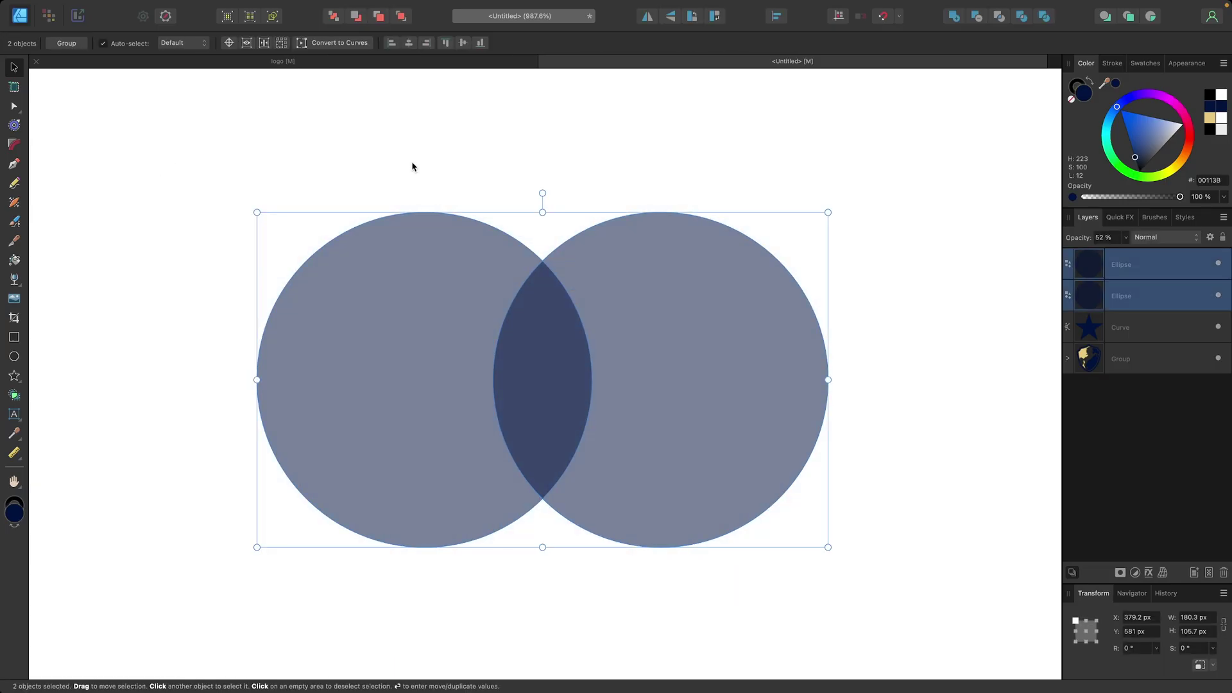
left_click(995, 21)
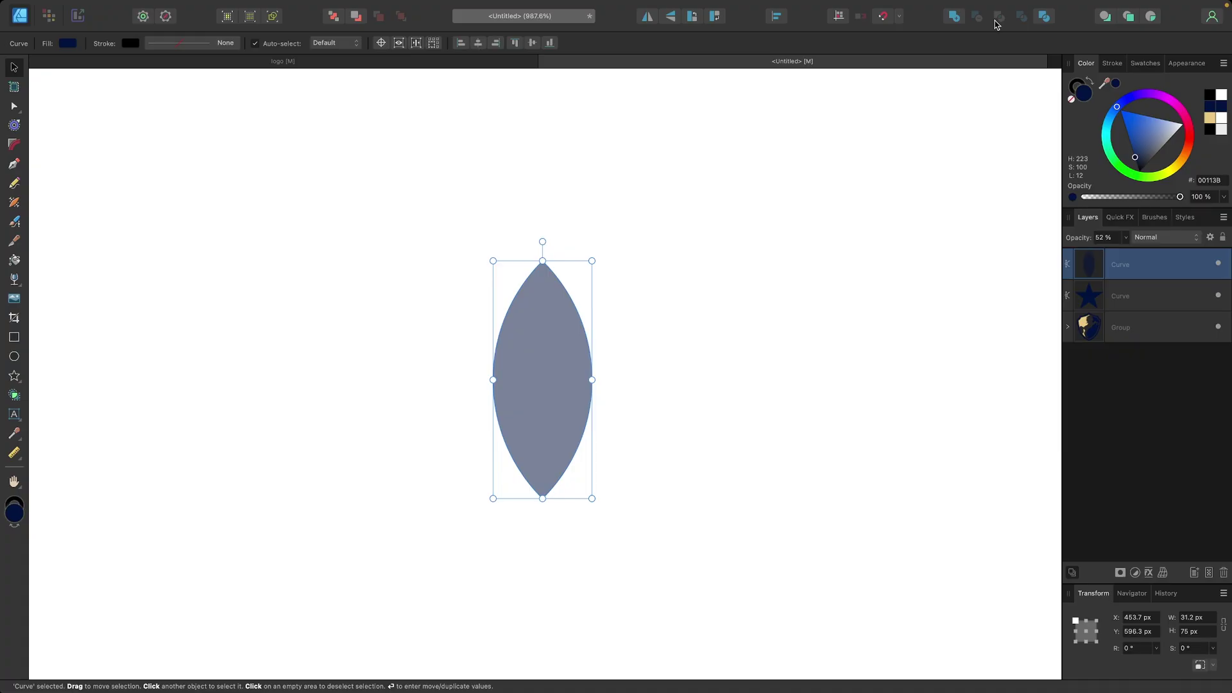
left_click(1124, 238)
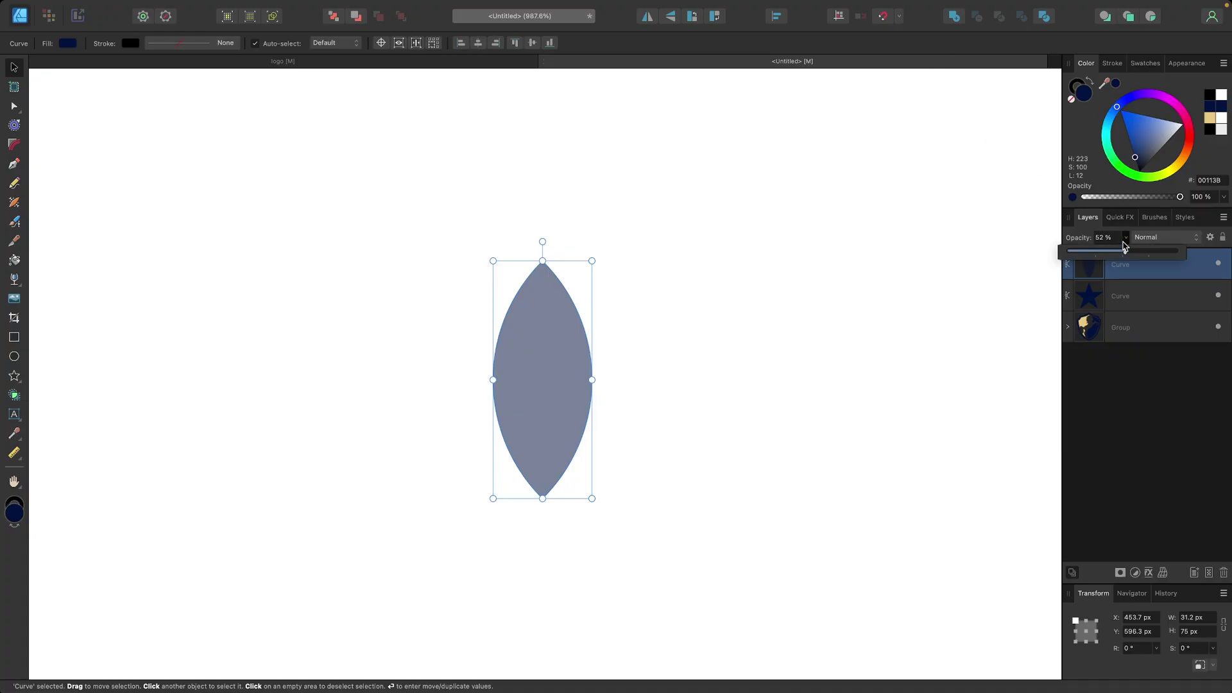
left_click_drag(1127, 255, 1205, 259)
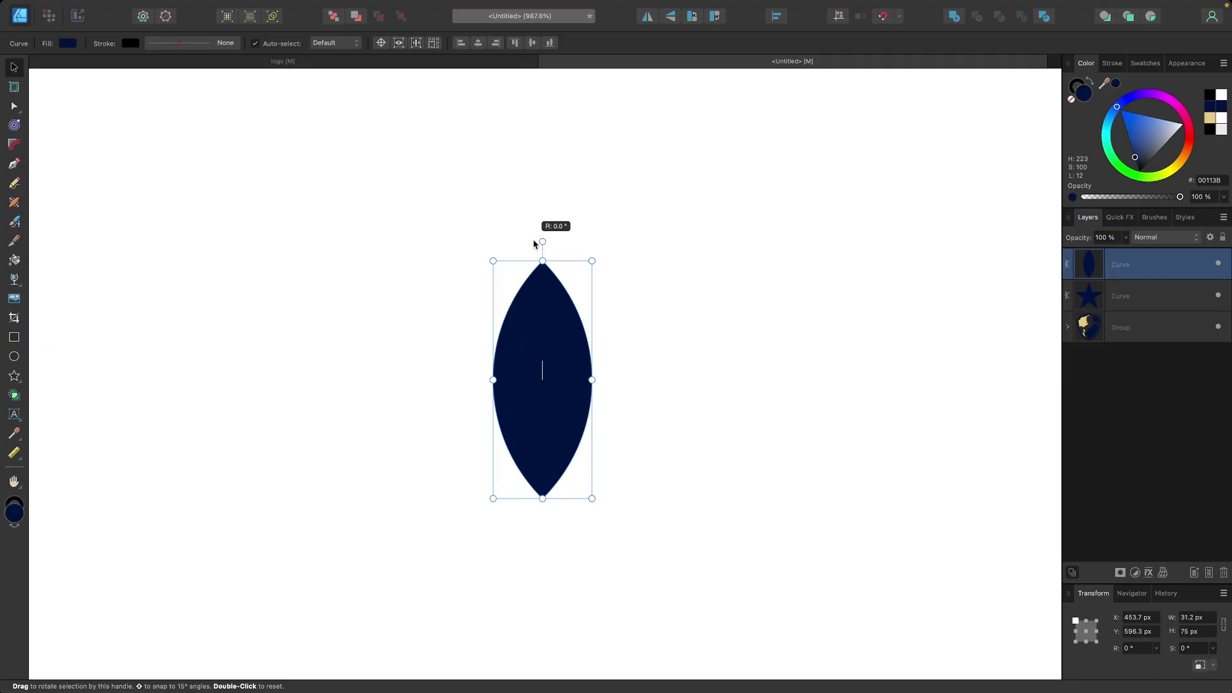
Rotate the leaf 30° and place a horizontally flipped copy close beside it to form a V-shaped pair.
left_click_drag(541, 242, 486, 263)
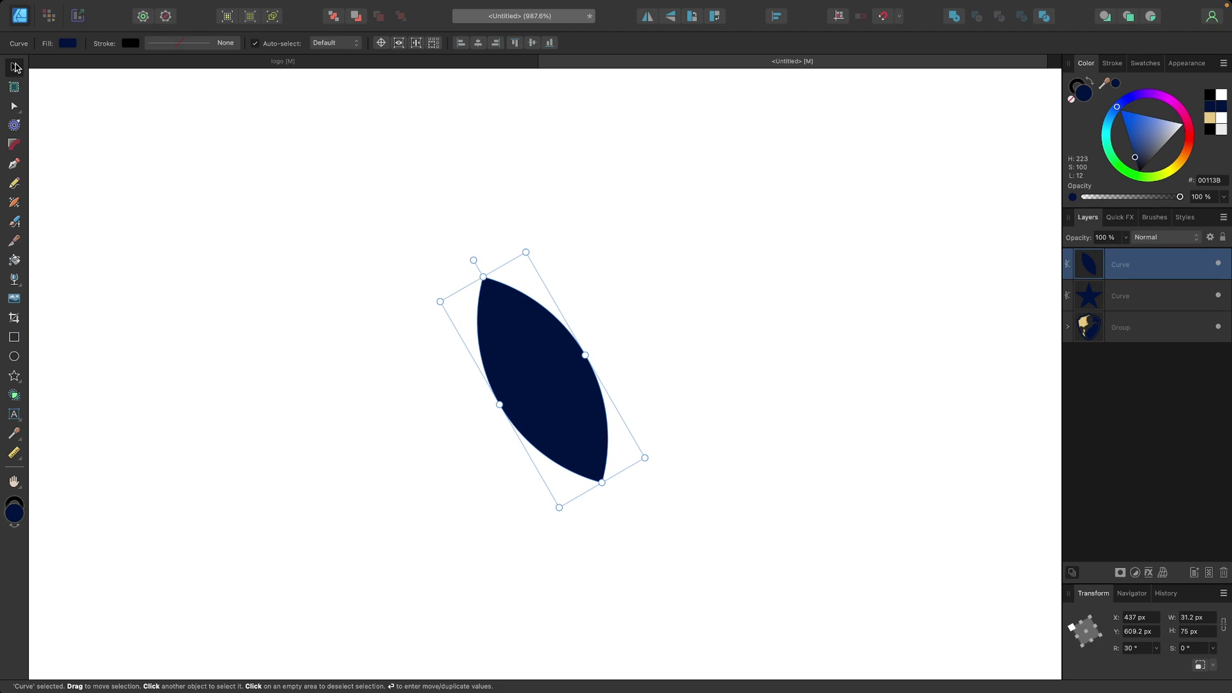
mouse_move(527, 371)
left_mouse_down()
mouse_move(392, 359)
mouse_move(453, 340)
mouse_move(537, 348)
left_mouse_up()
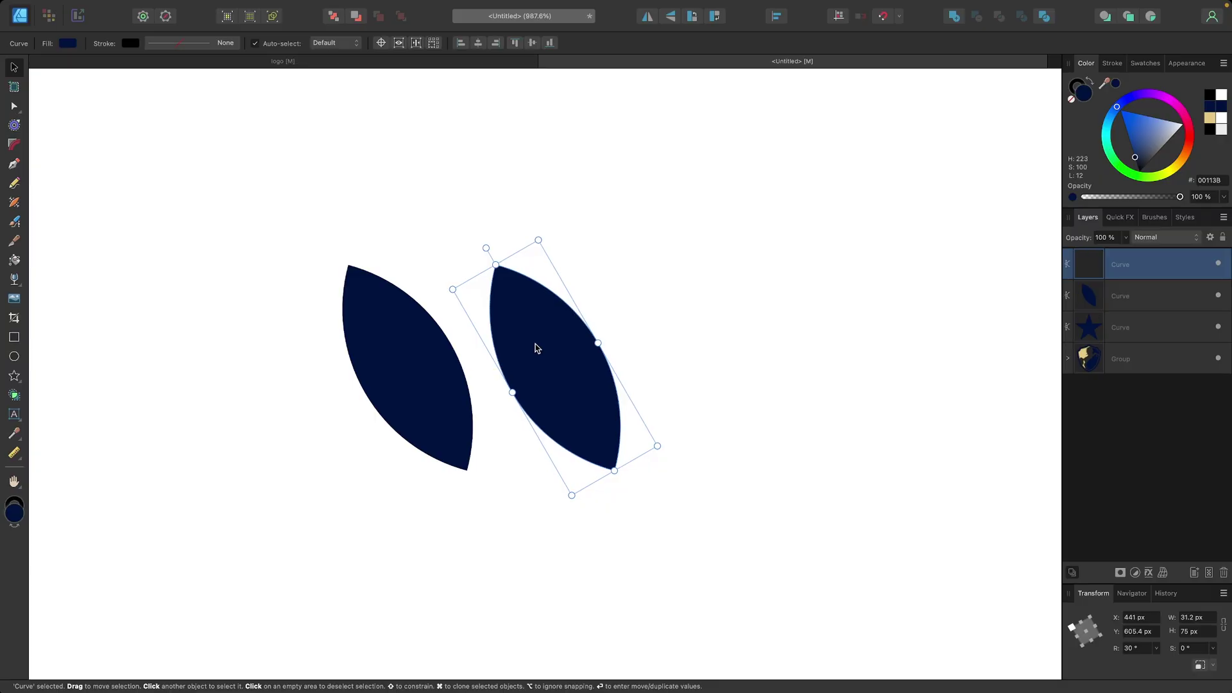
left_click(650, 17)
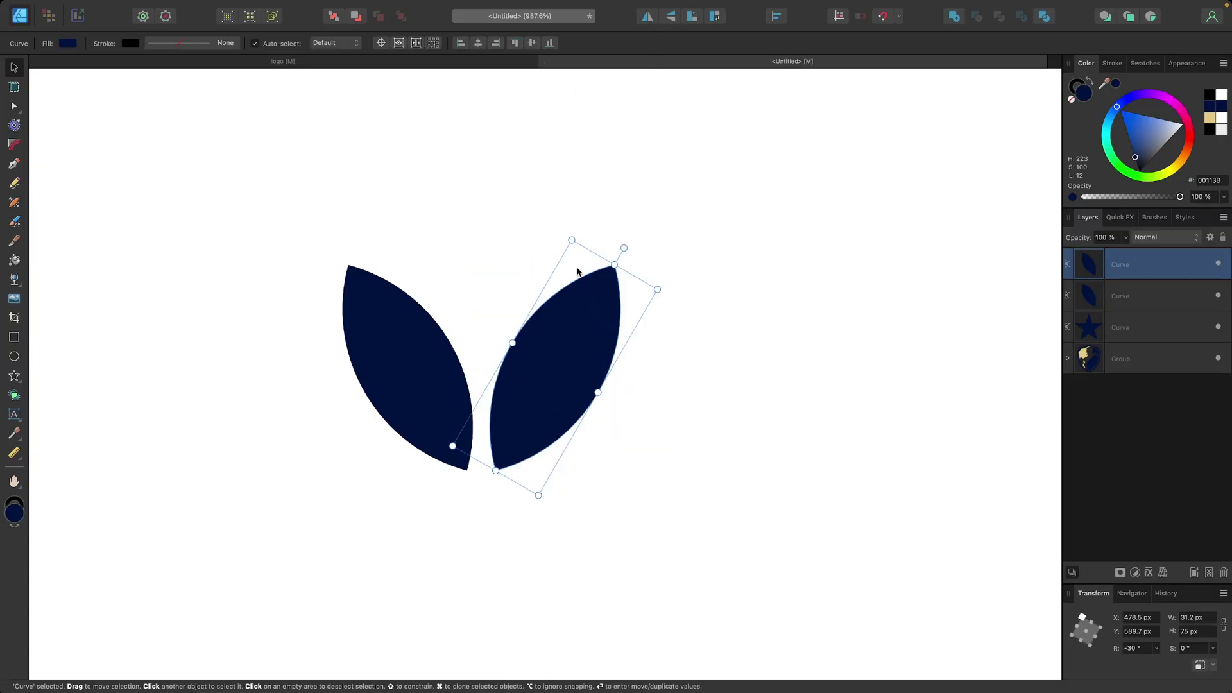
mouse_move(556, 381)
left_mouse_down()
mouse_move(550, 369)
mouse_move(567, 377)
left_mouse_up()
scroll(569, 377, "down", 5)
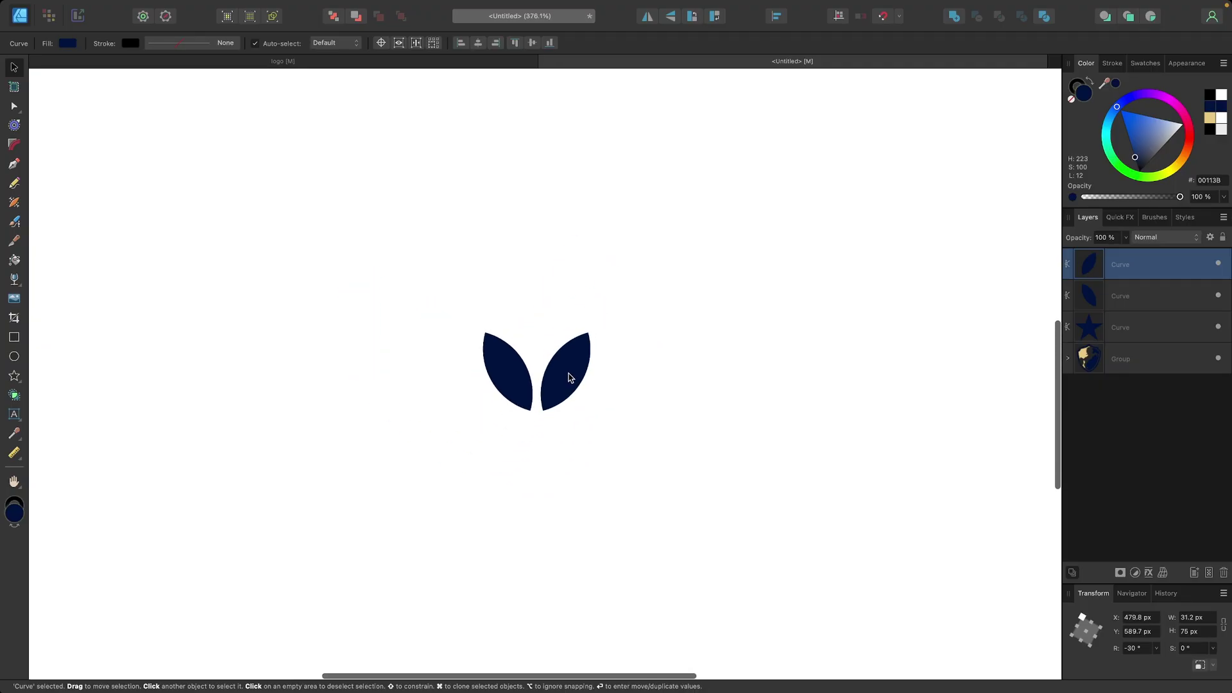
Fill the right leaf with the gold (E5CA87) sampled from the shield.
scroll(569, 377, "up", 3)
left_click(708, 483)
left_click_drag(709, 483, 547, 452)
left_click(571, 343)
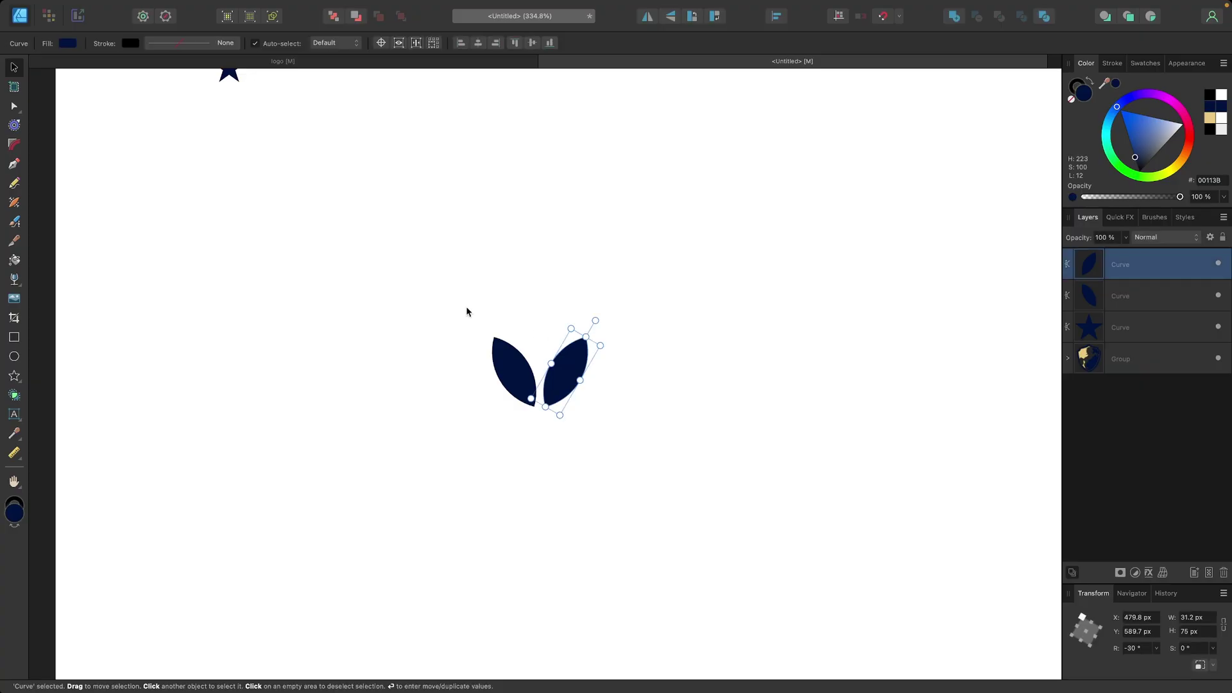
scroll(361, 276, "up", 5)
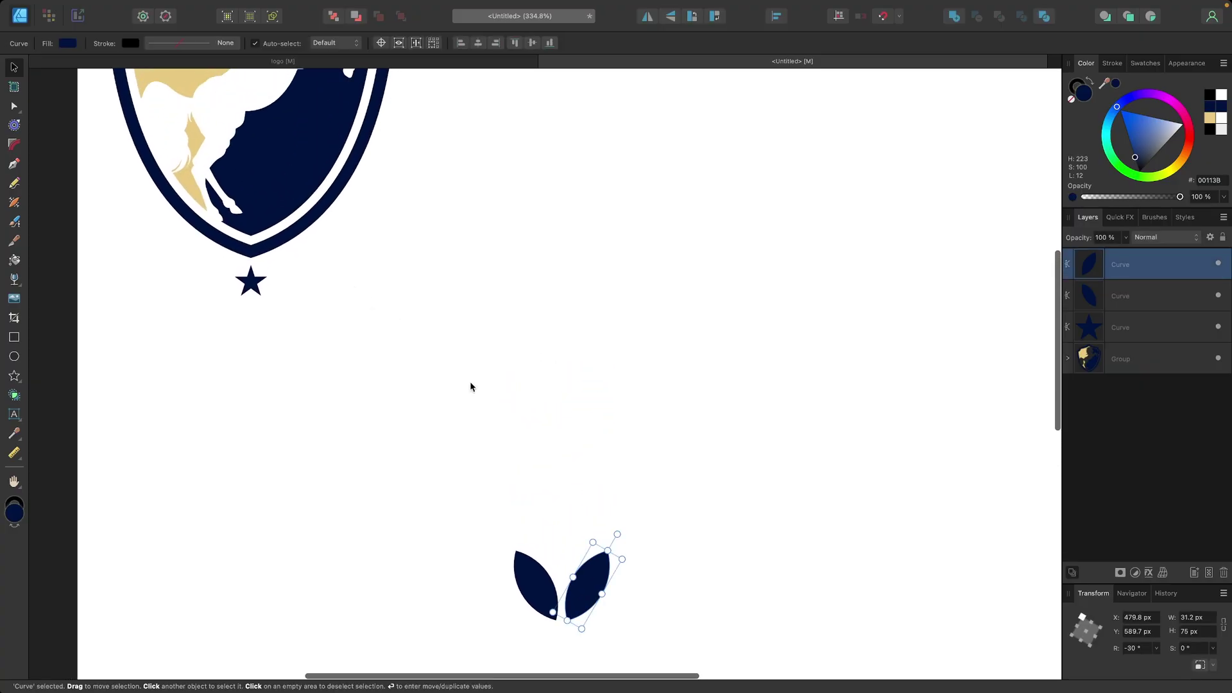
scroll(210, 107, "up", 3)
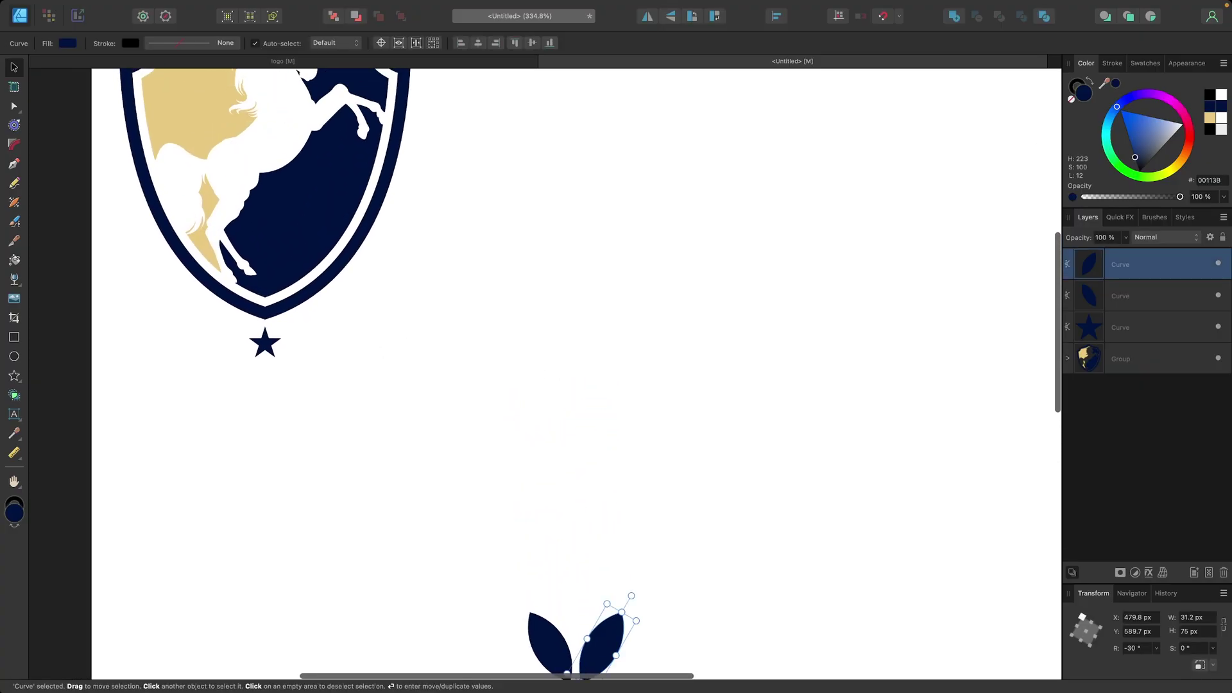
left_click_drag(1104, 82, 209, 121)
left_click(1115, 84)
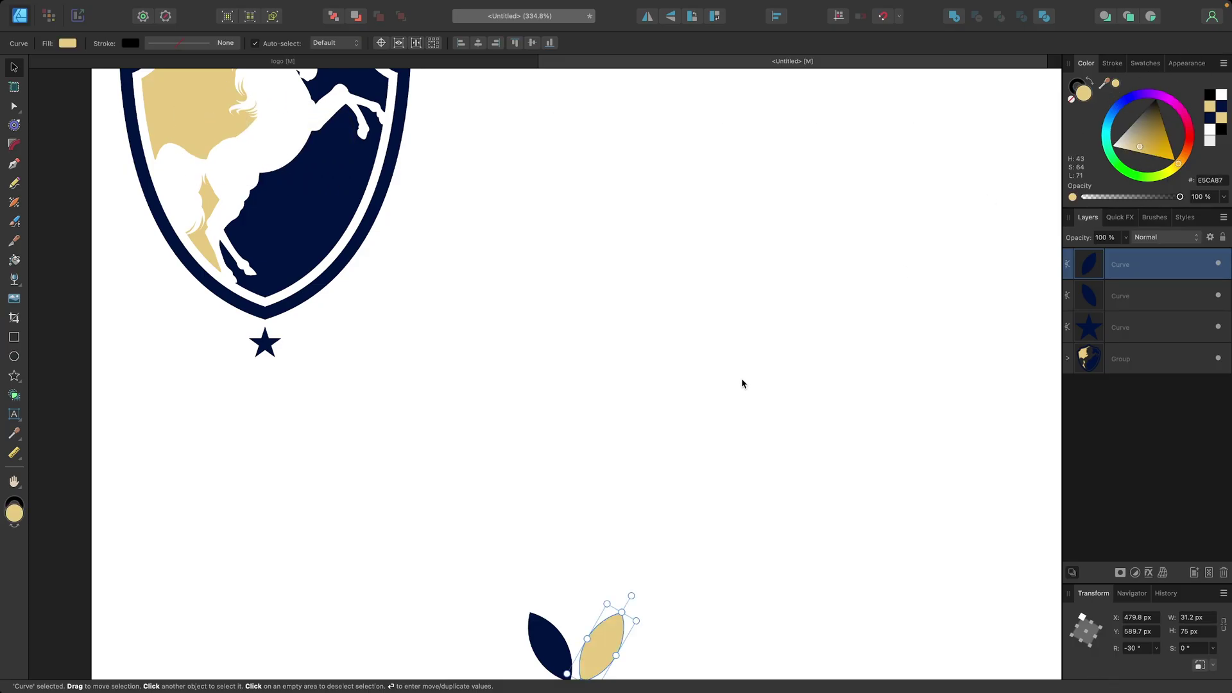
Duplicate the navy and gold leaf pair directly above itself, rotated about 10.3° clockwise and shifted slightly right to begin a curve.
scroll(741, 378, "down", 5)
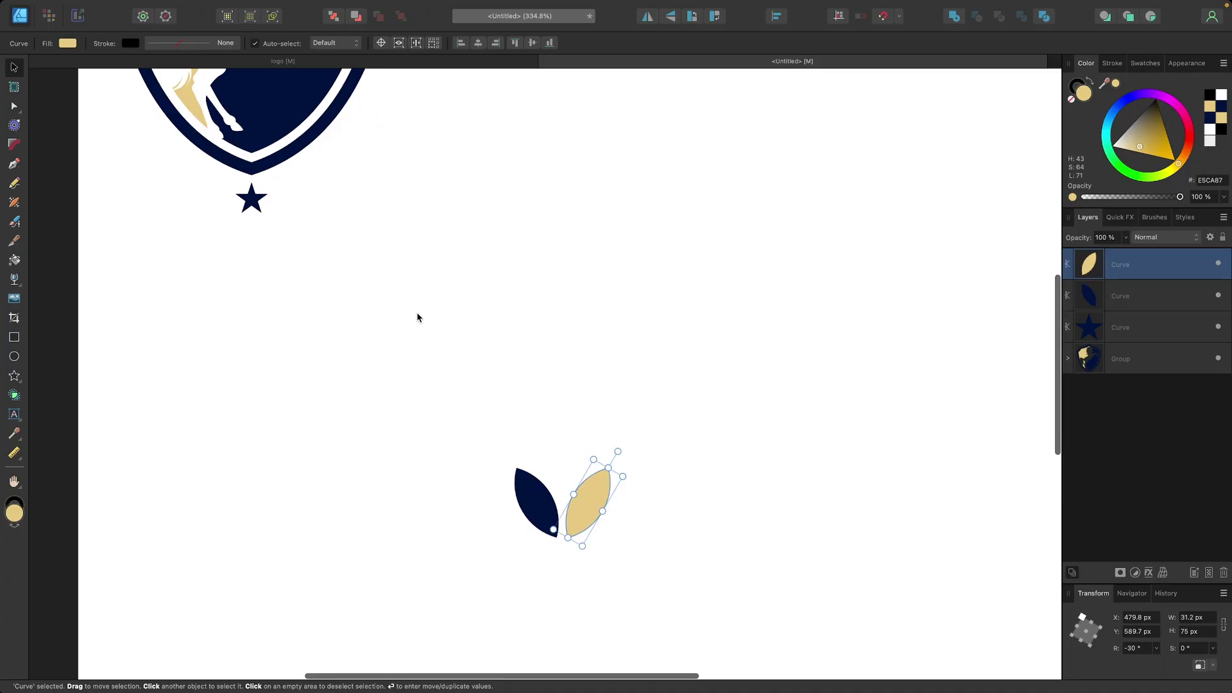
scroll(535, 437, "up", 3)
scroll(535, 437, "down", 2)
scroll(535, 437, "right", 2)
left_click_drag(814, 590, 295, 346)
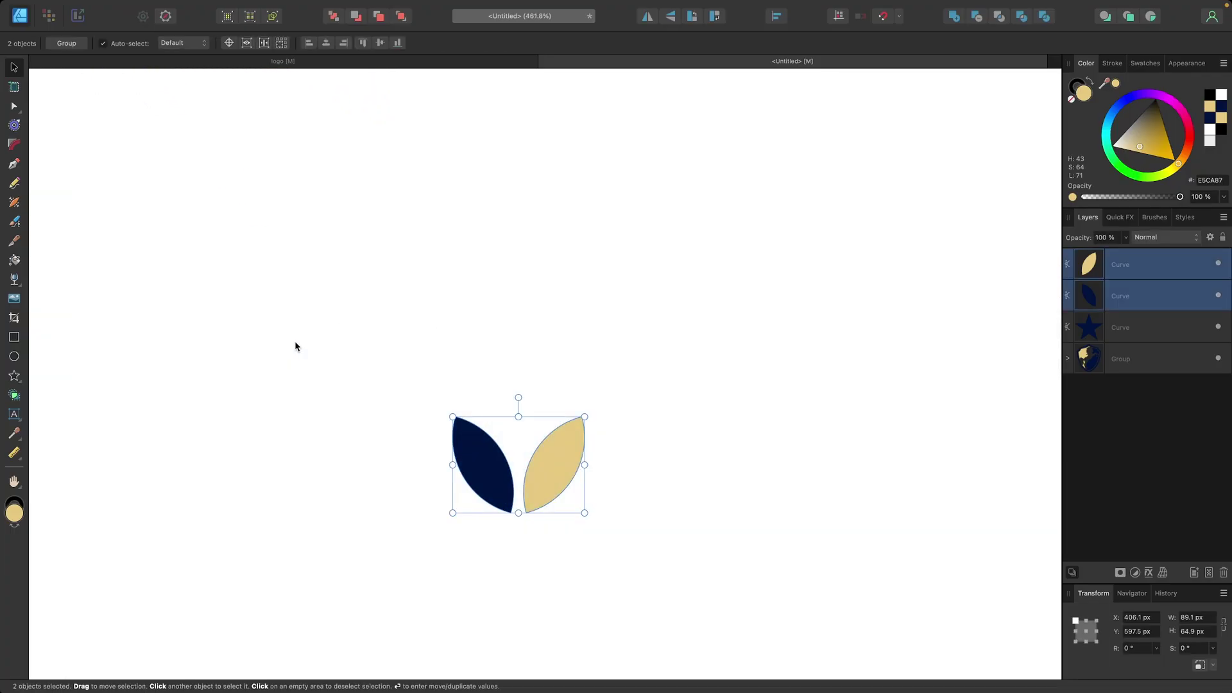
scroll(387, 332, "down", 2)
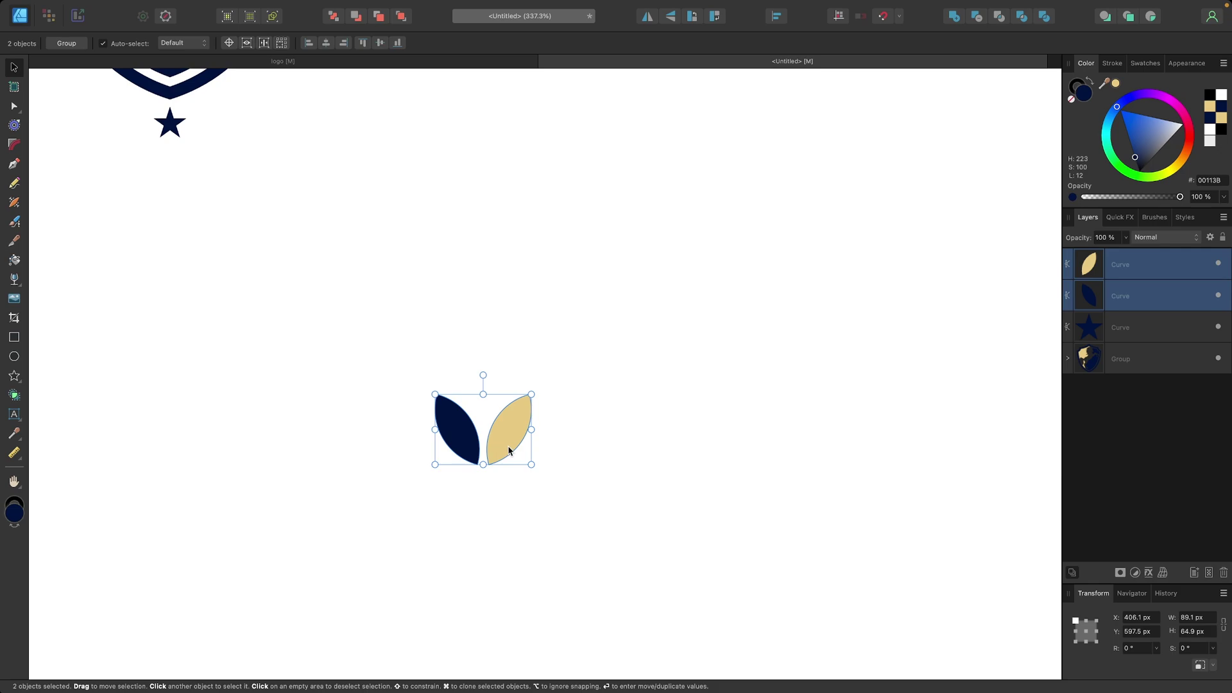
left_click_drag(508, 450, 507, 385)
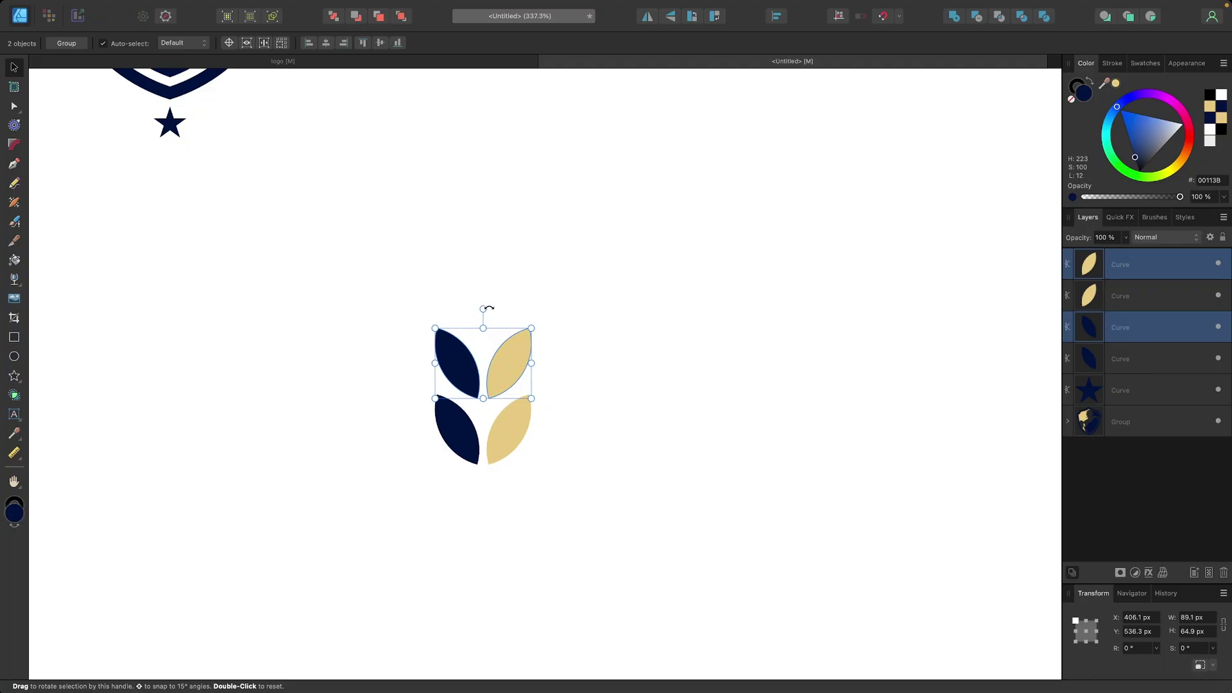
left_click_drag(487, 309, 494, 309)
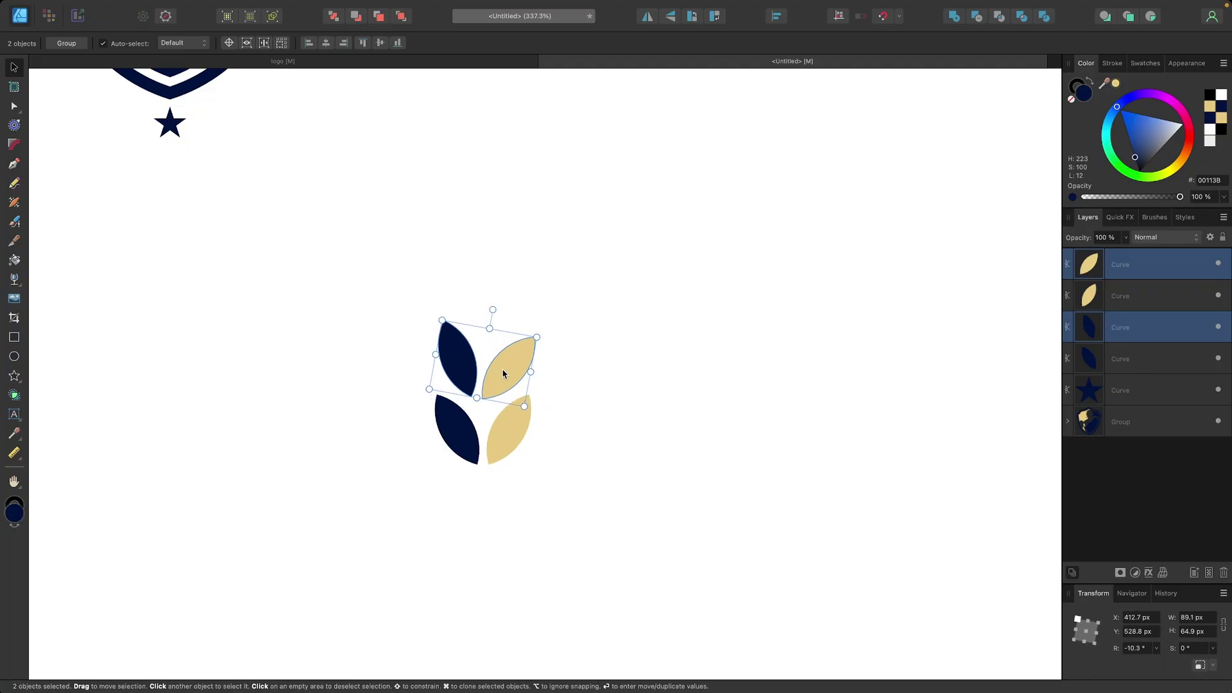
left_click_drag(503, 372, 511, 367)
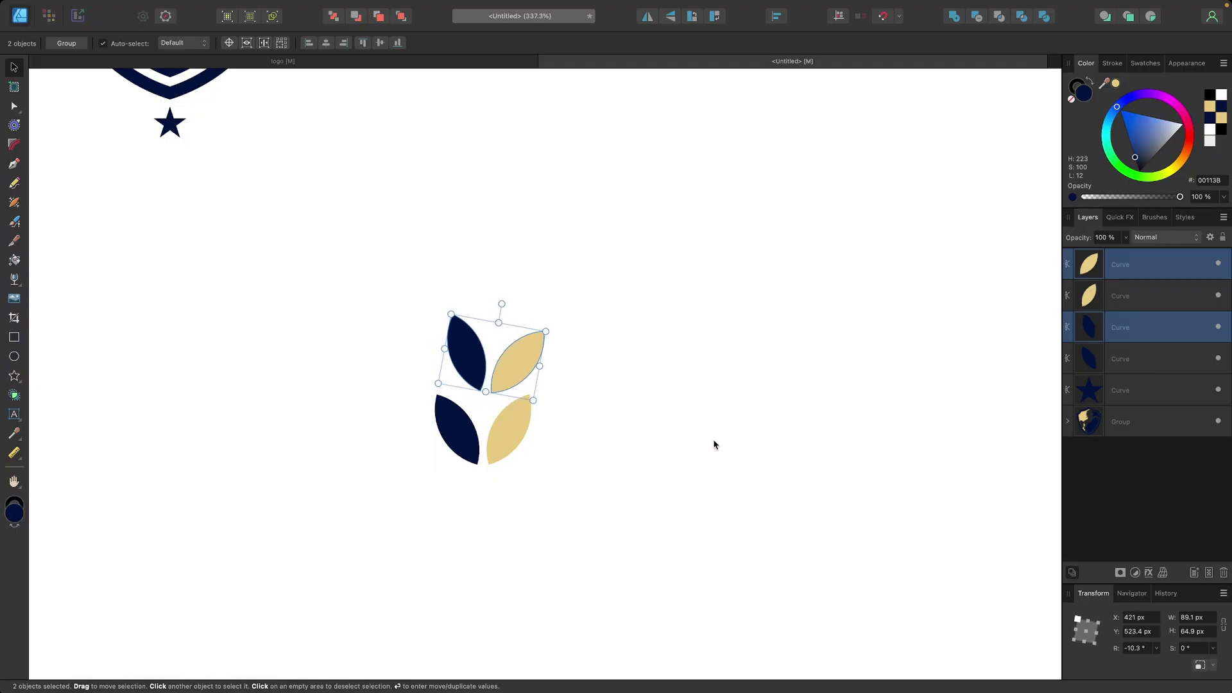
Repeat the duplication with the same offset and rotation eight times to form a curved branch of leaf pairs.
scroll(714, 444, "down", 5)
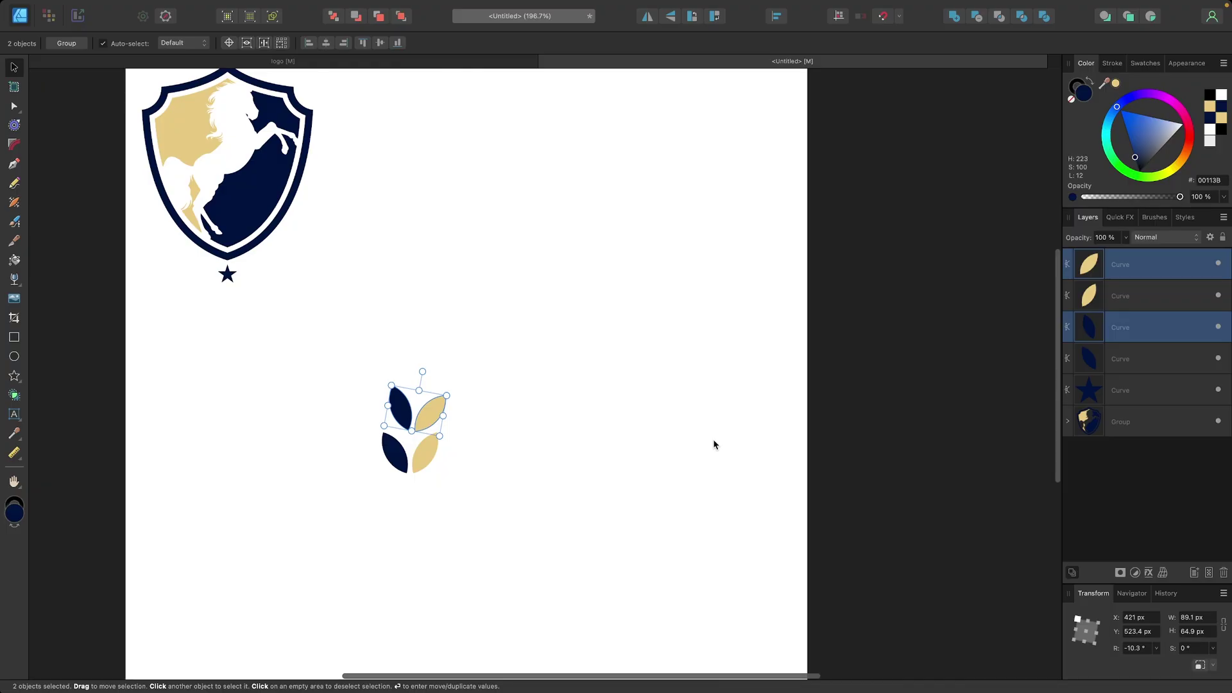
key("super+j")
key("super+j")
key("super+j")
key("super+j")
key("super+j")
key("super+j")
key("super+j")
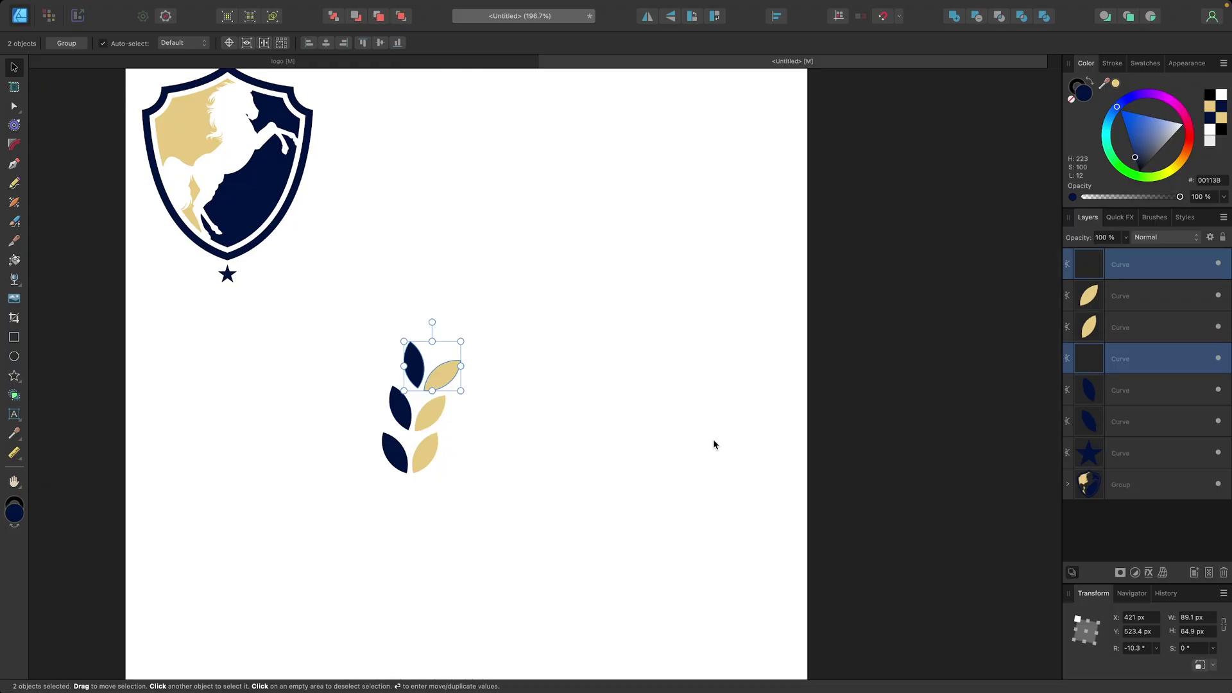
key("super+j")
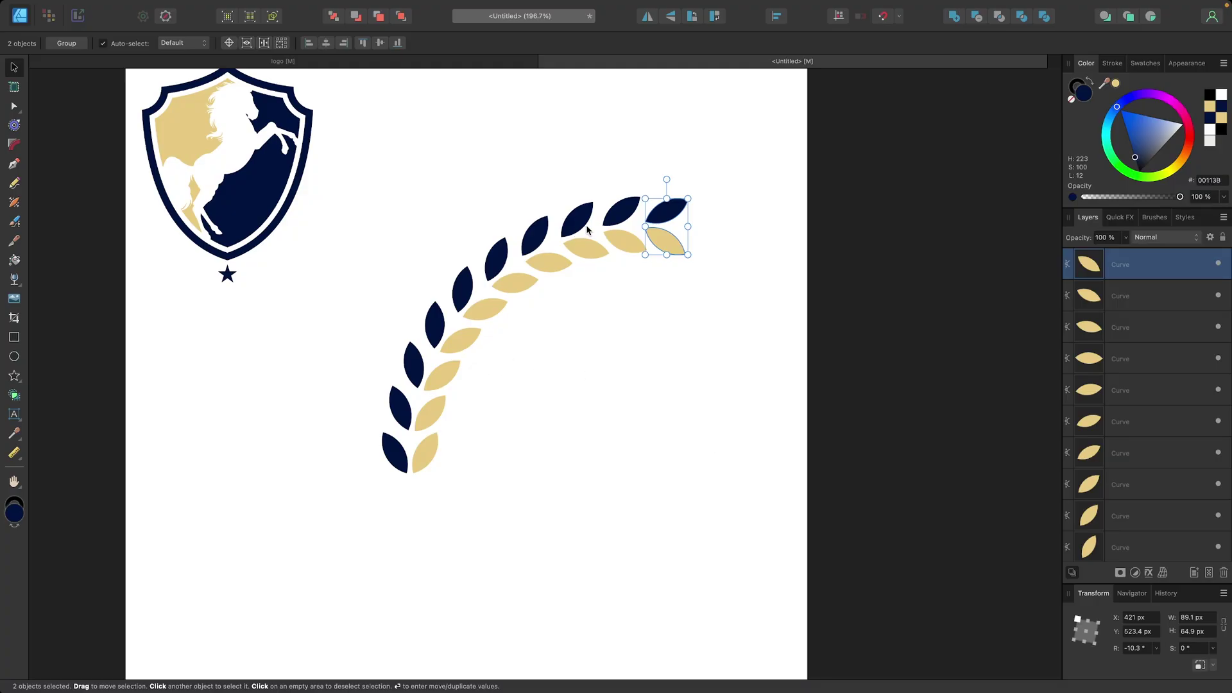
Copy the outermost navy leaf, rotate it to -90° and place it as the tip at the end of the branch.
scroll(667, 190, "up", 5)
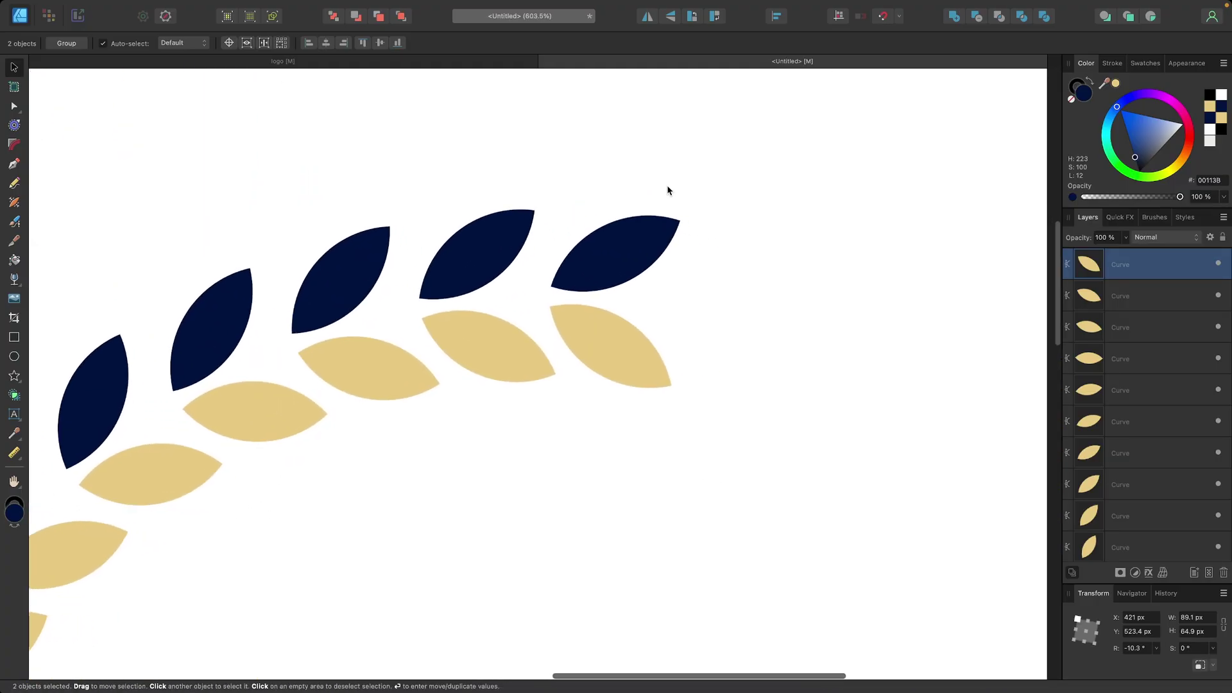
scroll(733, 274, "down", 1)
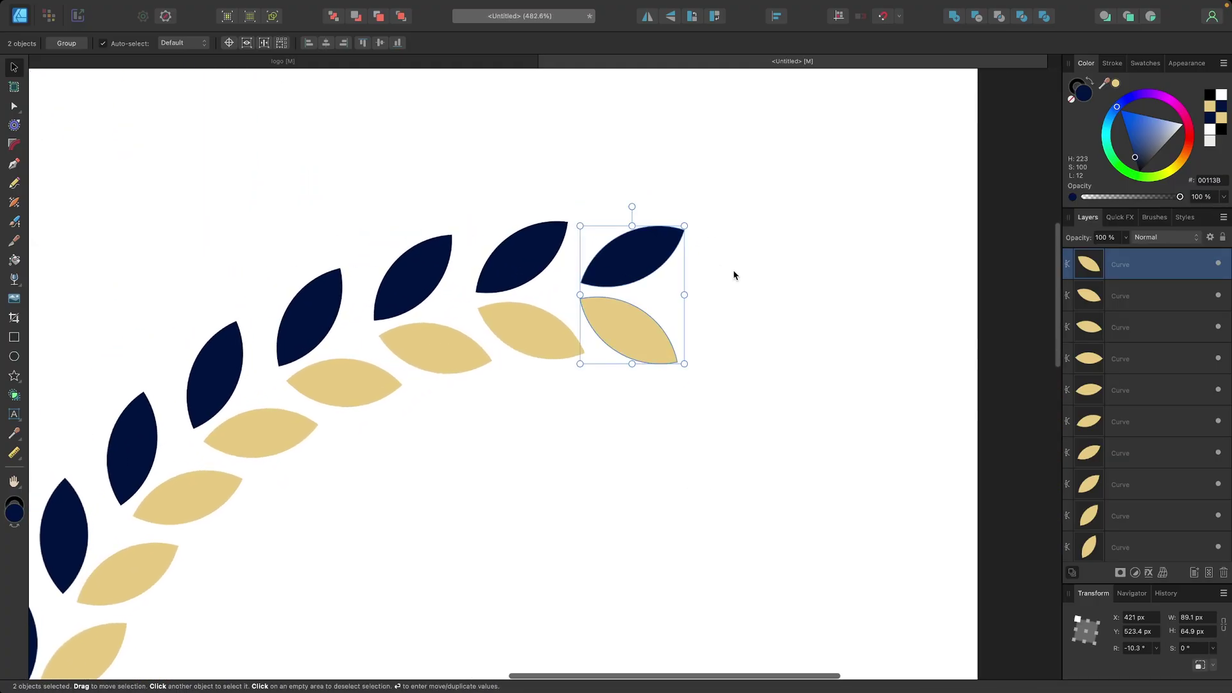
left_click(734, 273)
left_click(603, 266)
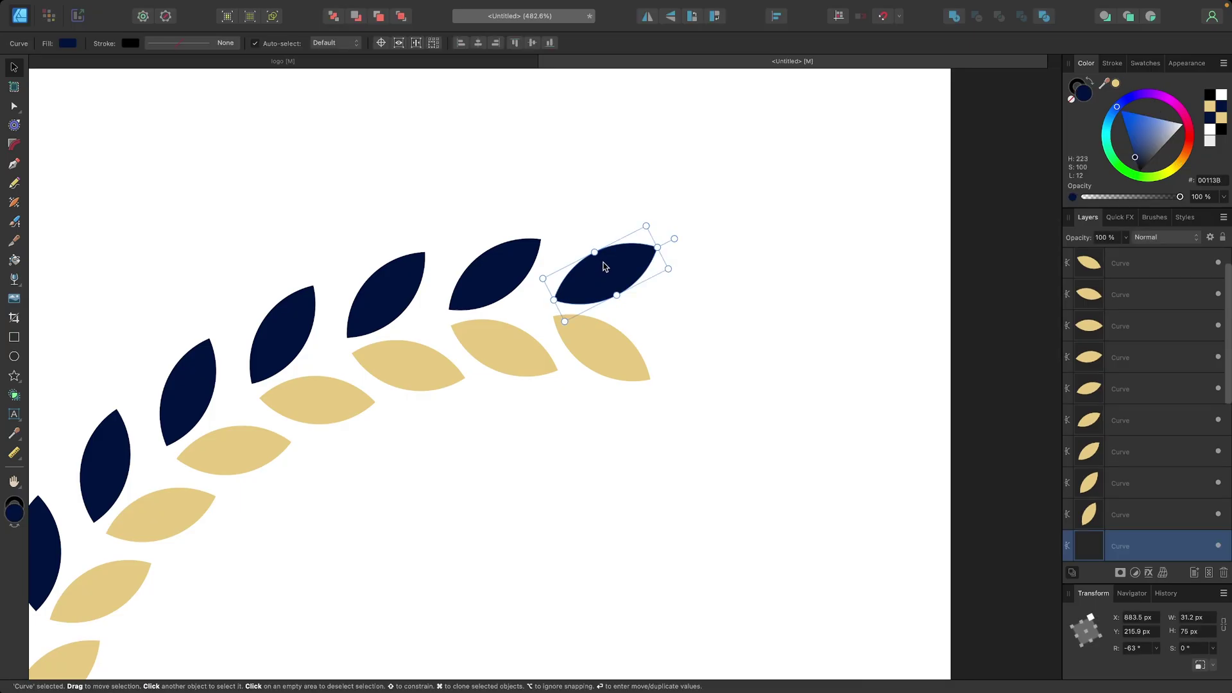
left_click_drag(601, 278, 735, 275)
mouse_move(811, 238)
left_mouse_down()
mouse_move(814, 275)
mouse_move(753, 310)
mouse_move(726, 309)
left_mouse_up()
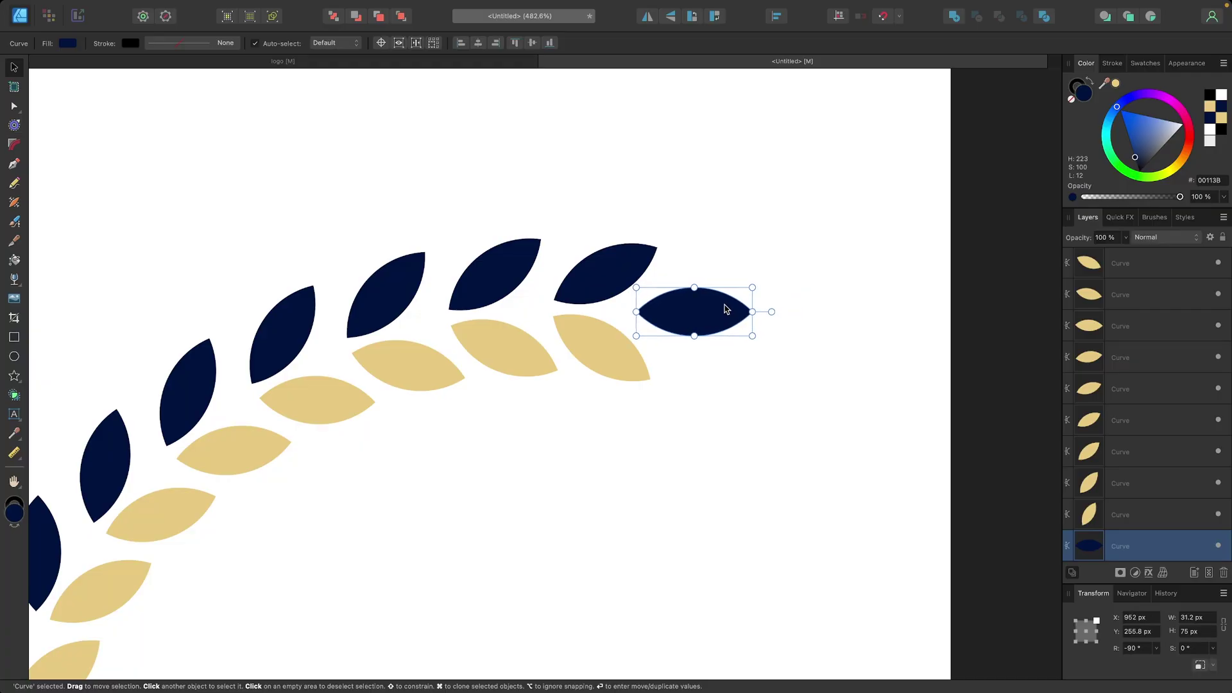
Group all the leaves of the branch together.
scroll(725, 308, "down", 5)
left_click_drag(788, 604, 329, 199)
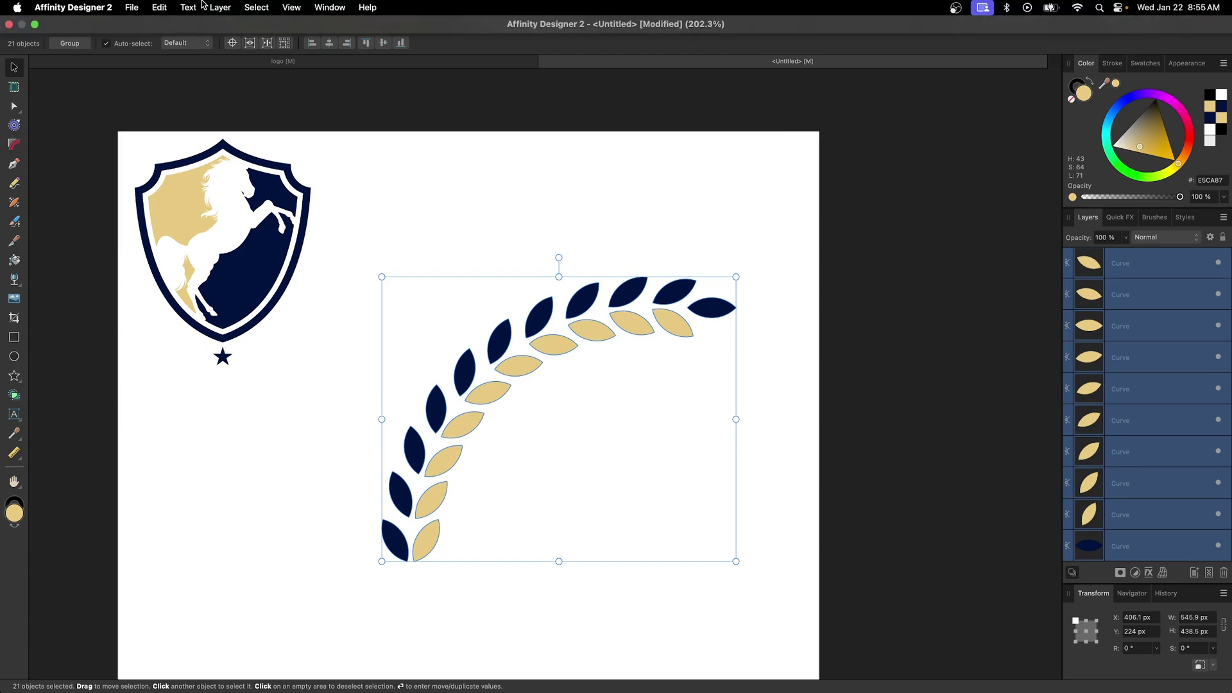
left_click(220, 7)
left_click(247, 30)
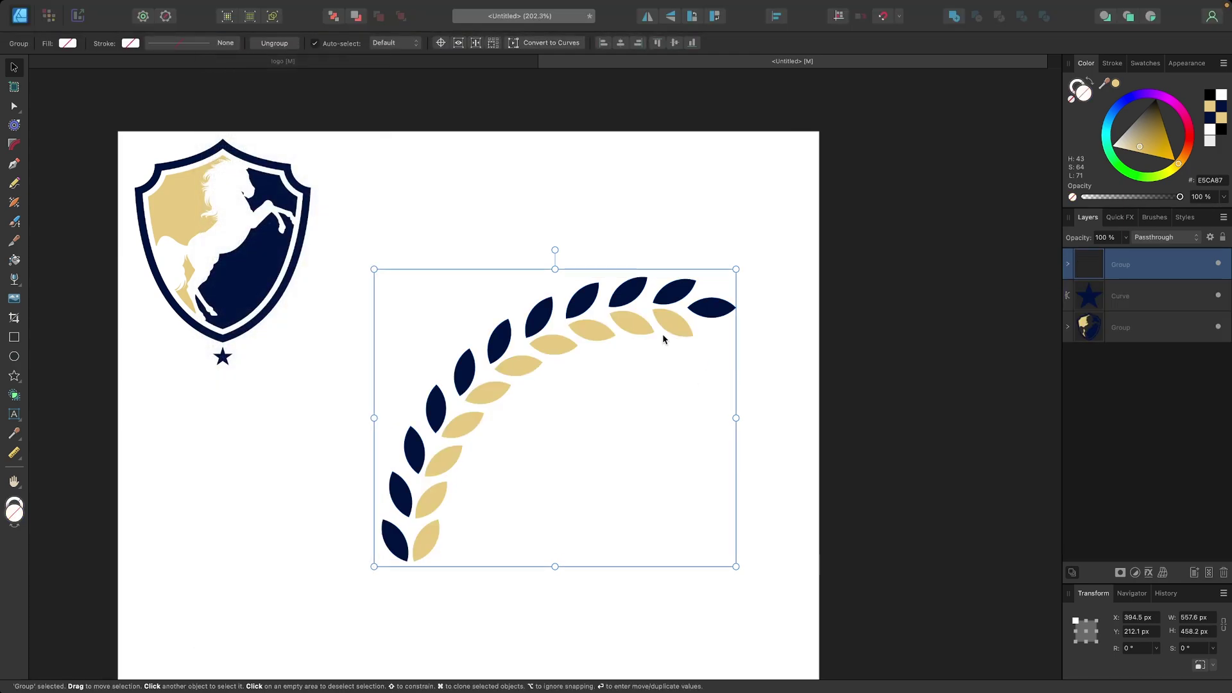
Rotate the leaf branch to 90°, shrink it to about 230 × 189 px and place it below the shield.
left_click_drag(553, 249, 416, 401)
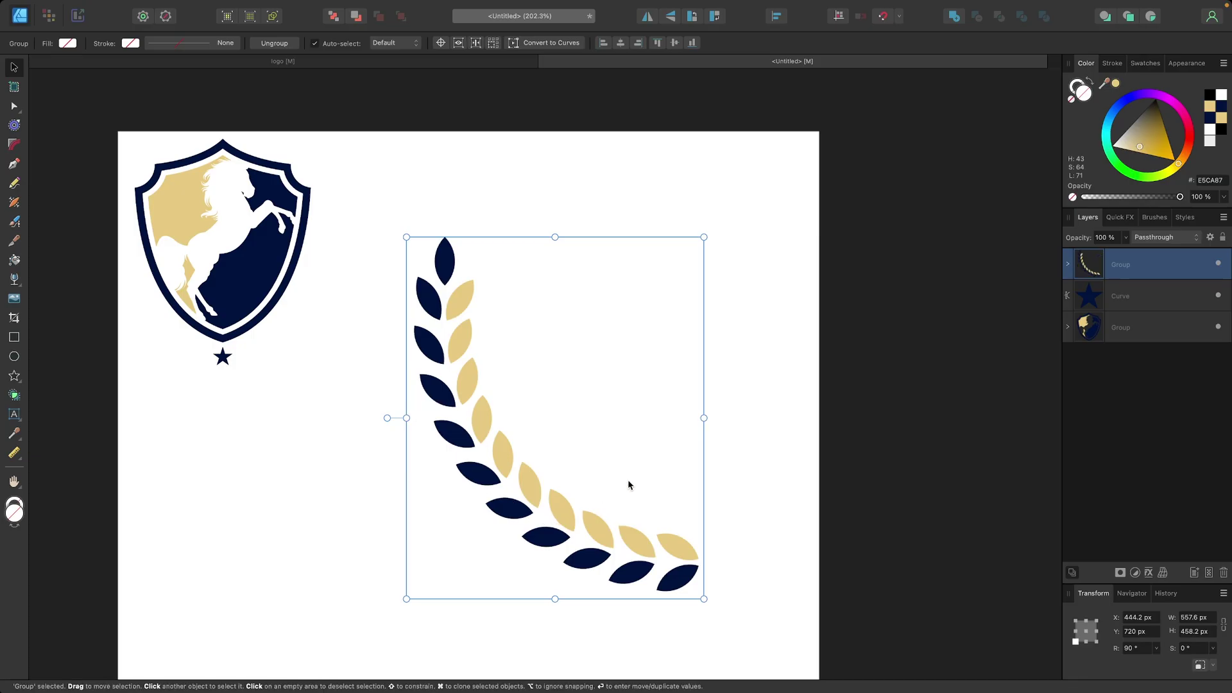
left_click_drag(704, 417, 529, 415)
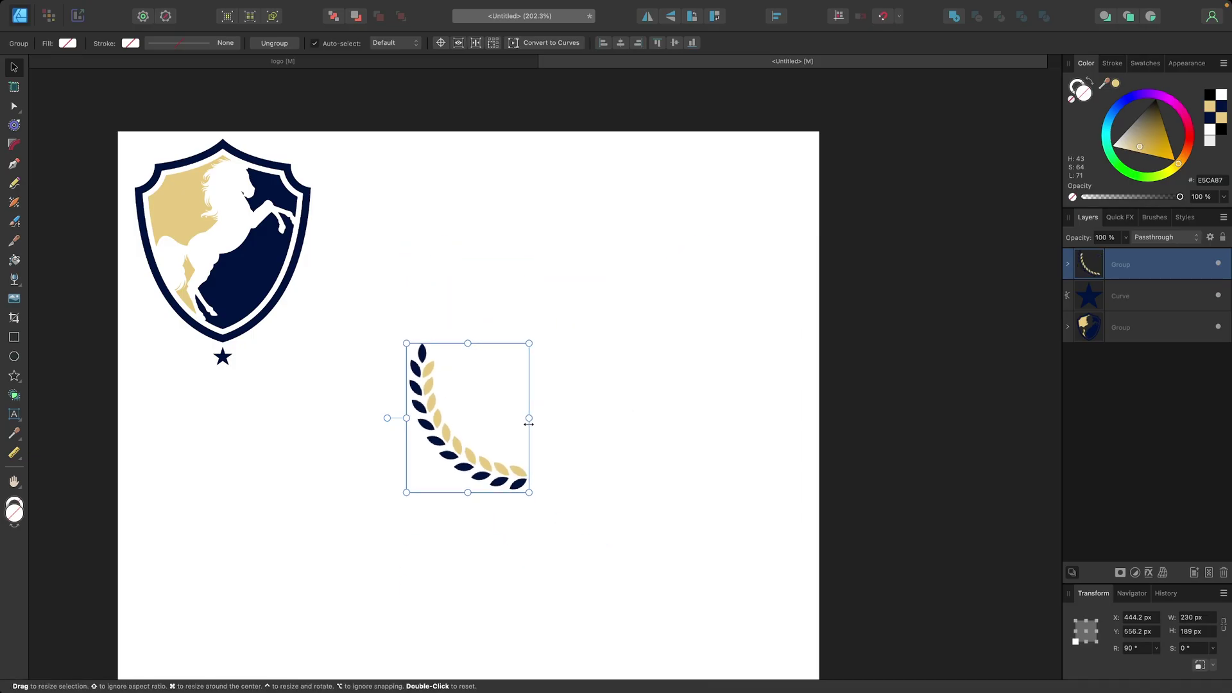
scroll(527, 420, "down", 3)
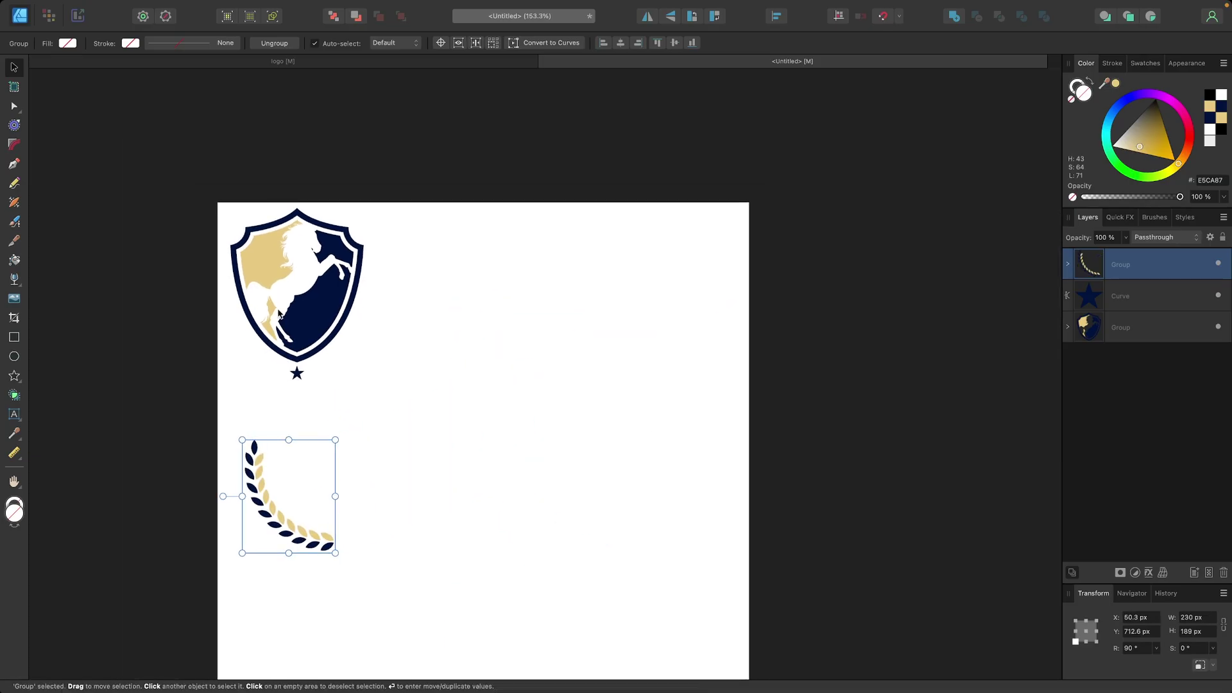
left_click_drag(280, 287, 471, 449)
left_click_drag(293, 312, 459, 440)
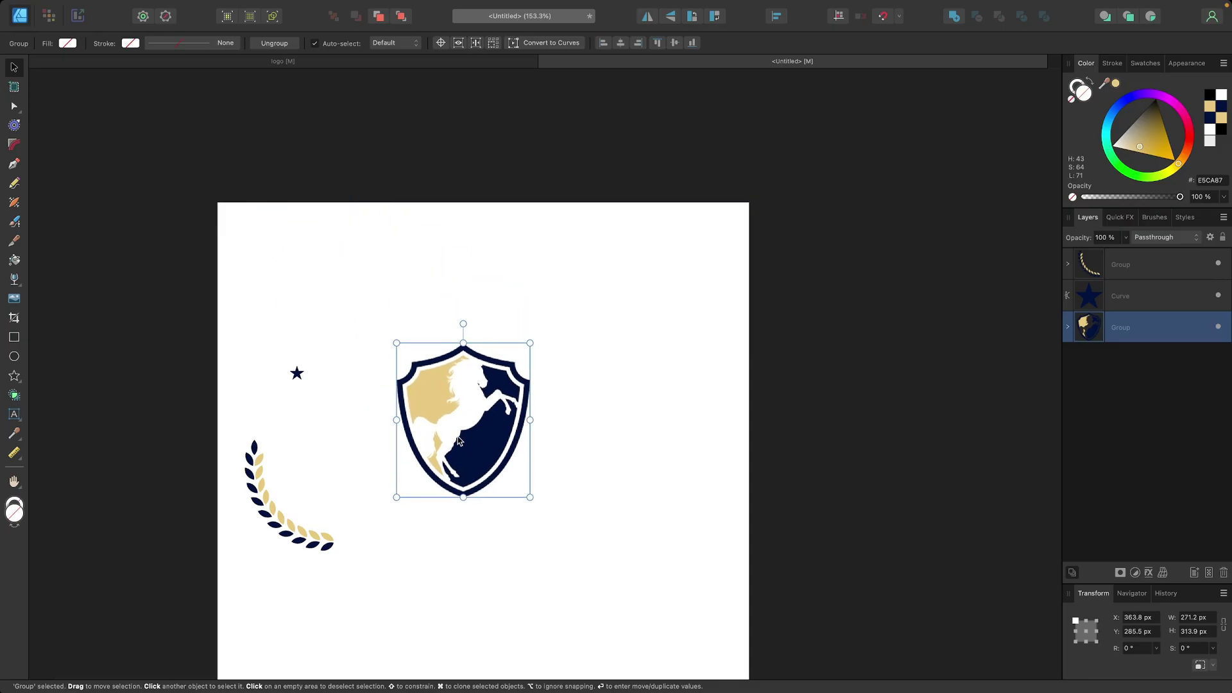
scroll(539, 271, "down", 2)
left_click(620, 42)
left_click(674, 42)
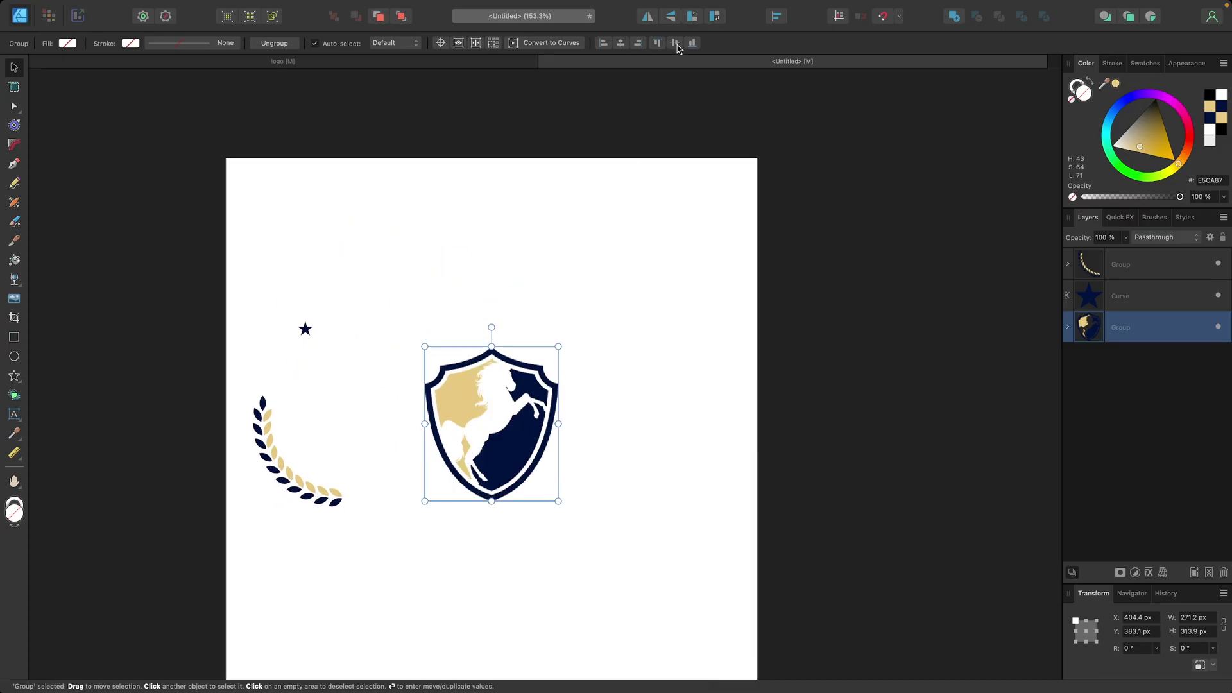
scroll(670, 279, "down", 3)
key("super+z")
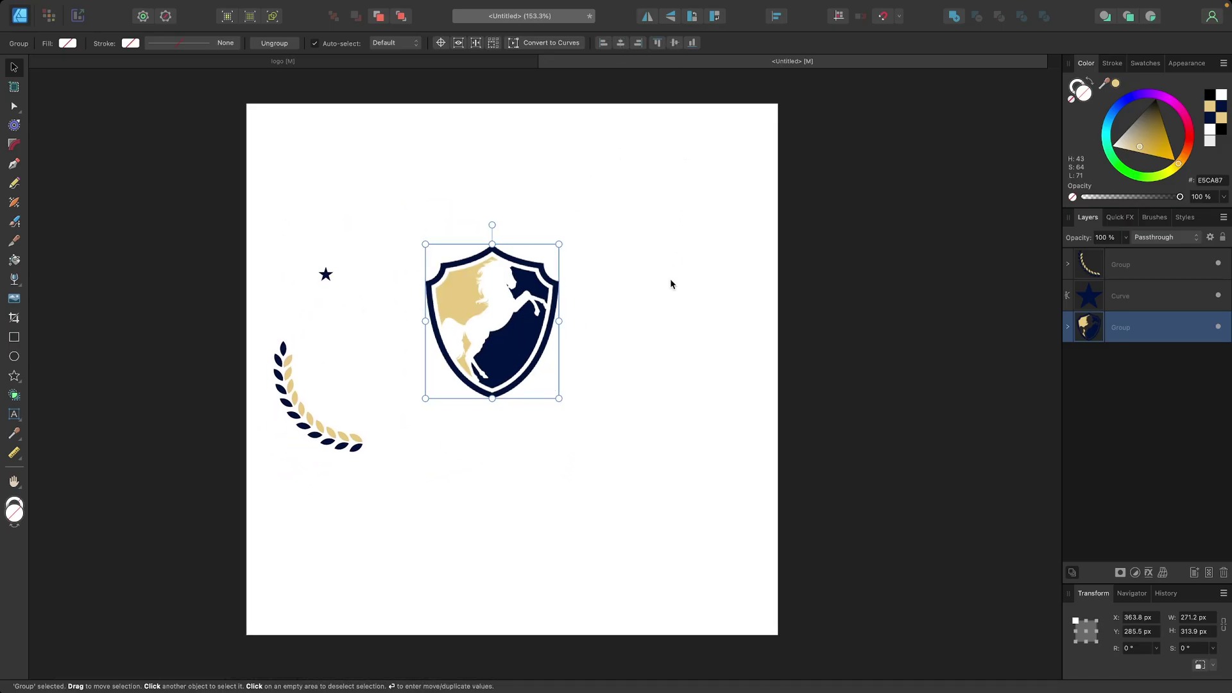
key("super+z")
key("super+z")
Group the shield and the star below it together.
left_click(503, 336)
left_click_drag(502, 337, 205, 80)
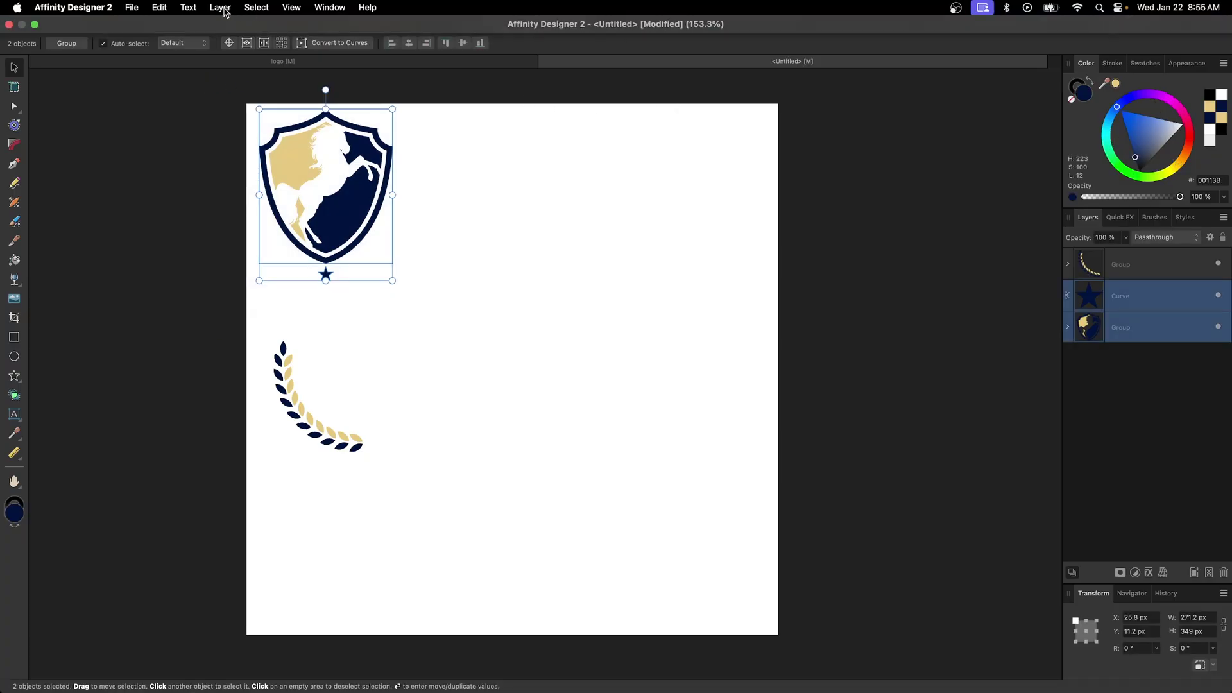
left_click(225, 11)
left_click(229, 23)
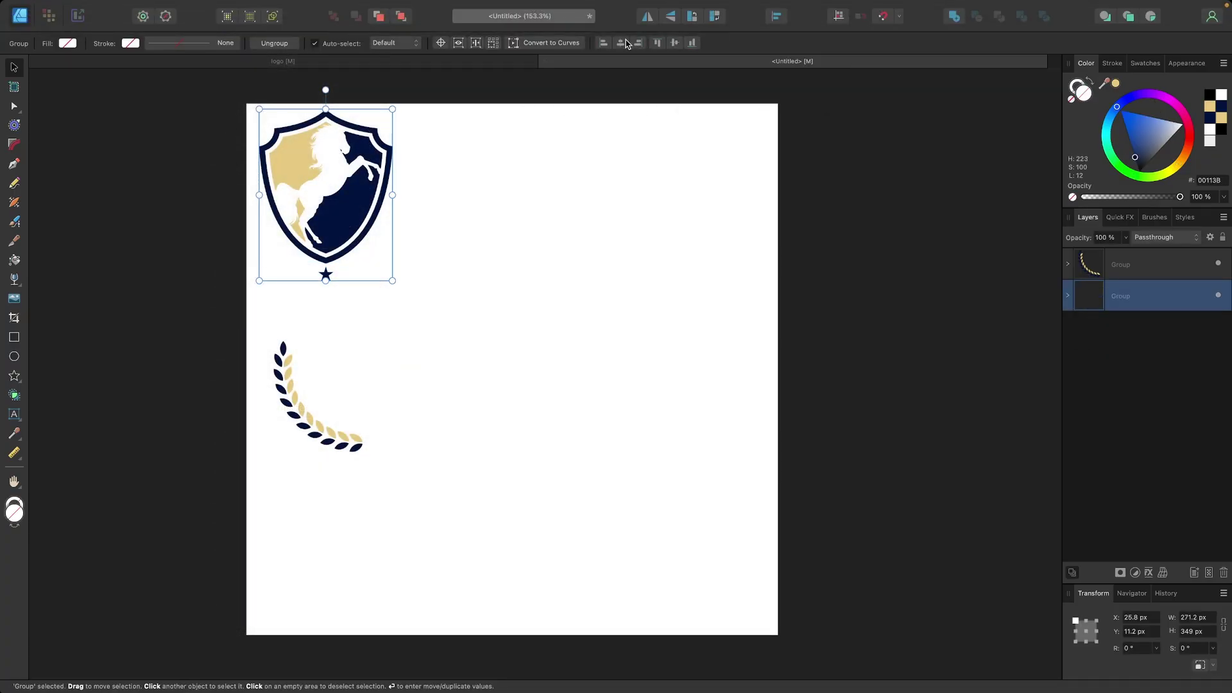
Centre the shield and star group on the page and enlarge it from its centre to about 464 × 597 px.
left_click(626, 41)
left_click(672, 42)
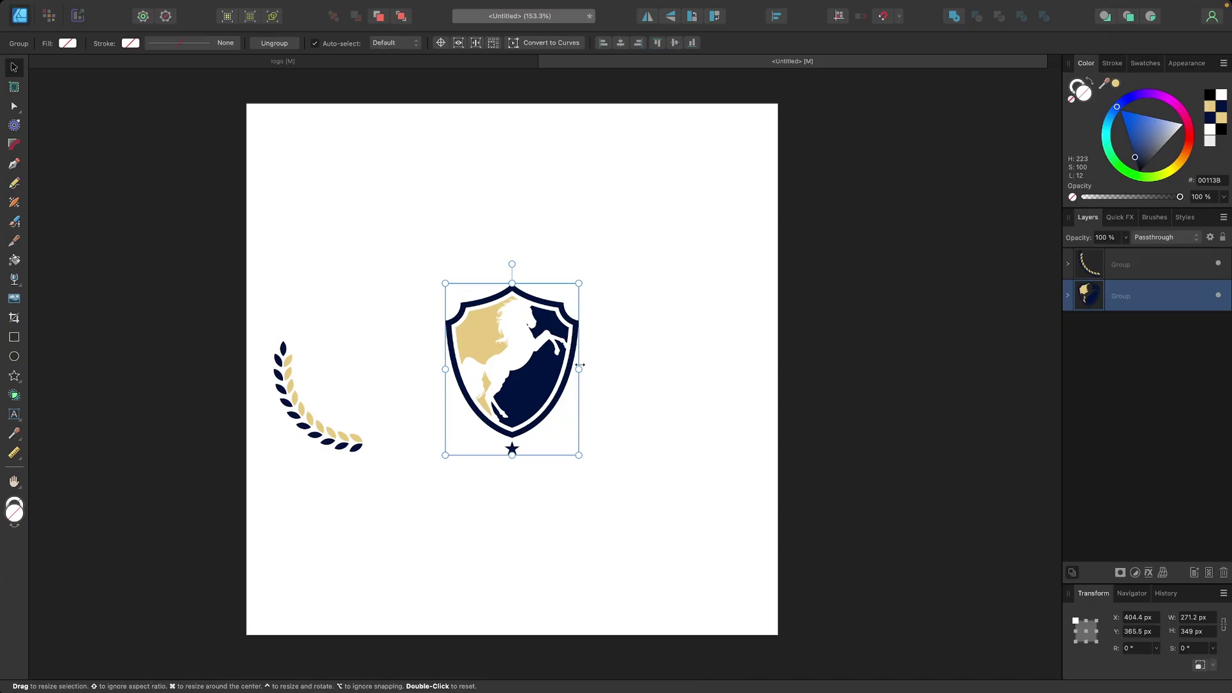
left_click_drag(579, 369, 626, 364)
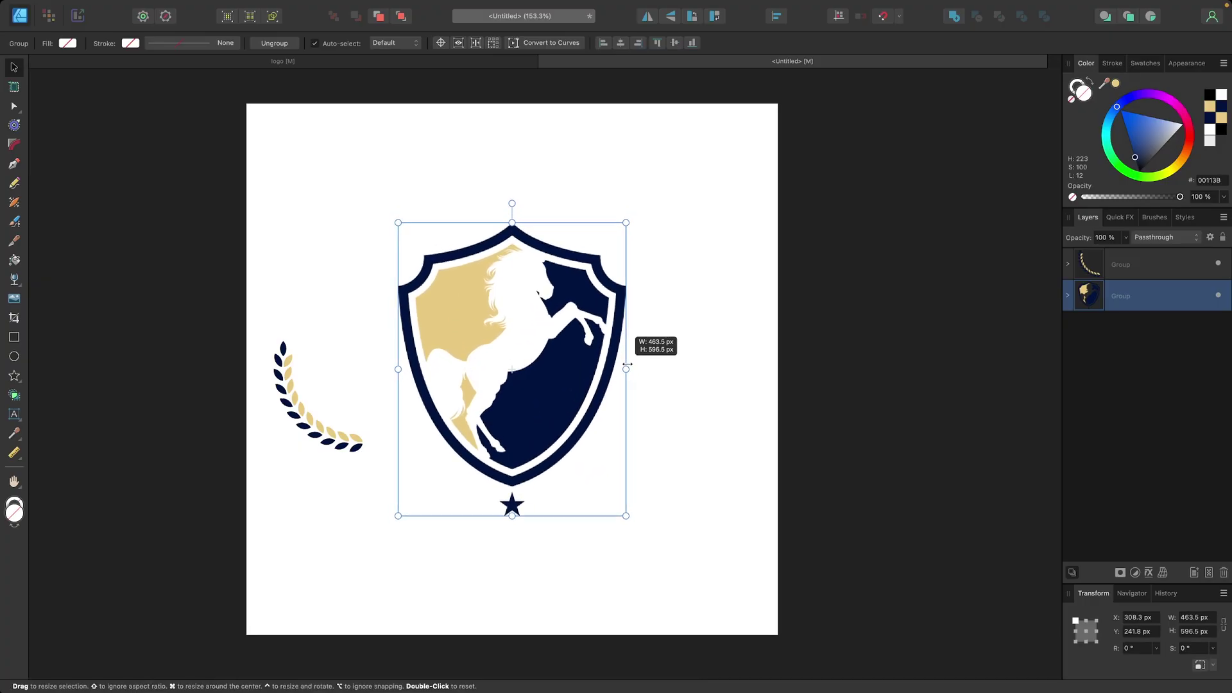
Position the laurel branch around the shield's lower left side, enlarged to about 448 × 368 px and rotated to 78°.
left_click_drag(315, 422, 449, 484)
left_click_drag(403, 402, 317, 294)
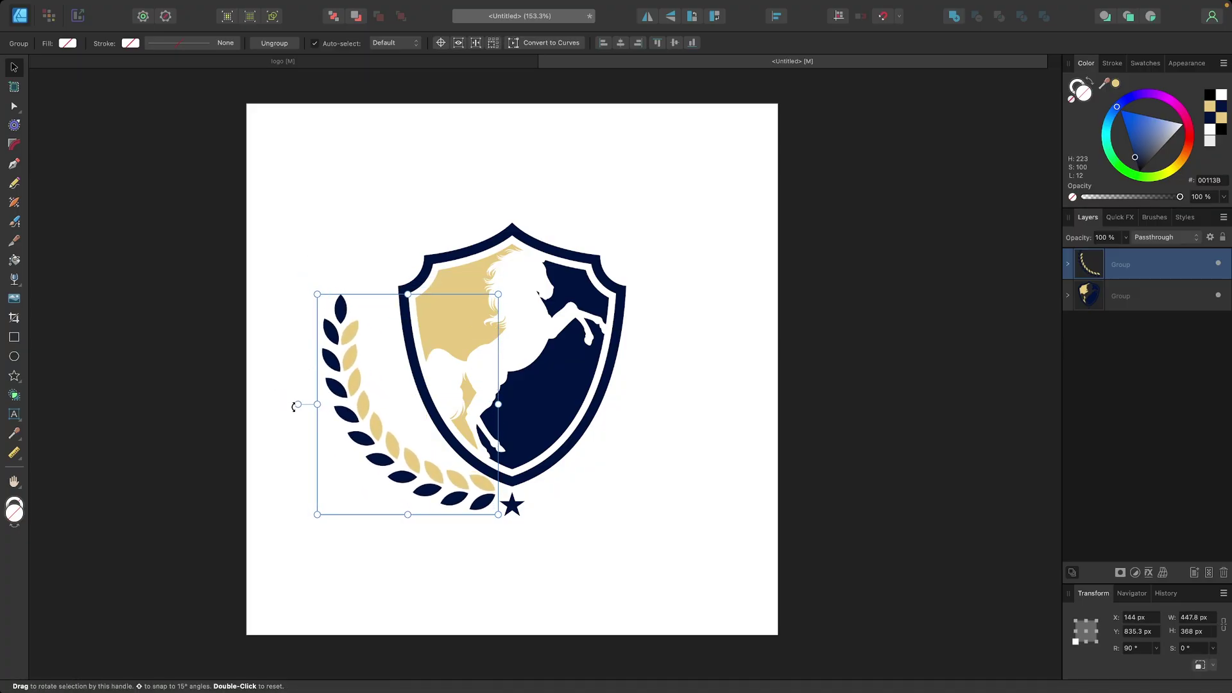
left_click_drag(295, 403, 294, 383)
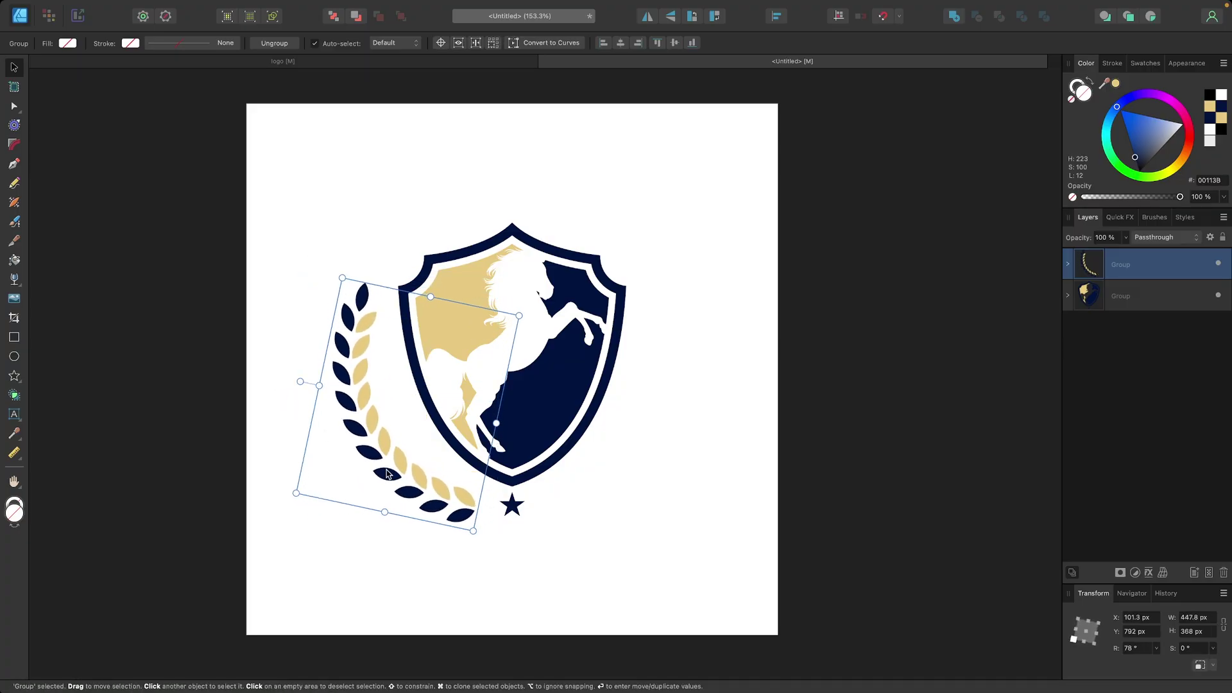
left_click_drag(388, 474, 404, 471)
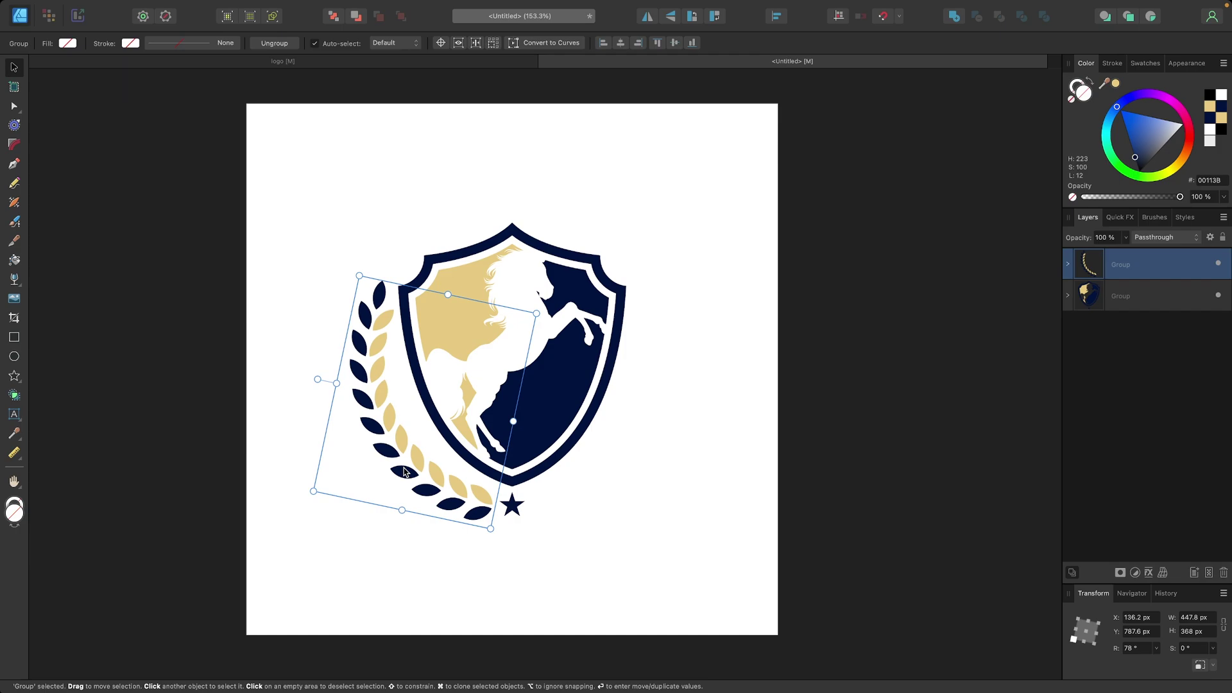
Reduce the laurel branch to about 429 × 353 px and rotate it to 82.6°, with its lower end close beside the star.
left_click_drag(357, 269, 356, 276)
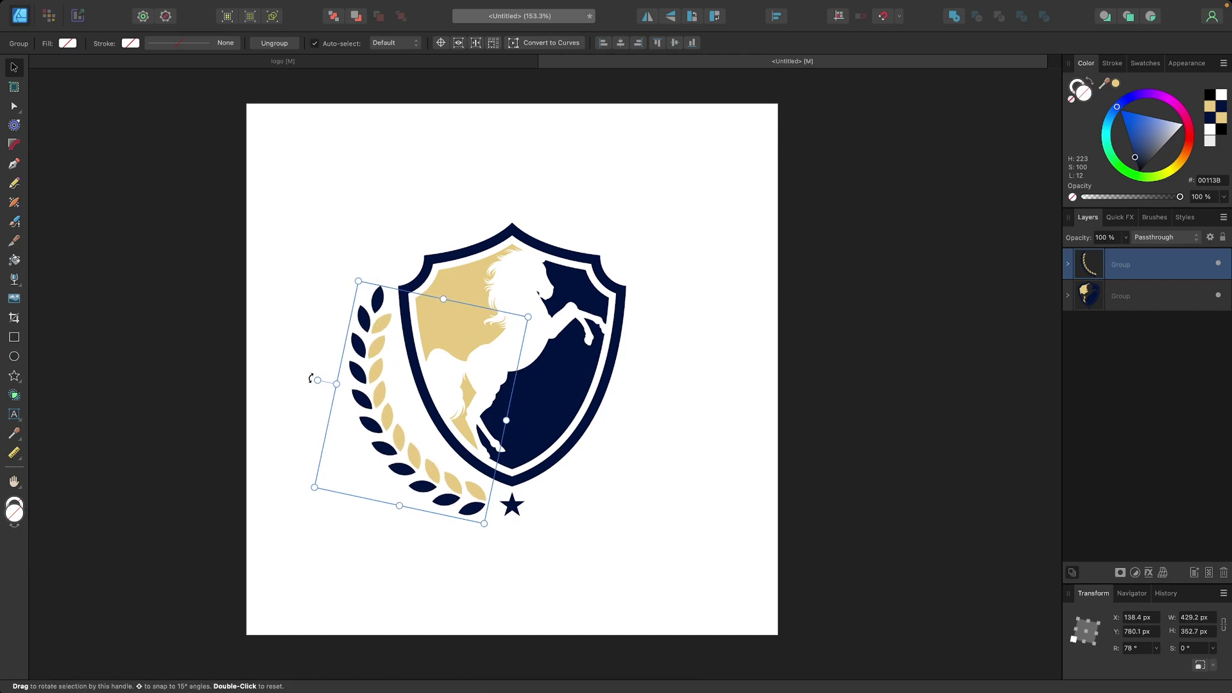
left_click_drag(313, 380, 309, 387)
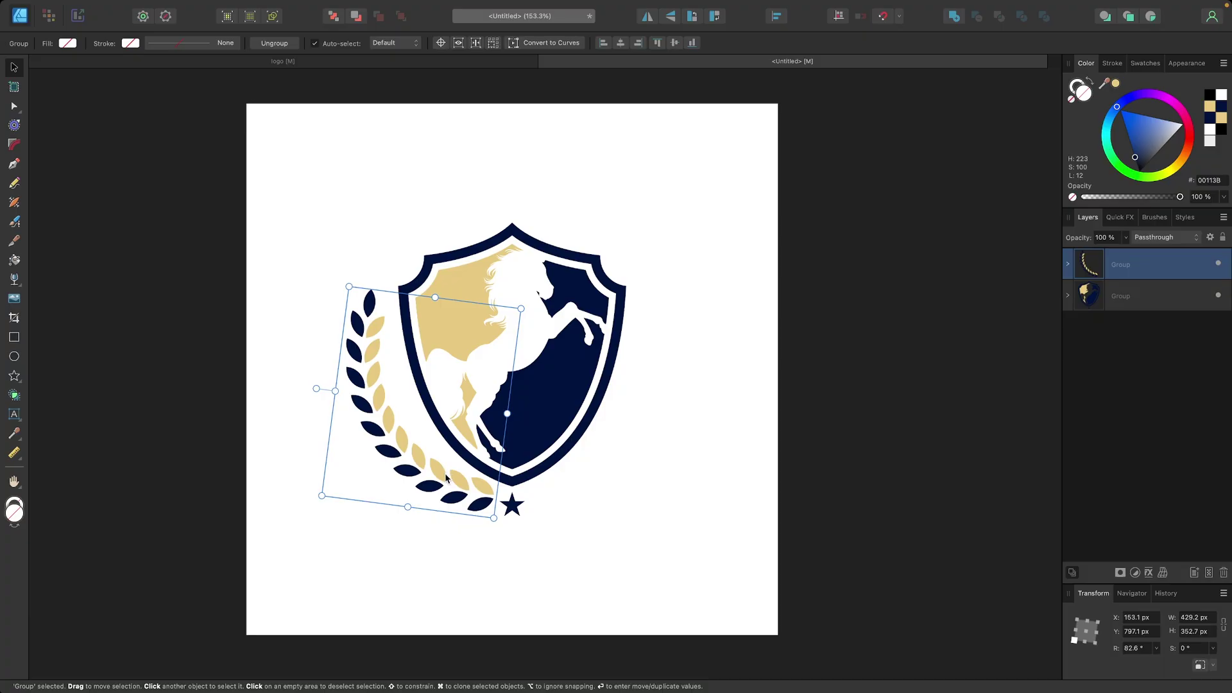
left_click_drag(446, 478, 446, 479)
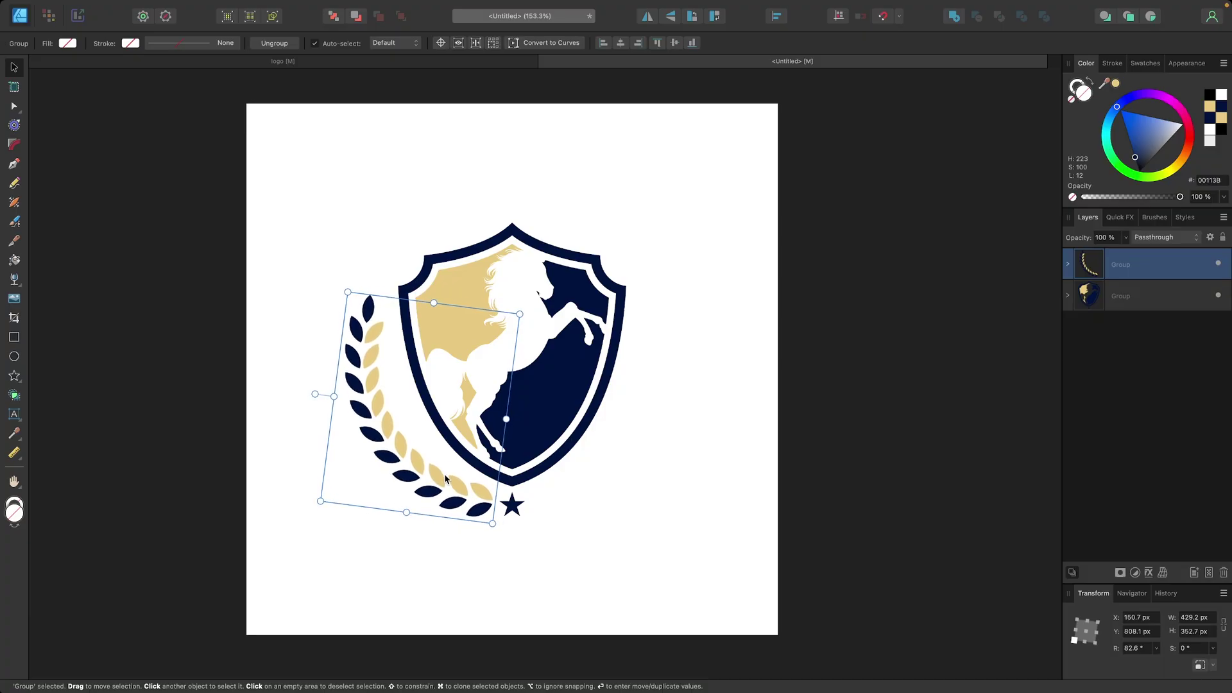
scroll(446, 478, "up", 5)
left_click_drag(486, 507, 496, 507)
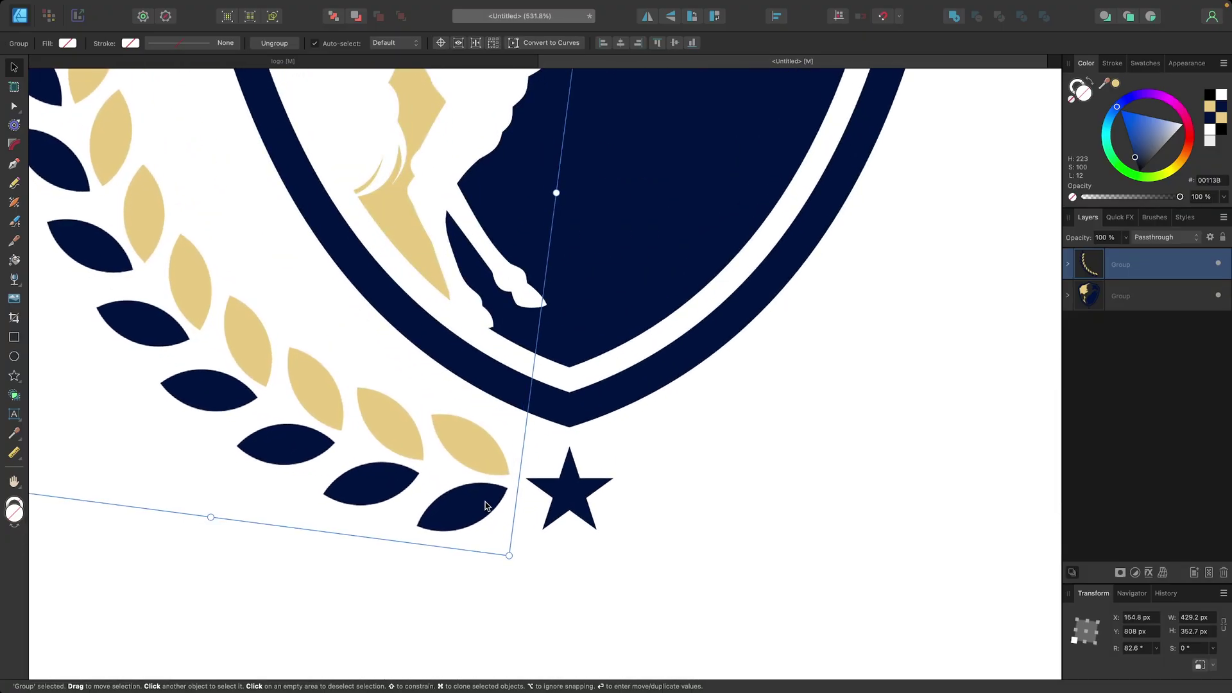
Duplicate the laurel branch to the shield's right side at the same height and flip the copy horizontally.
scroll(478, 506, "down", 2)
scroll(469, 507, "down", 2)
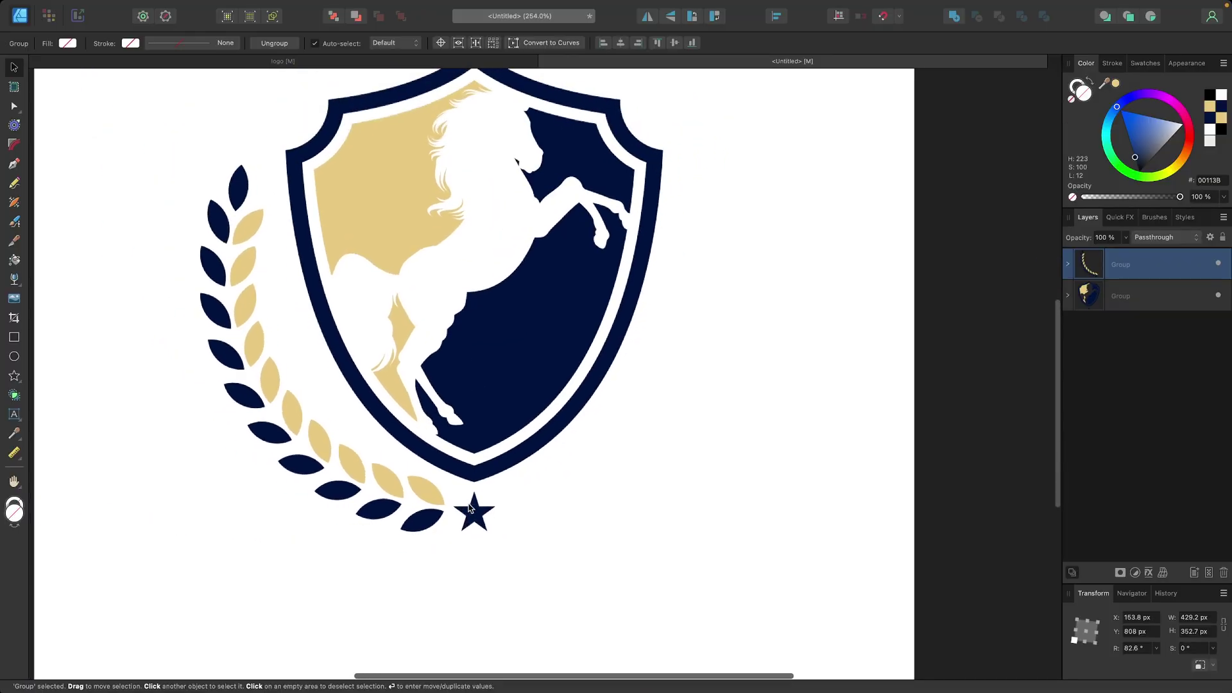
left_click_drag(259, 414, 638, 383)
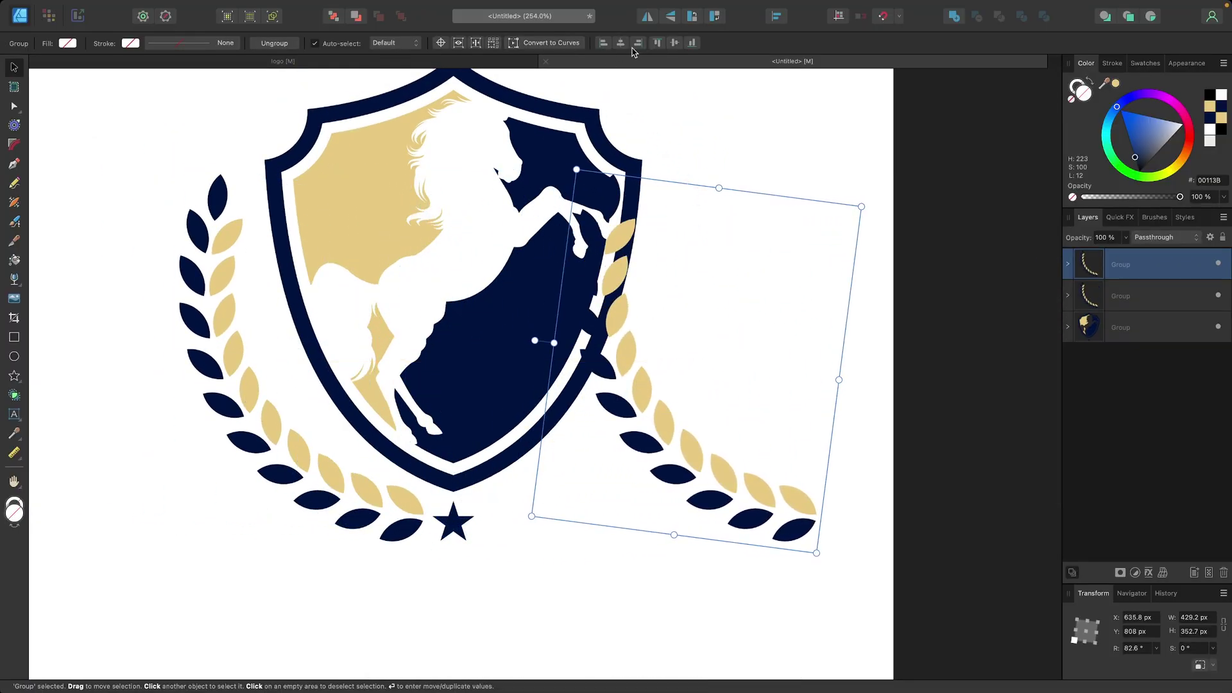
left_click(648, 16)
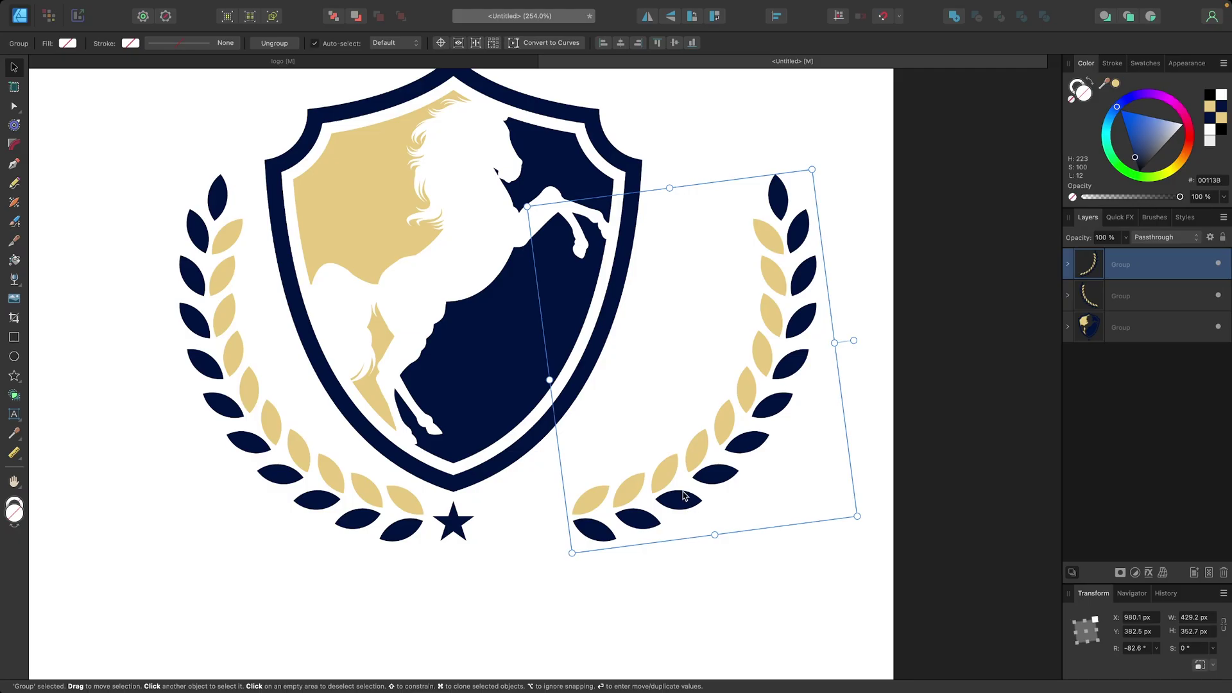
Move the flipped laurel branch in beside the star and group both branches, centred horizontally on the page.
left_click_drag(684, 494, 593, 492)
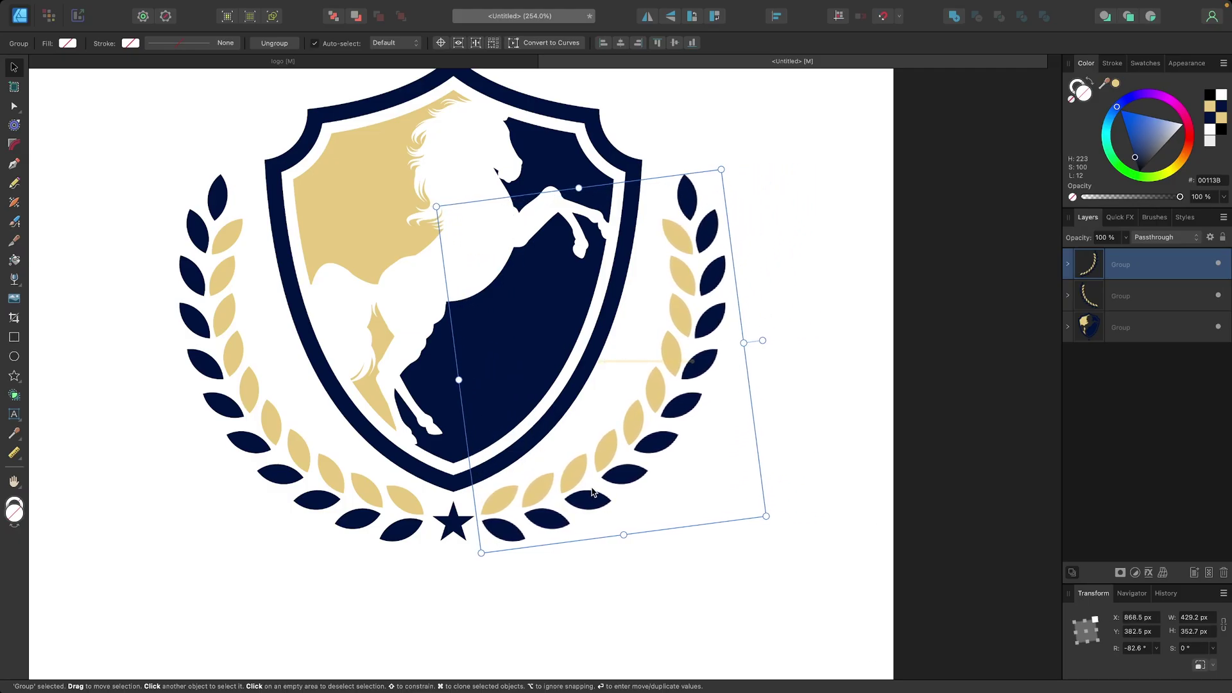
scroll(593, 493, "down", 3)
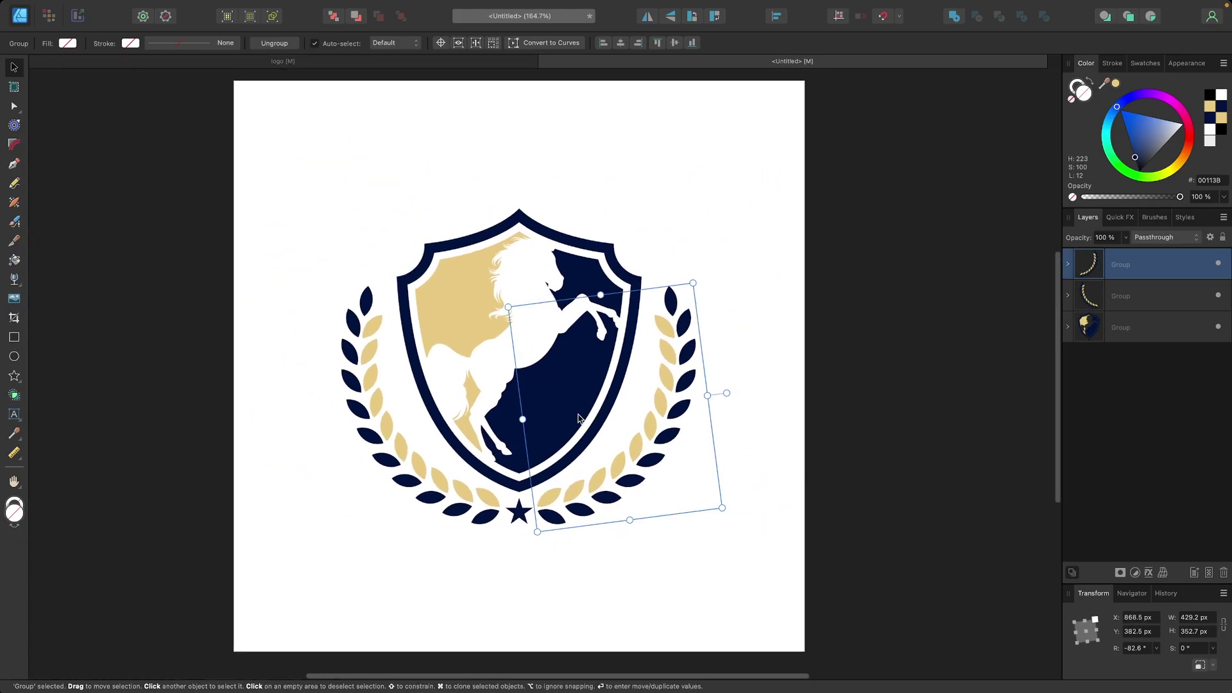
left_click(458, 488, "shift")
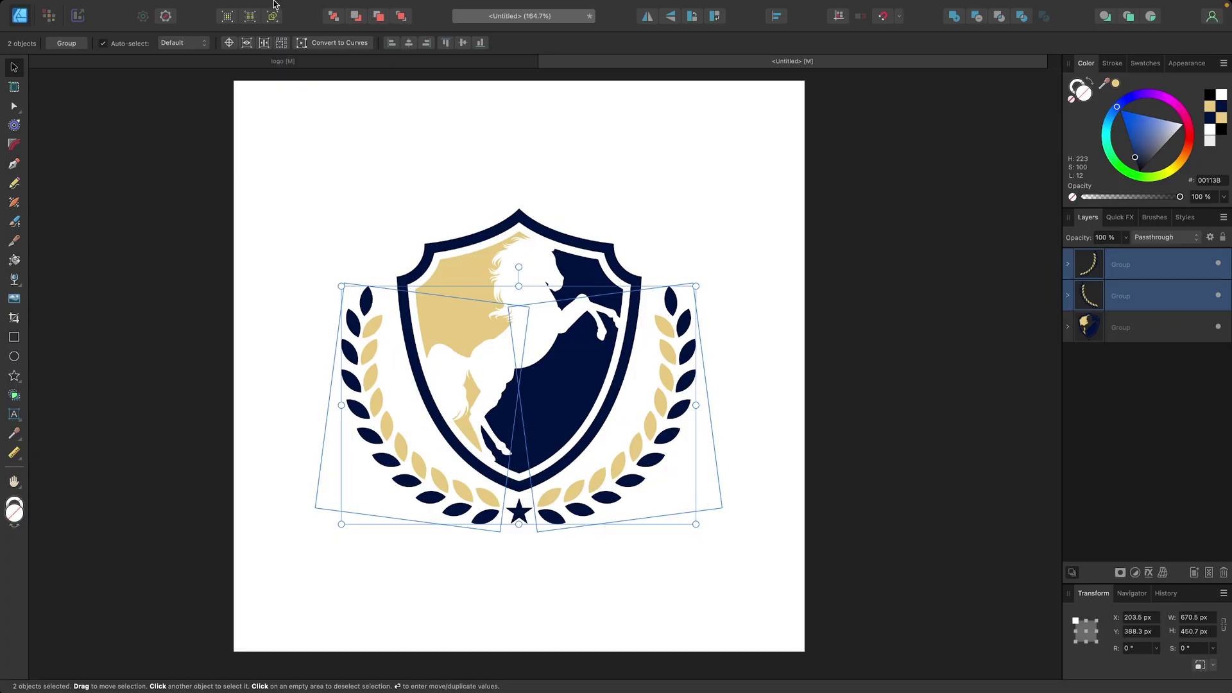
left_click(211, 7)
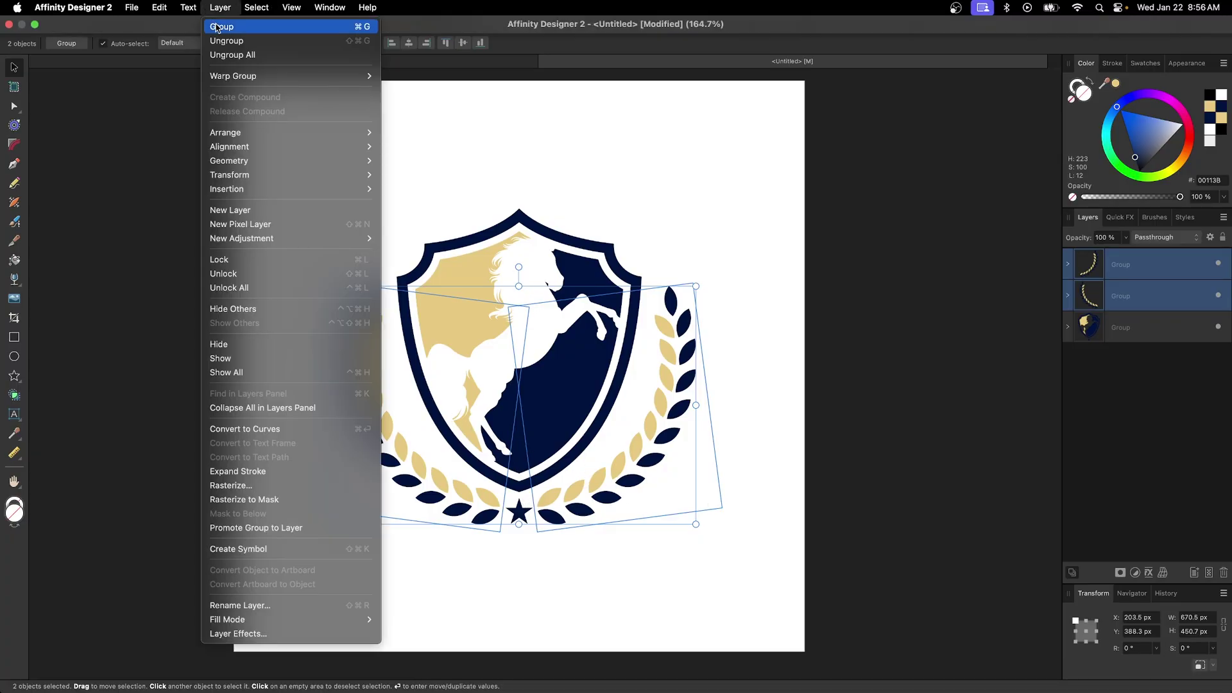
left_click(217, 27)
left_click(619, 45)
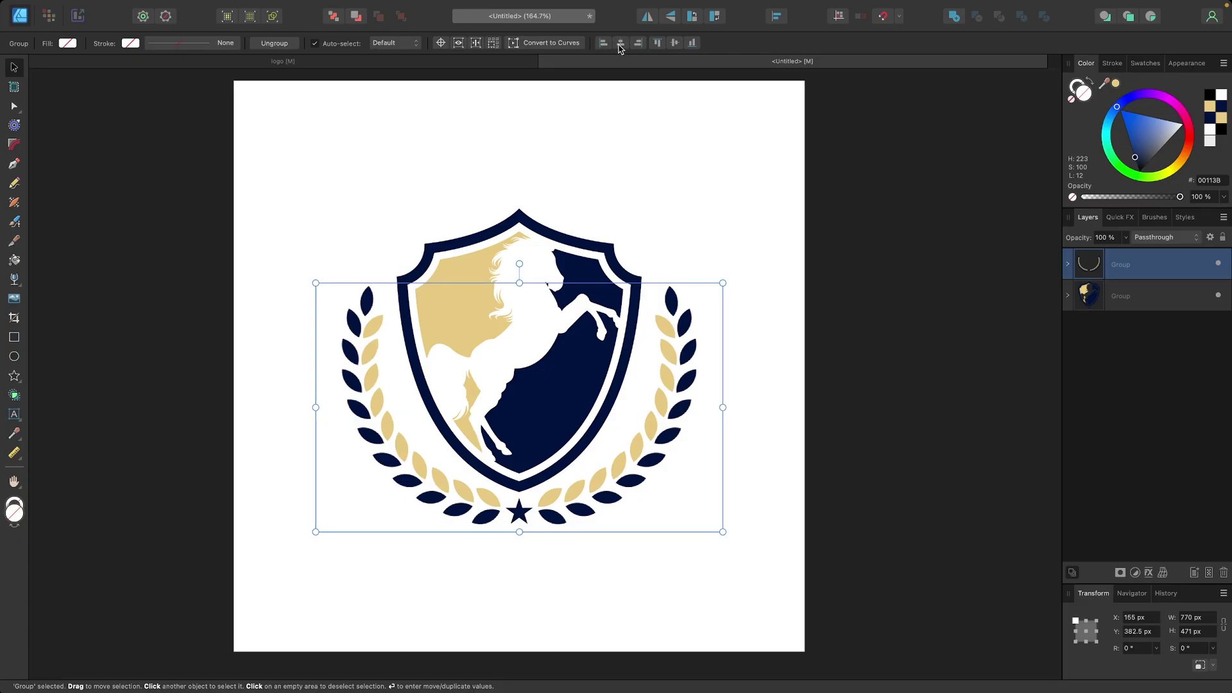
Reduce the shield and laurel groups together to about 504 × 449 px and move them into the page's upper half.
scroll(623, 452, "down", 1)
left_click_drag(762, 555, 336, 190)
left_click_drag(525, 518, 539, 345)
scroll(539, 346, "up", 3)
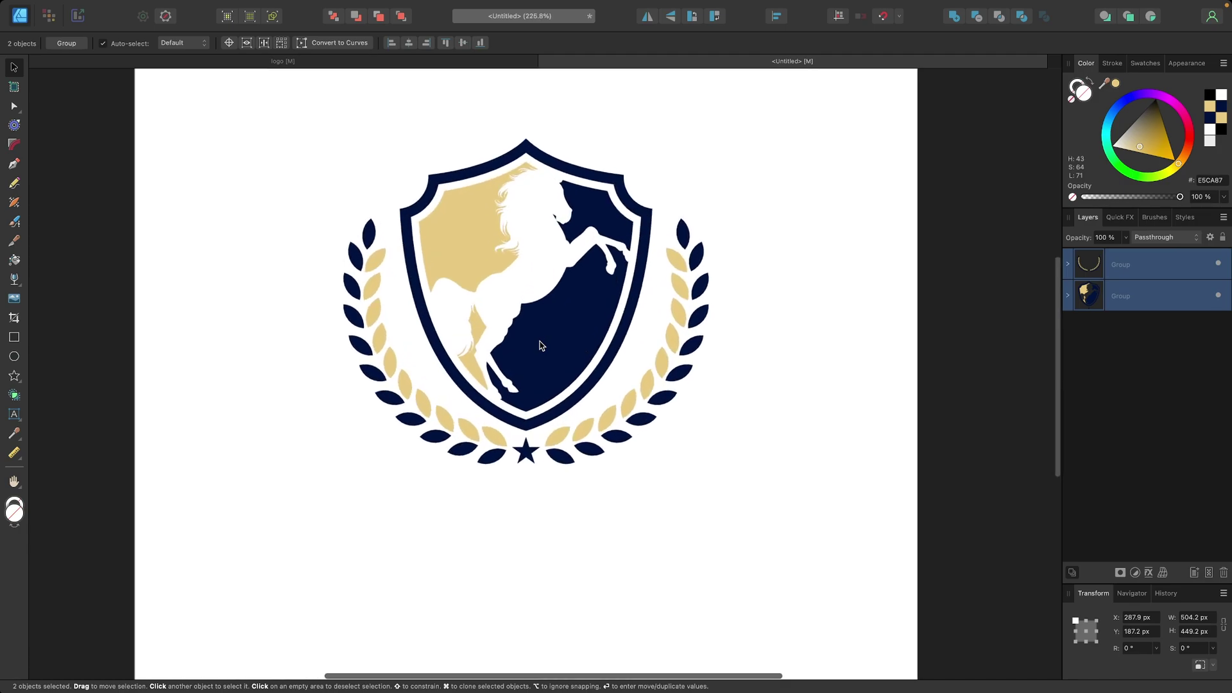
Examine the style, size and placement of the two lines of lettering beneath the star in the reference logo.
left_click(449, 62)
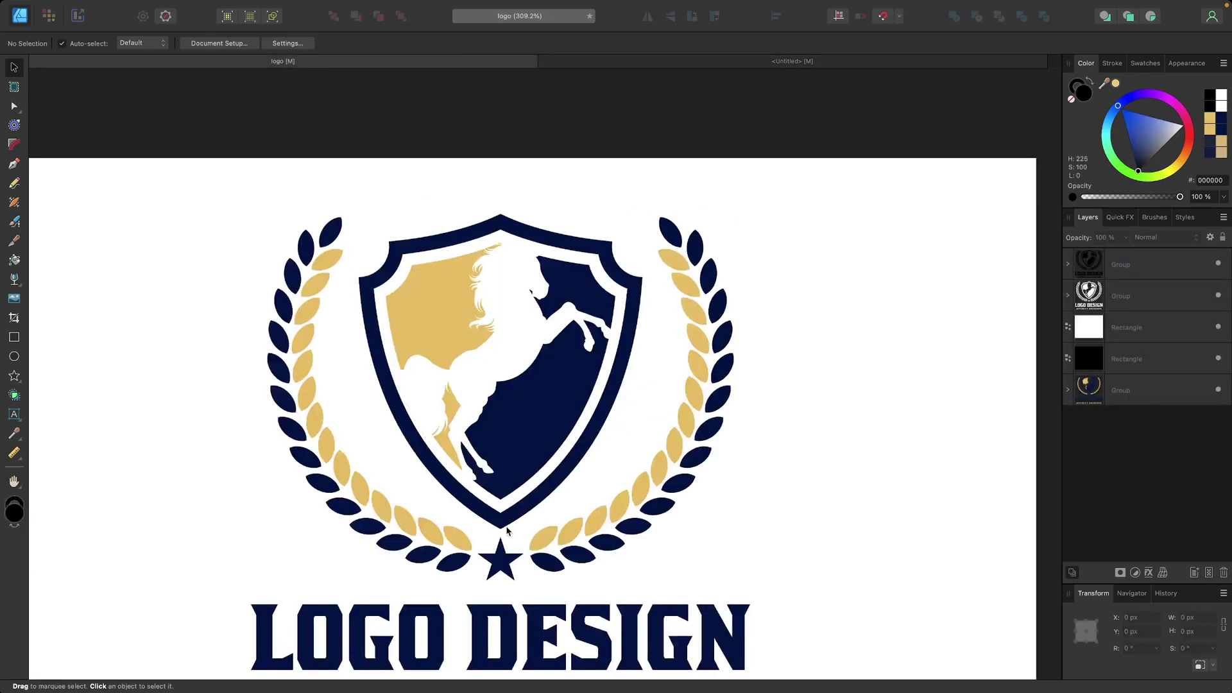
scroll(510, 532, "down", 2)
right_click(482, 512)
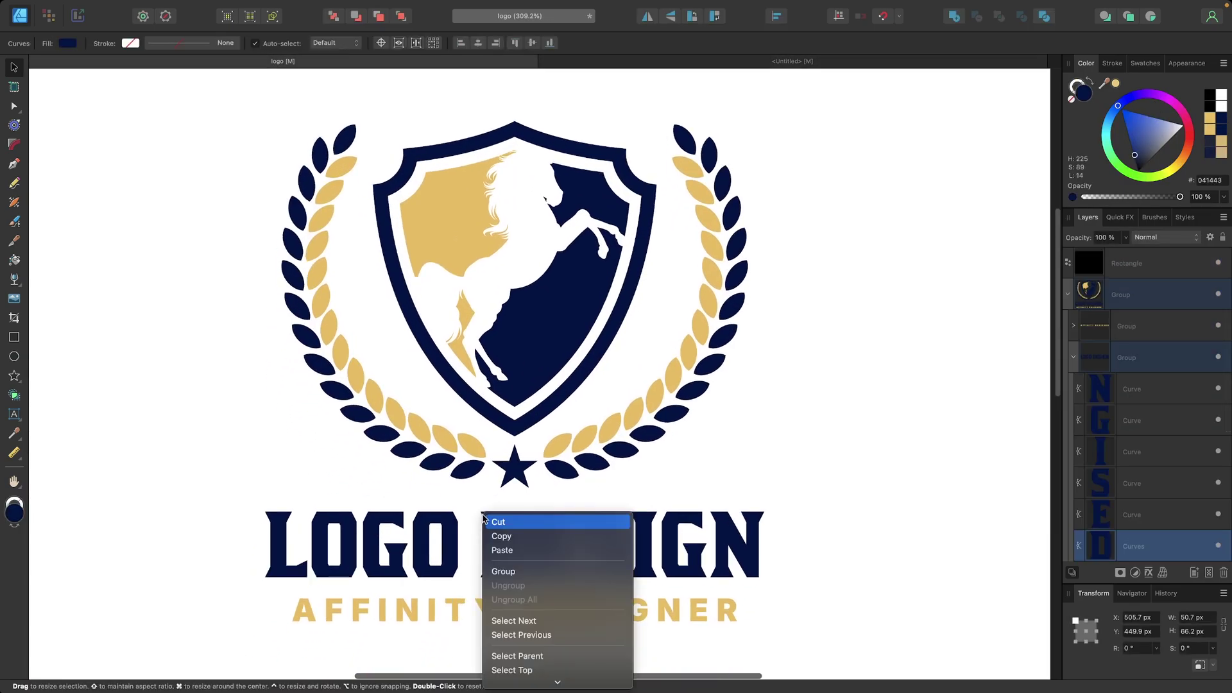
left_click(258, 441)
scroll(258, 441, "down", 3)
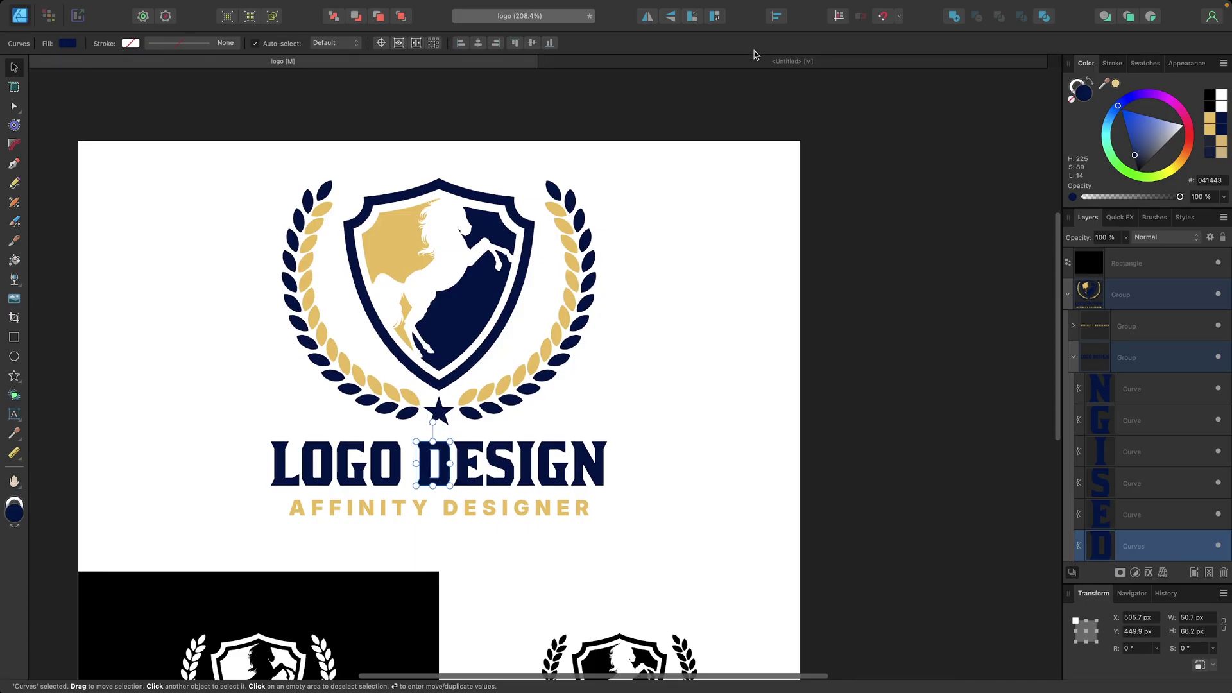
left_click(755, 59)
left_click(624, 586)
scroll(623, 587, "down", 2)
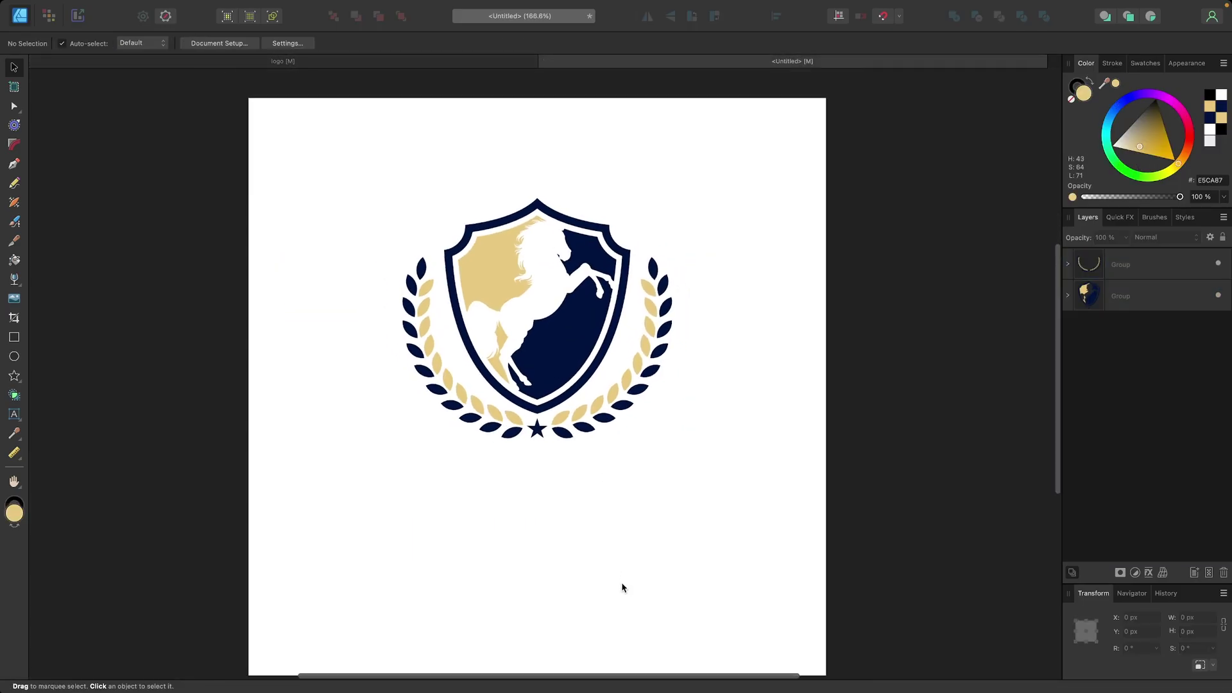
Add the artistic text LOGO DESIGN below the crest in the new logo document.
left_click(13, 415)
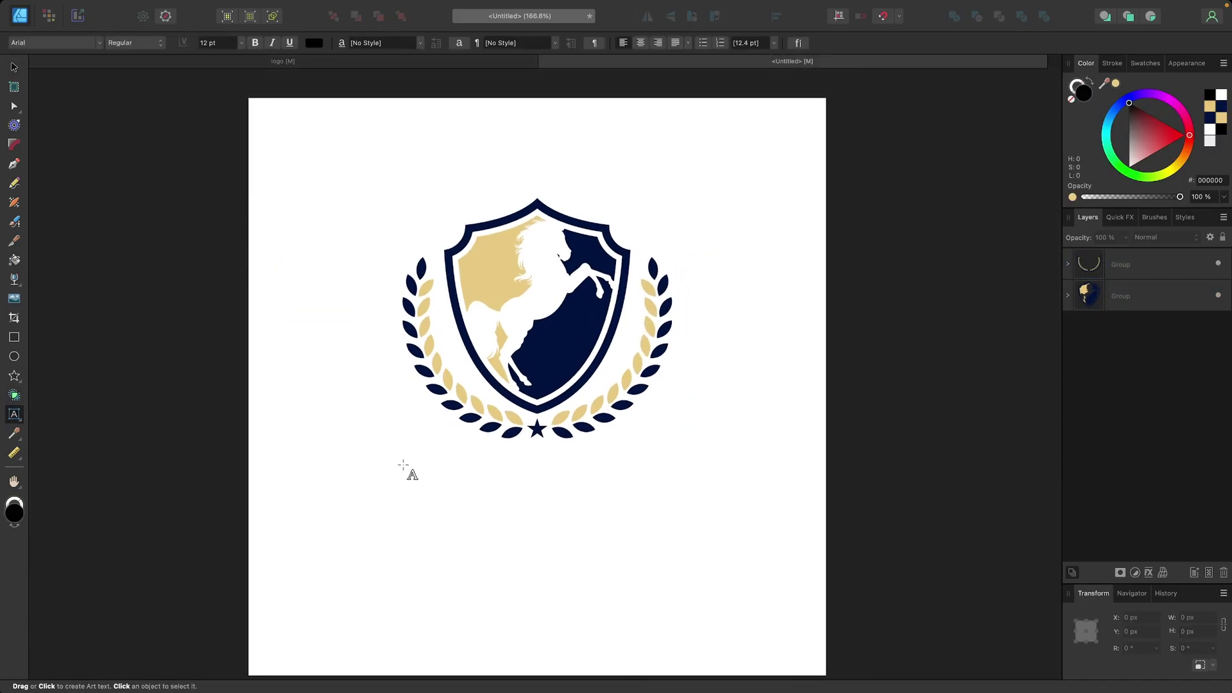
left_click_drag(358, 443, 466, 494)
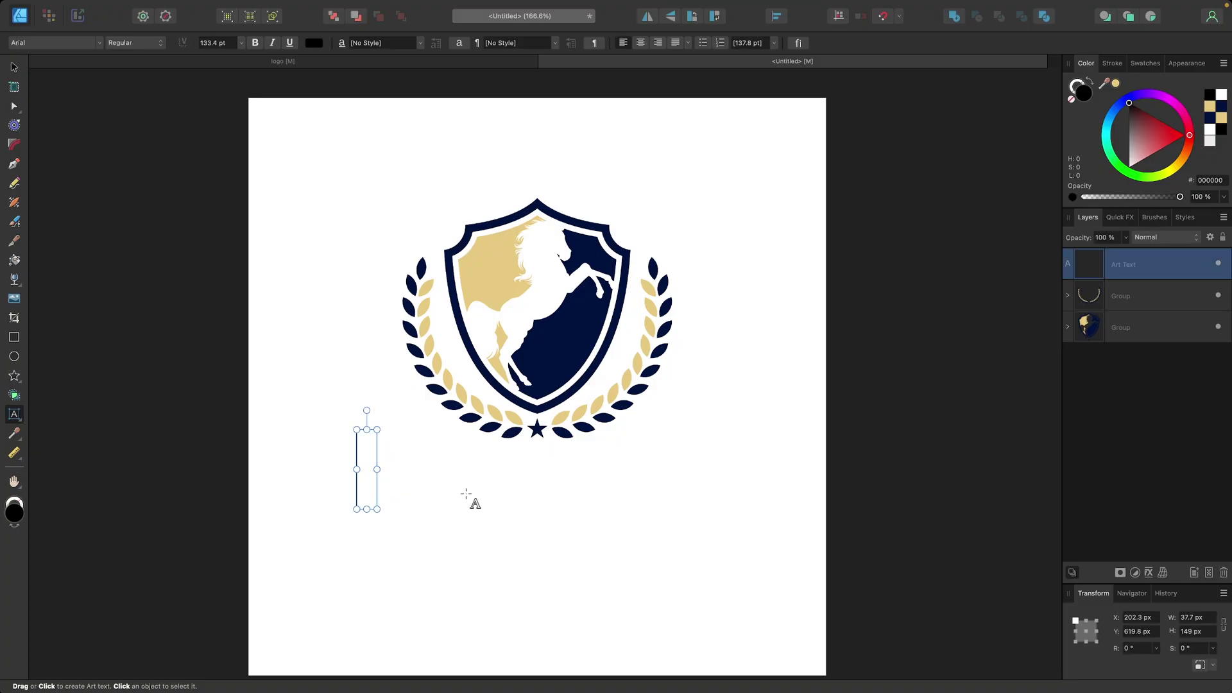
type("LOGO DESIGN")
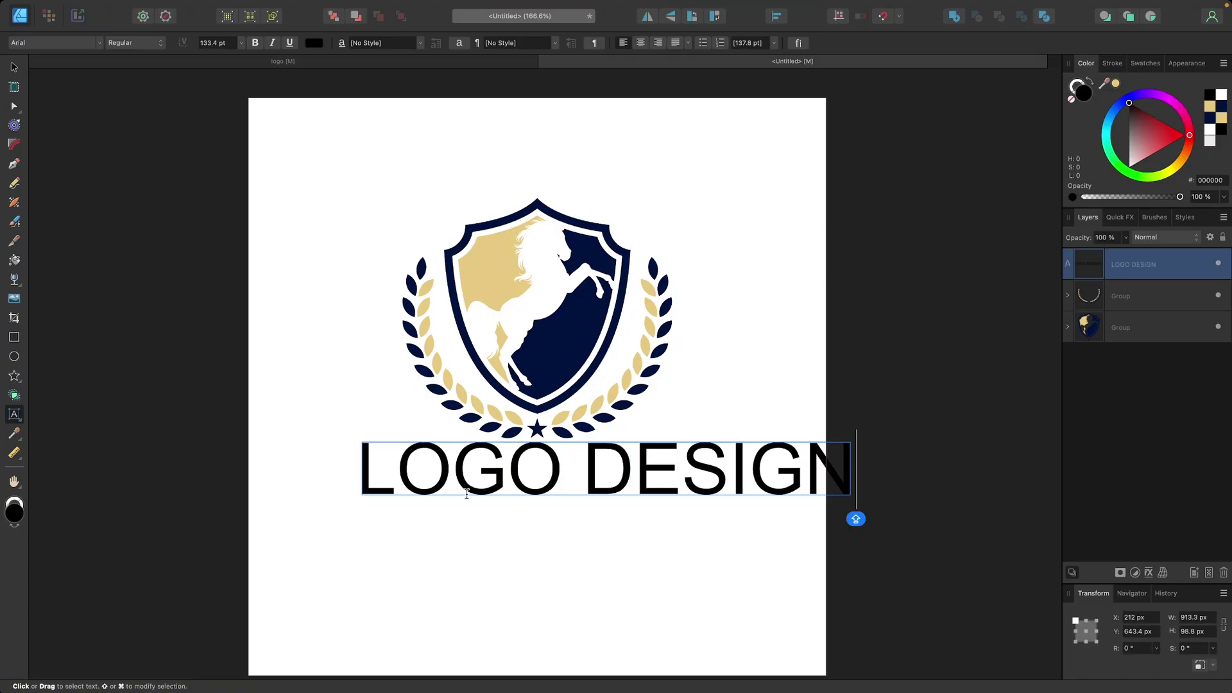
Set the whole LOGO DESIGN text in the Kirsty font with the Bold style.
key("super+a")
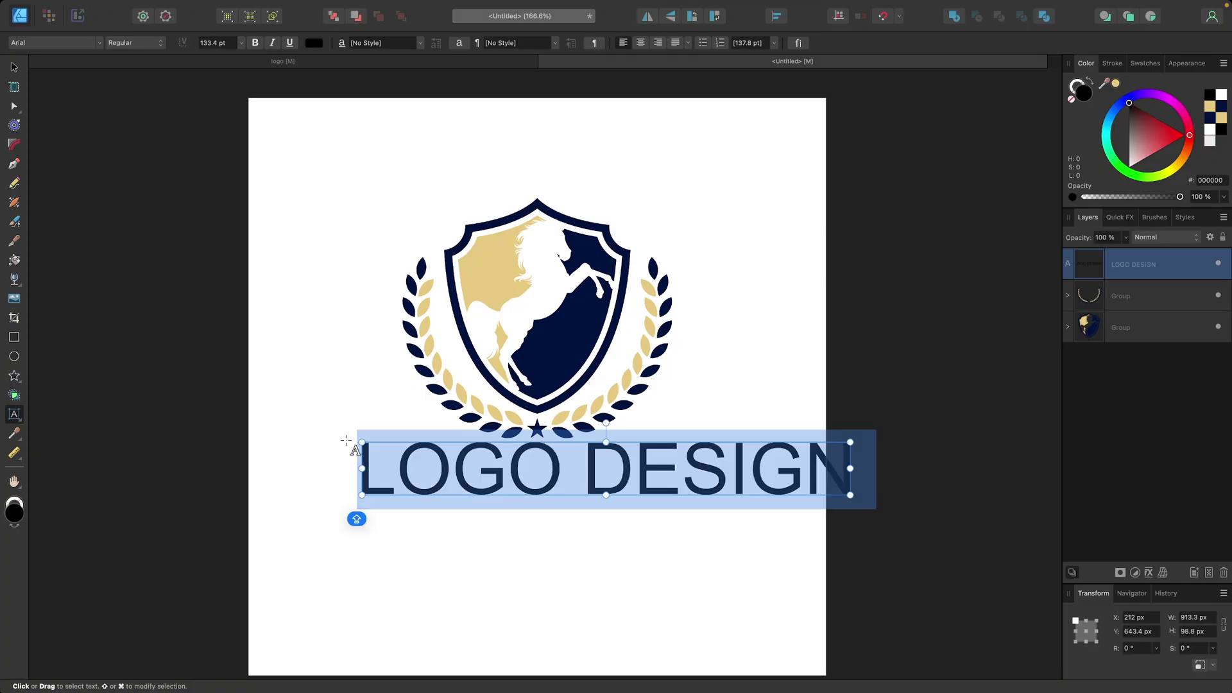
key("Escape")
scroll(324, 427, "left", 2)
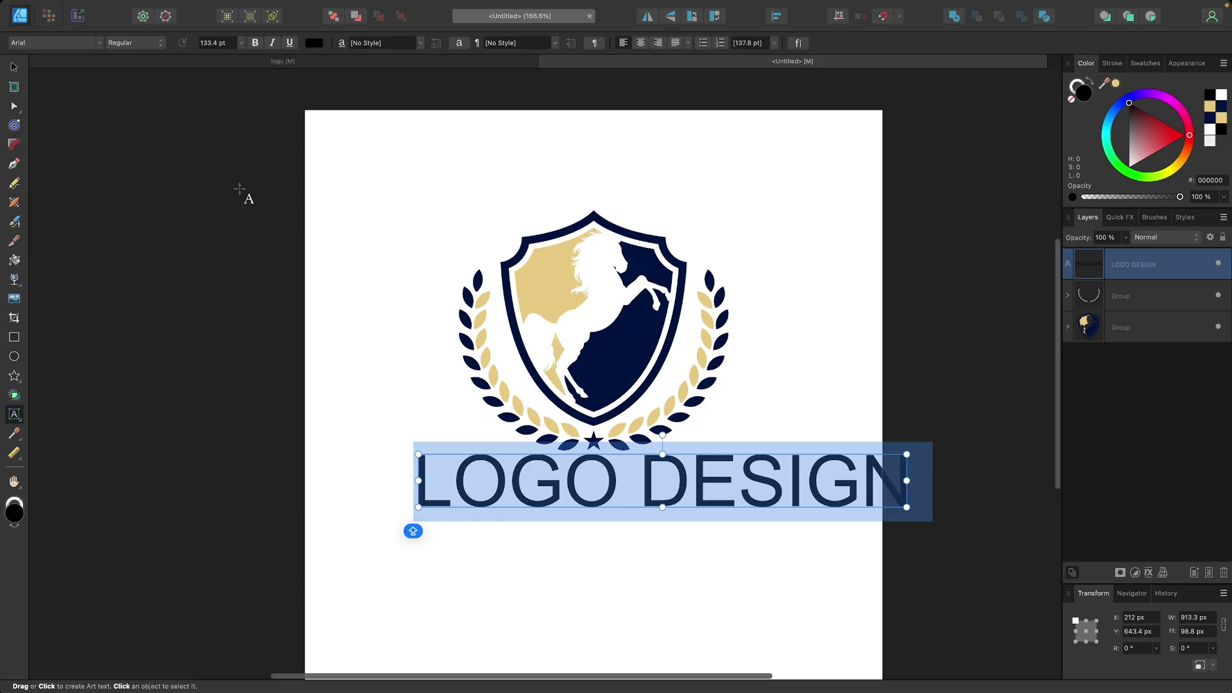
left_click(100, 43)
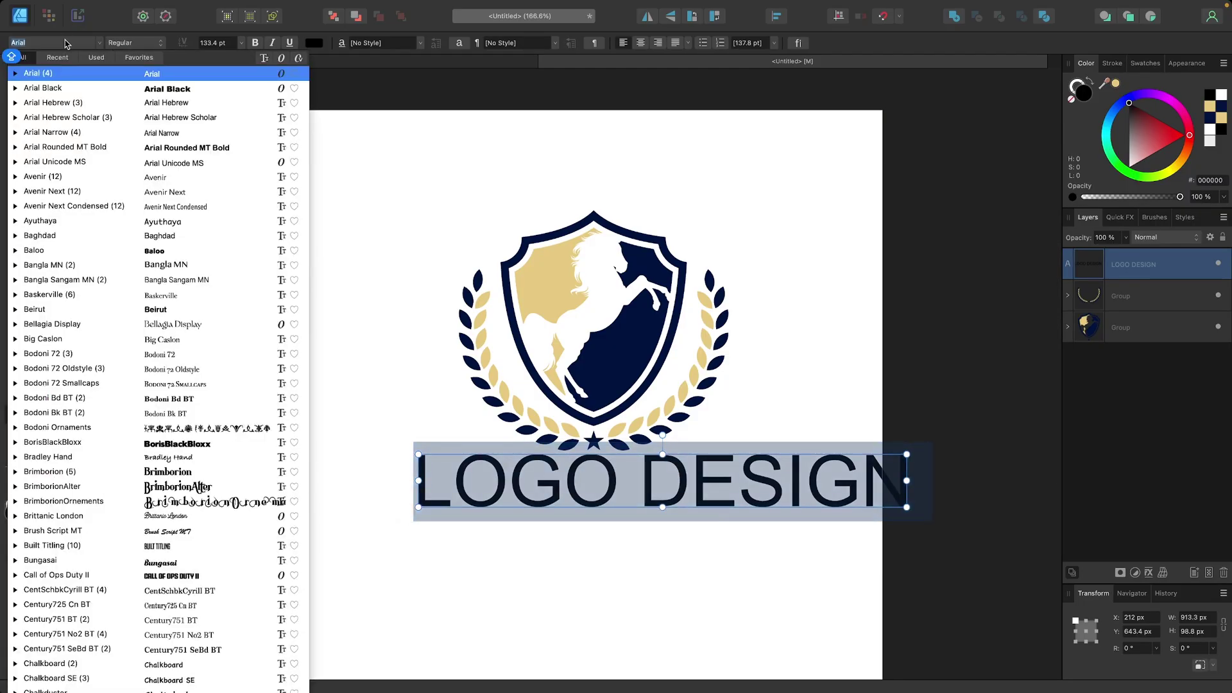
type("KIR")
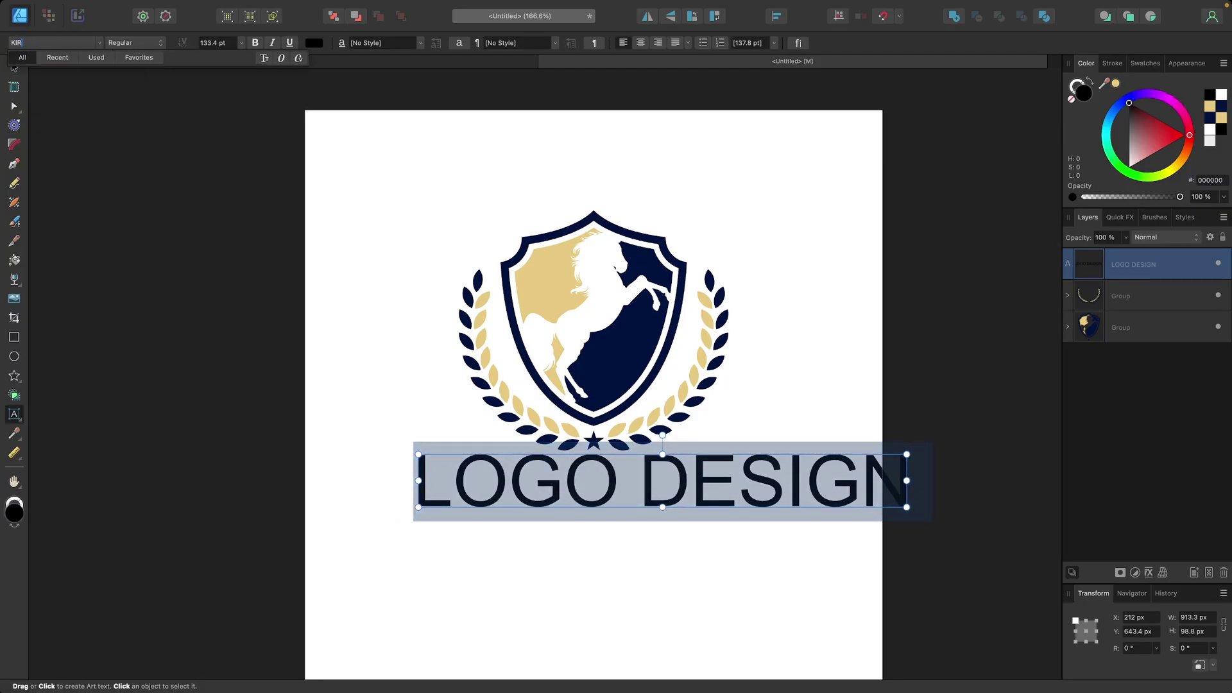
type("TSY")
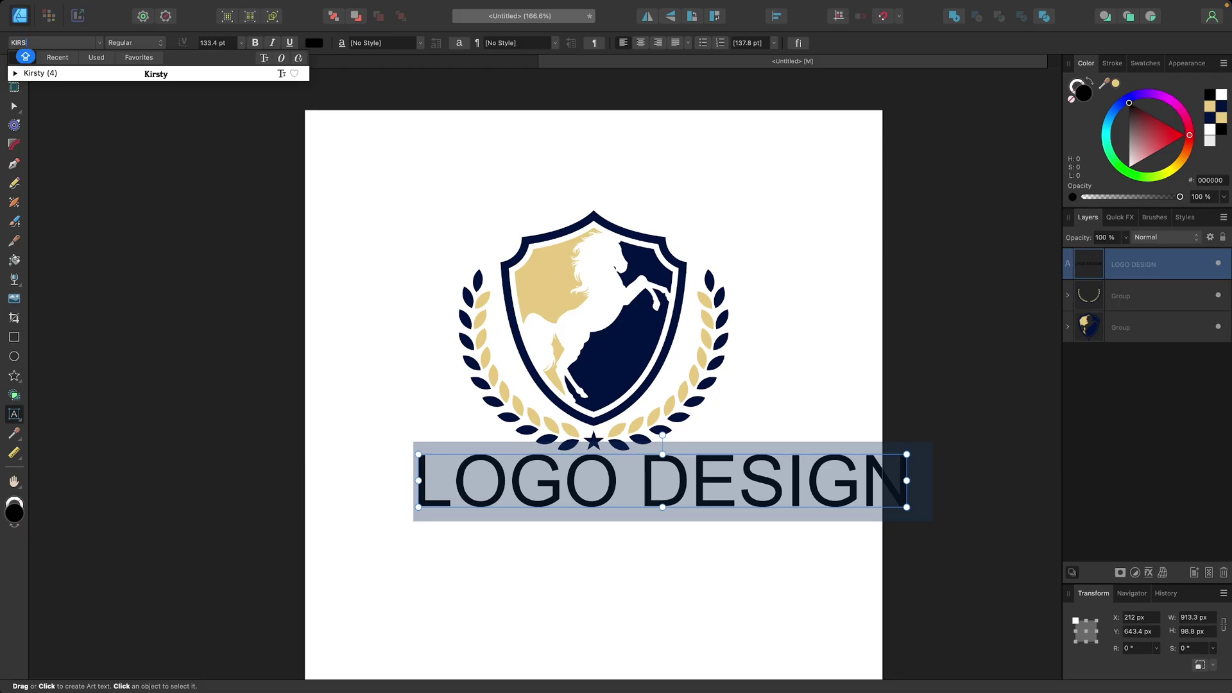
left_click(144, 74)
left_click(15, 73)
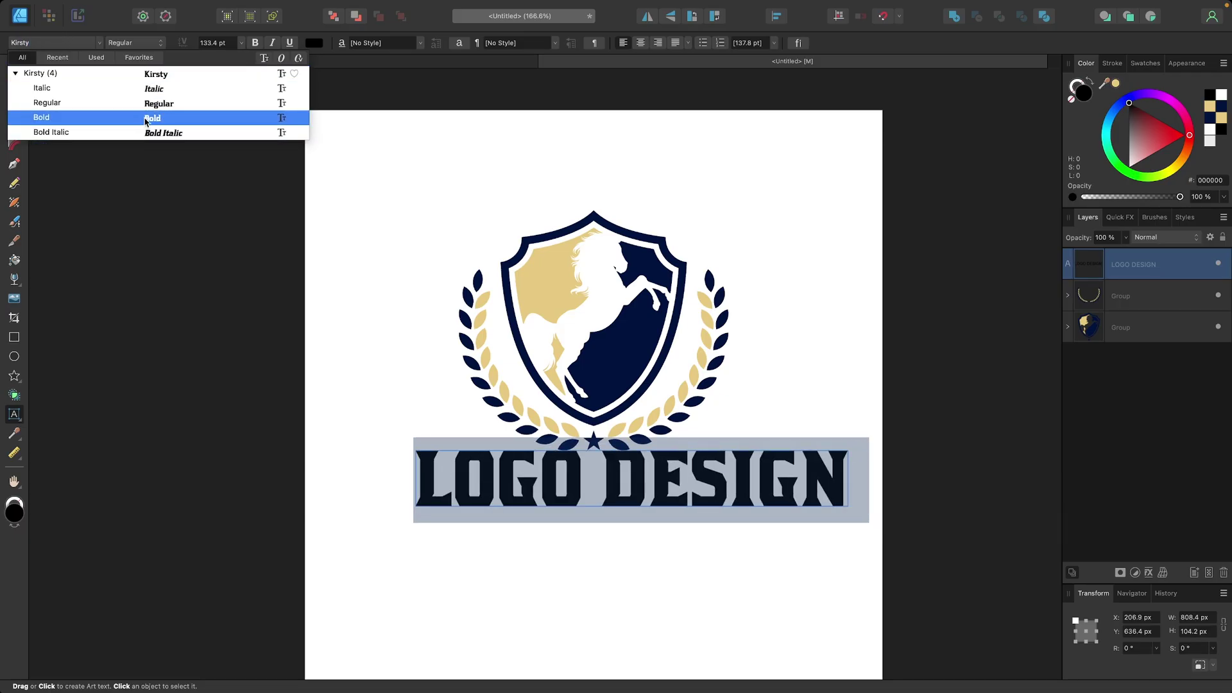
left_click(146, 122)
Reduce the LOGO DESIGN text to about 556 × 72 px and fill it with the shield's navy, 00113B.
left_click(15, 70)
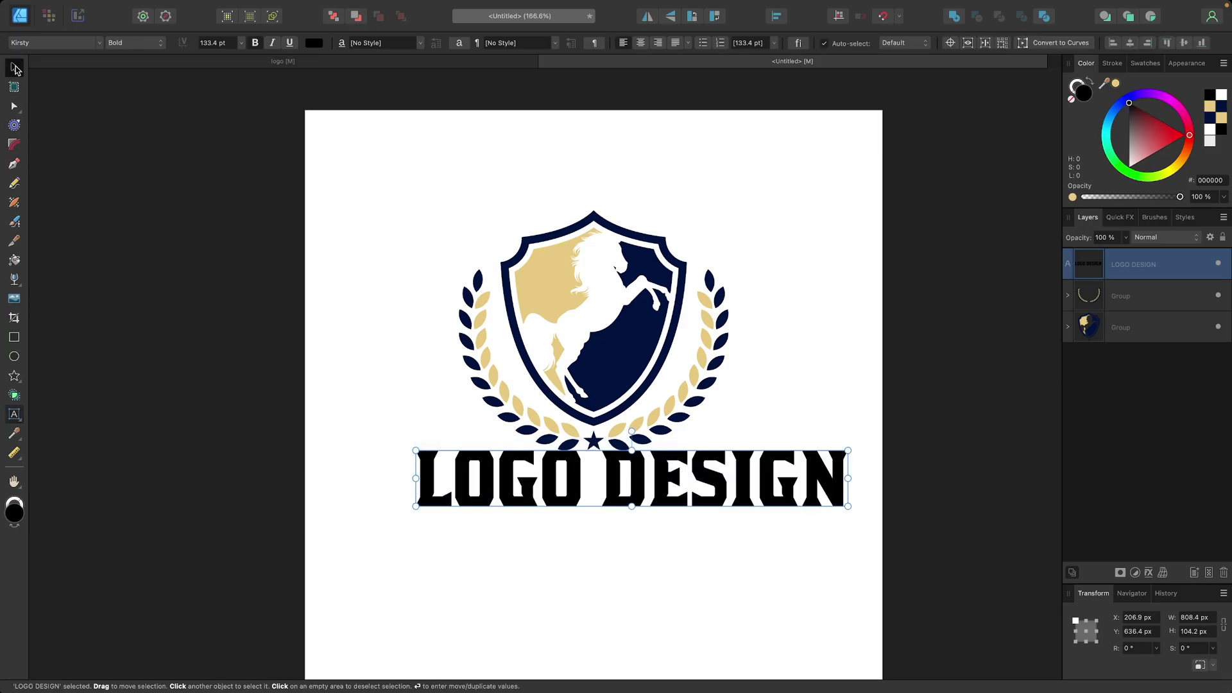
left_click_drag(848, 478, 714, 487)
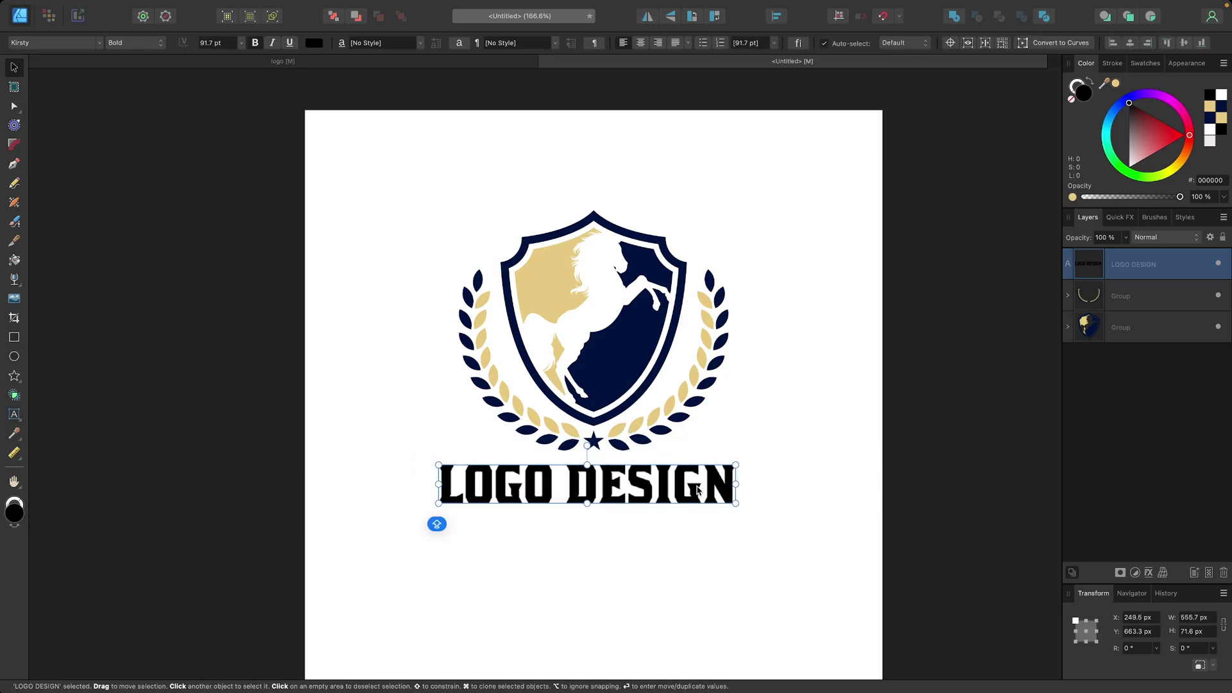
left_click_drag(1110, 83, 629, 366)
left_click(1115, 85)
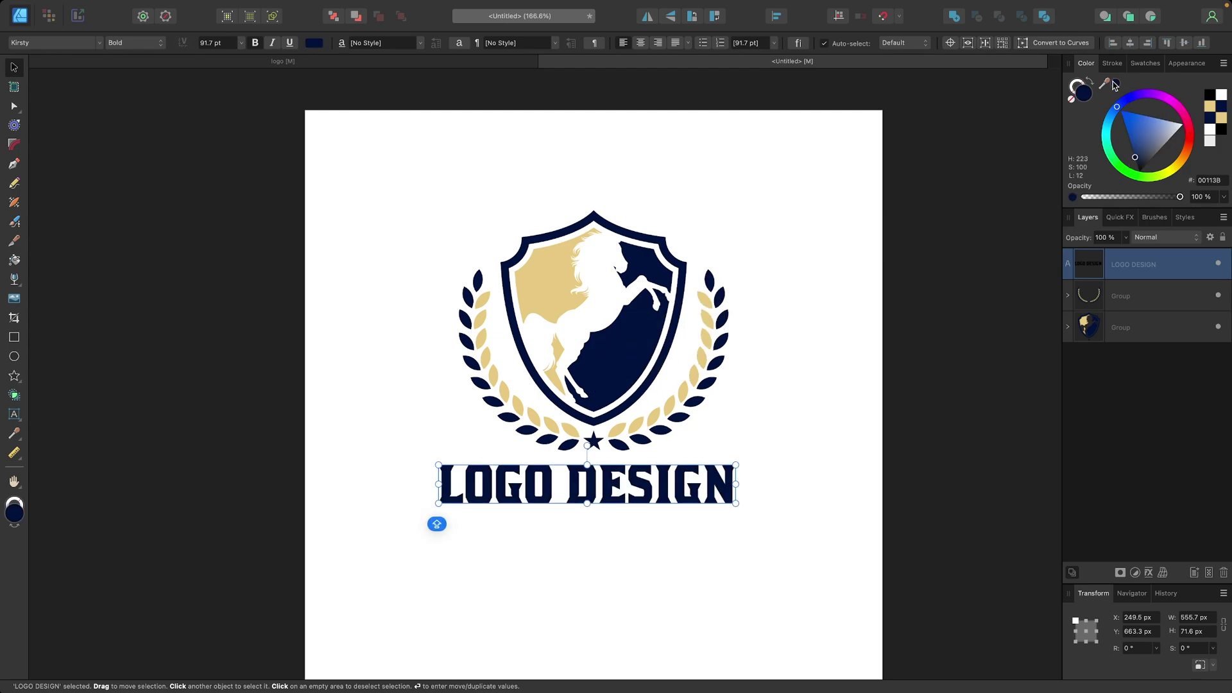
Place the LOGO DESIGN text just below the star and centre it horizontally on the page.
left_click_drag(618, 480, 624, 481)
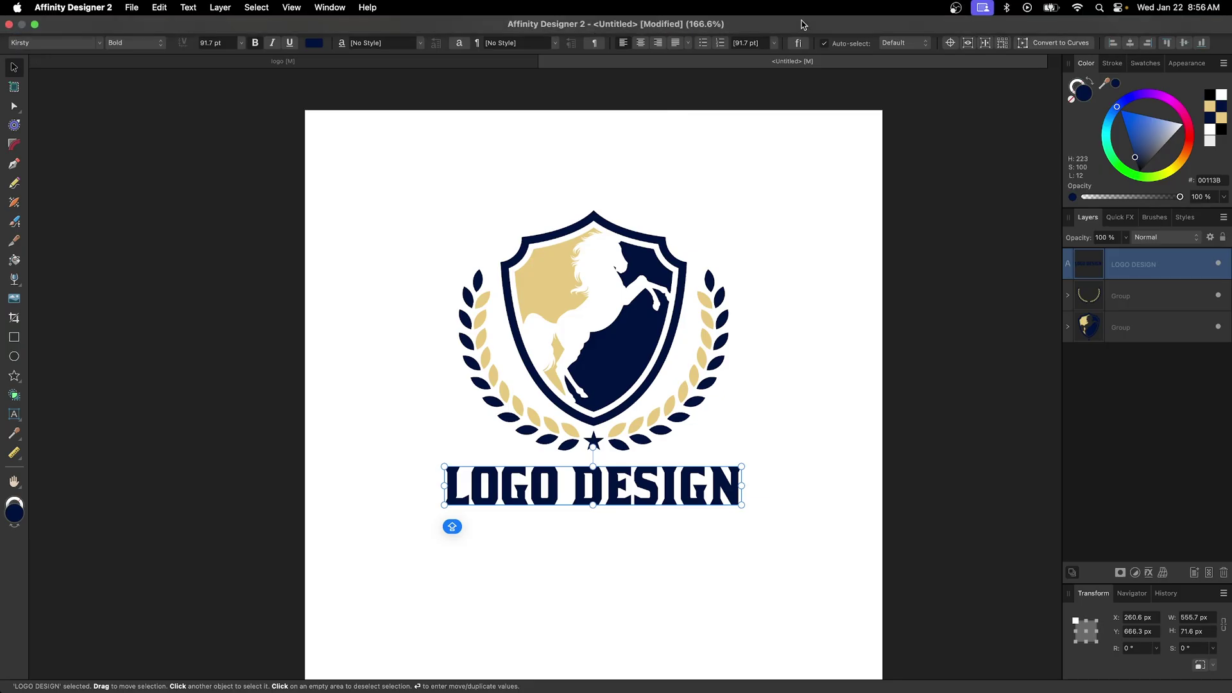
left_click(783, 21)
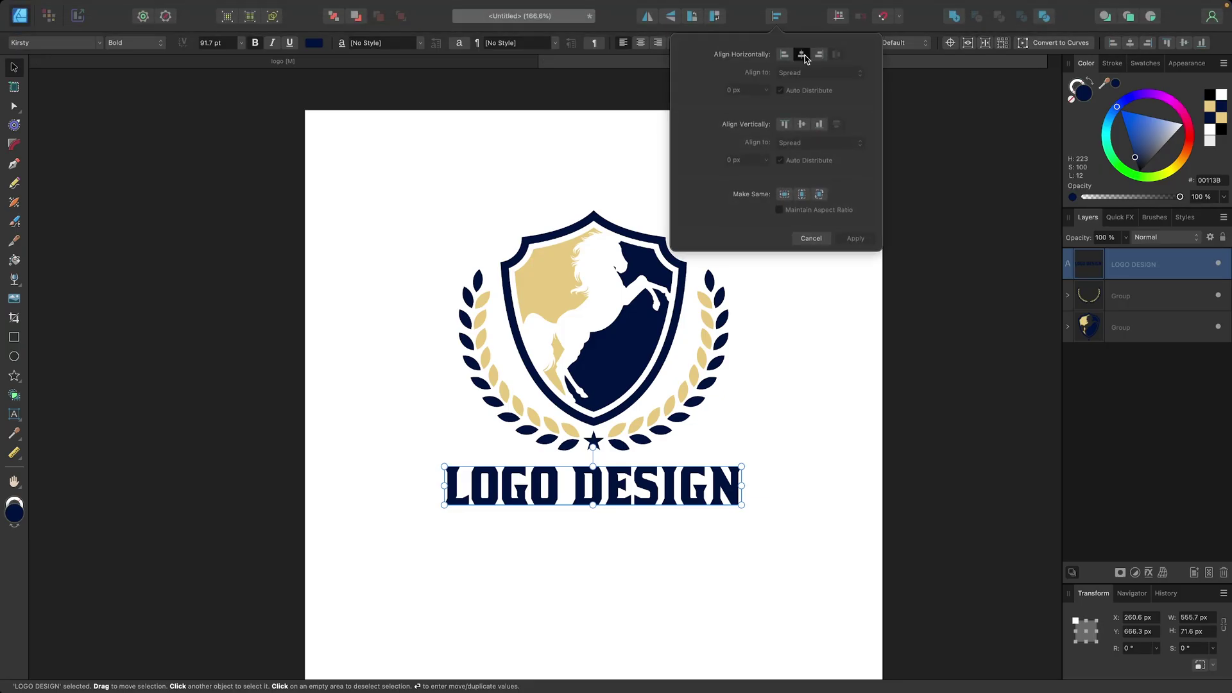
left_click(797, 52)
left_click(794, 673)
scroll(668, 553, "down", 3)
scroll(668, 552, "right", 2)
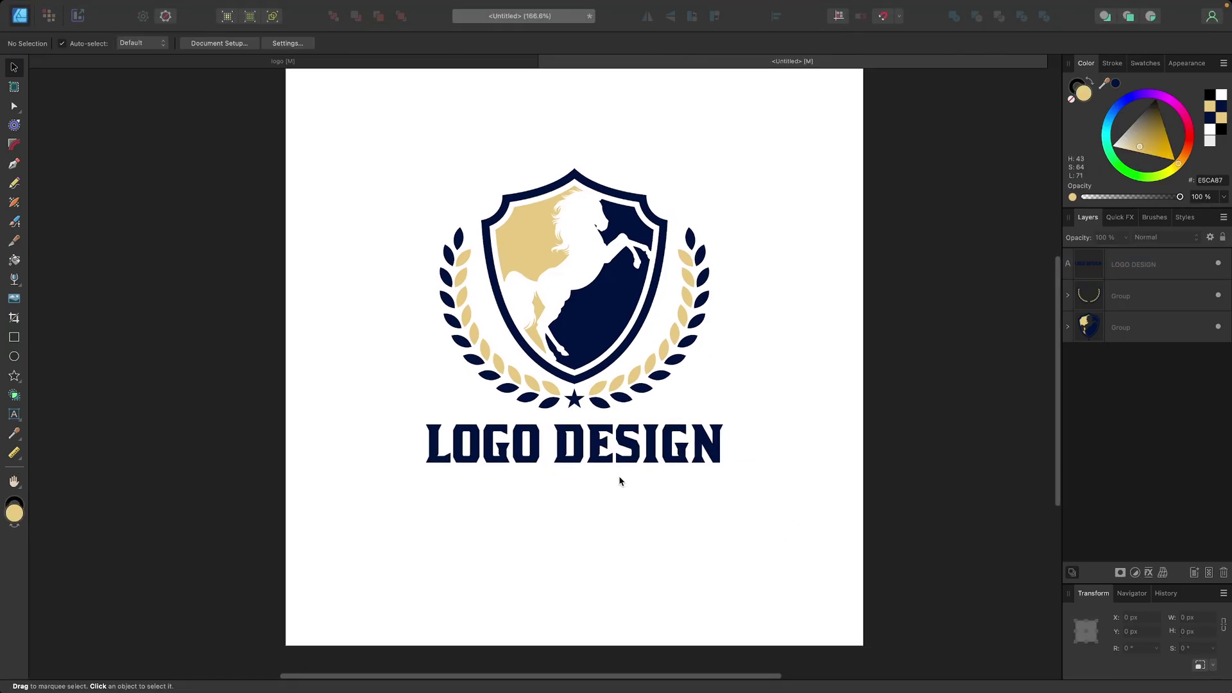
Enlarge the centred LOGO DESIGN text to about 612 × 79 px and compare it with the reference logo.
left_click(573, 457)
left_click_drag(575, 462, 575, 467)
left_click(268, 61)
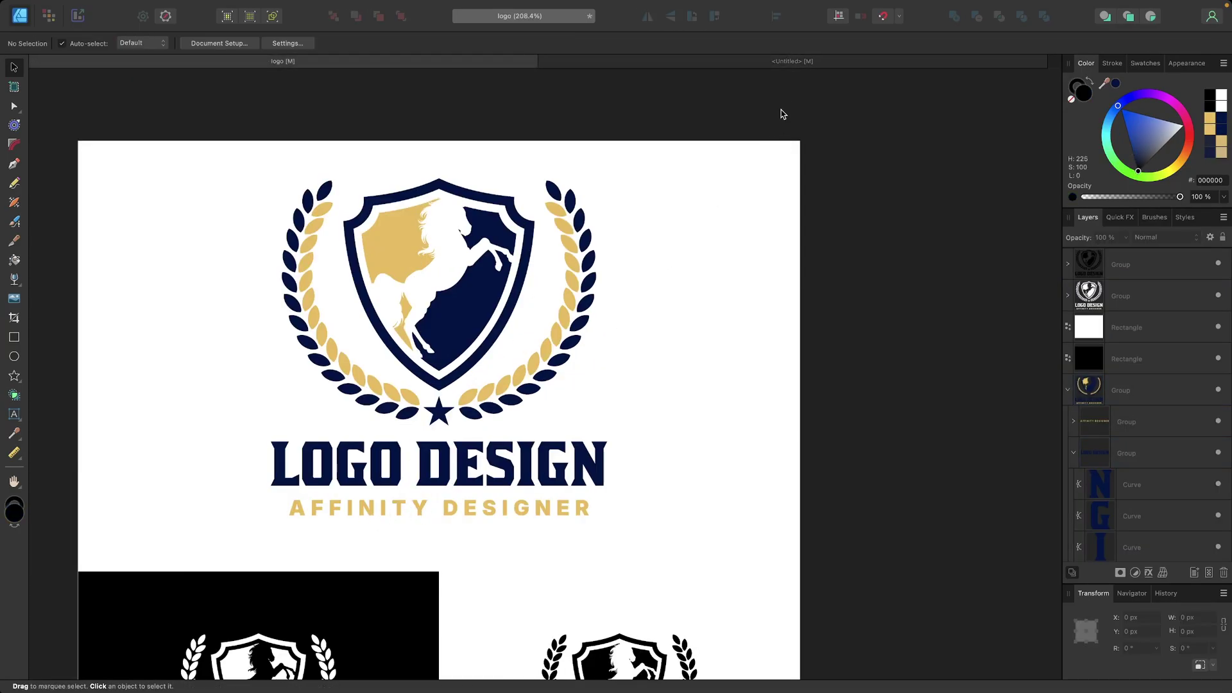
left_click(776, 60)
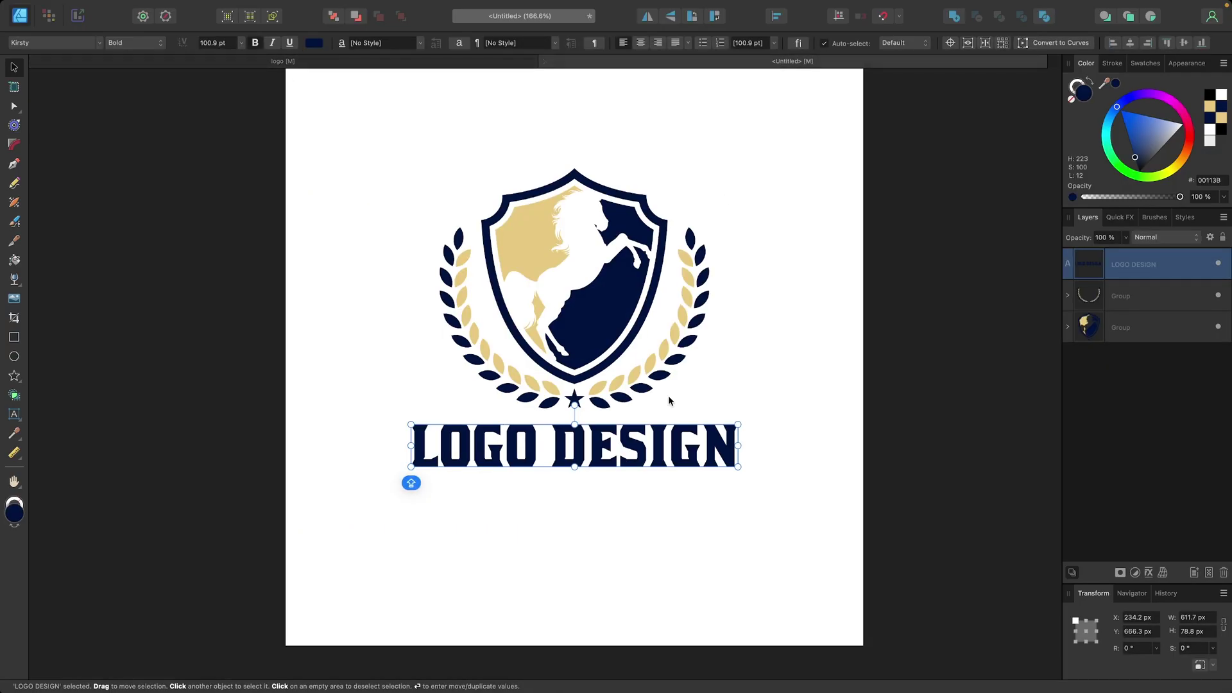
left_click(575, 534)
Add a second line of artistic text, AFFINITY DESIGNER, below the LOGO DESIGN text.
scroll(576, 534, "down", 1)
scroll(575, 533, "left", 1)
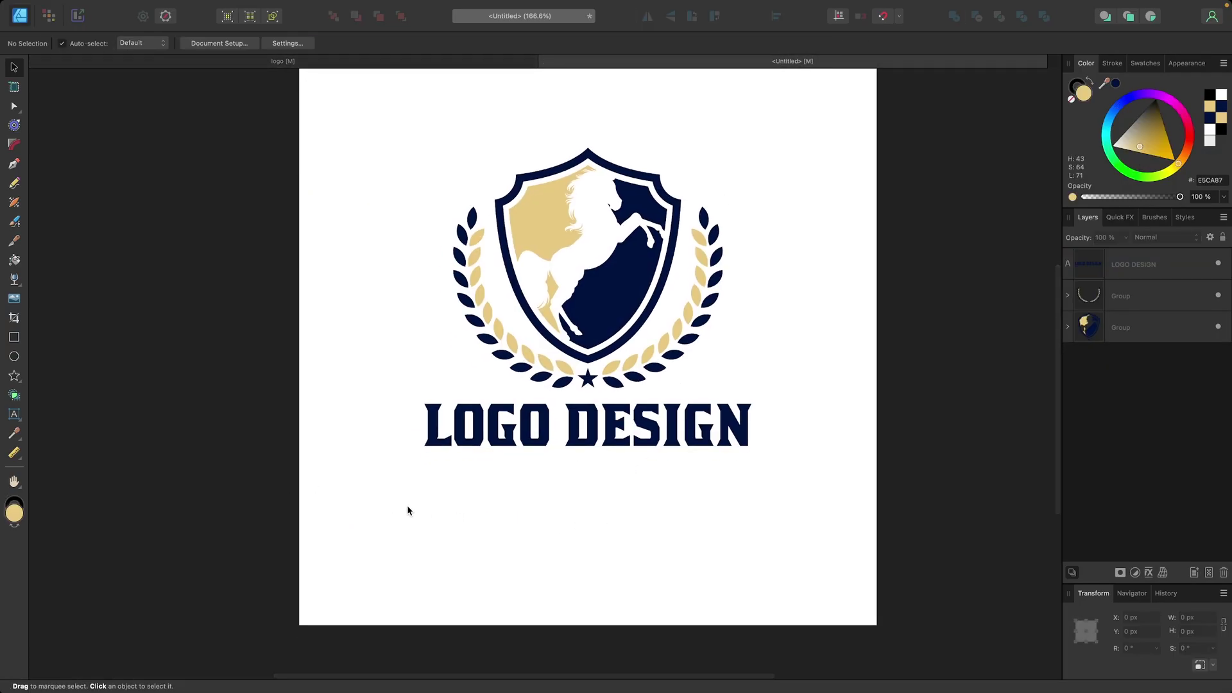
key("t")
left_click_drag(390, 475, 485, 520)
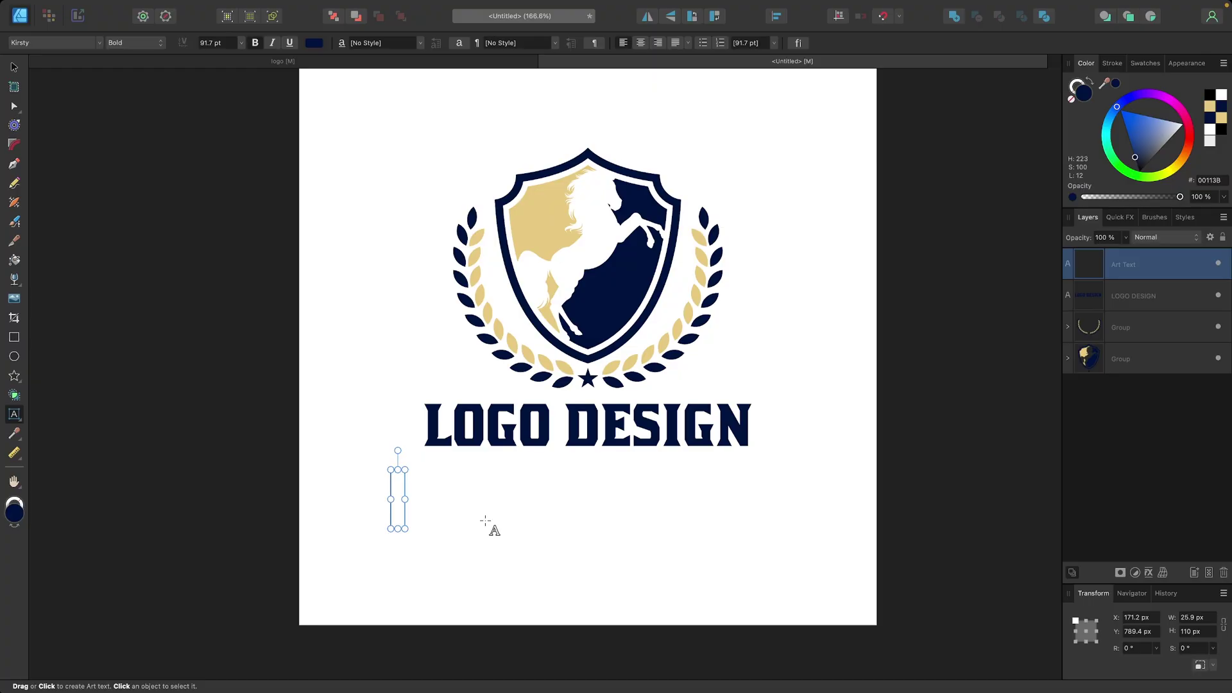
type("AFFINI")
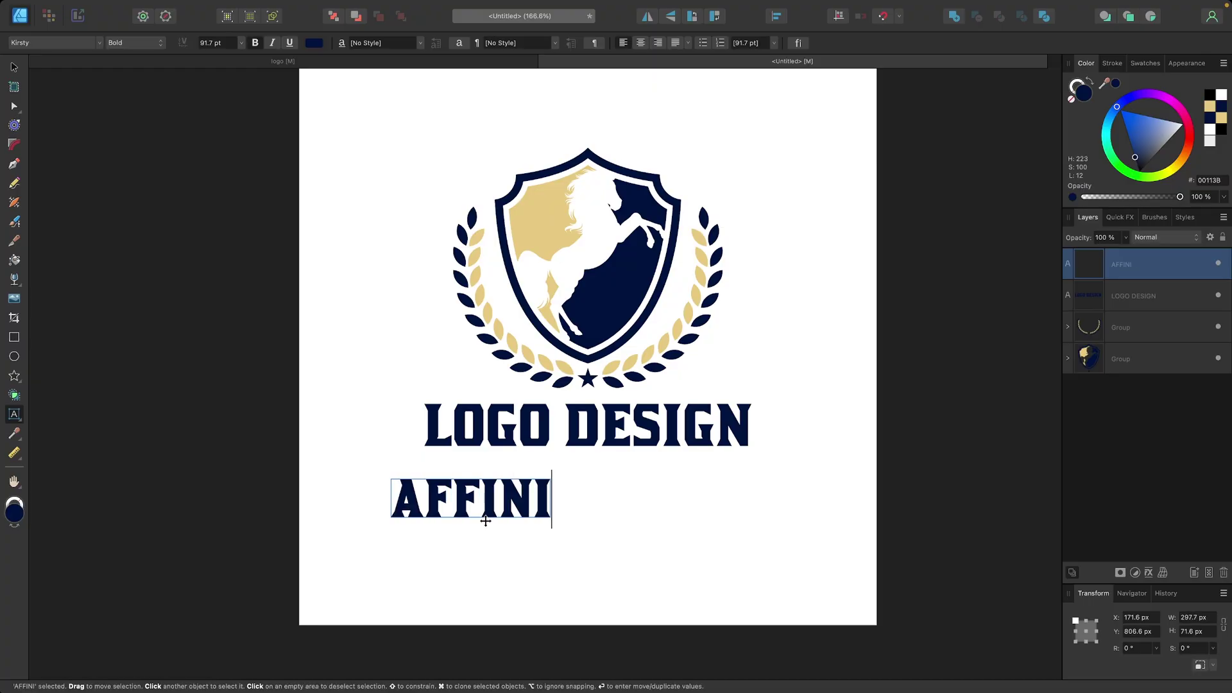
type("TY DESIGNER")
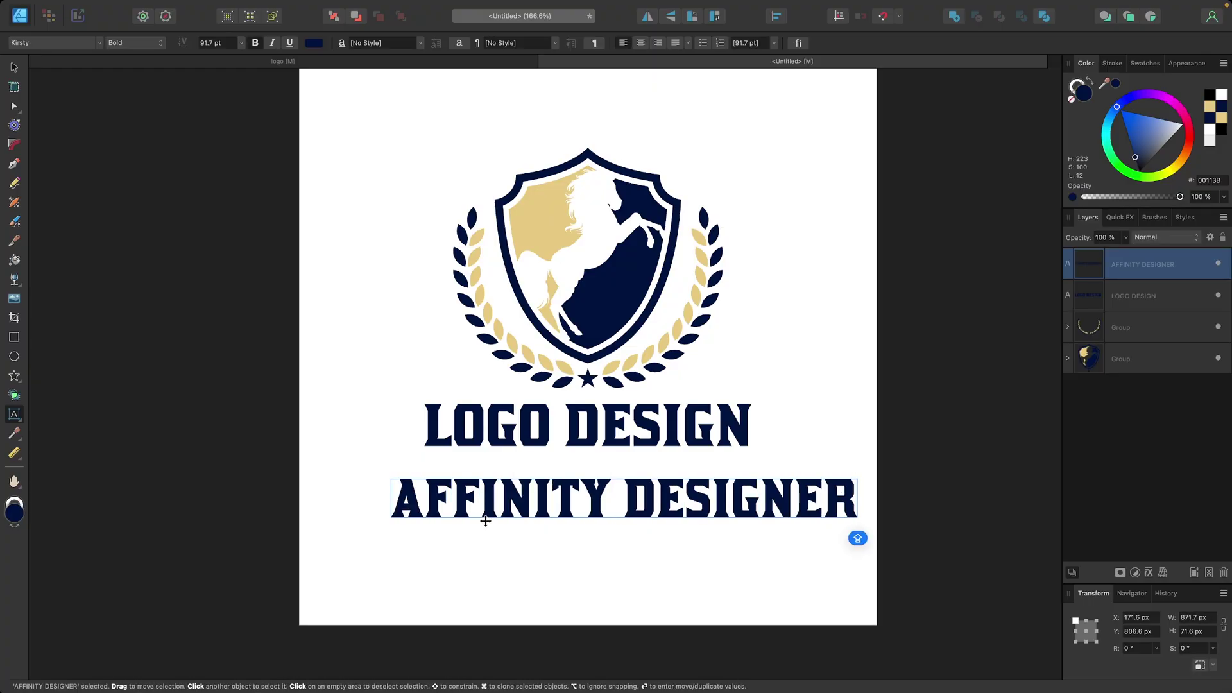
Set the whole AFFINITY DESIGNER text in the Inter 18pt font with the Black weight.
key("super+a")
left_click(99, 43)
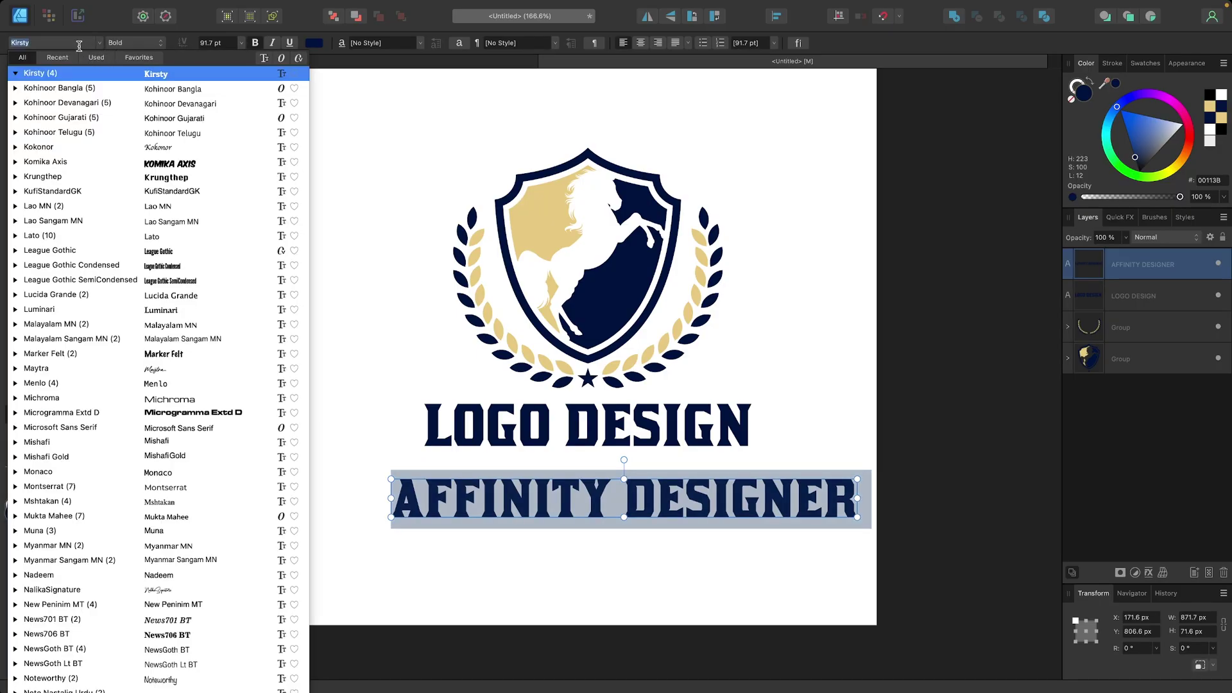
type("inter")
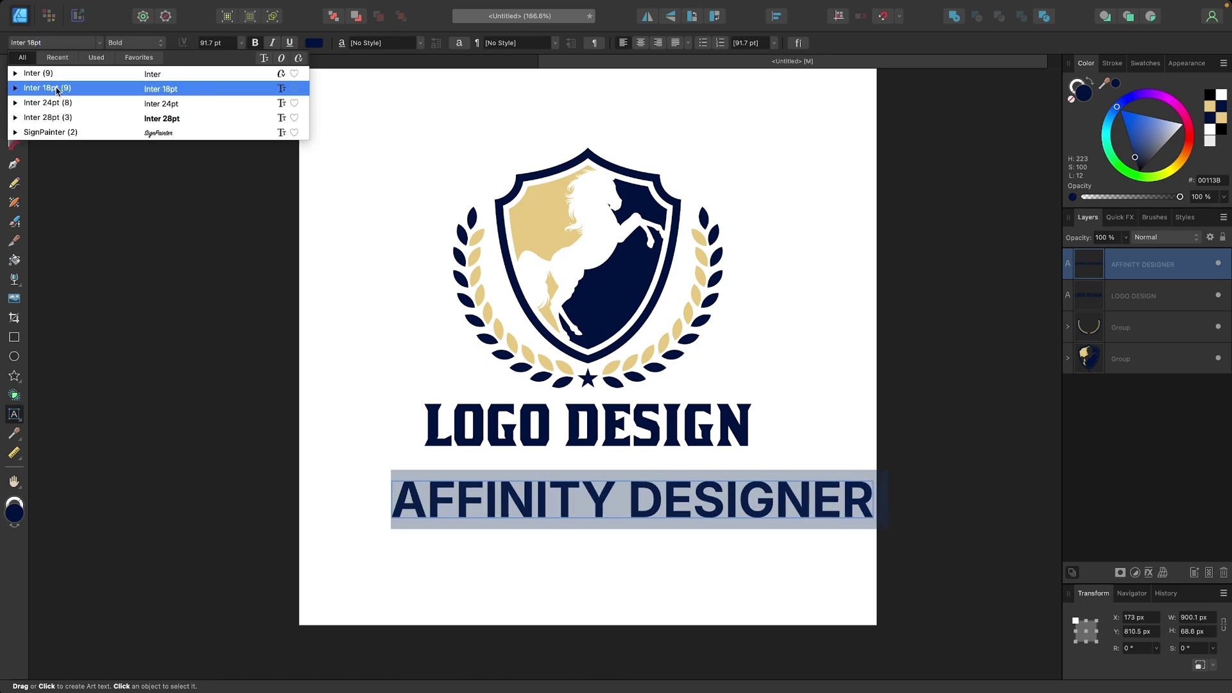
left_click(57, 88)
left_click(145, 43)
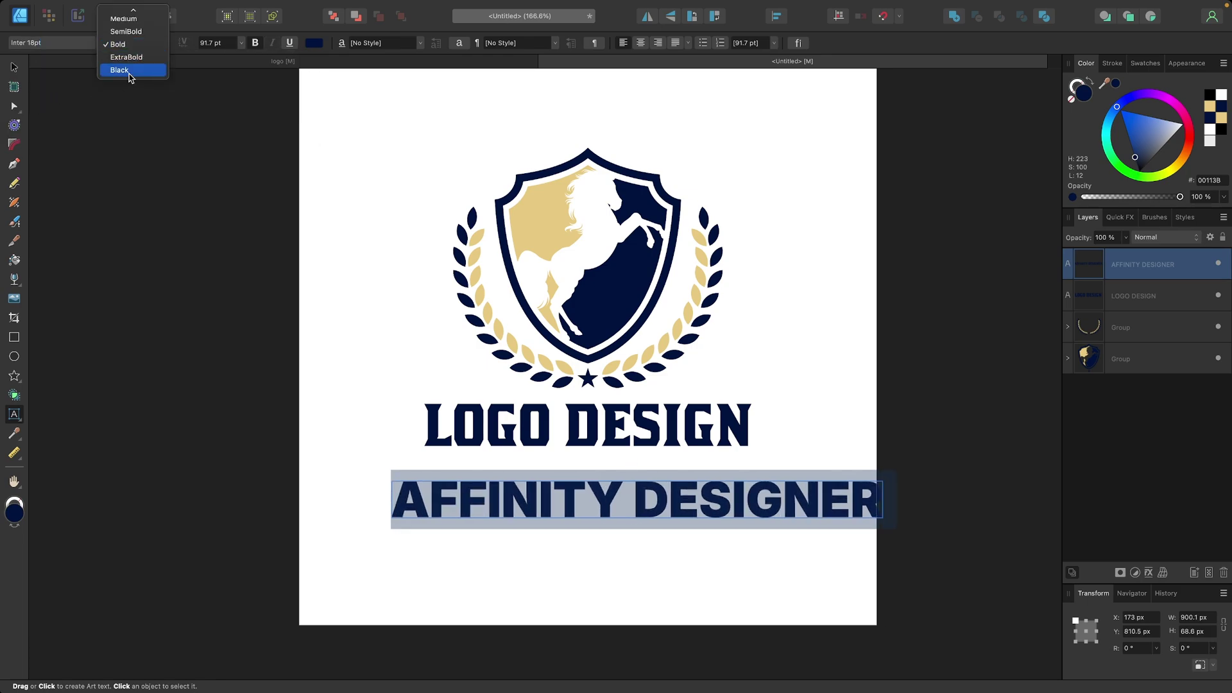
left_click(128, 70)
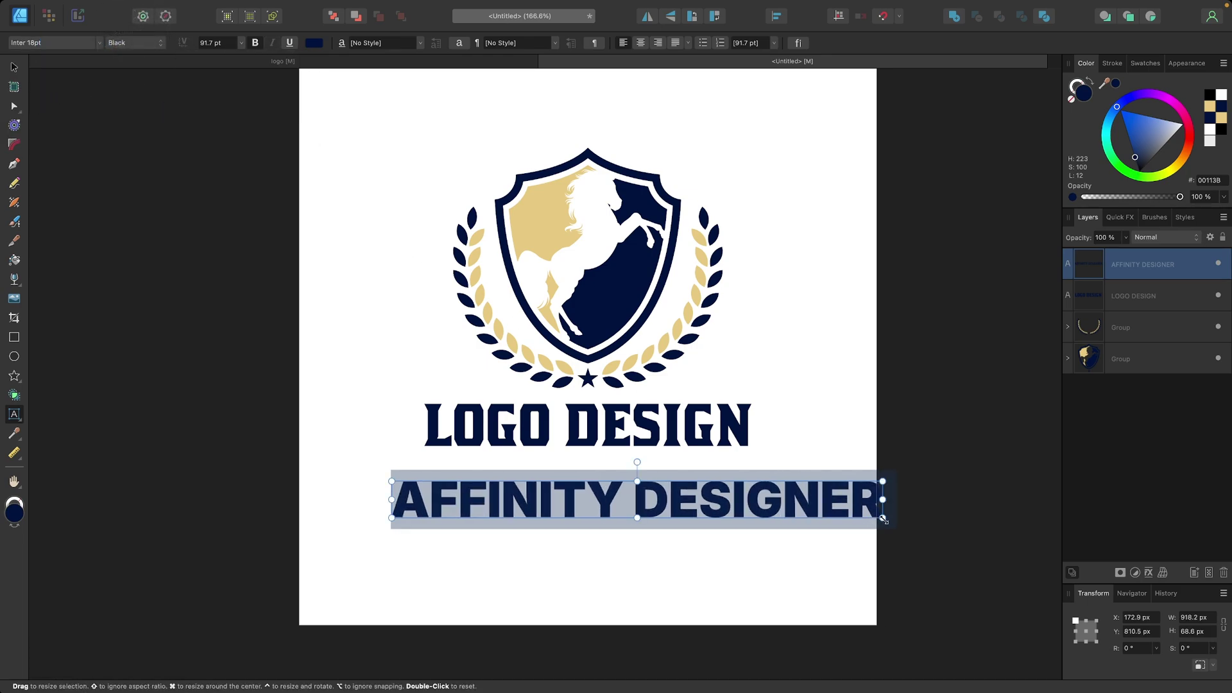
Shrink the AFFINITY DESIGNER text to about 411 × 31 px and widen its letter spacing until it spans about 588 px.
left_click_drag(874, 521, 617, 434)
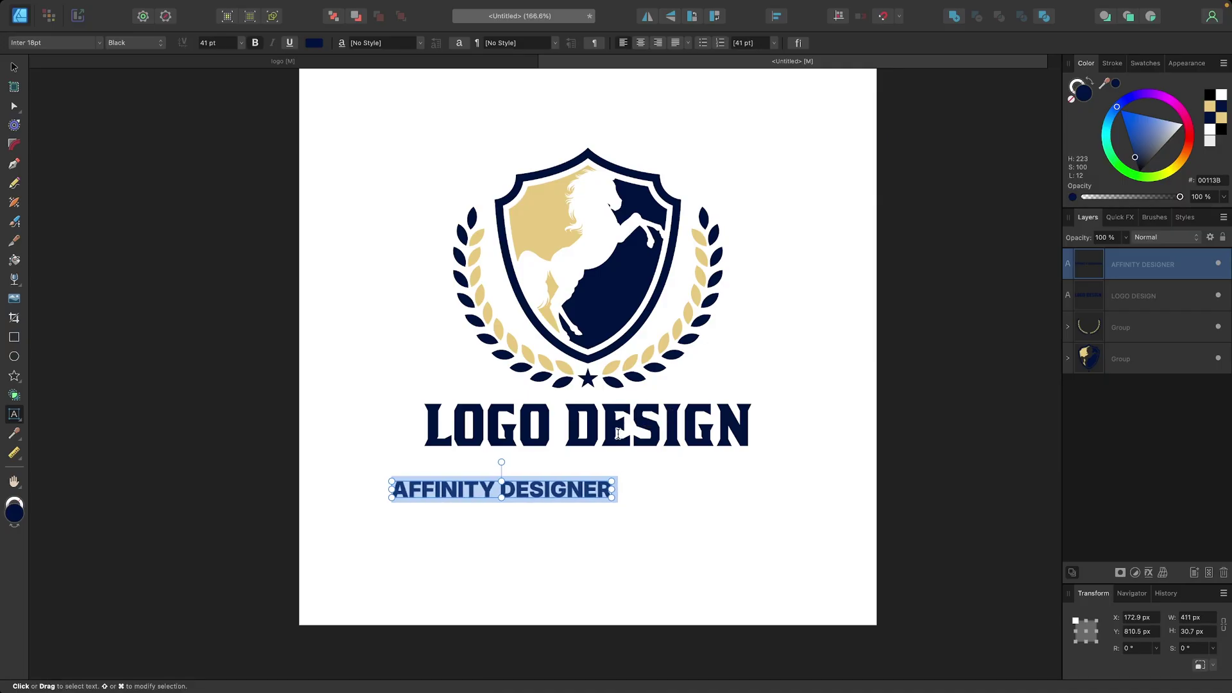
scroll(562, 590, "up", 5)
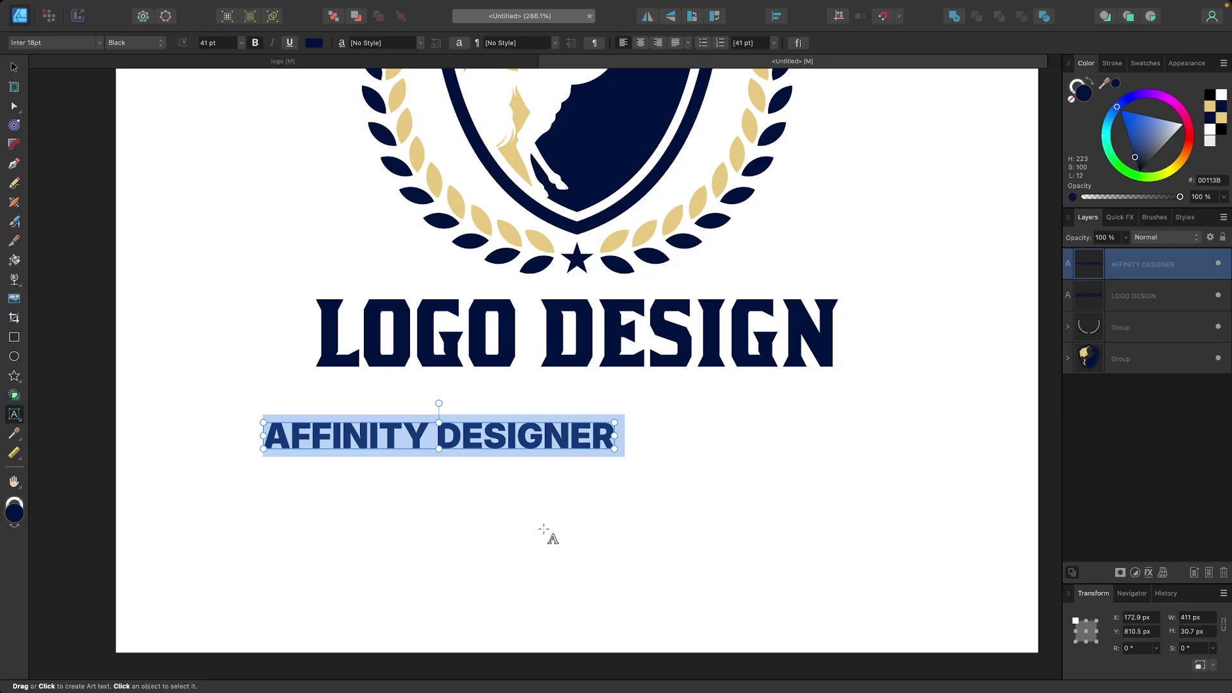
key("alt+Right")
key("alt+Right")
key("alt+Right")
key("alt+Right")
key("alt+Right")
key("alt+Right")
key("alt+Right")
key("alt+Right")
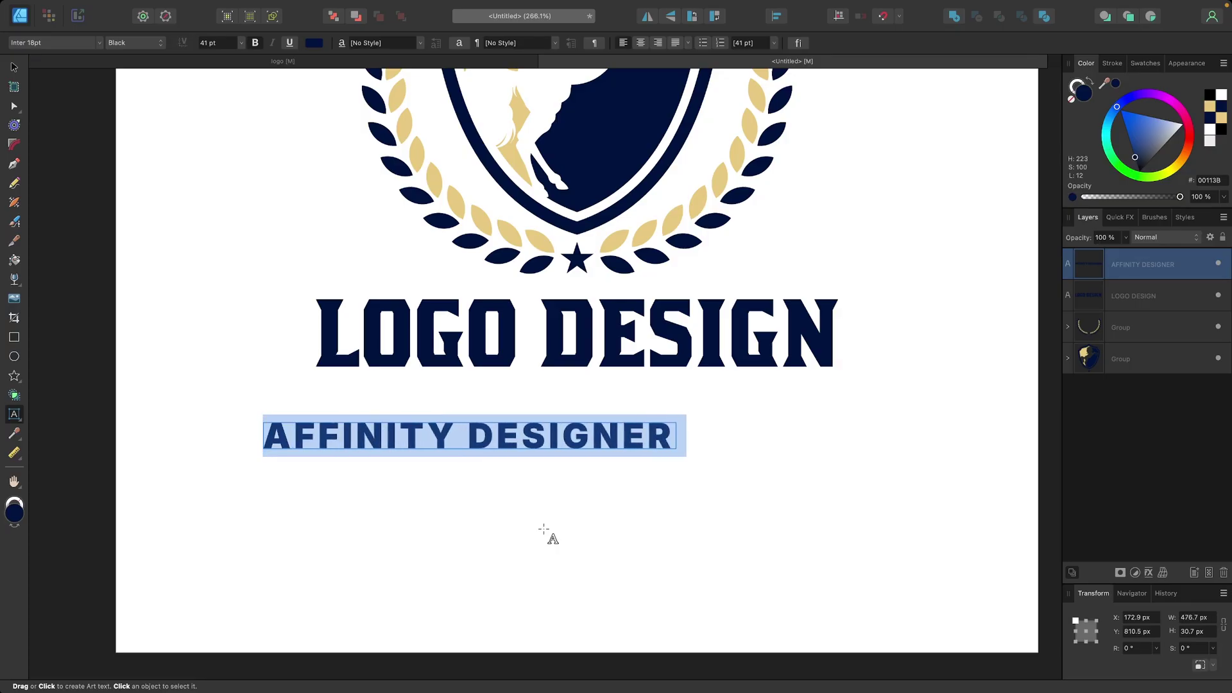
key("alt+Right")
key("alt+Right")
key("alt+Right")
key("alt+Right")
key("alt+Right")
key("alt+Right")
key("alt+Right")
key("alt+Right")
key("alt+Right")
key("alt+Right")
key("alt+Right")
key("alt+Right")
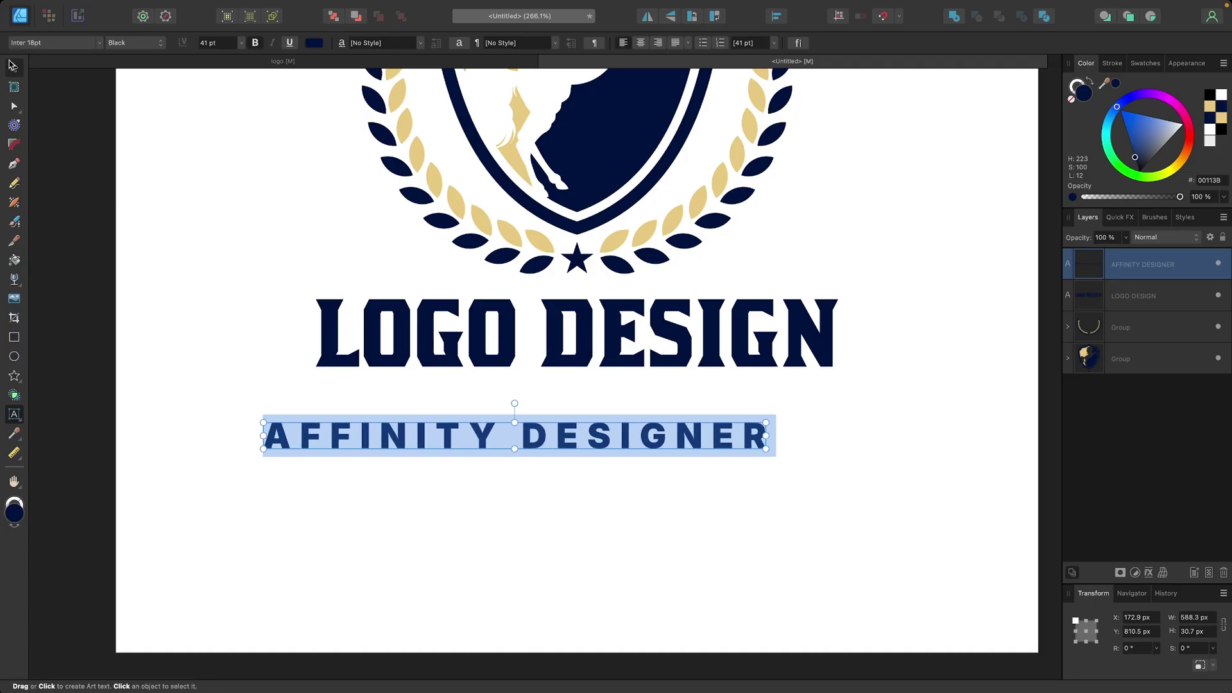
Move the AFFINITY DESIGNER text just below LOGO DESIGN and centre it horizontally on the page.
left_click(11, 65)
left_click_drag(580, 433, 647, 402)
left_click(782, 18)
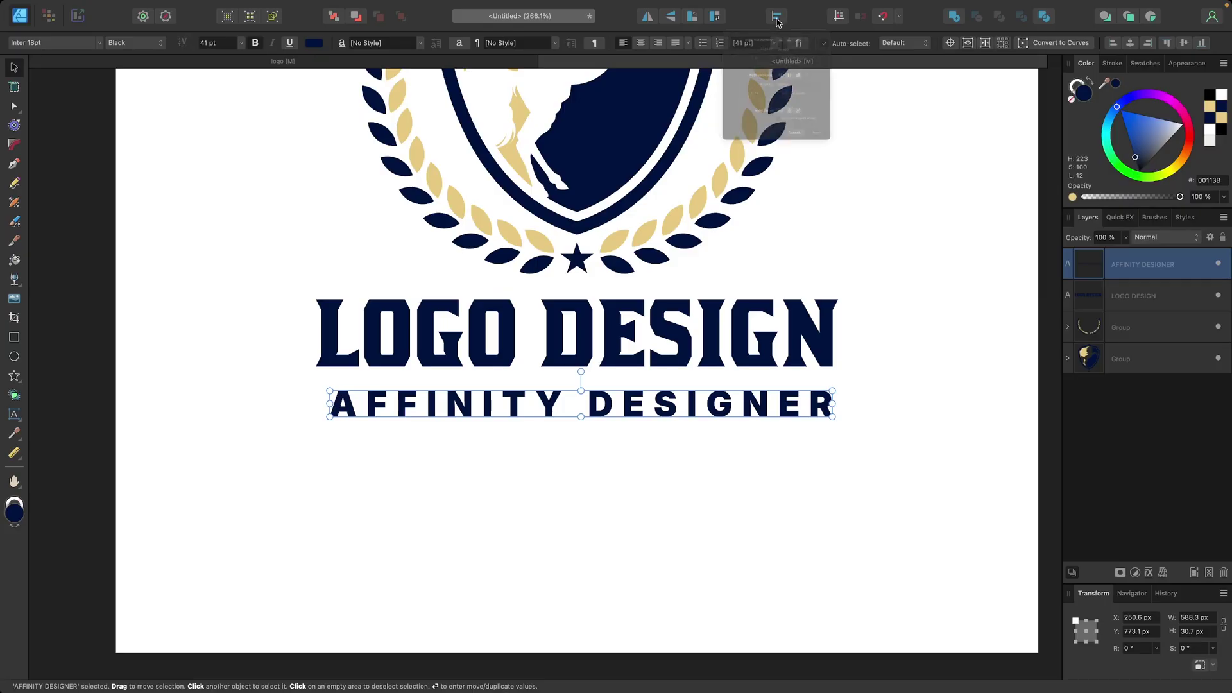
left_click(795, 53)
left_click(651, 465)
left_click(717, 424)
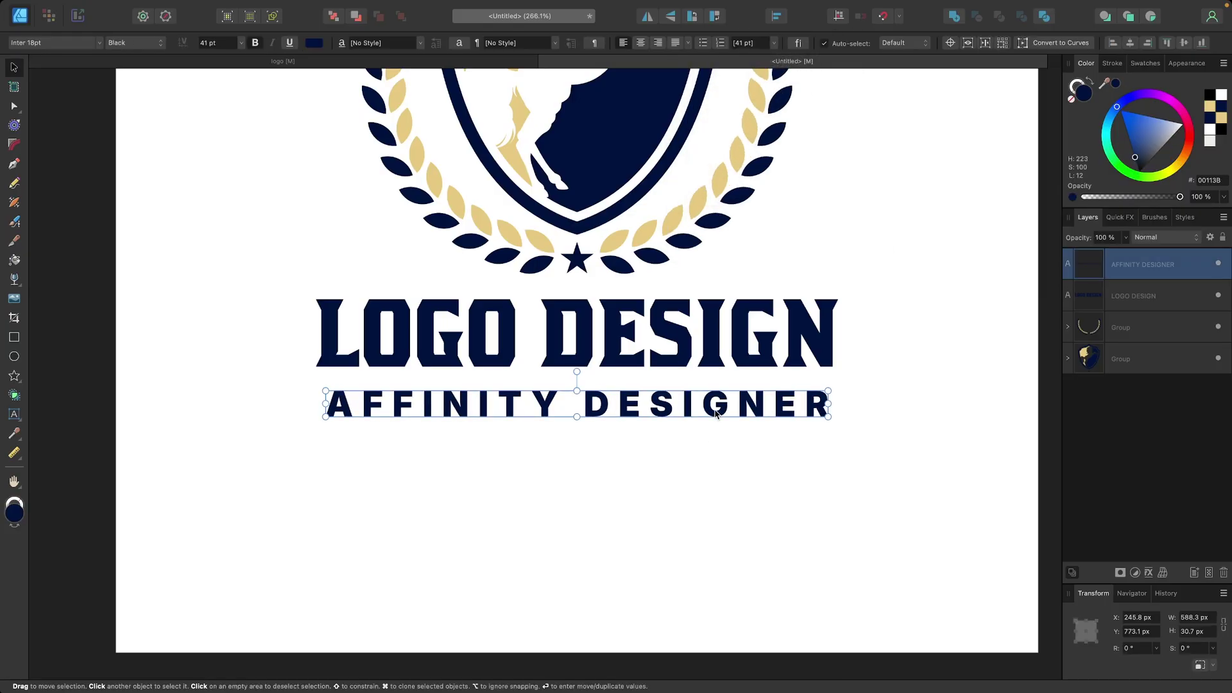
Shrink the AFFINITY DESIGNER text to about 550 × 29 px and fill it with the gold E5CA87 sampled from the shield.
left_click_drag(832, 420, 745, 398)
scroll(748, 404, "down", 3)
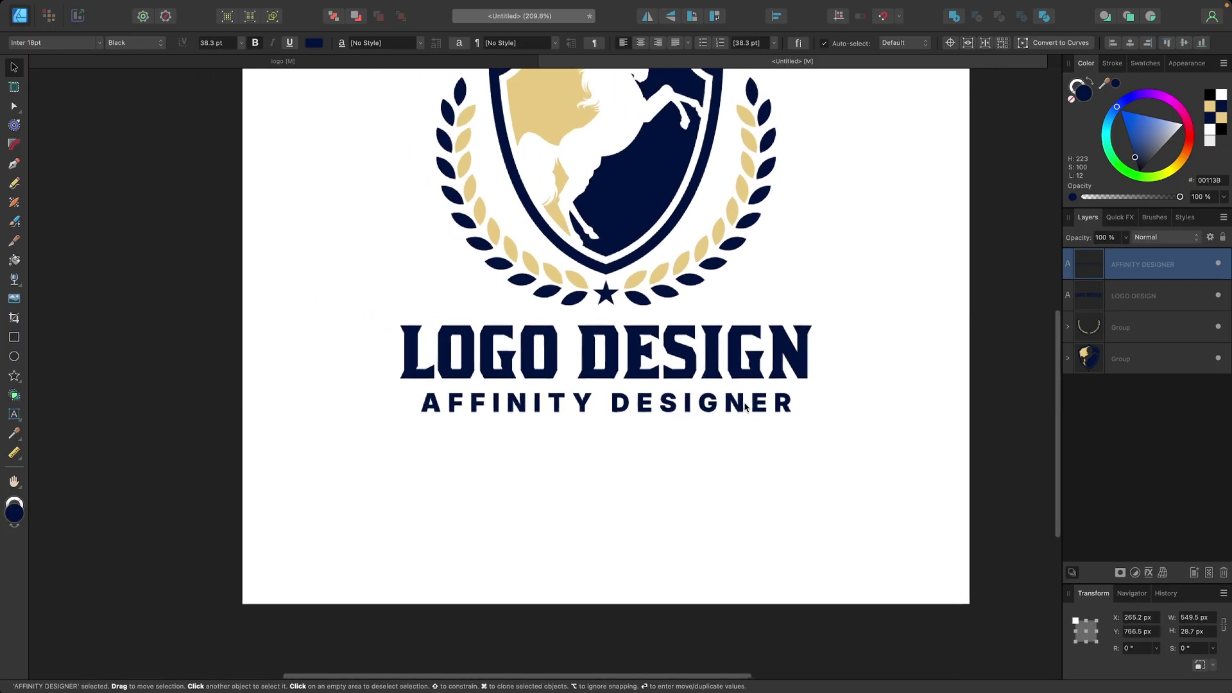
left_click_drag(1110, 83, 510, 172)
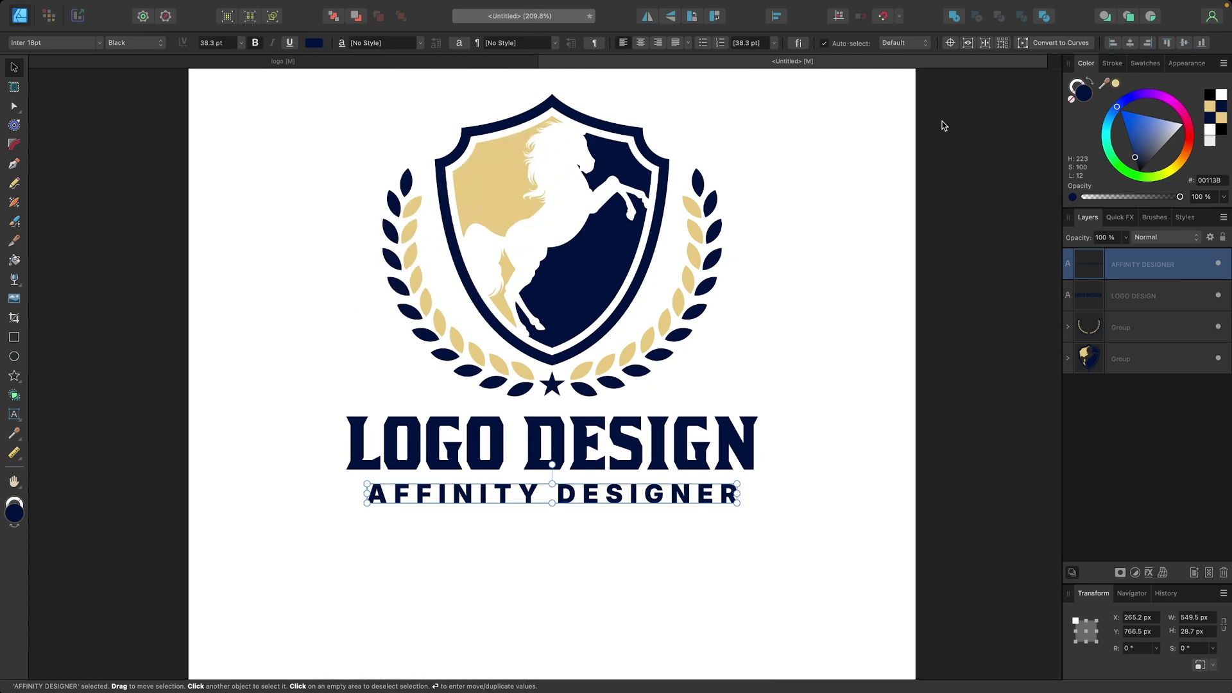
left_click(1115, 83)
scroll(535, 360, "down", 3)
left_click(685, 480)
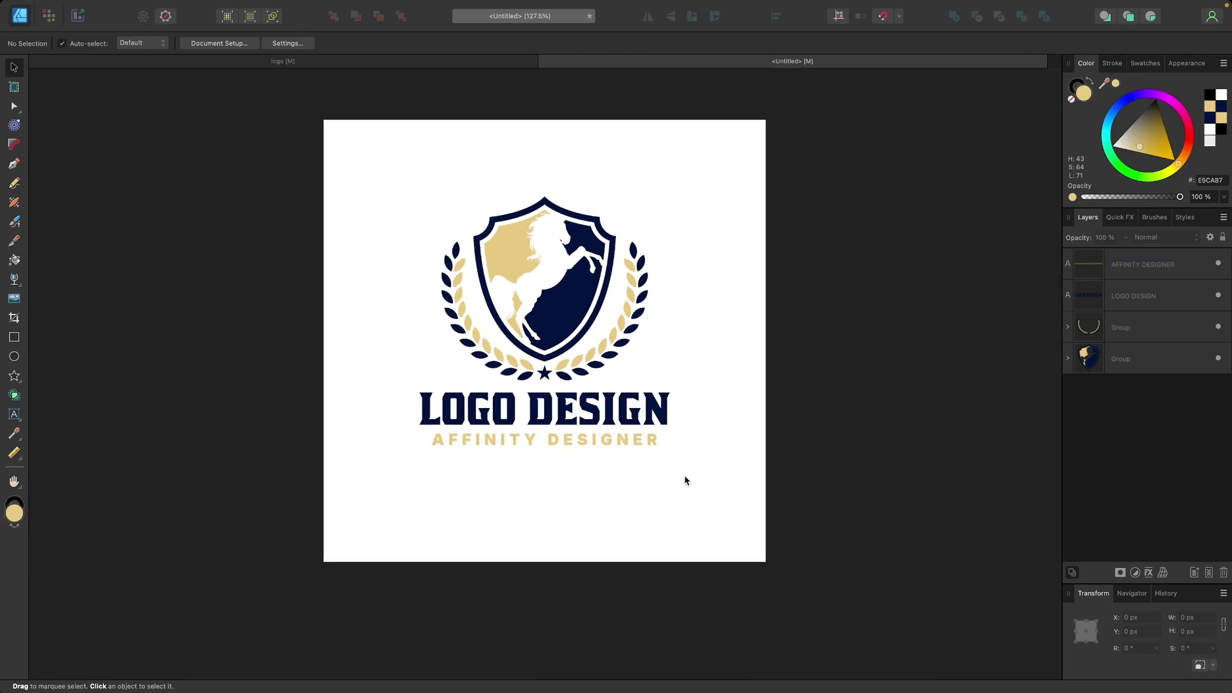
Group the shield, laurel branches and both text lines into a single logo object.
scroll(685, 480, "up", 3)
scroll(685, 480, "left", 2)
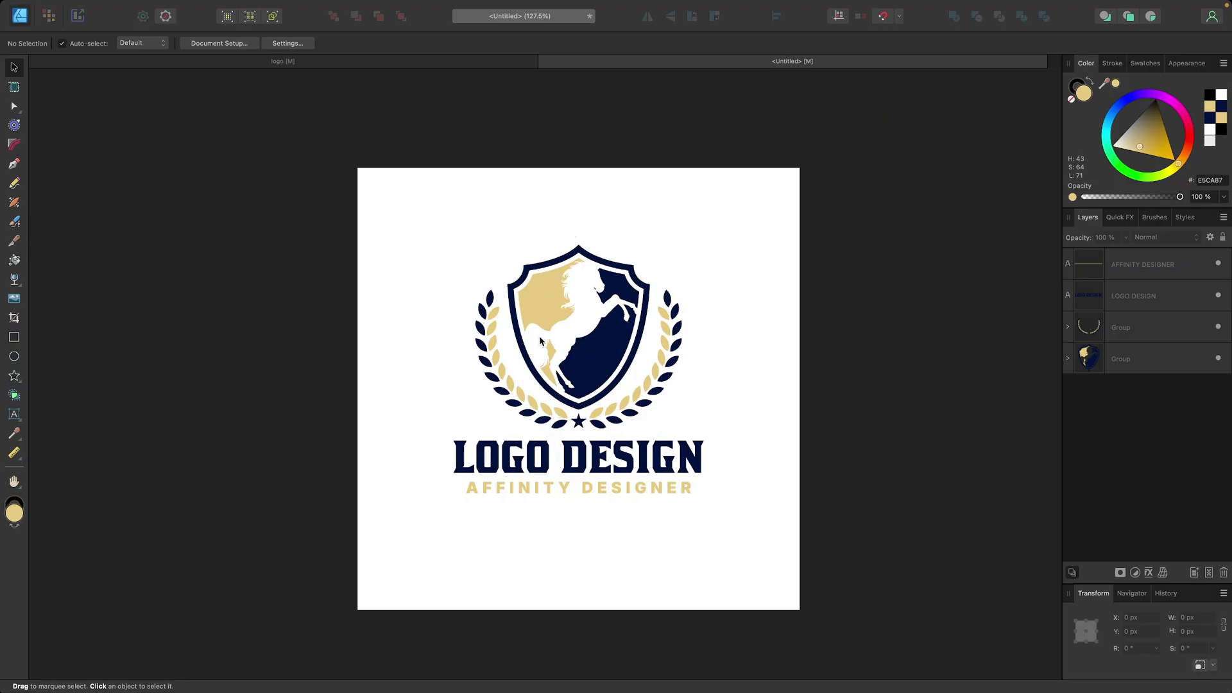
left_click_drag(771, 537, 403, 209)
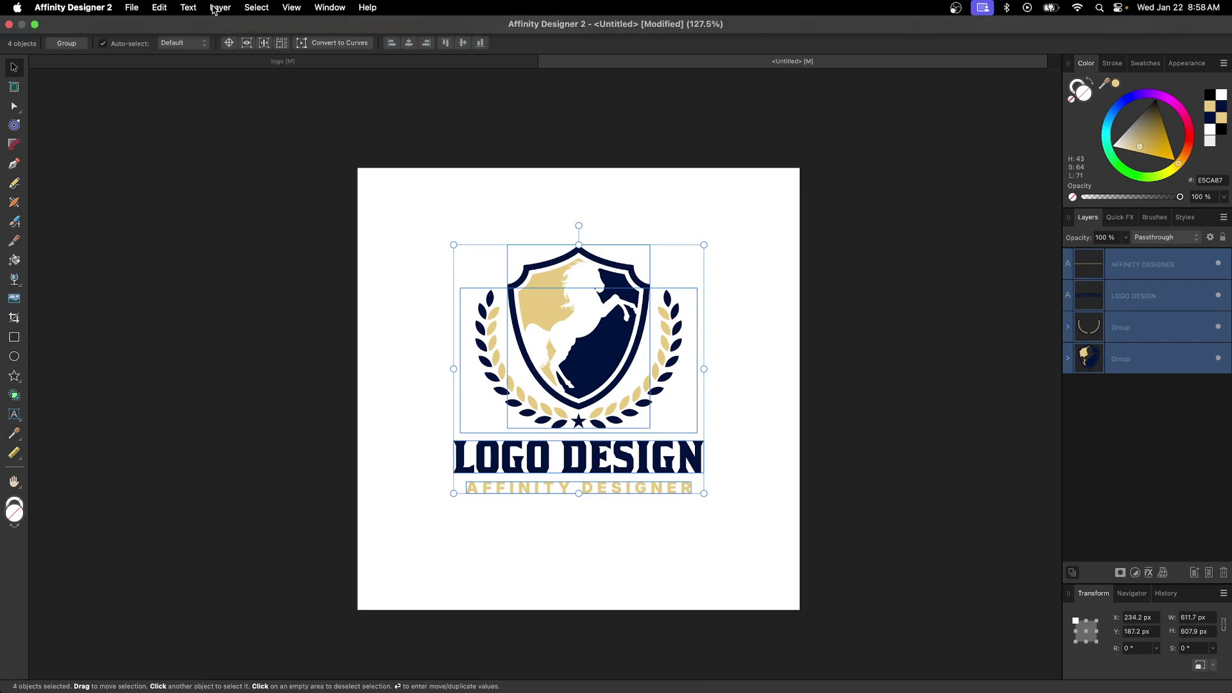
left_click(231, 7)
left_click(222, 25)
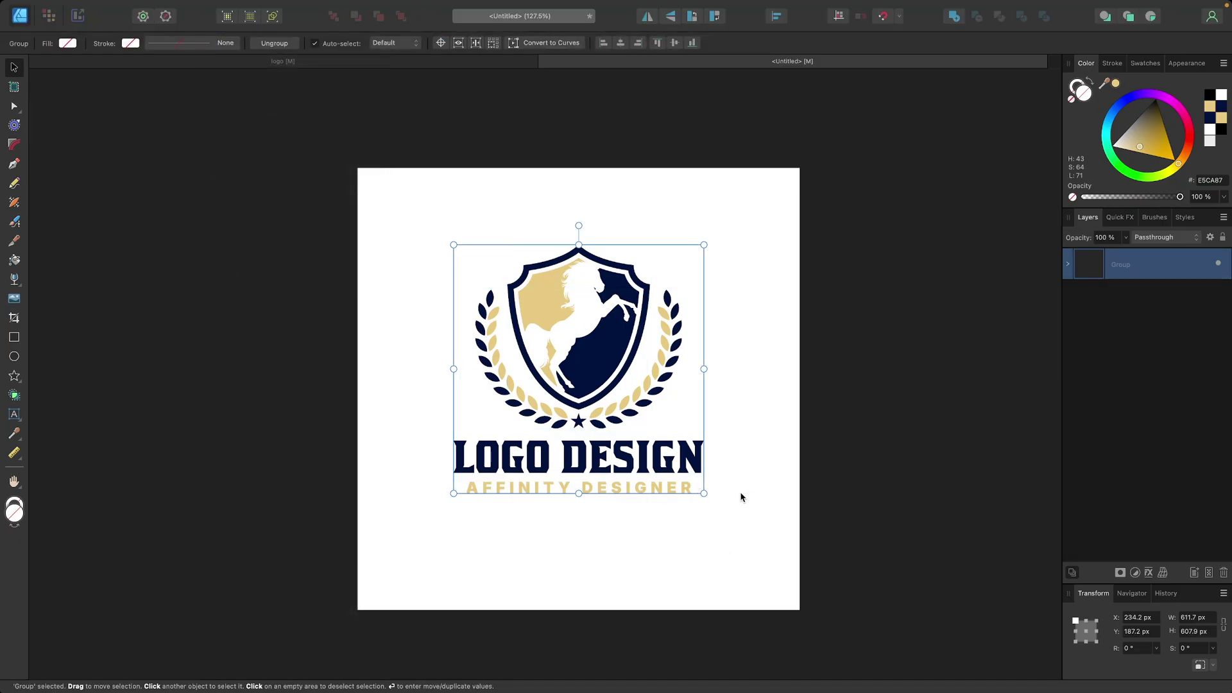
Scale the logo group to about 398 × 395 px in the page's upper-left area and place a duplicate directly below it.
left_click_drag(706, 494, 665, 355)
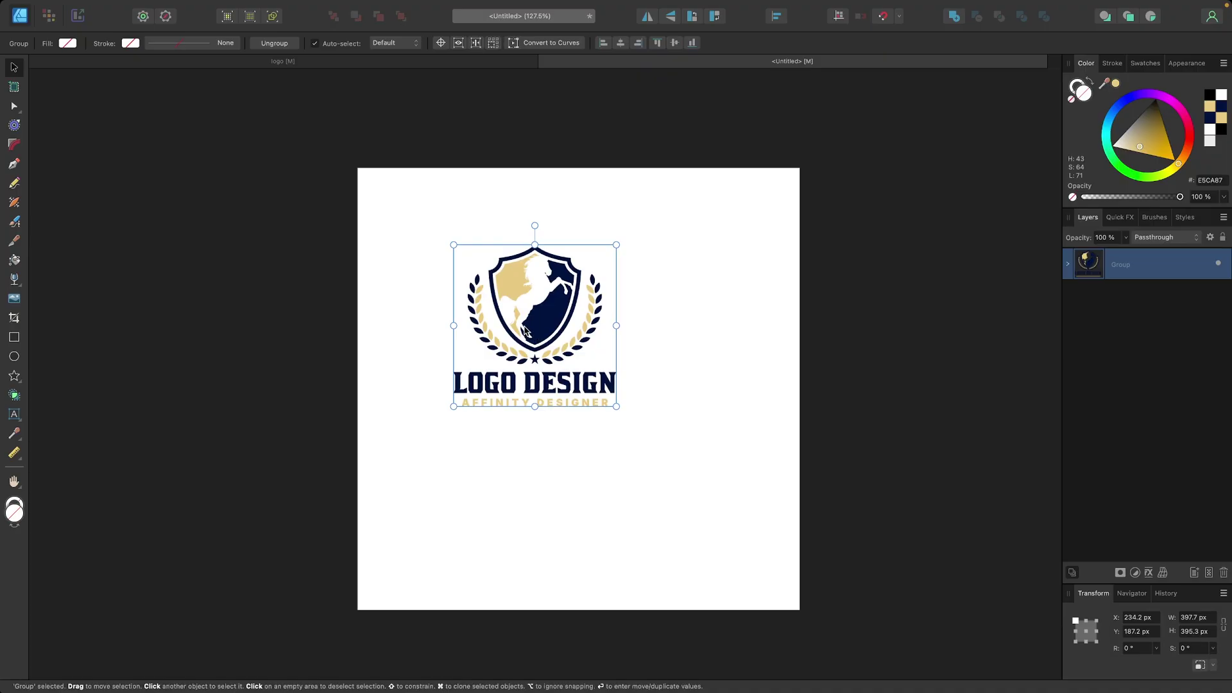
mouse_move(526, 330)
left_mouse_down()
mouse_move(485, 288)
mouse_move(685, 379)
mouse_move(556, 476)
mouse_move(503, 469)
left_mouse_up()
Recolour the whole lower logo copy in solid black, 000000.
left_click(1210, 106)
left_click(1209, 95)
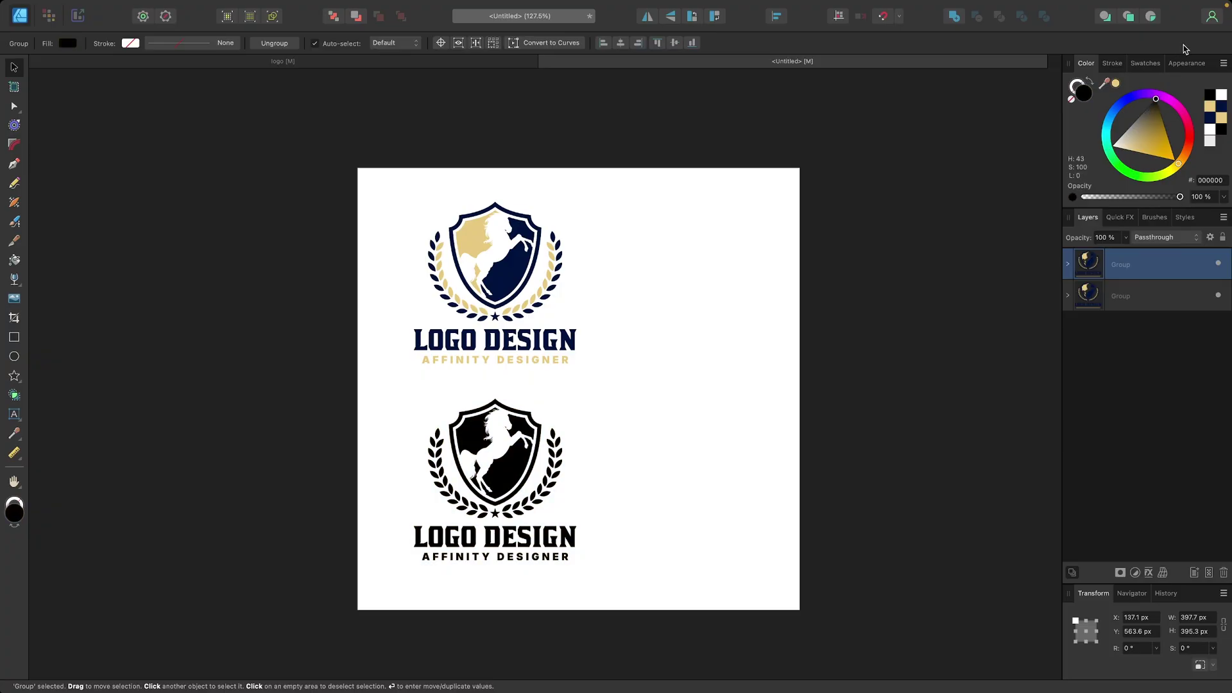
left_click(1173, 160)
left_click_drag(1181, 168, 1184, 108)
left_click(1209, 94)
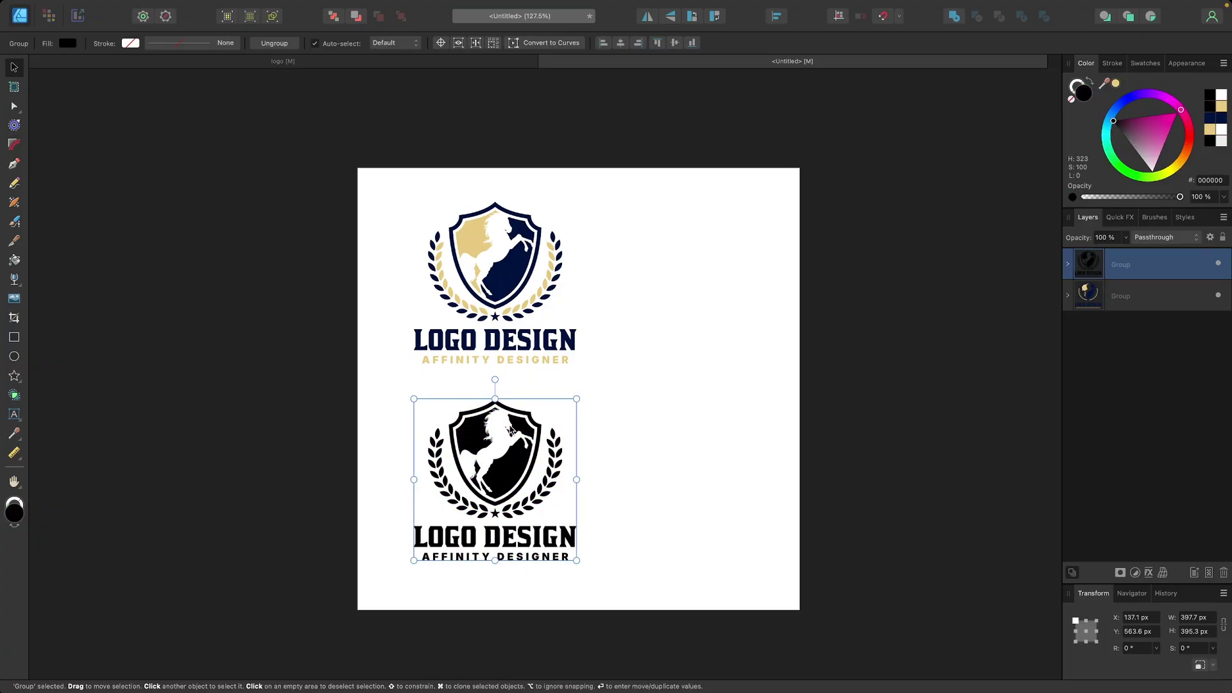
left_click(720, 478)
Place a duplicate of the black logo on the dark pasteboard beside the page, level with the original.
scroll(491, 488, "right", 2)
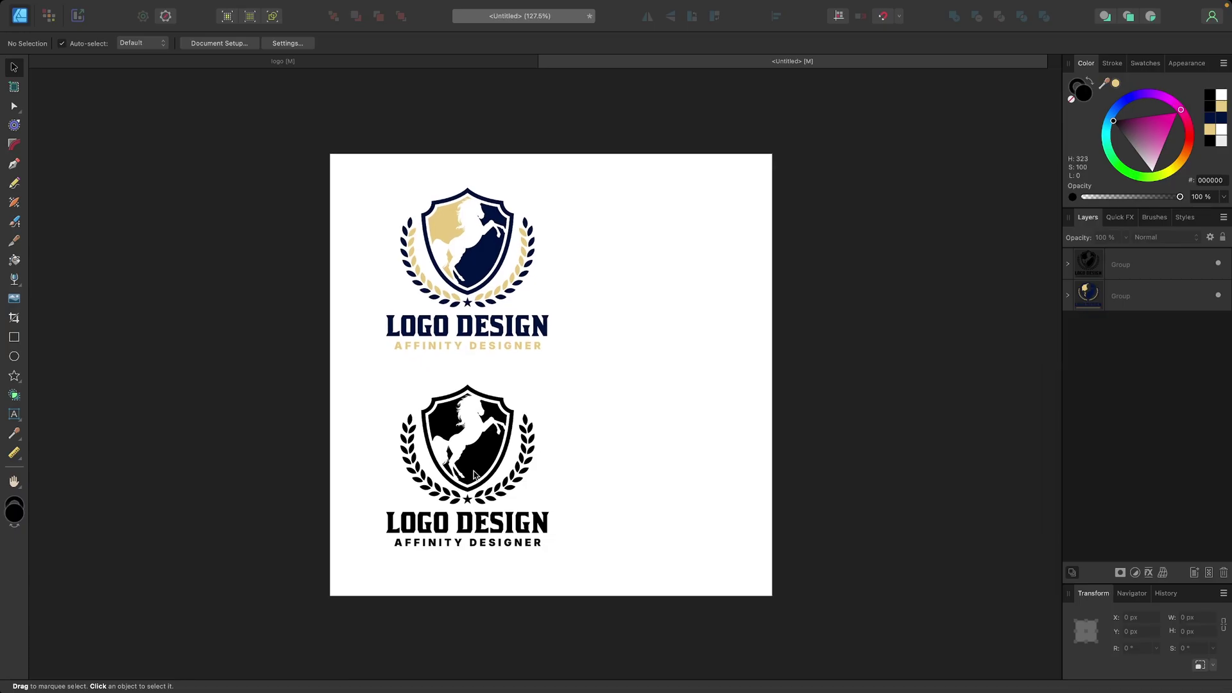
left_click(491, 488)
scroll(513, 475, "left", 4)
left_click_drag(569, 455, 283, 454)
scroll(283, 454, "up", 3)
scroll(283, 452, "left", 3)
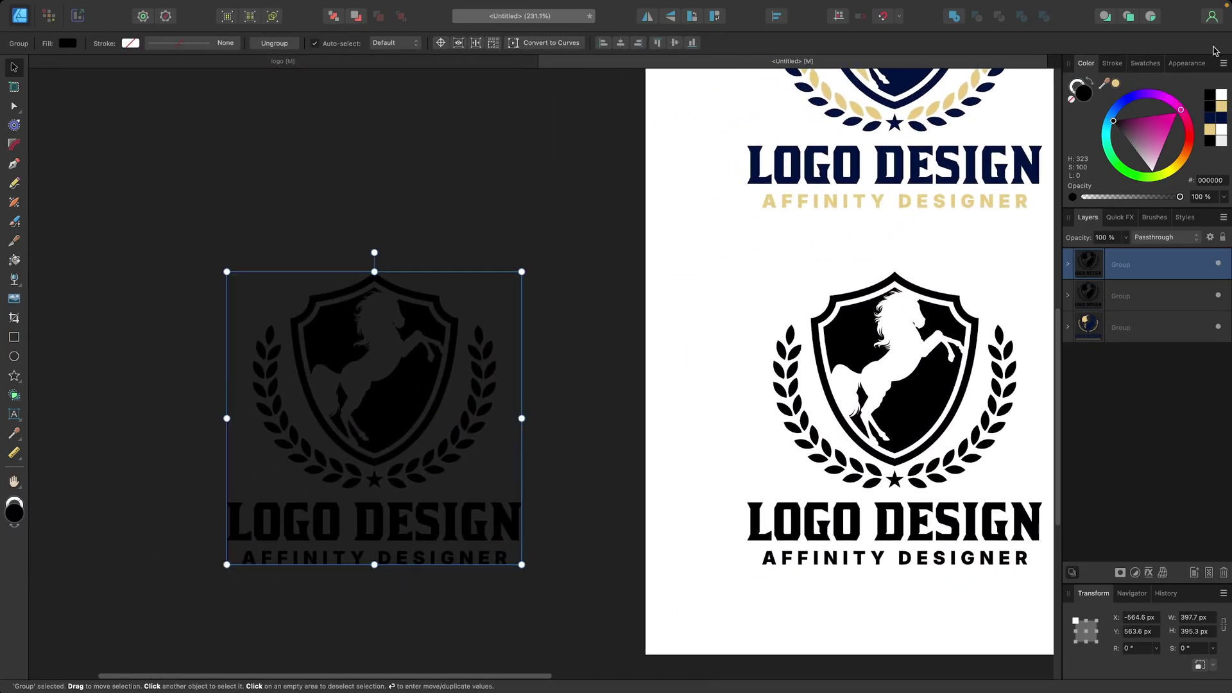
Recolour the logo copy on the dark pasteboard in solid white, FFFFFF.
left_click(1152, 171)
scroll(513, 328, "down", 3)
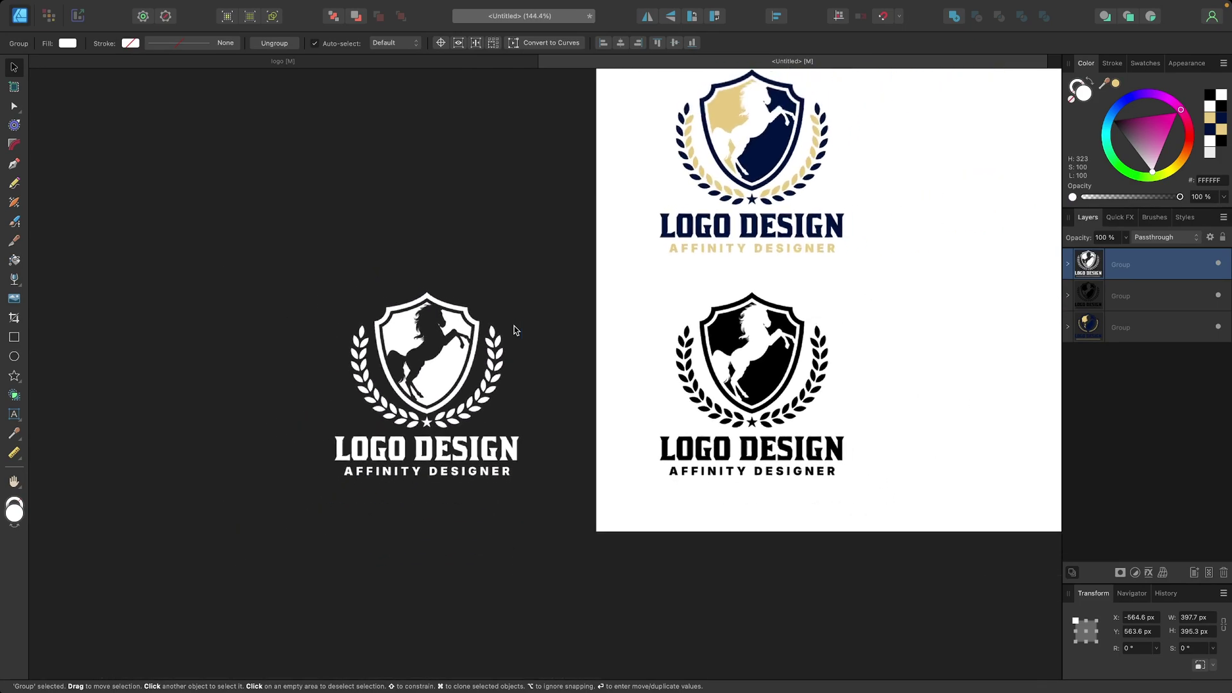
left_click(476, 189)
scroll(527, 250, "down", 3)
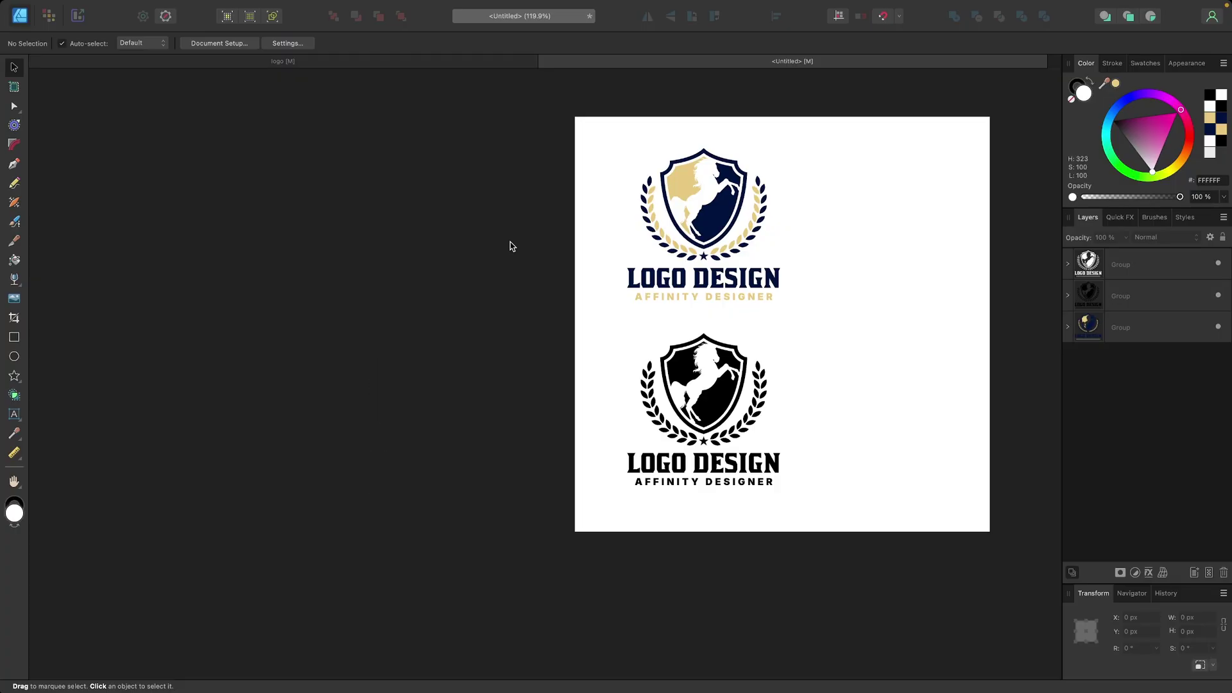
scroll(511, 247, "right", 5)
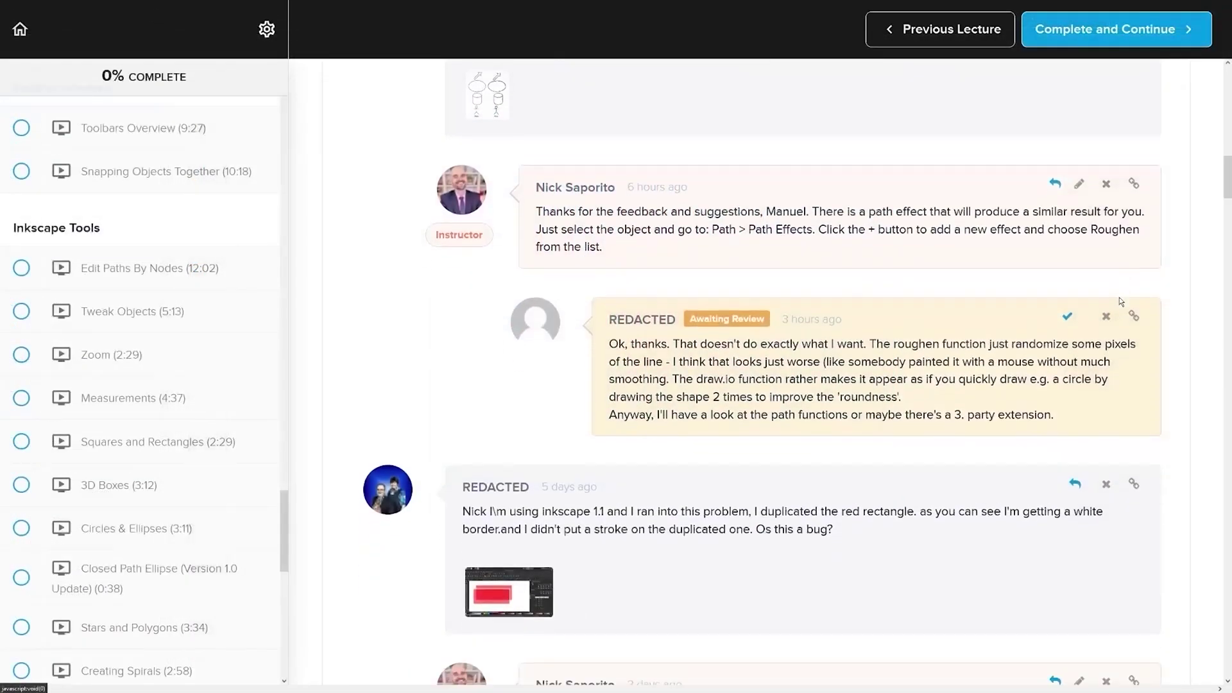
scroll(1129, 296, "down", 10)
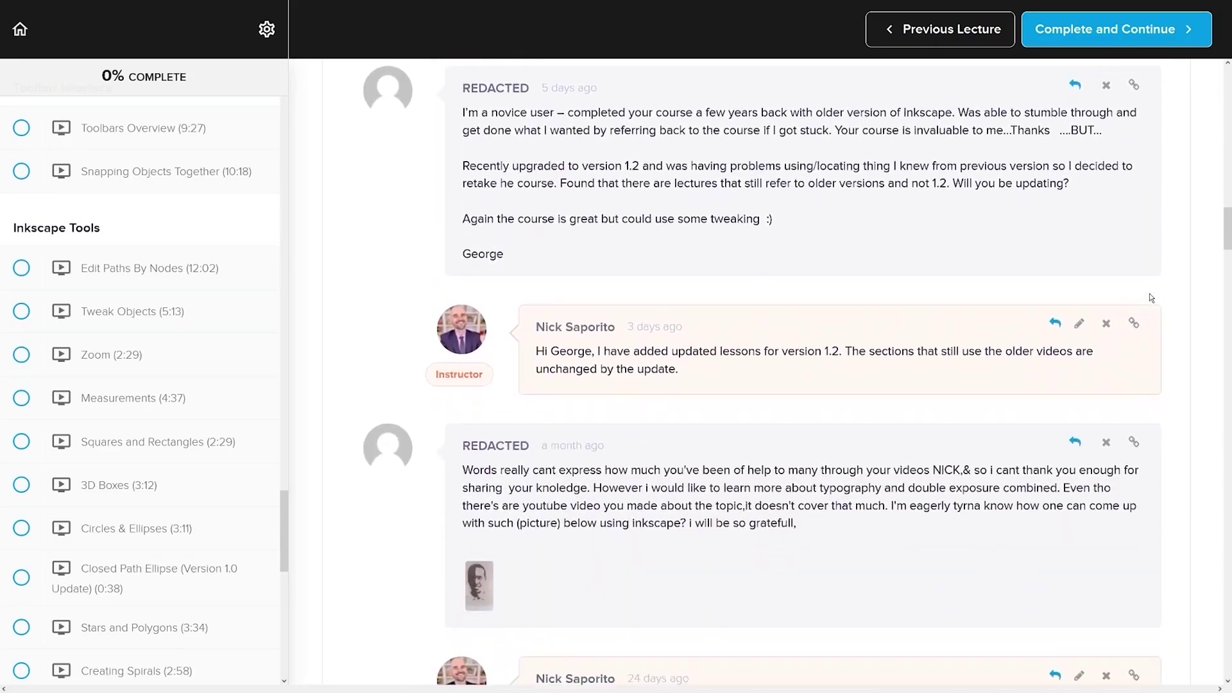
scroll(1148, 294, "down", 8)
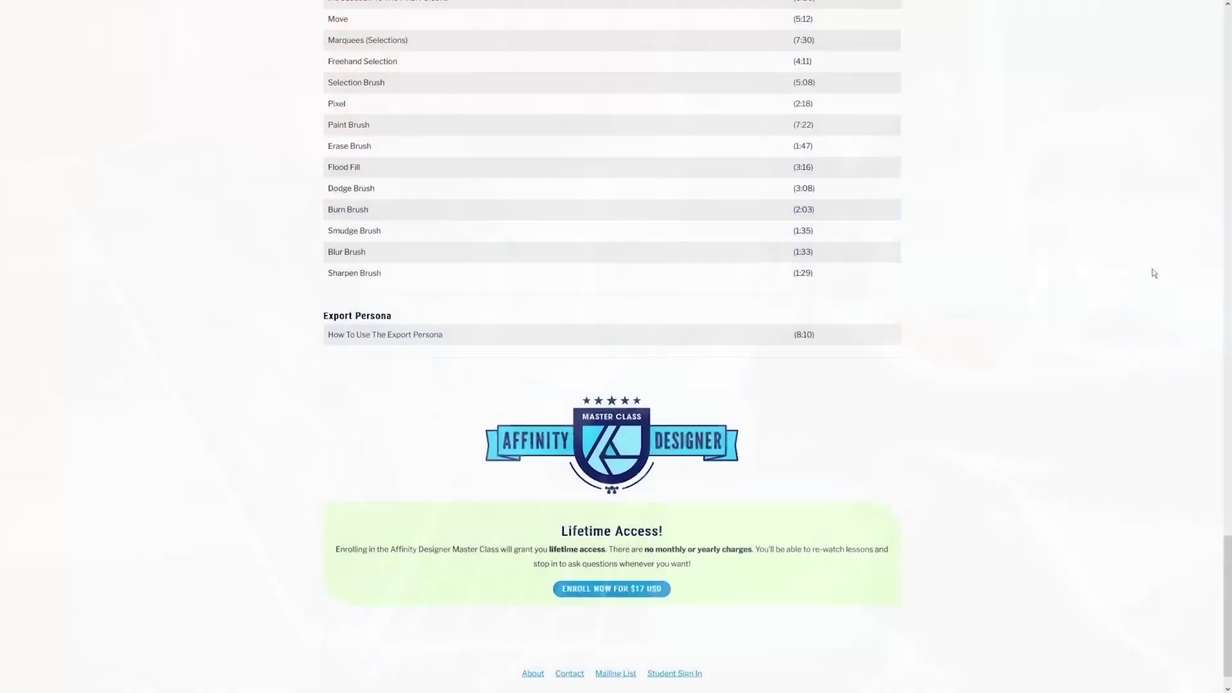
scroll(1153, 274, "down", 1)
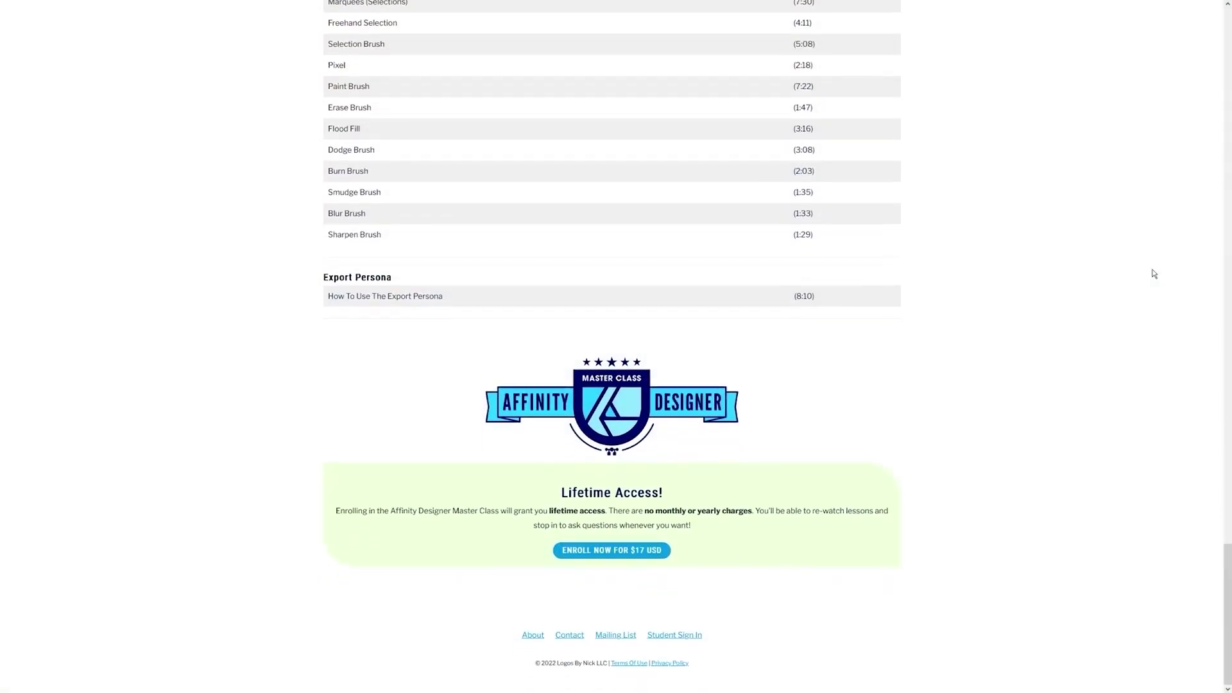